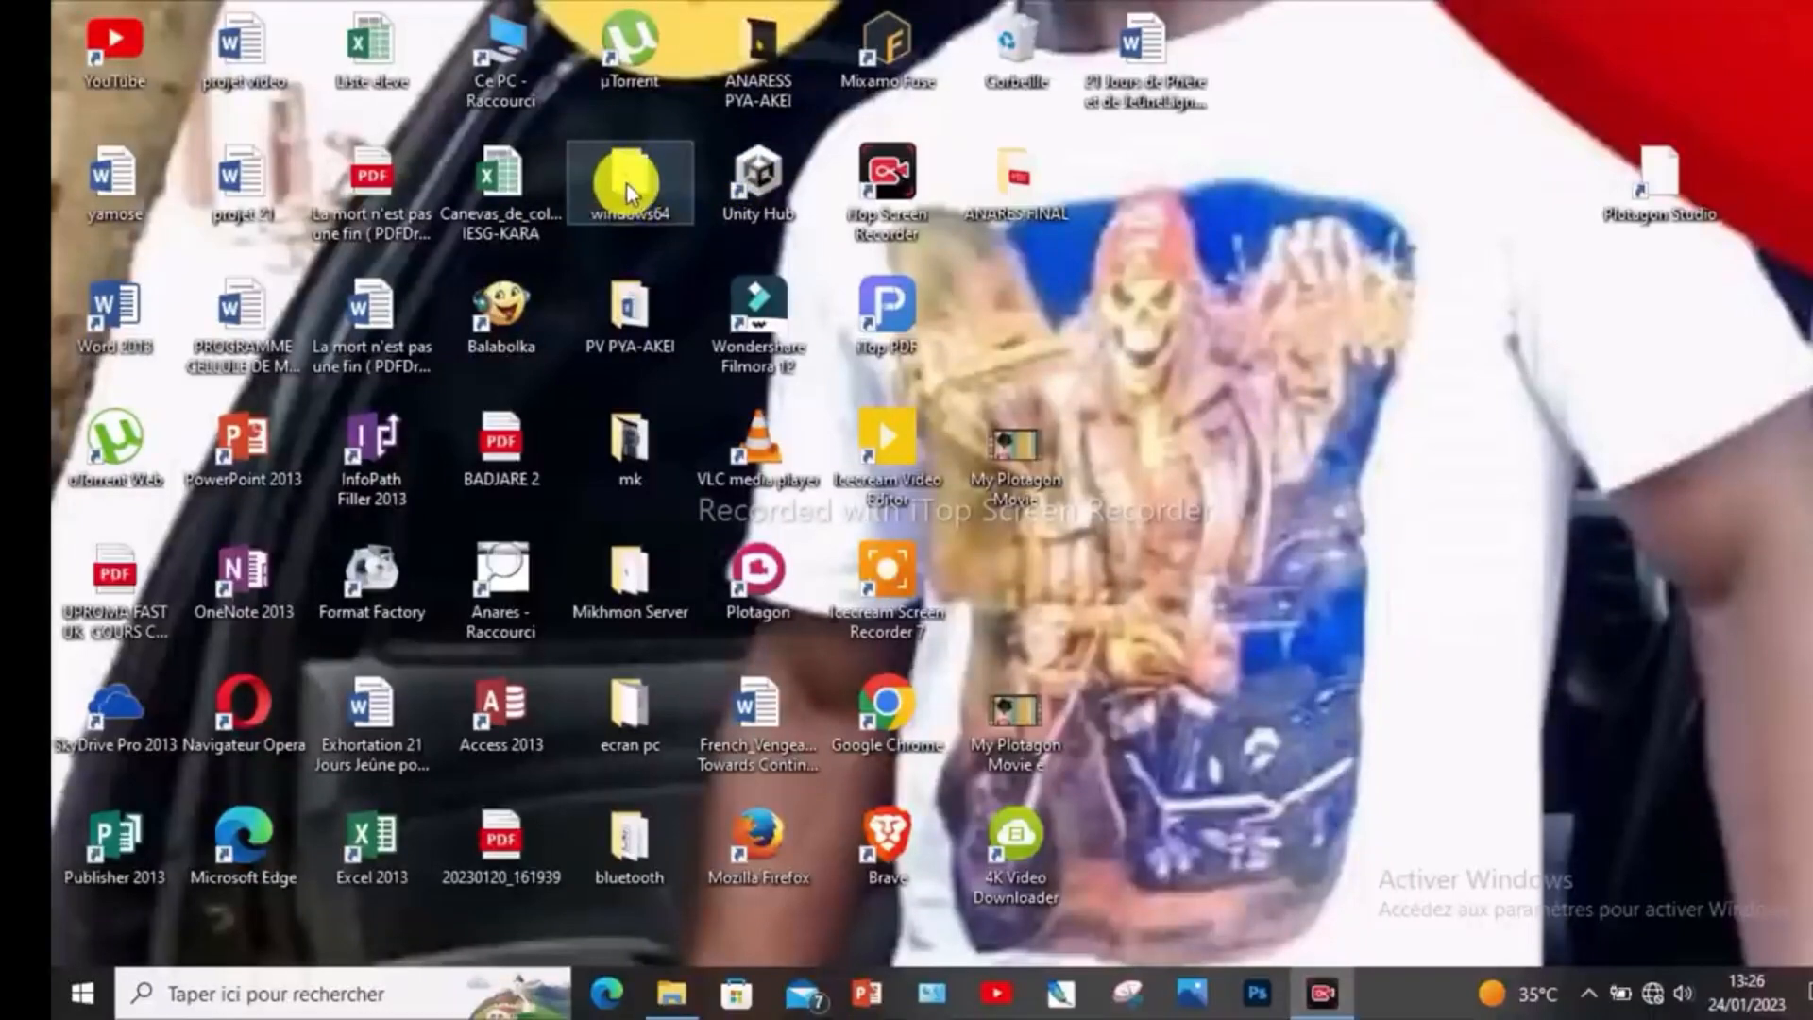
- Open the windows64 folder from the desktop and launch the winbox64 application
double_click(626, 184)
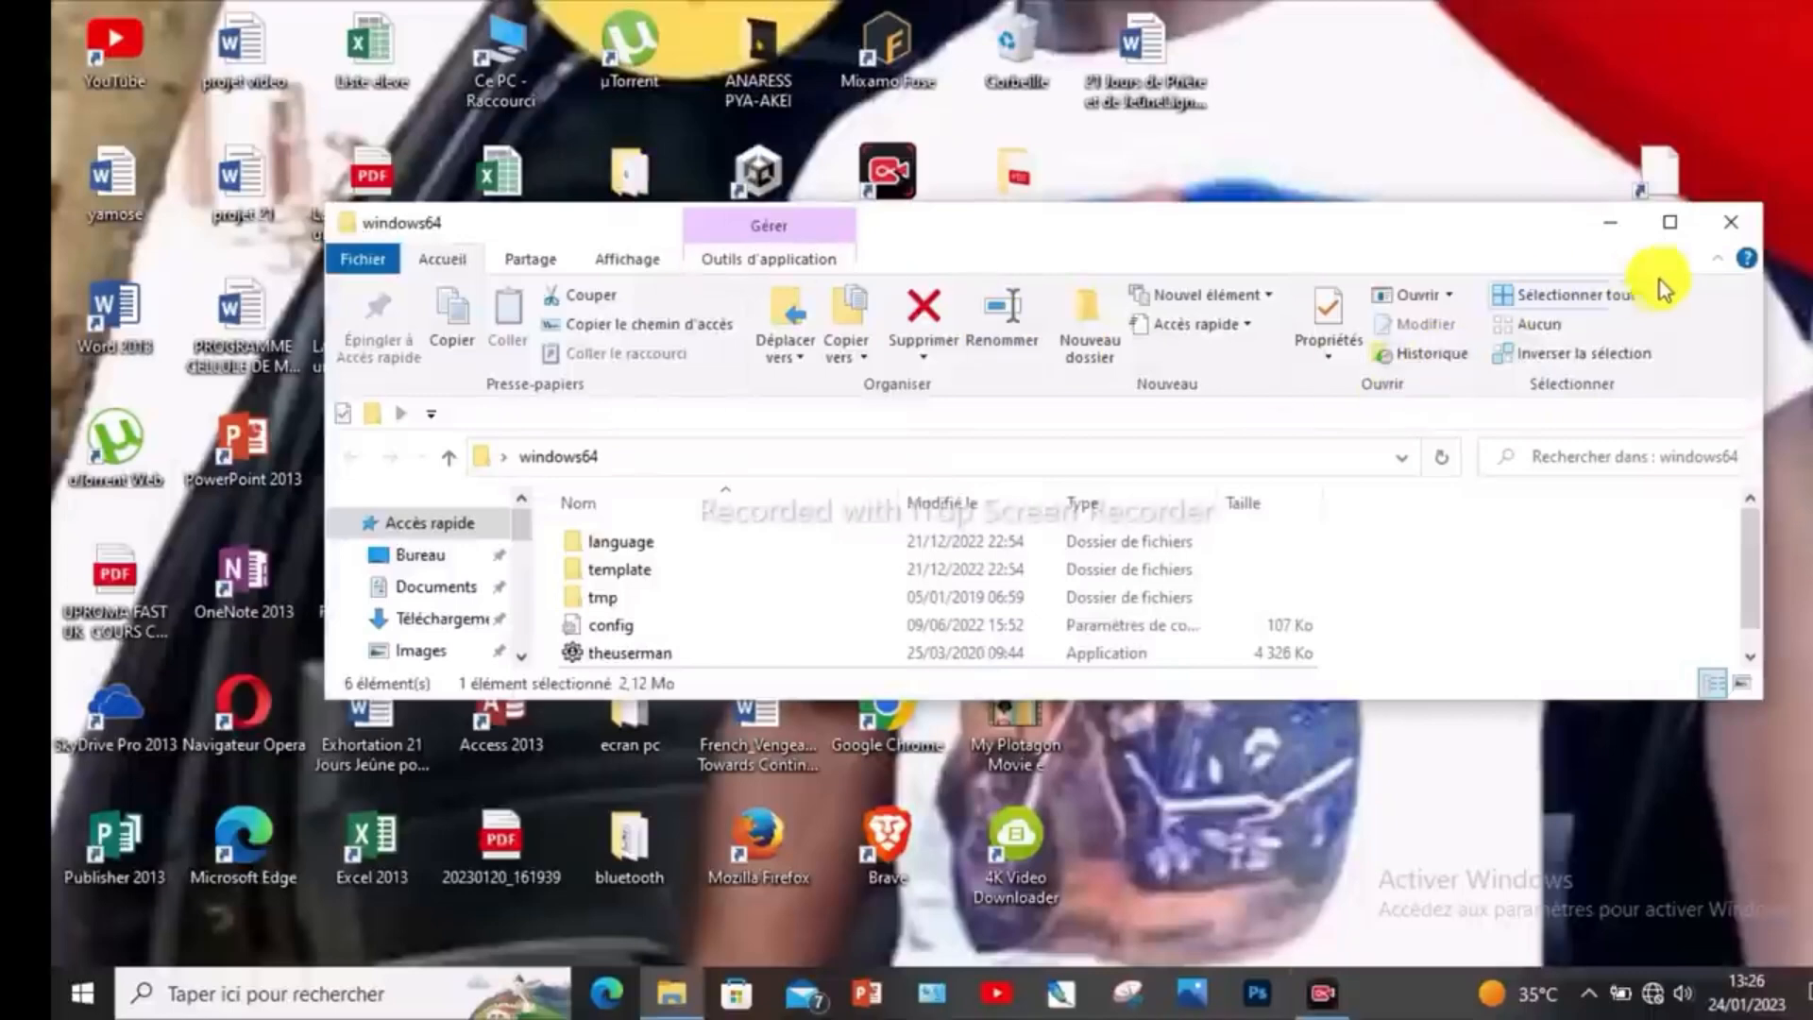
click(1668, 223)
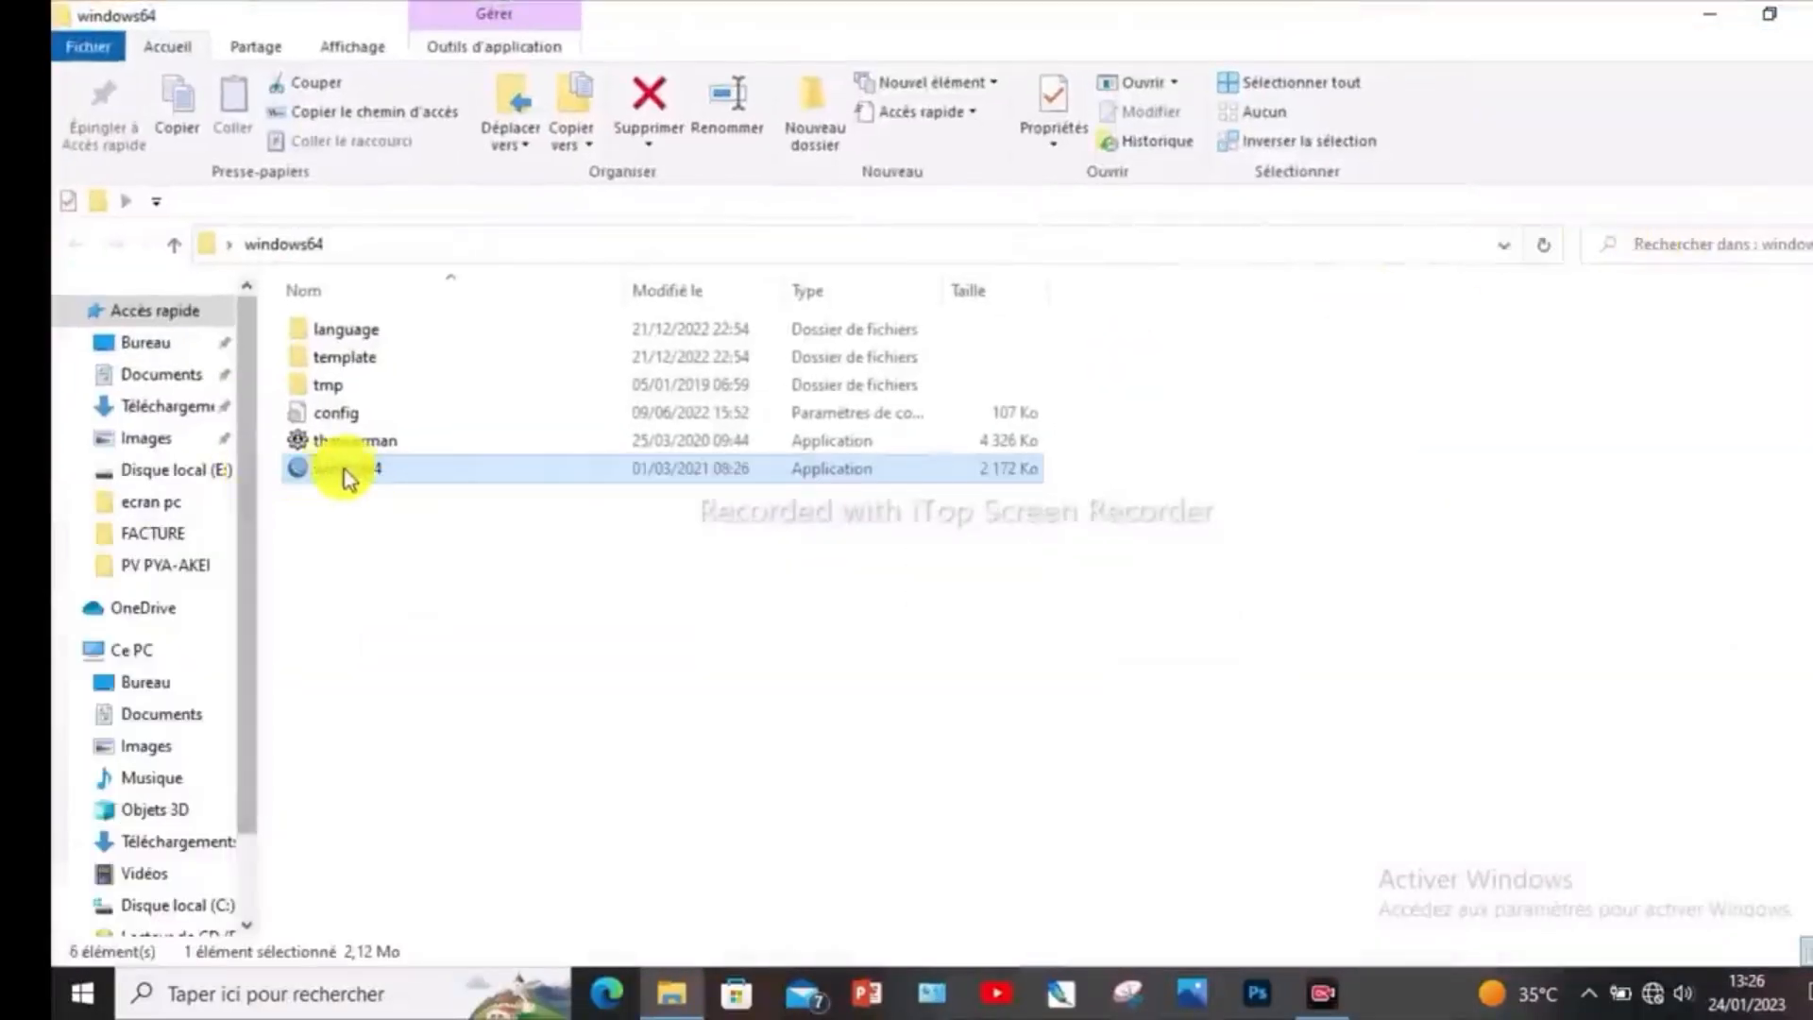
click(404, 471)
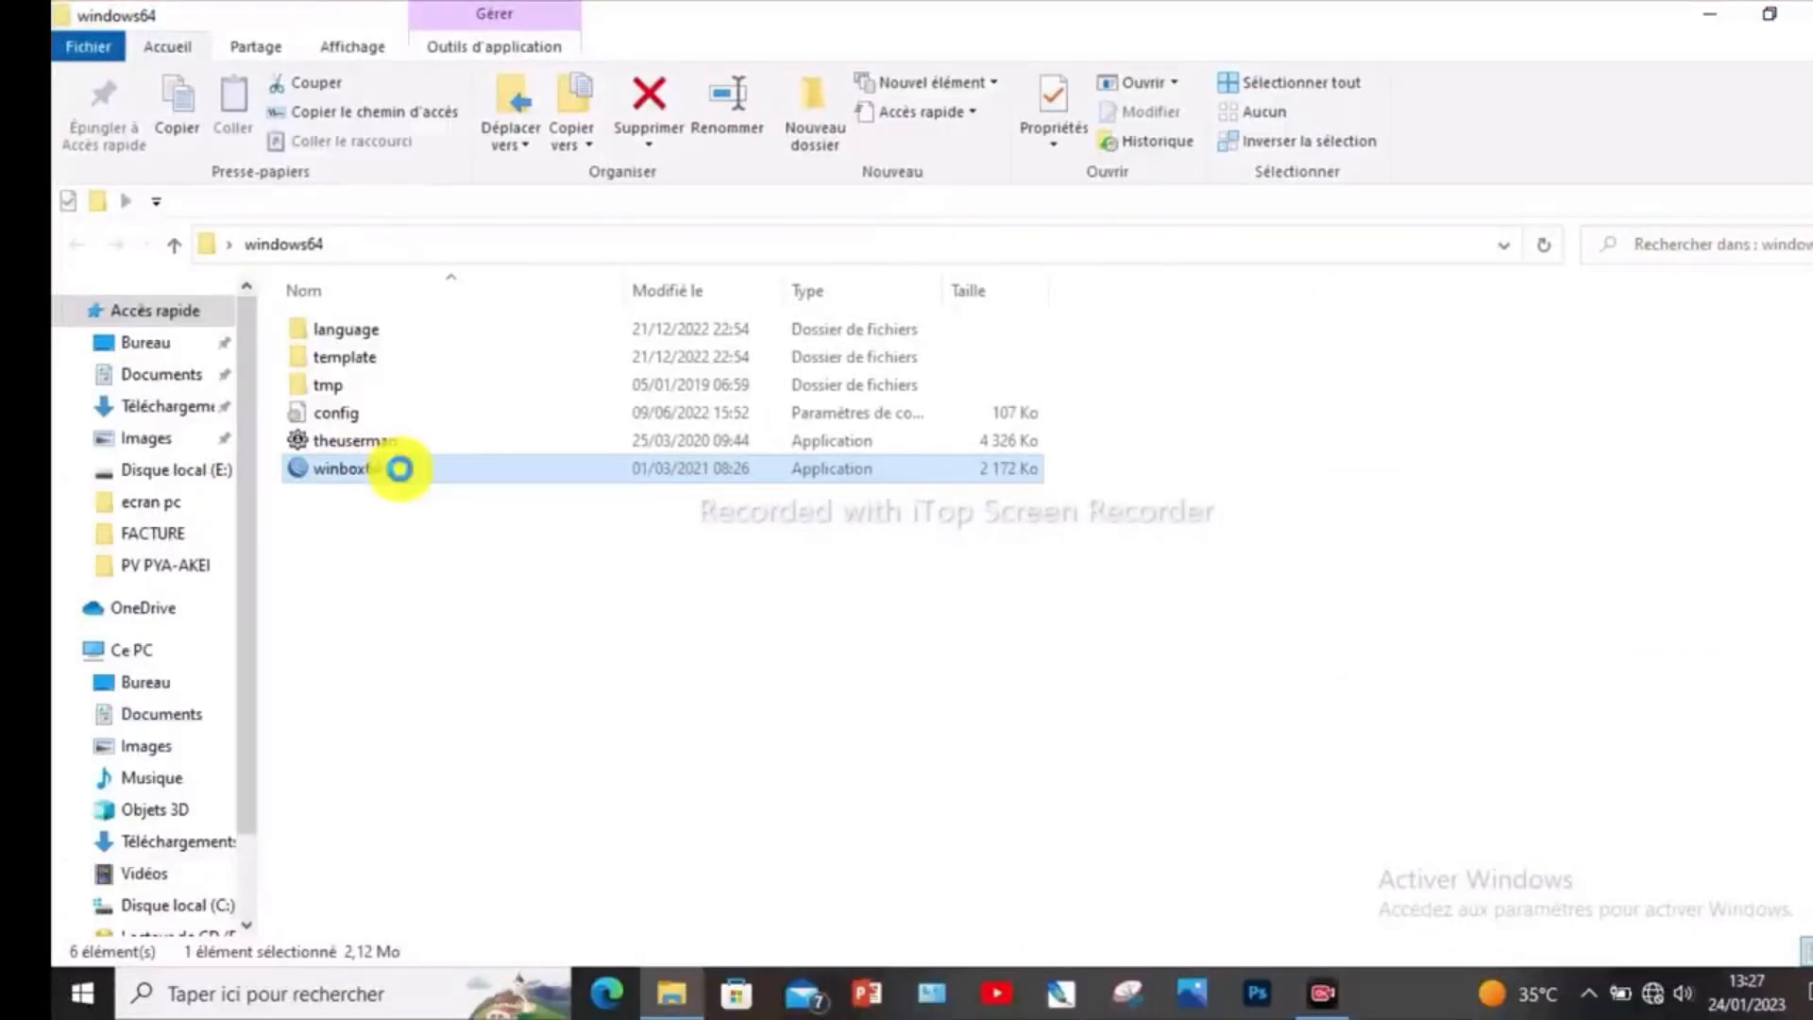
click(440, 502)
click(440, 503)
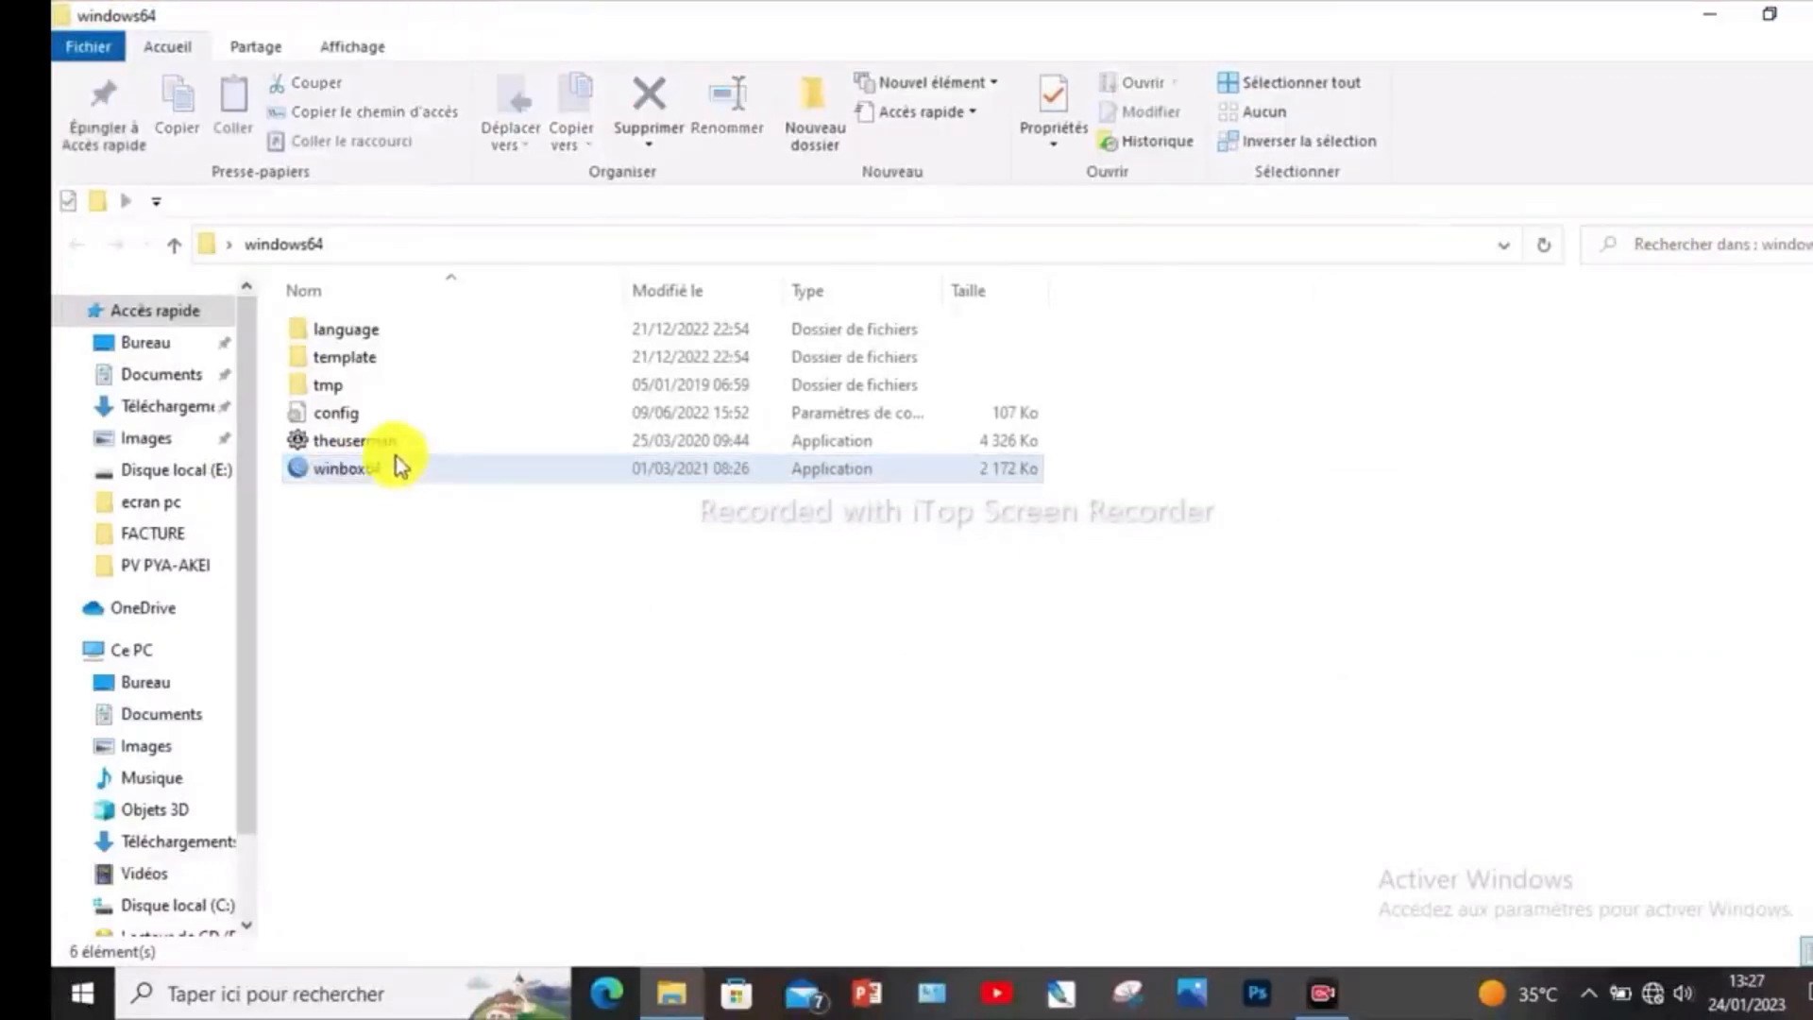
double_click(389, 470)
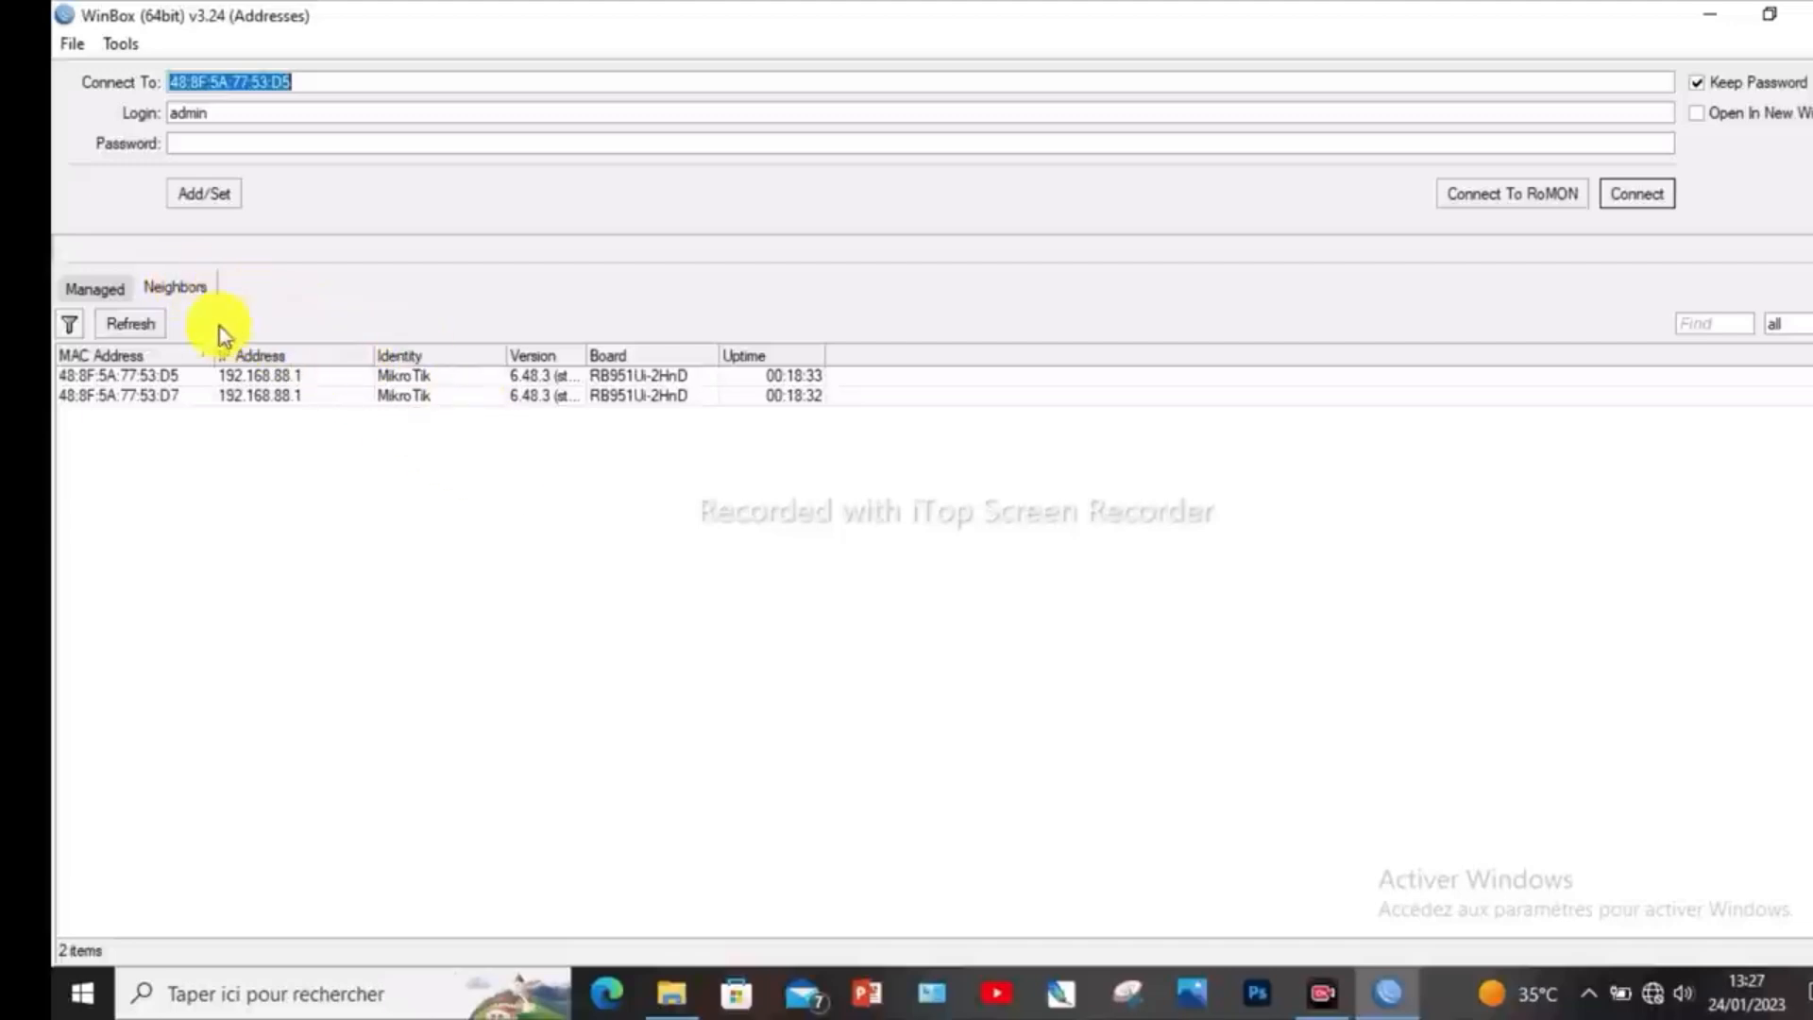
- Connect to the neighbouring router with MAC address 48:8F:5A:77:53:D5 as admin, leaving the password blank
click(190, 291)
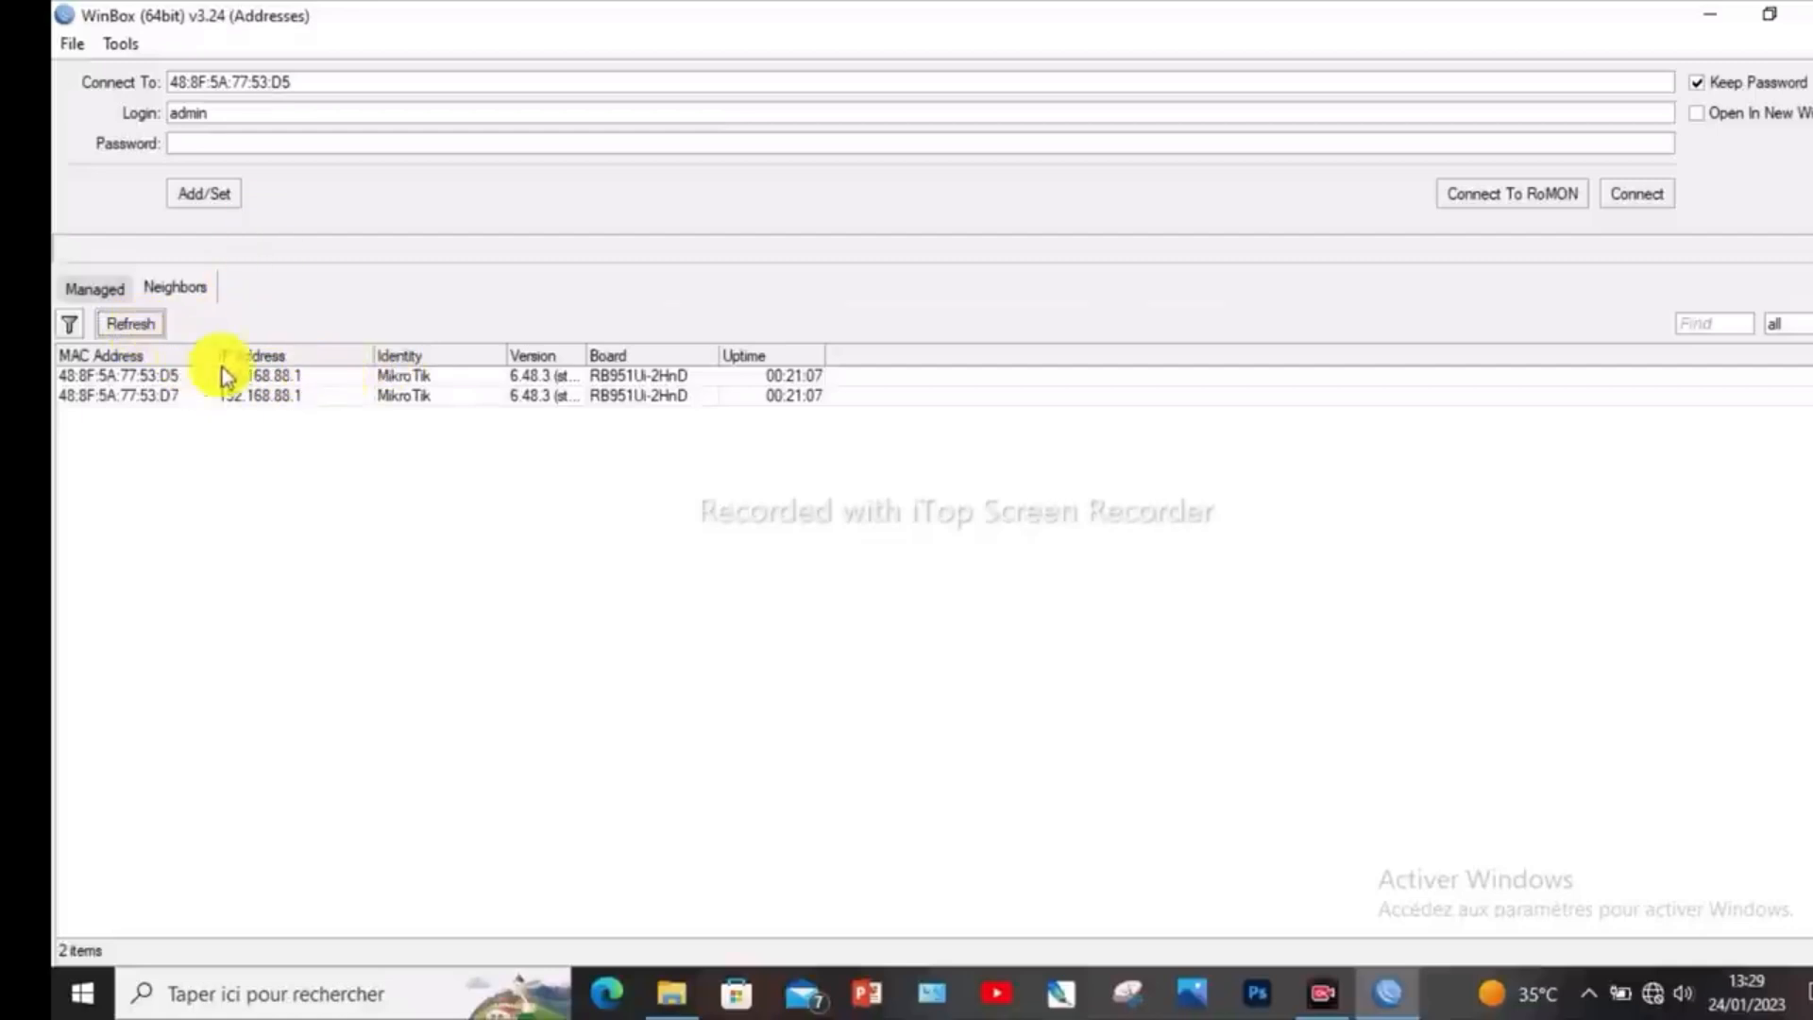
click(157, 374)
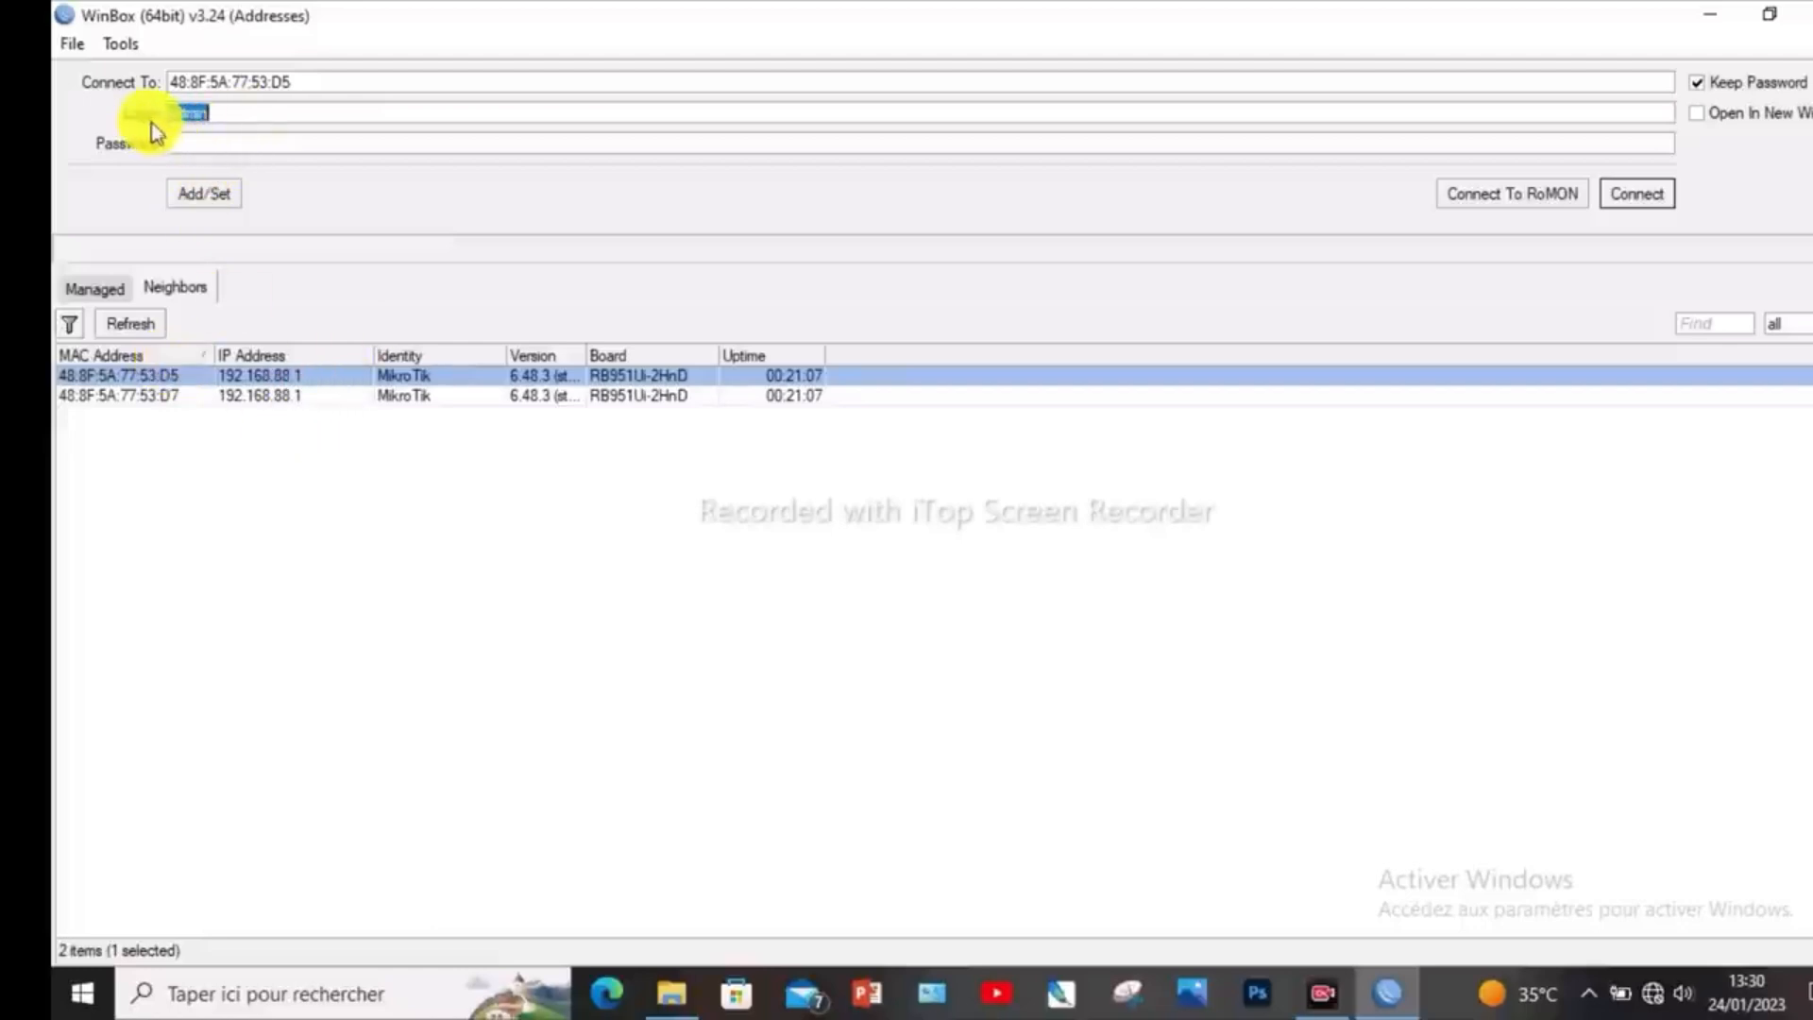
click(224, 144)
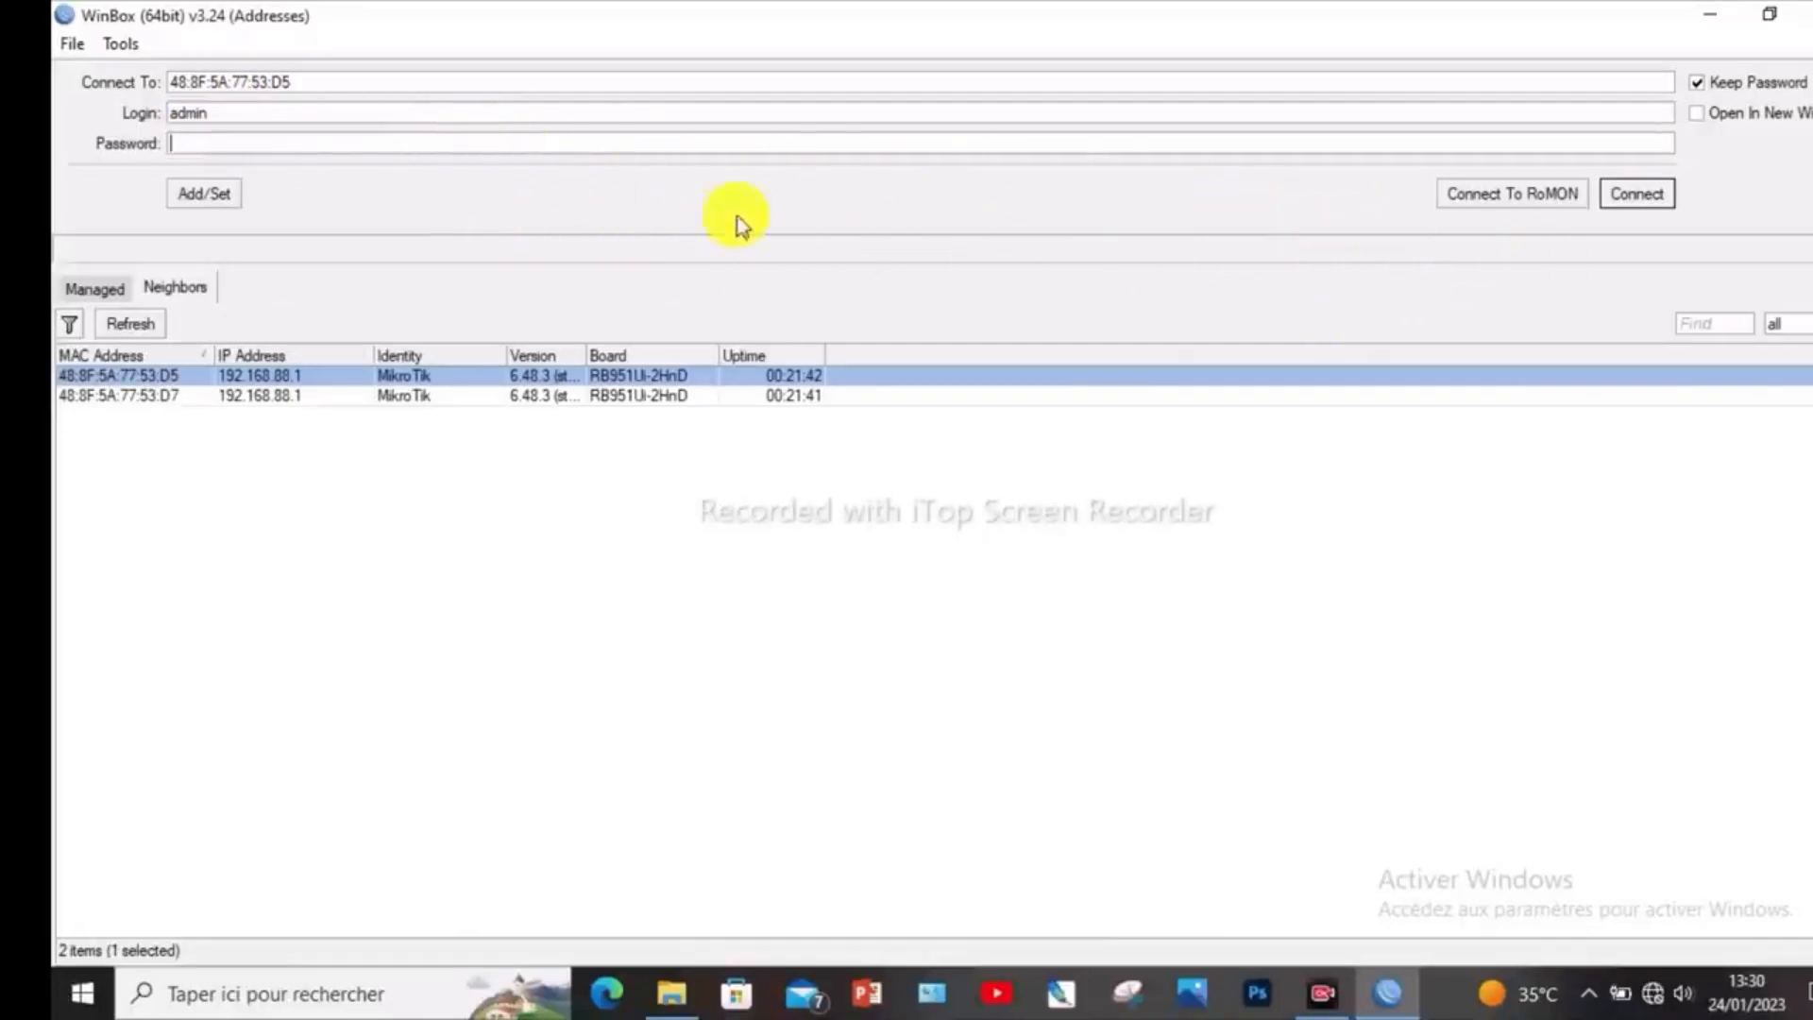
click(1643, 194)
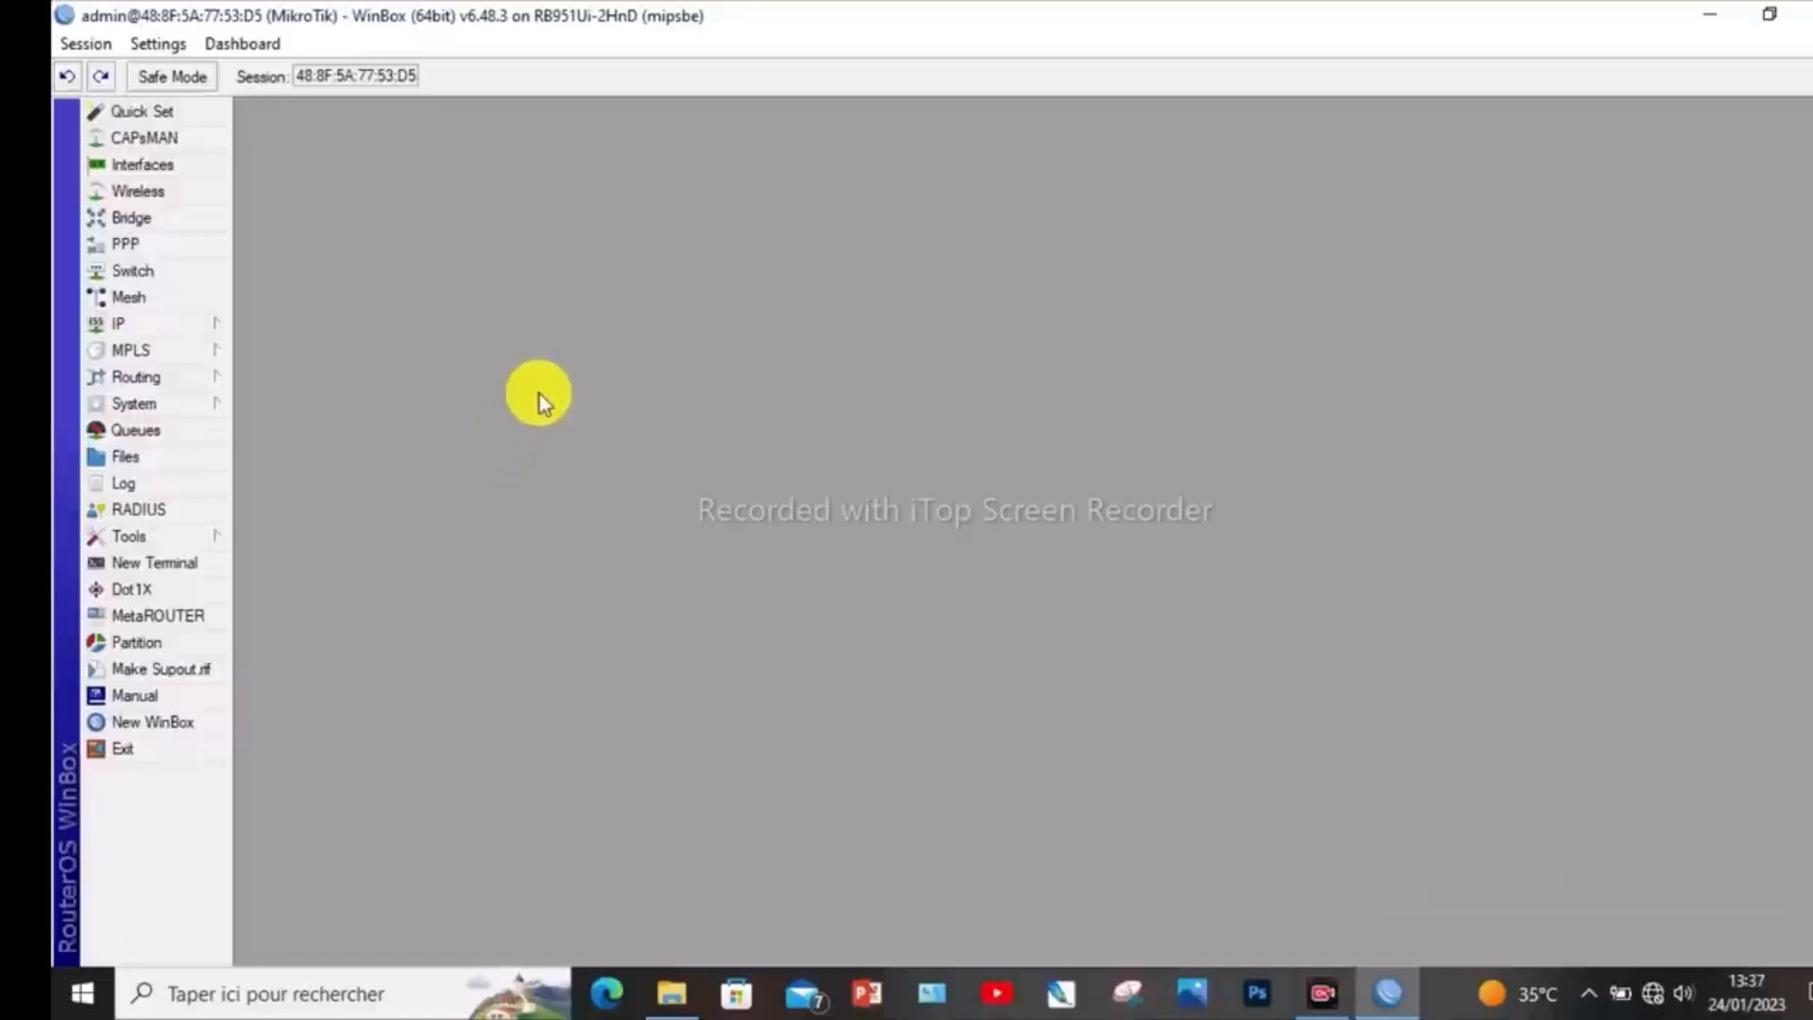
- Open the router's Quick Set configuration and choose the WISP AP profile
click(167, 111)
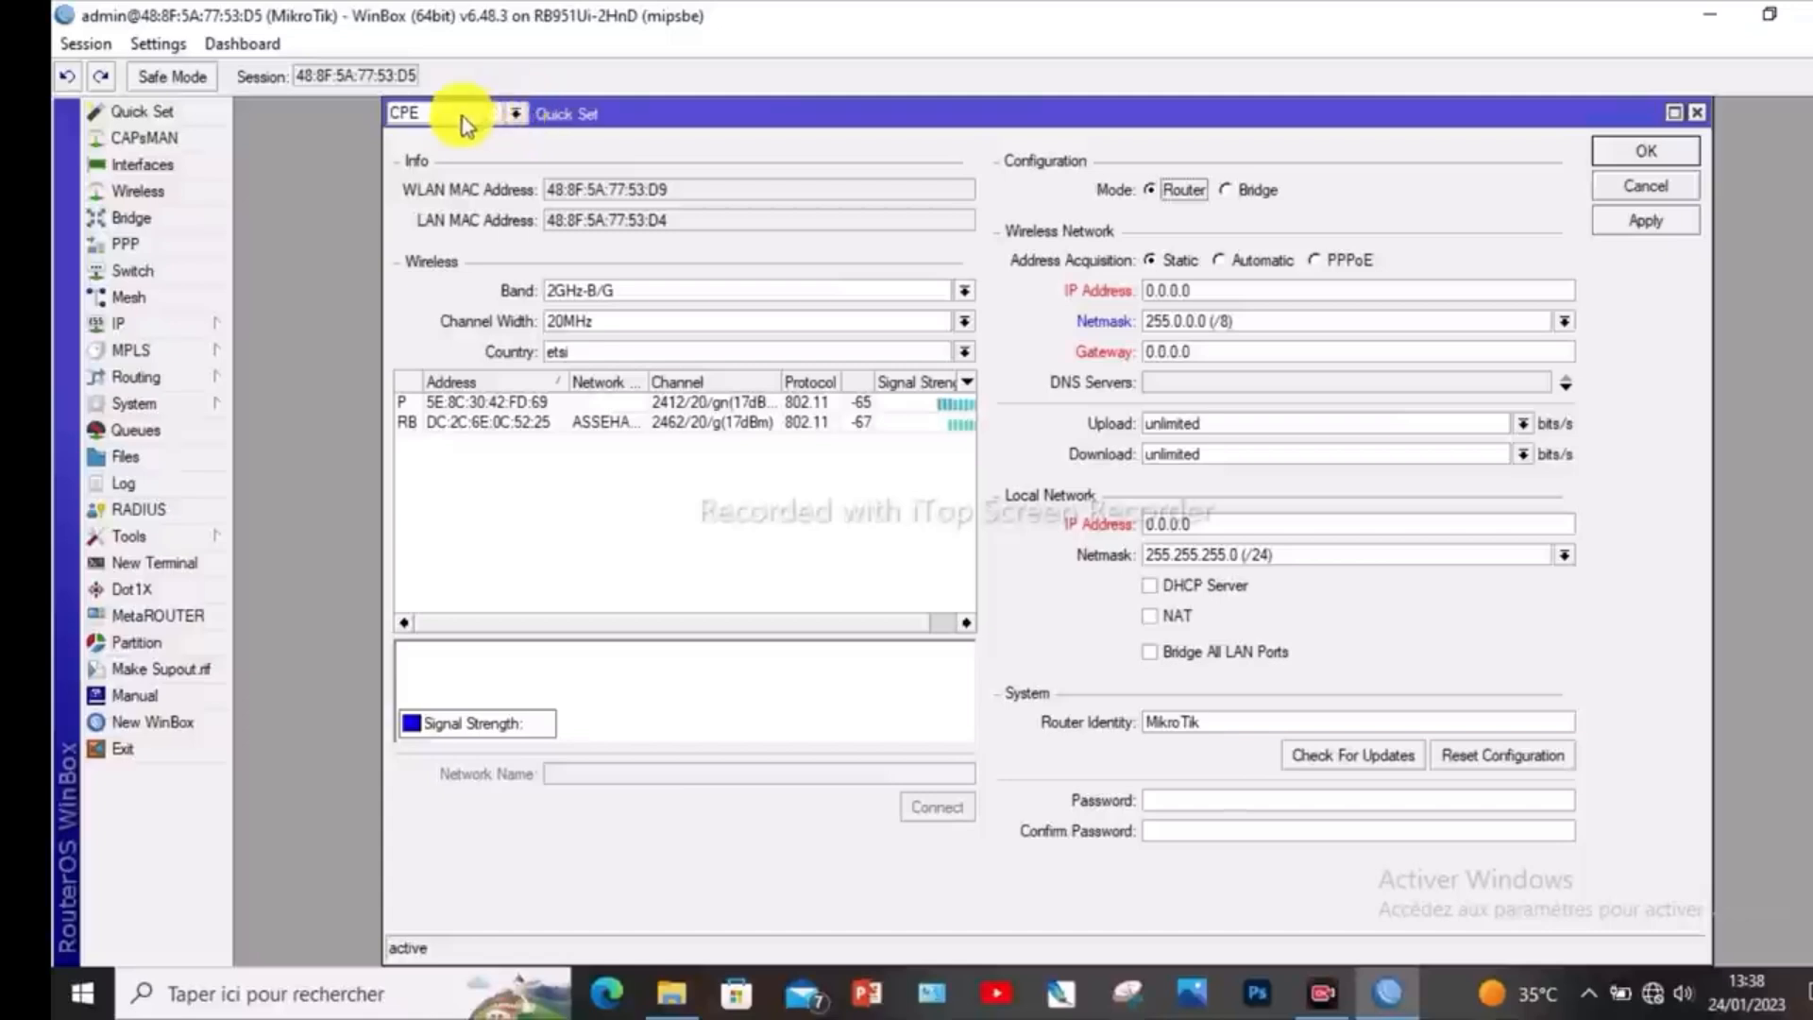
click(515, 117)
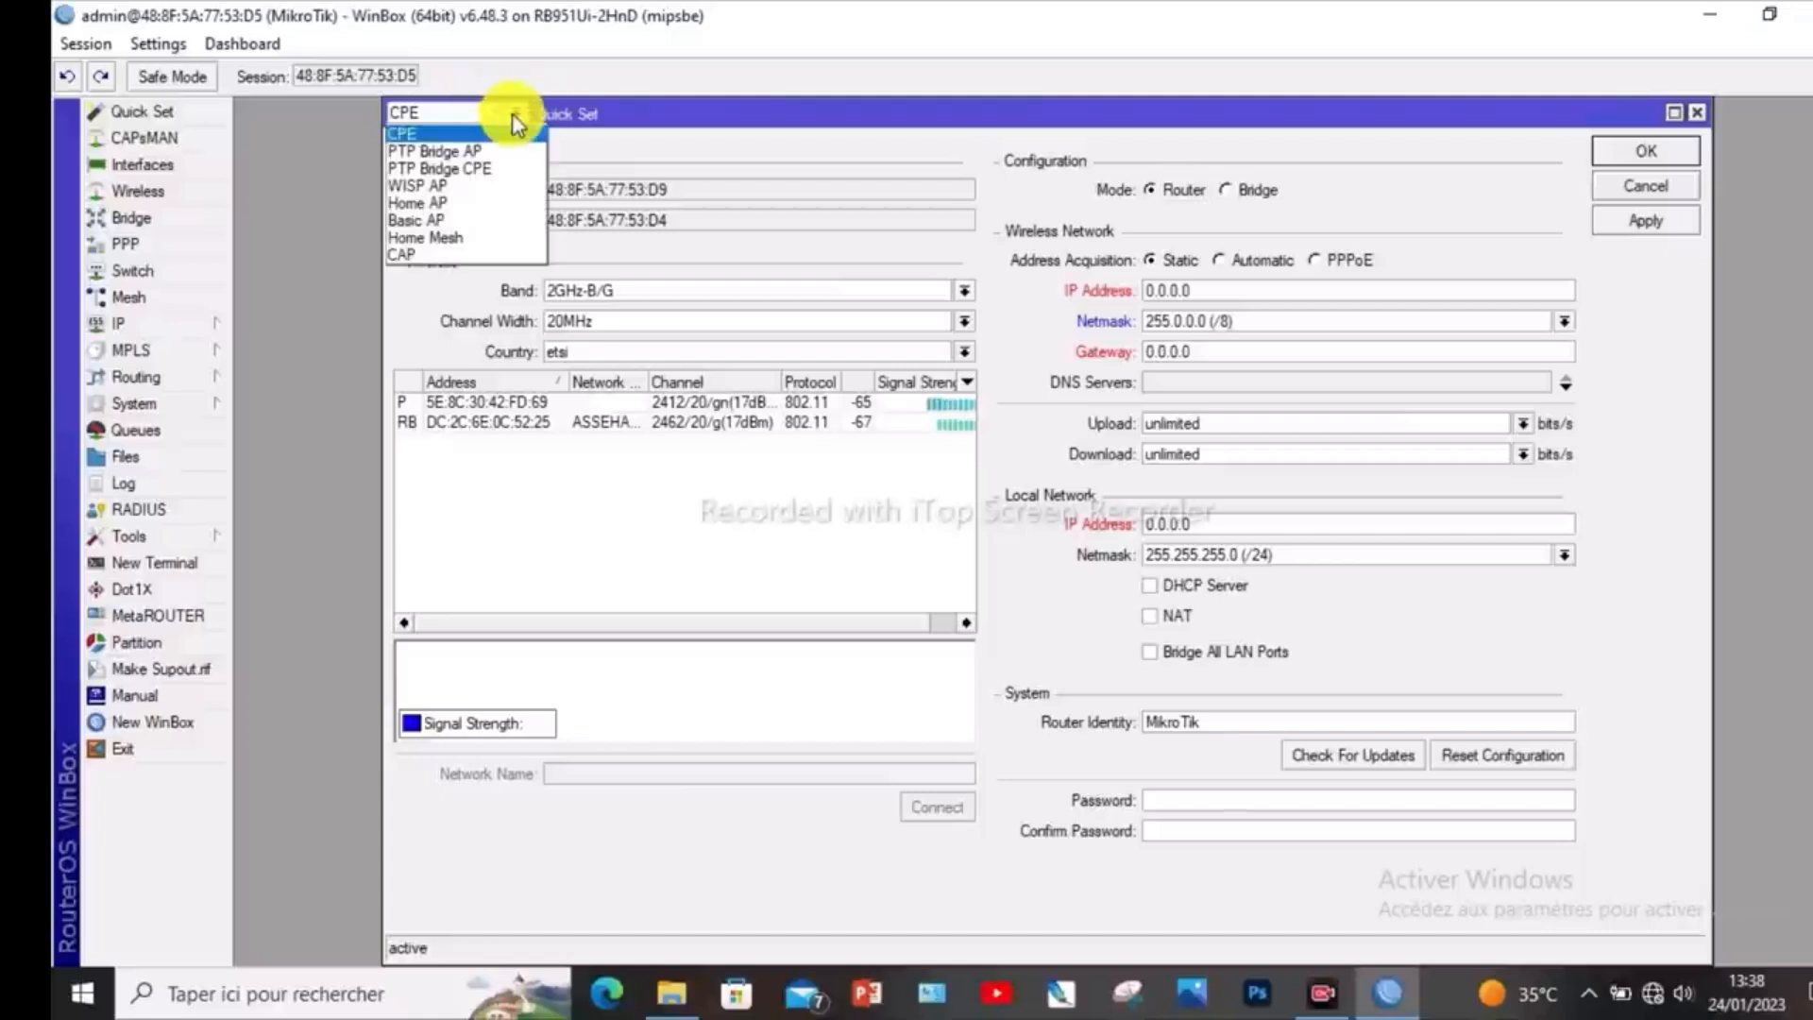
click(456, 187)
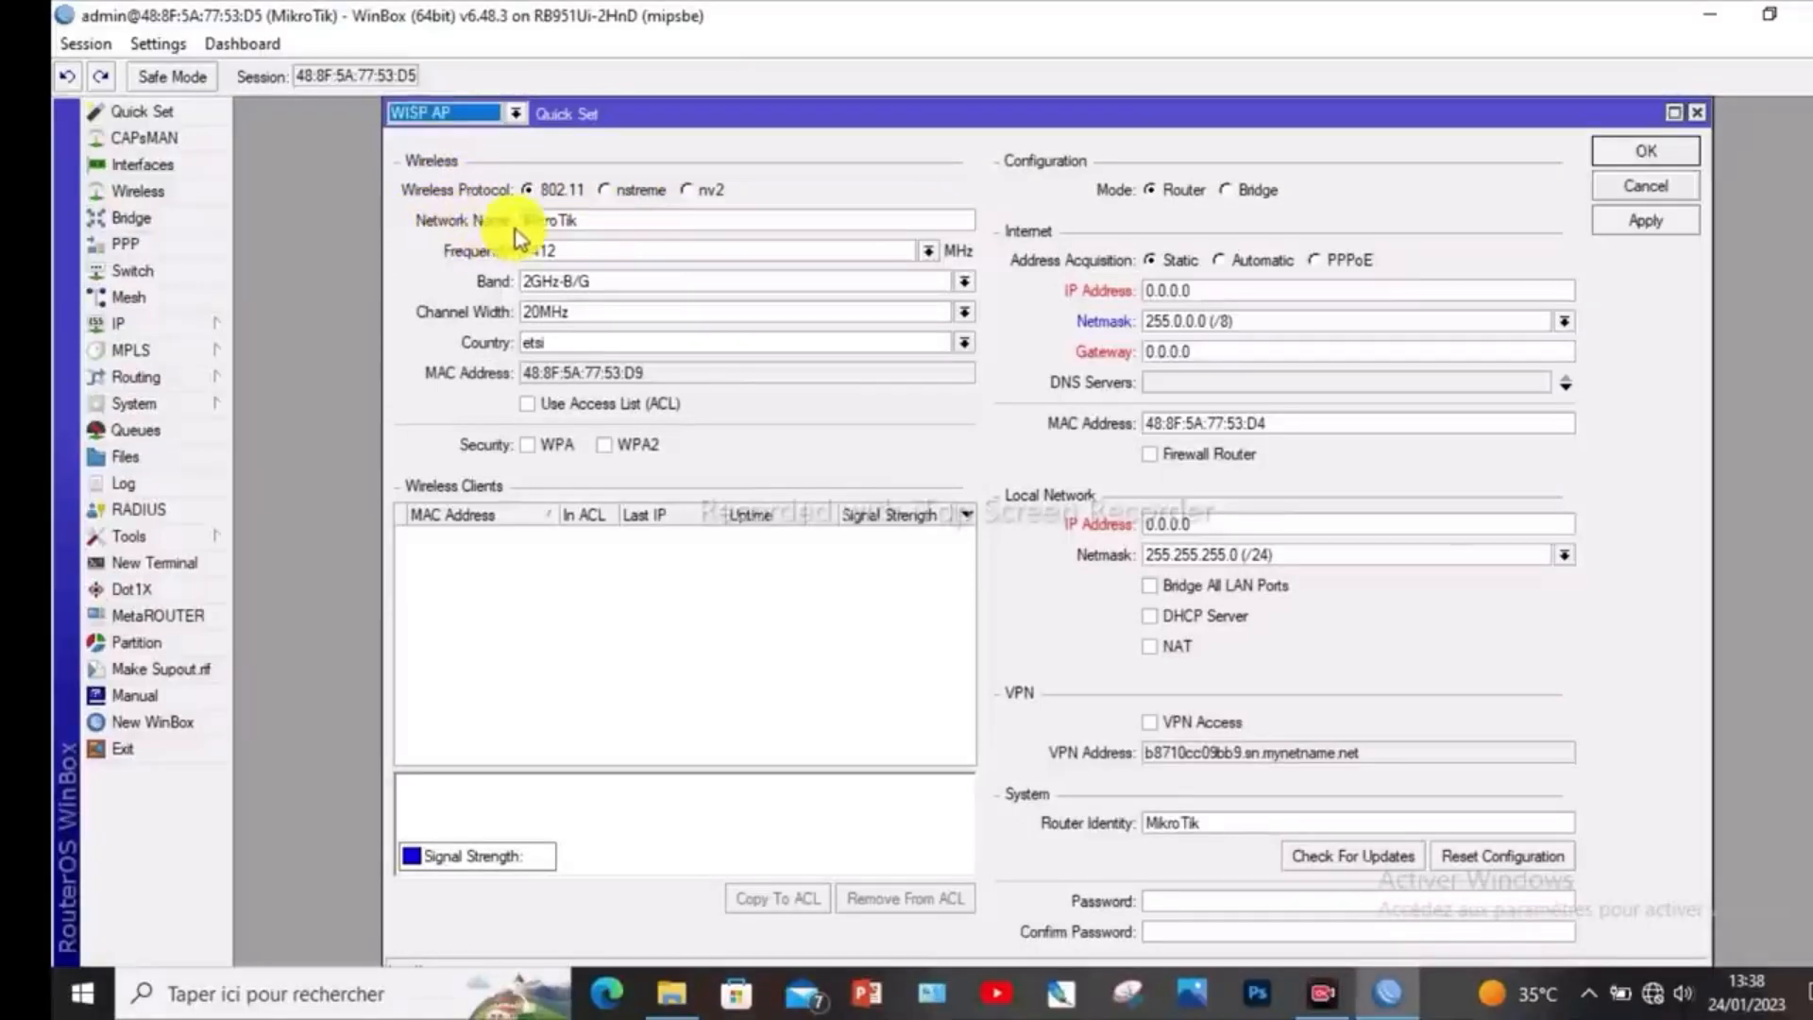
- Change the wireless network name to AG WIFI-ZONE
click(591, 222)
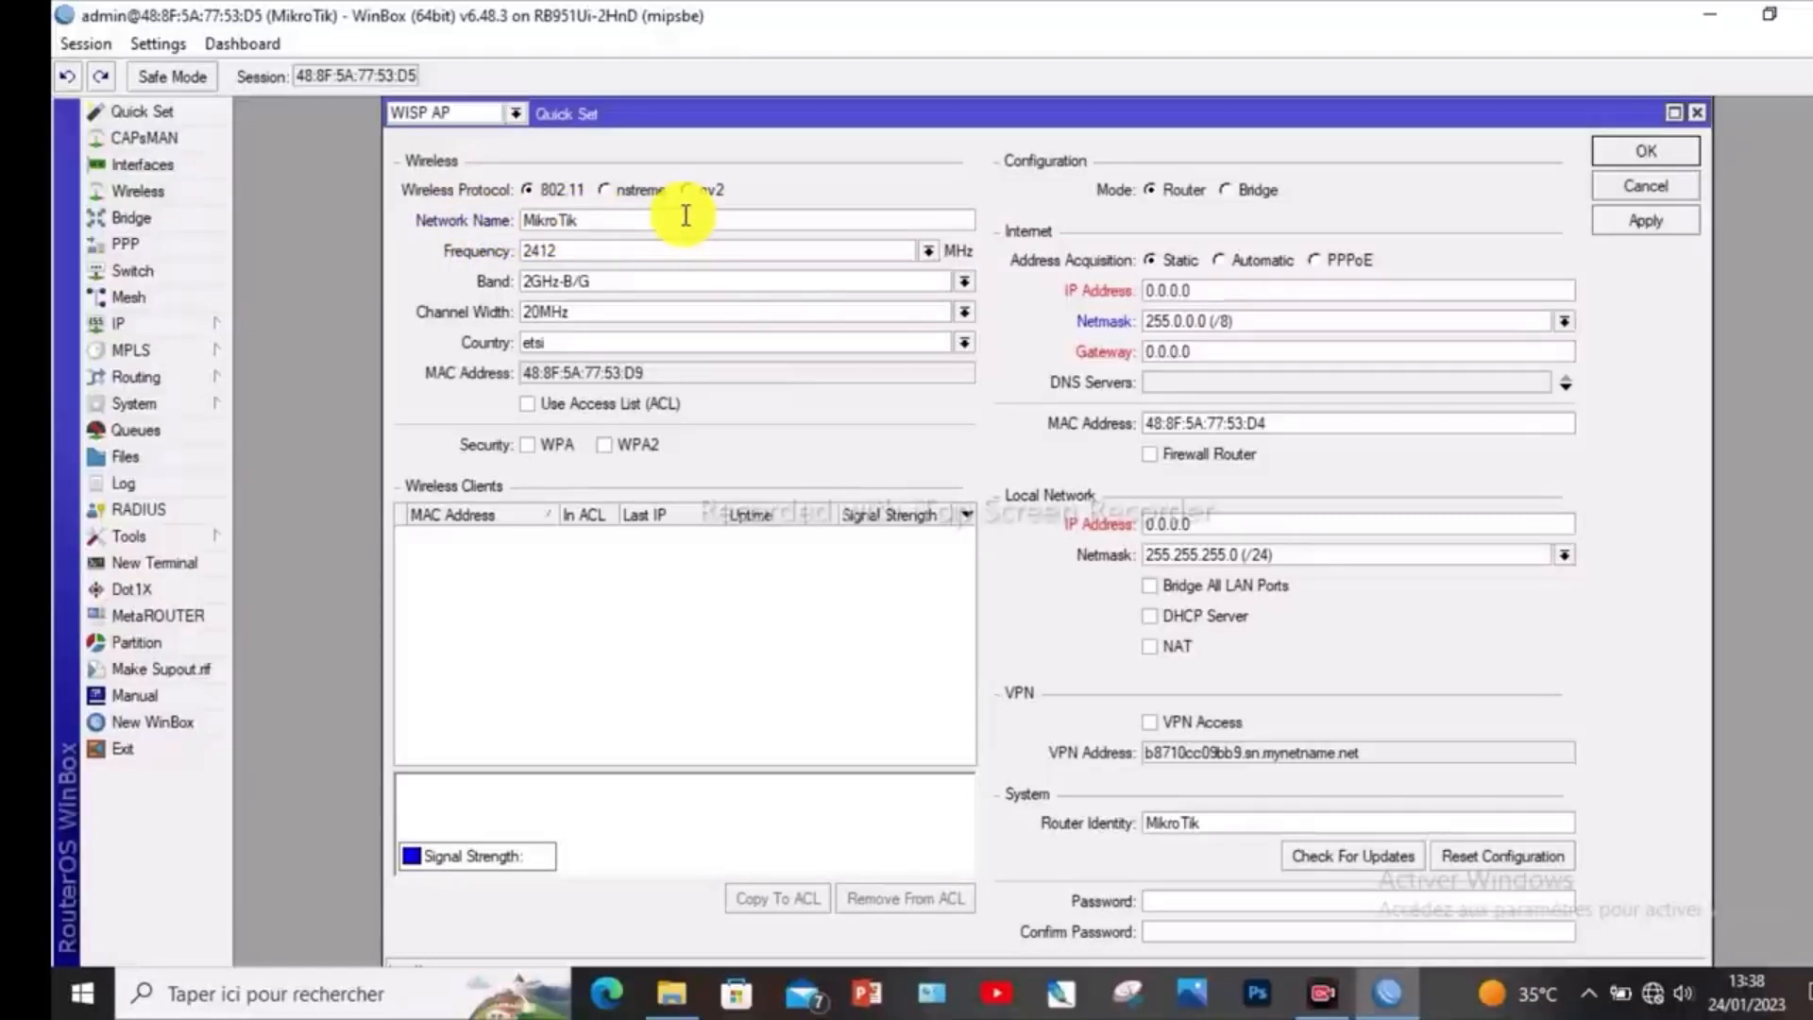
key(BackSpace)
key(BackSpace)
key(BackSpace)
key(BackSpace)
key(BackSpace)
key(BackSpace)
key(BackSpace)
key(BackSpace)
text(AG )
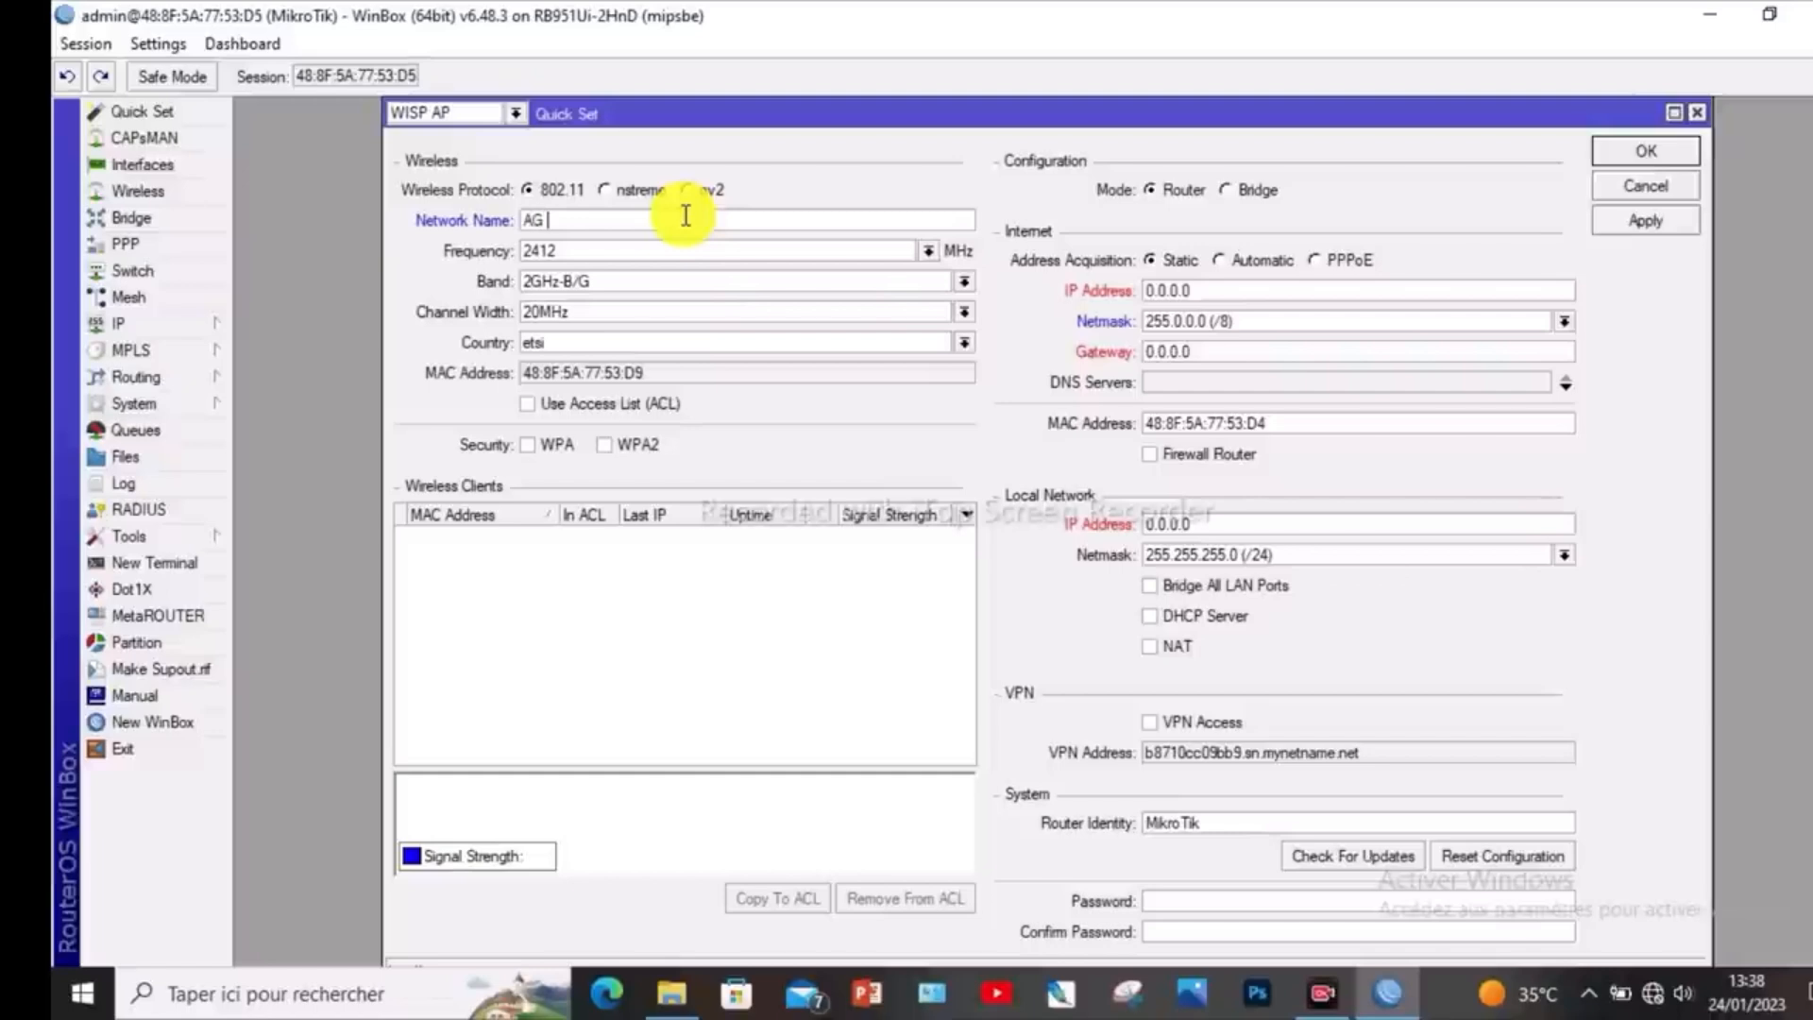
text(WIFI)
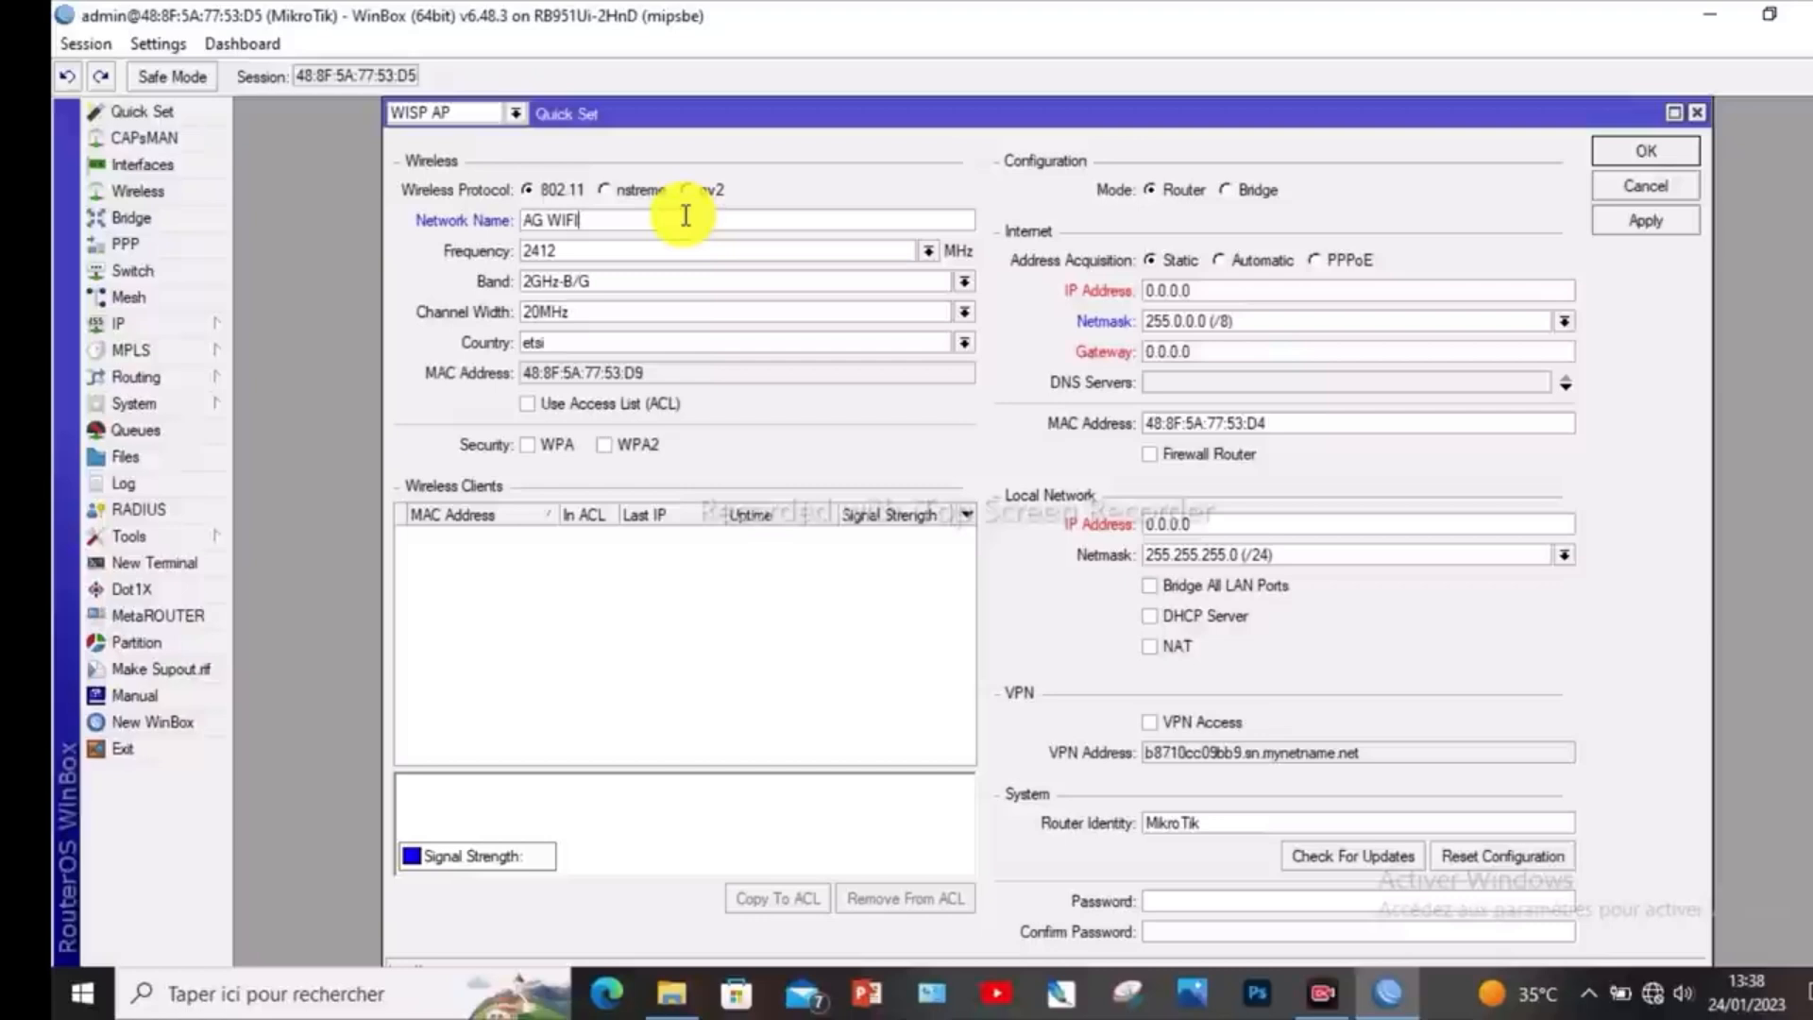
text(-ZON)
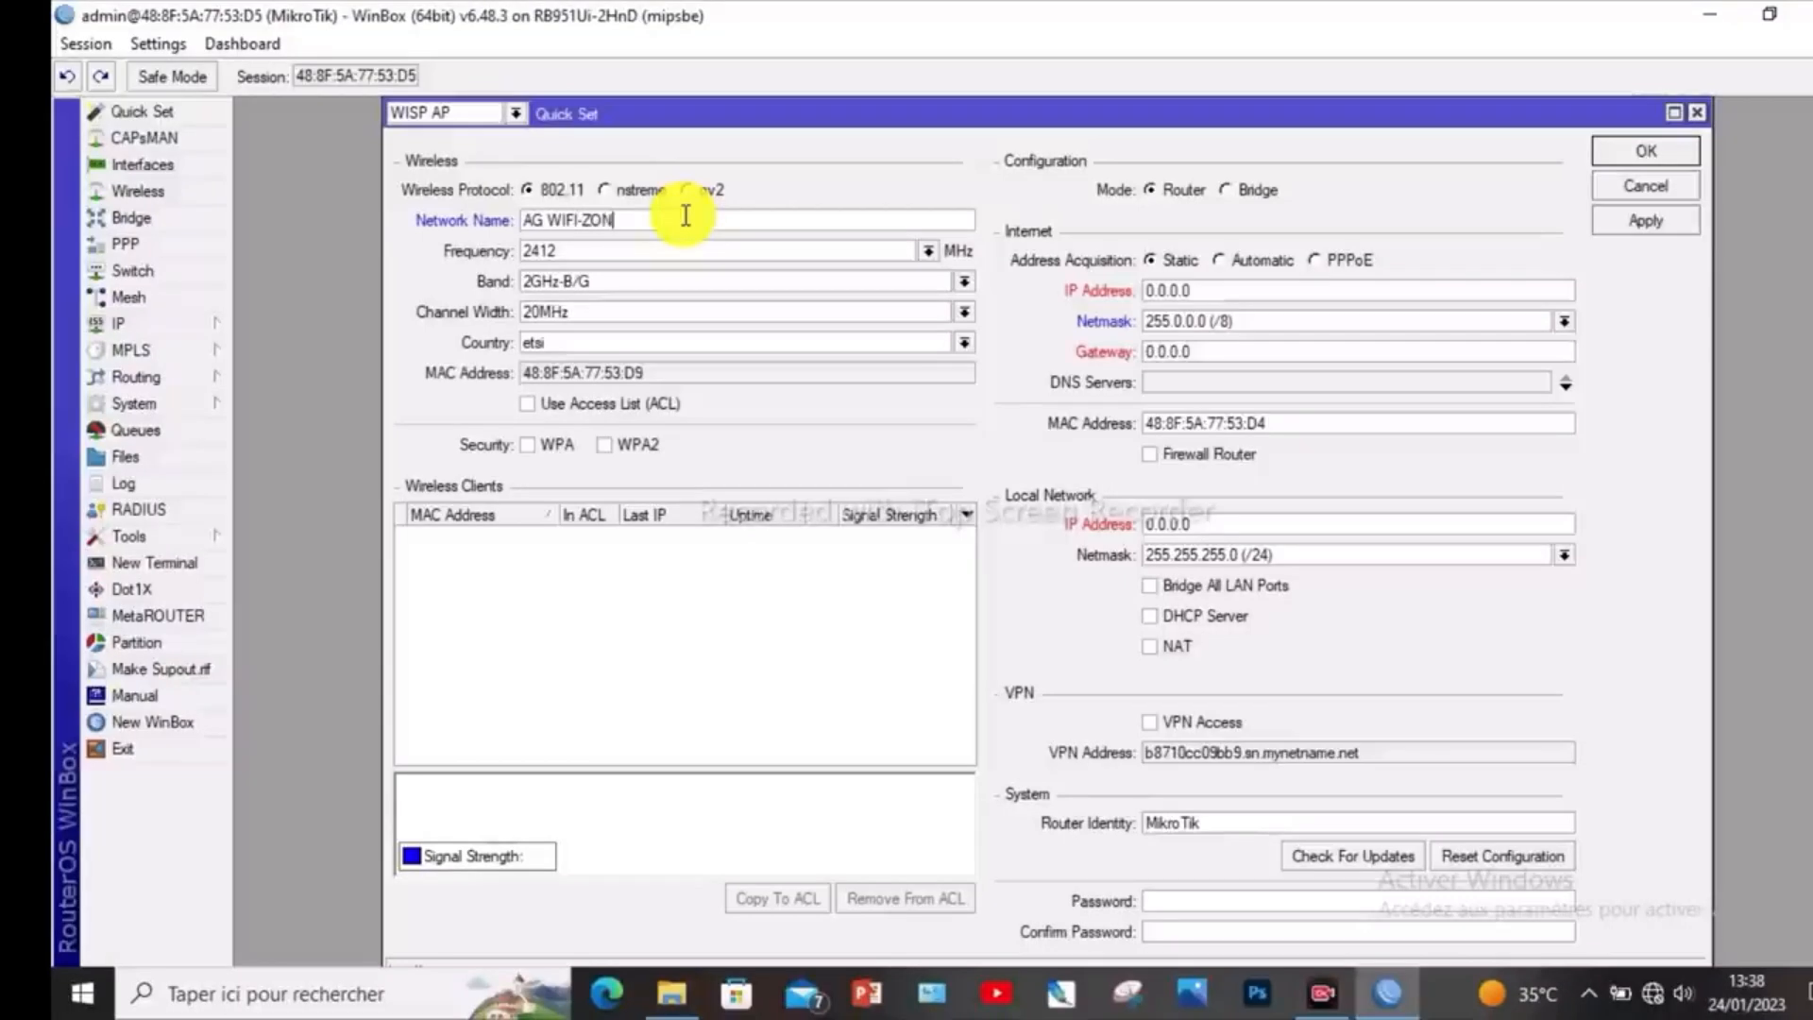
text(E)
- Set the wireless frequency to auto and review the available band and channel width options
click(928, 251)
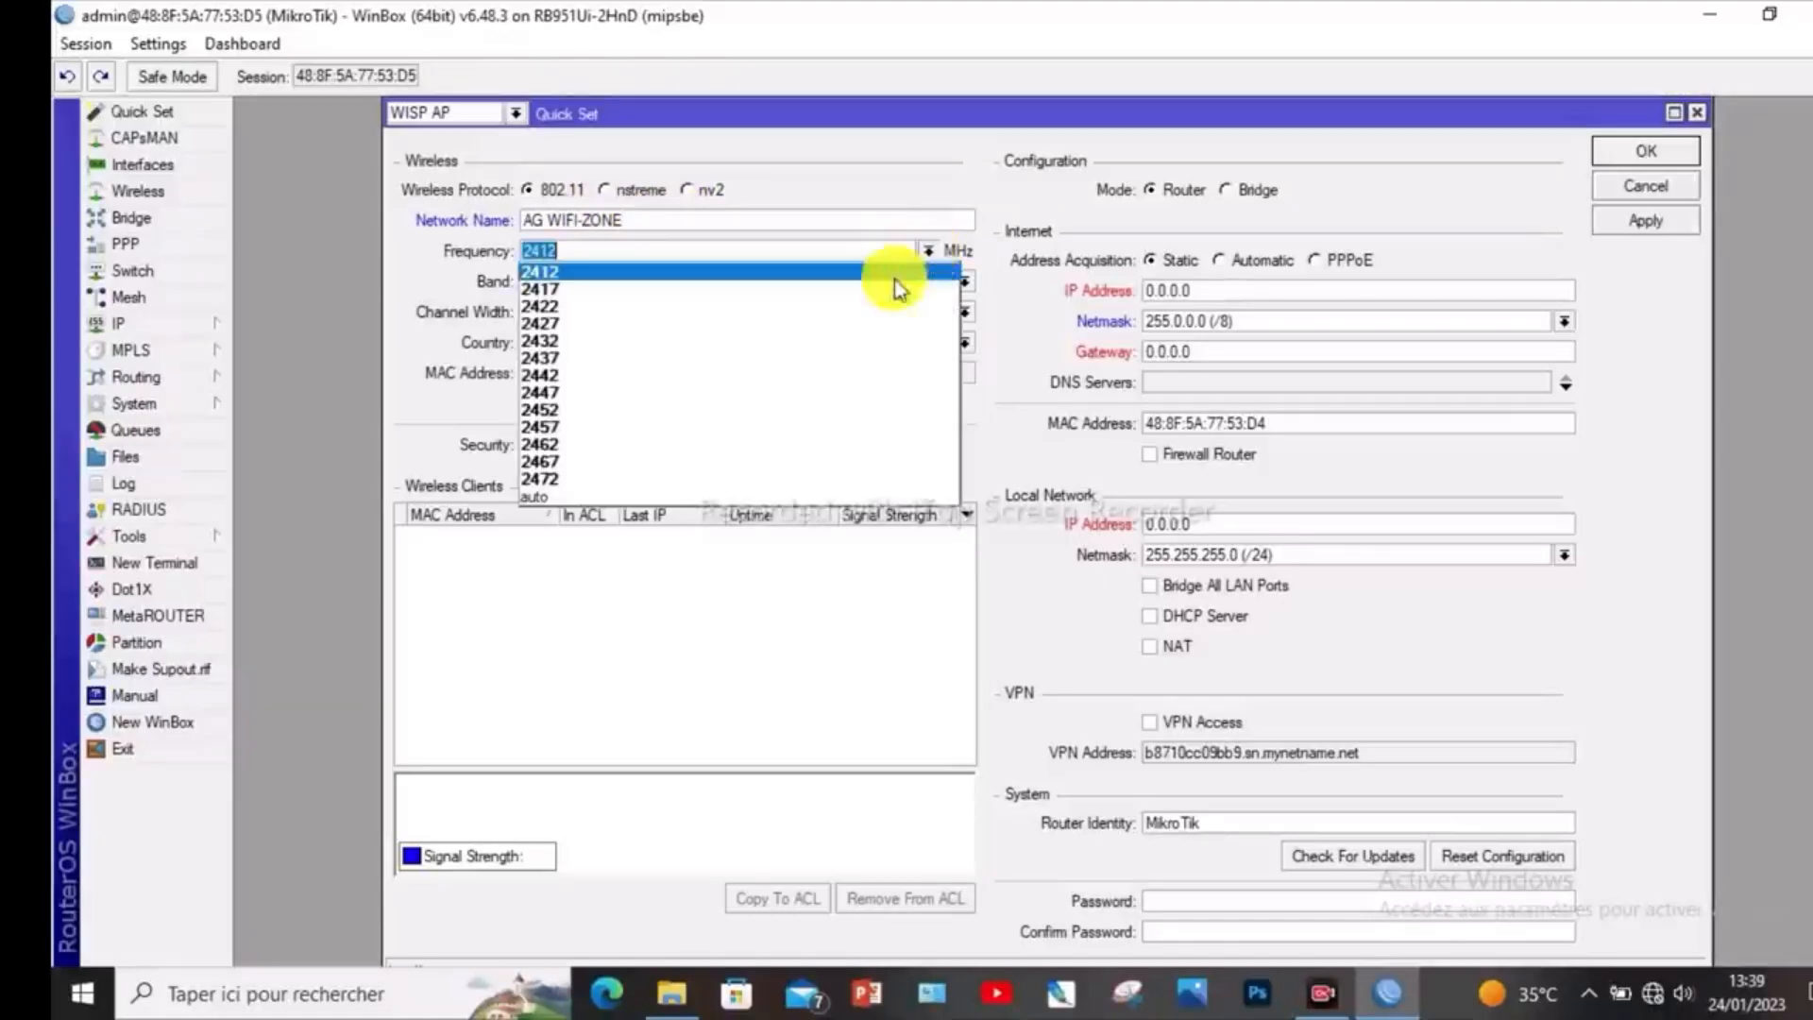
click(689, 495)
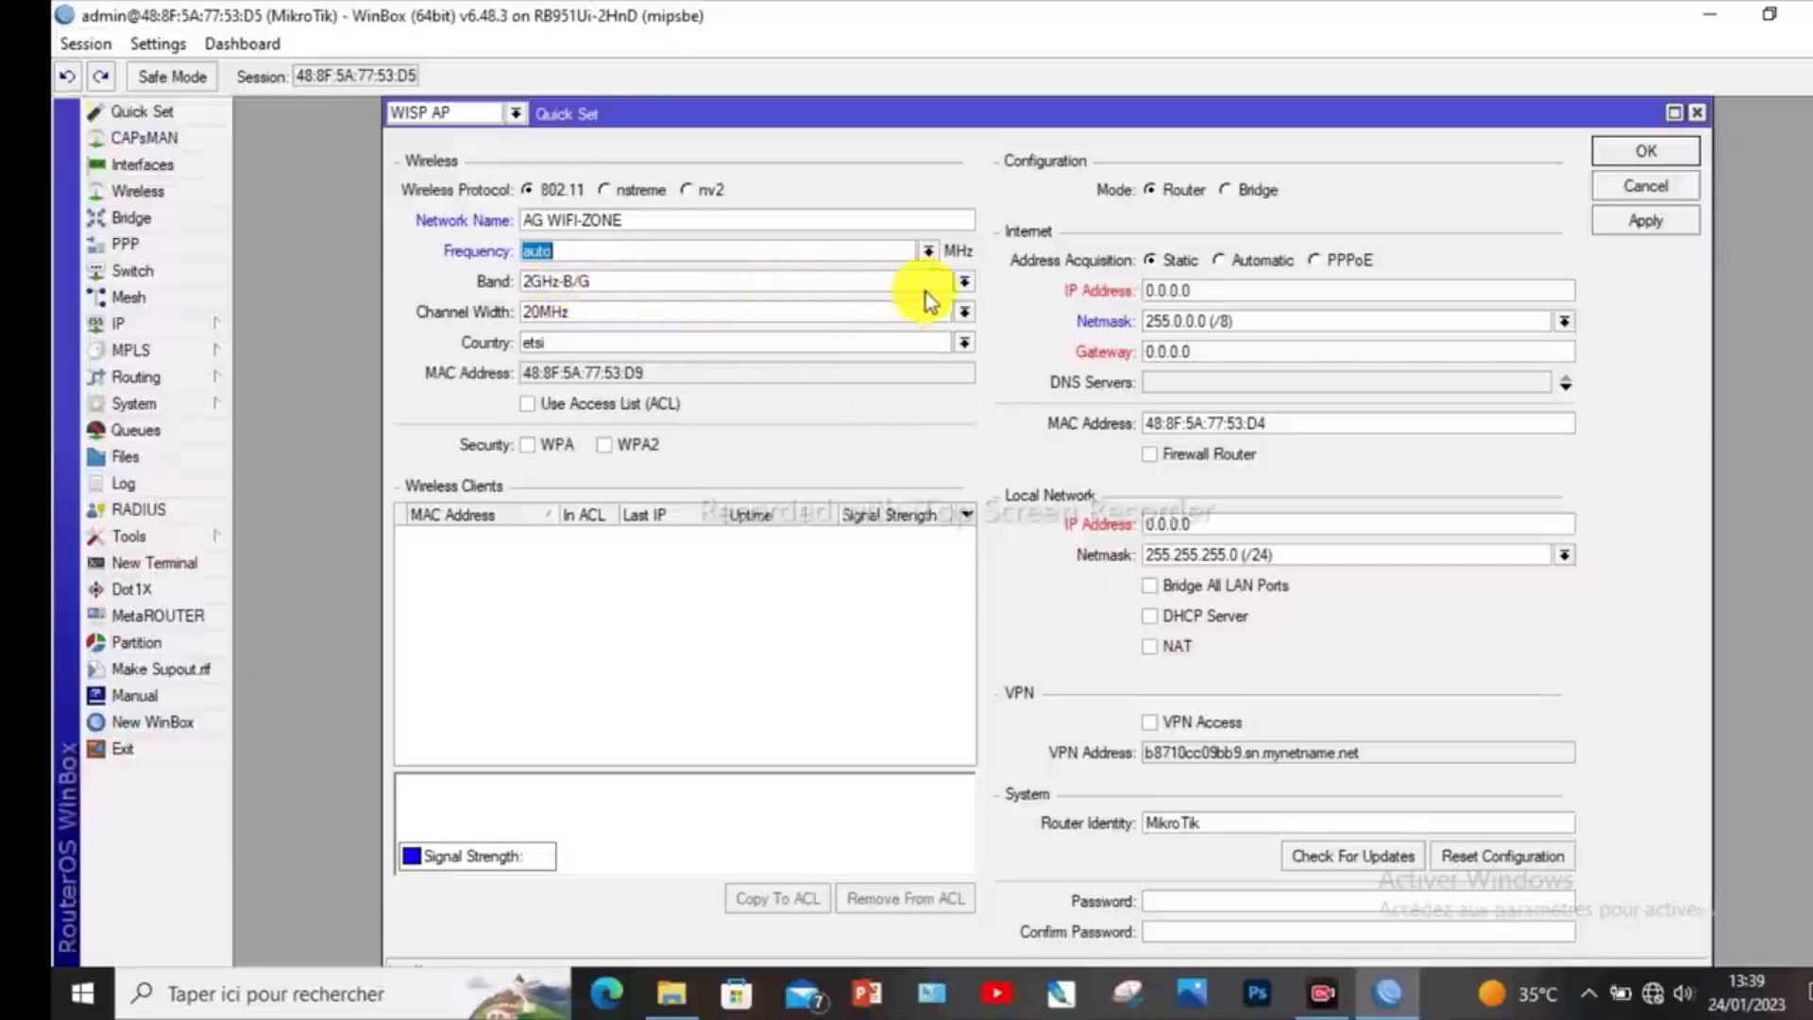
click(961, 281)
click(961, 281)
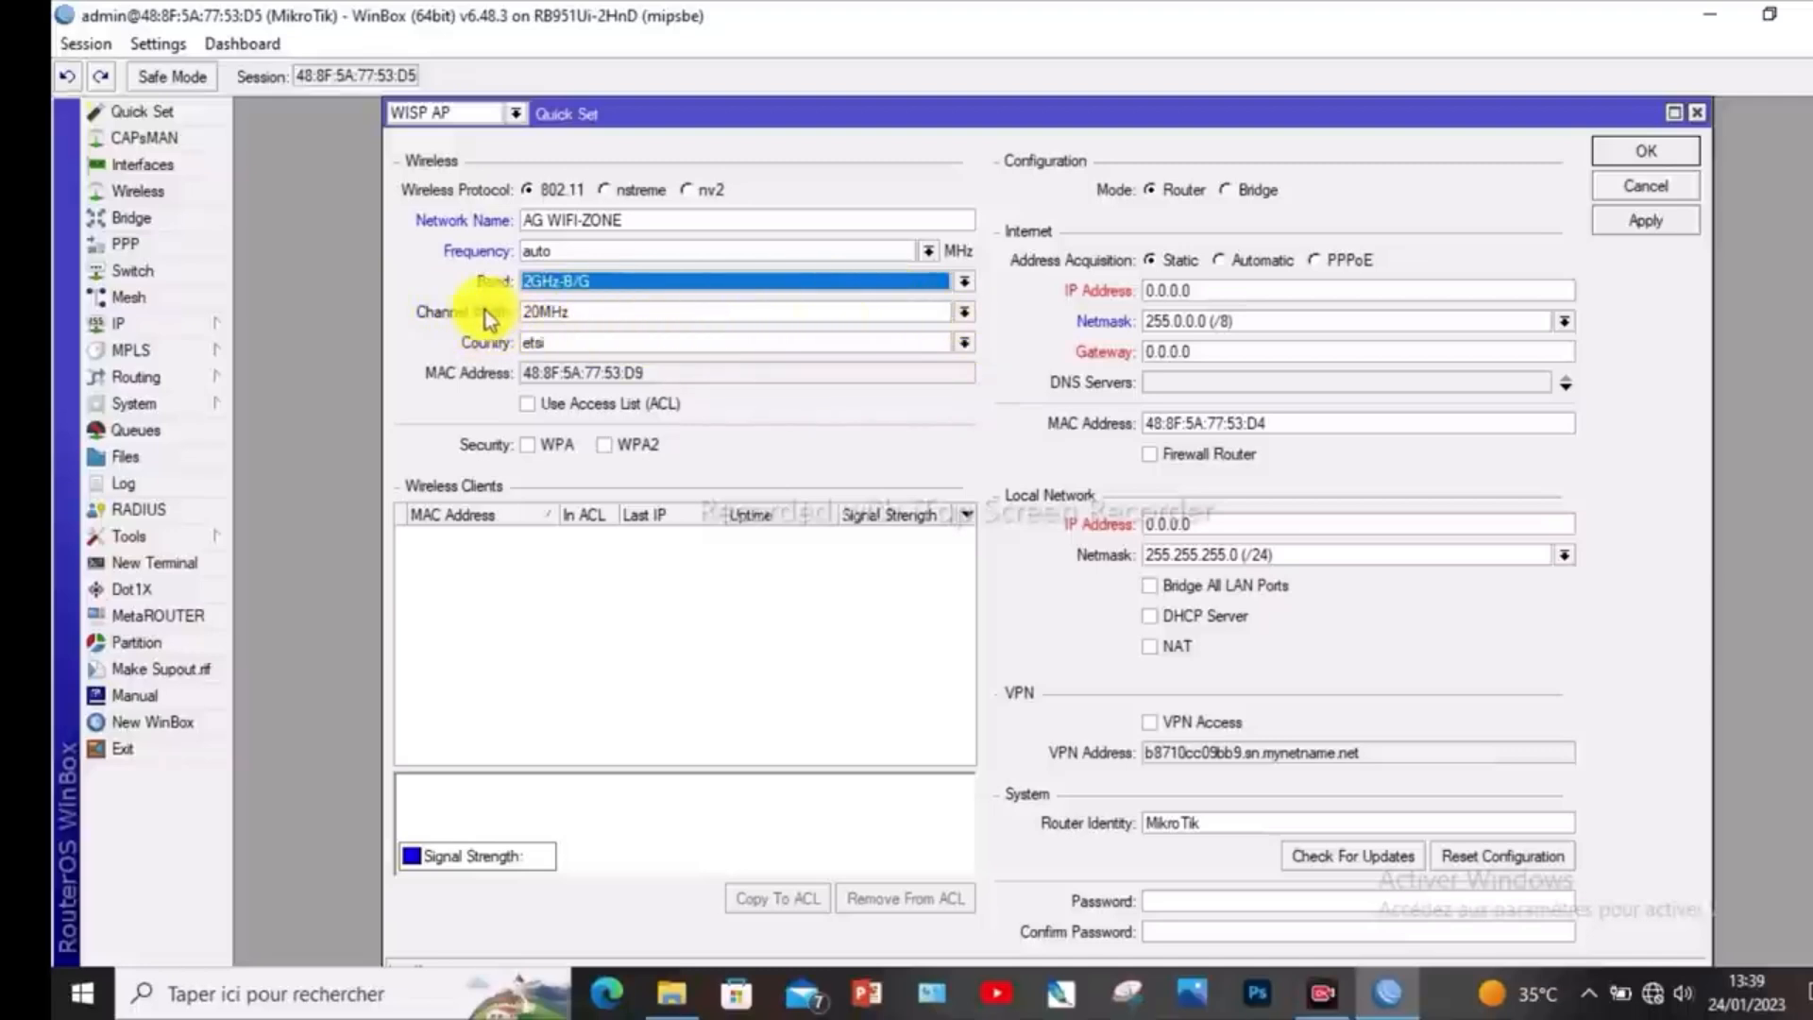
click(966, 316)
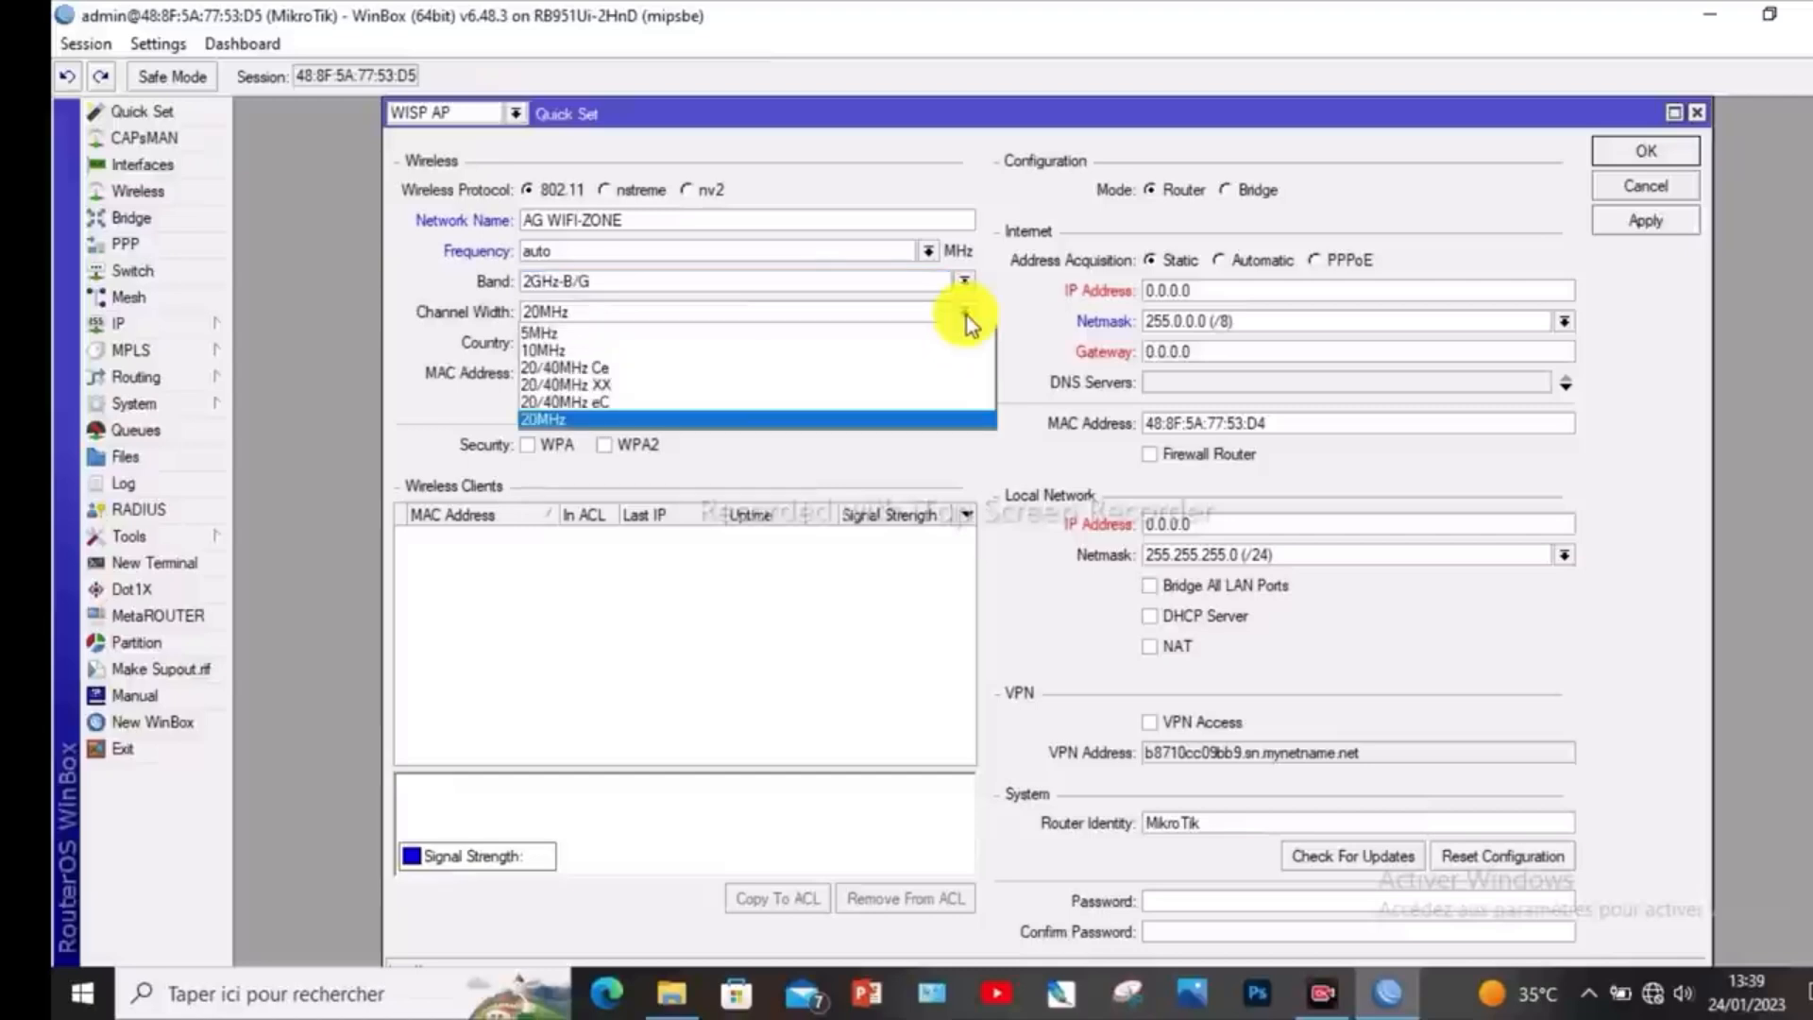
click(966, 315)
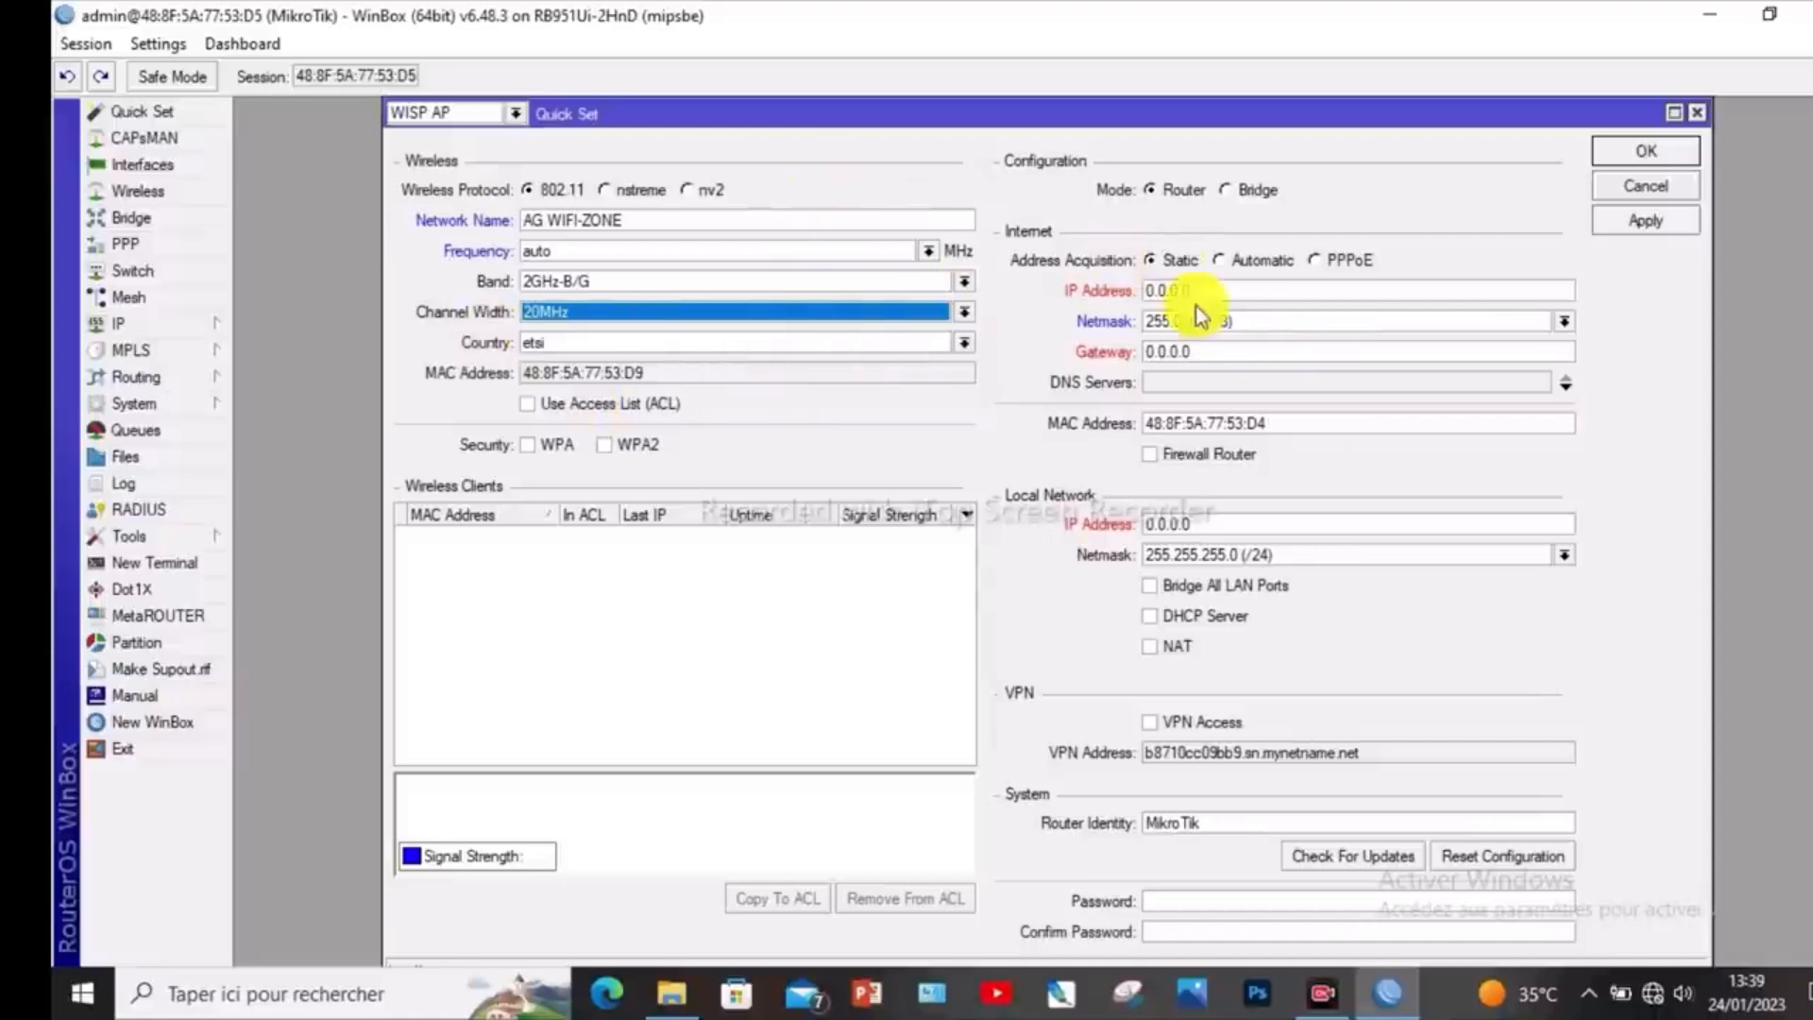
- Set the internet address acquisition to Automatic and the local network IP address to 11.11.11.1
click(1219, 262)
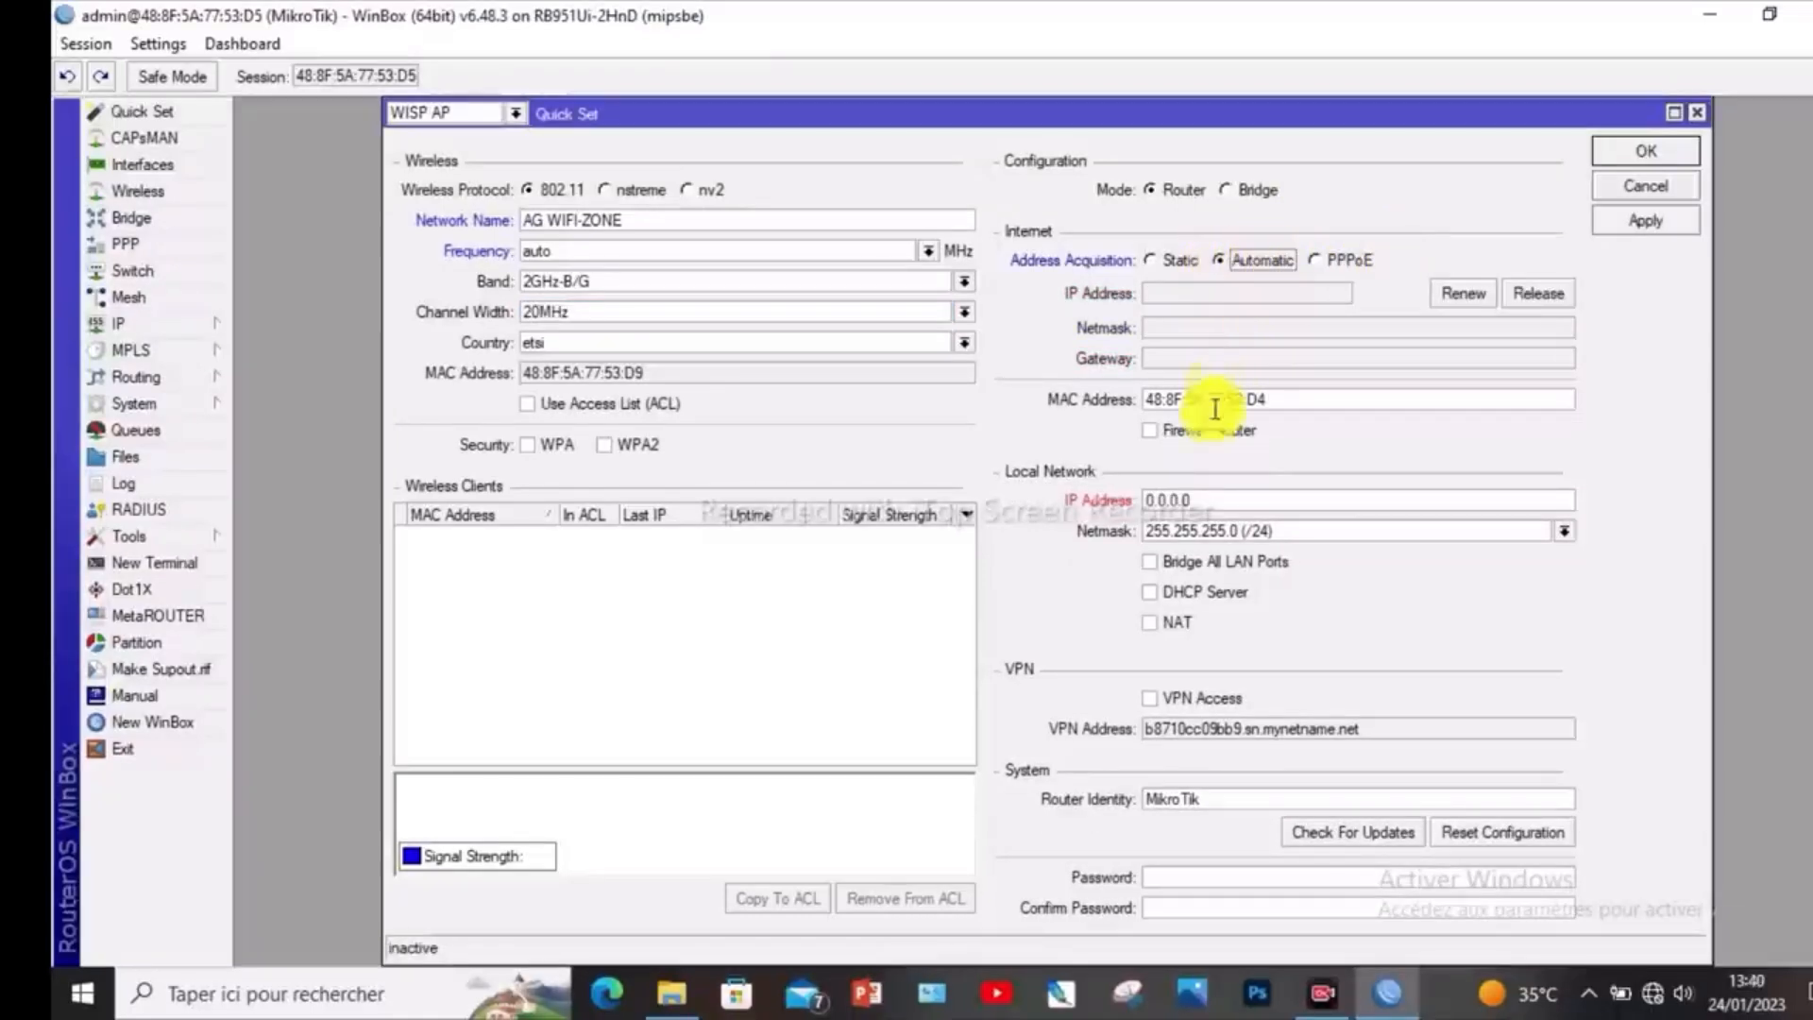
double_click(1148, 499)
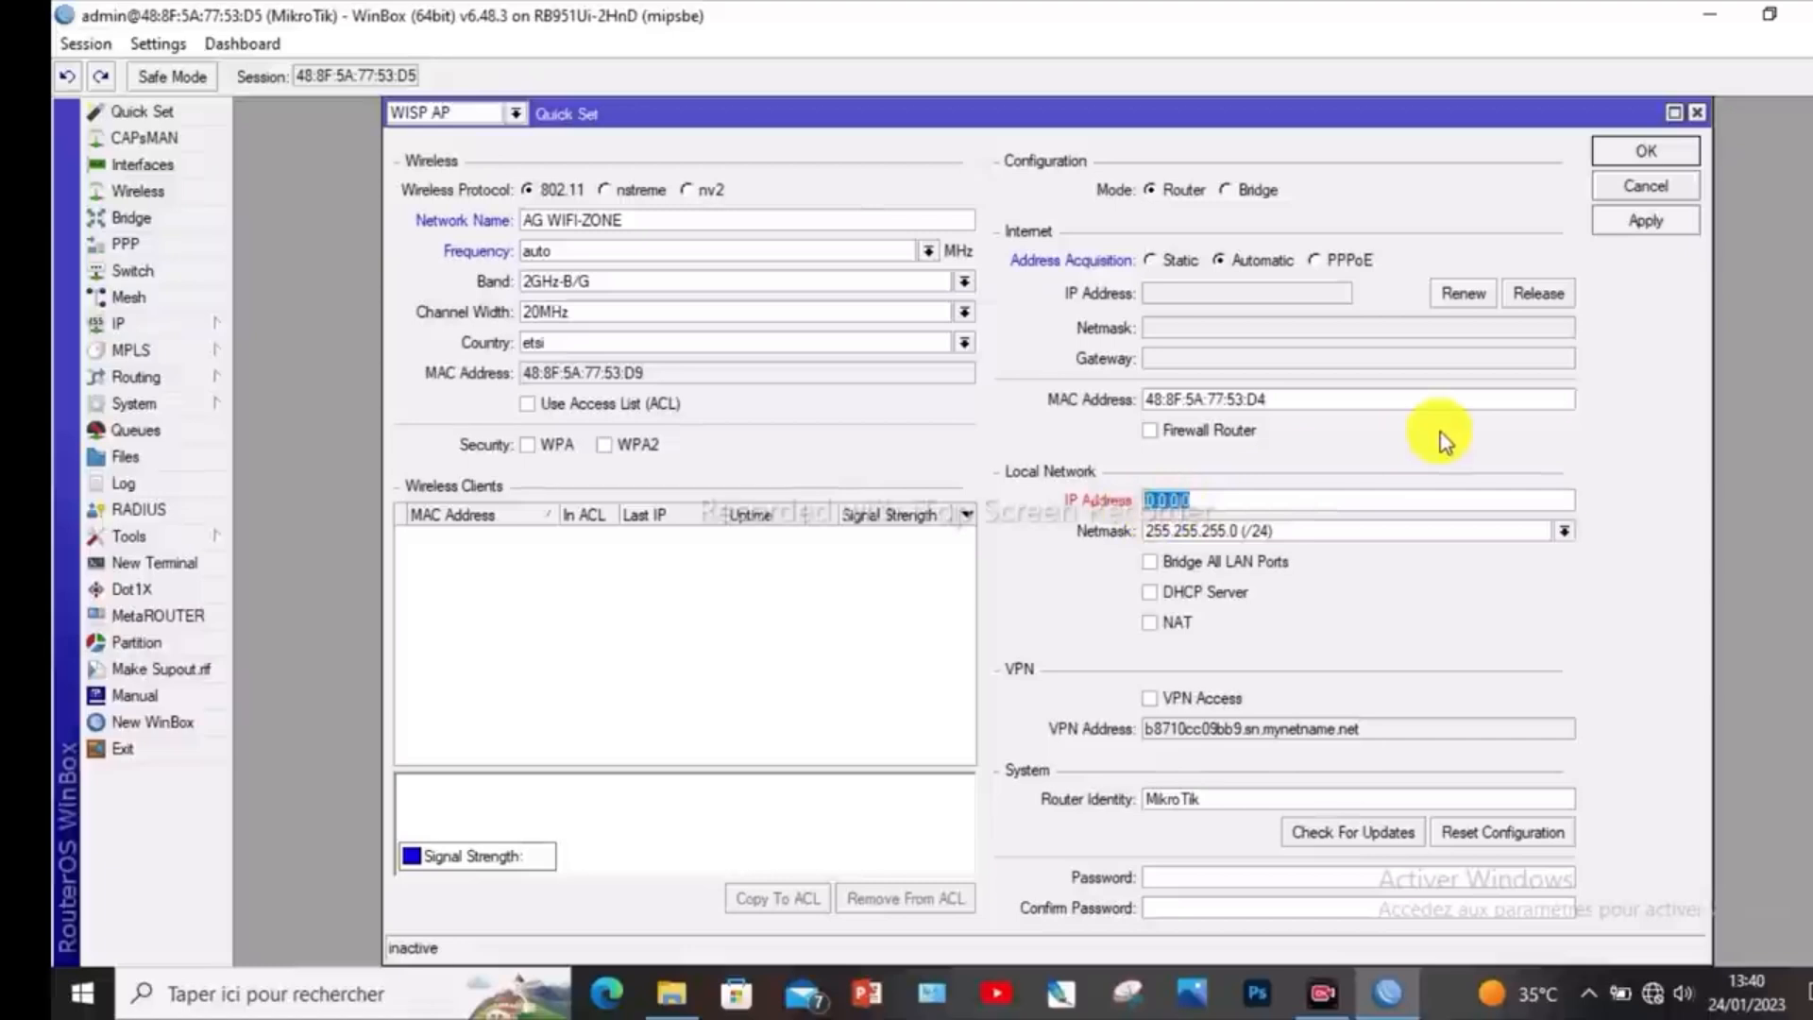
text(11)
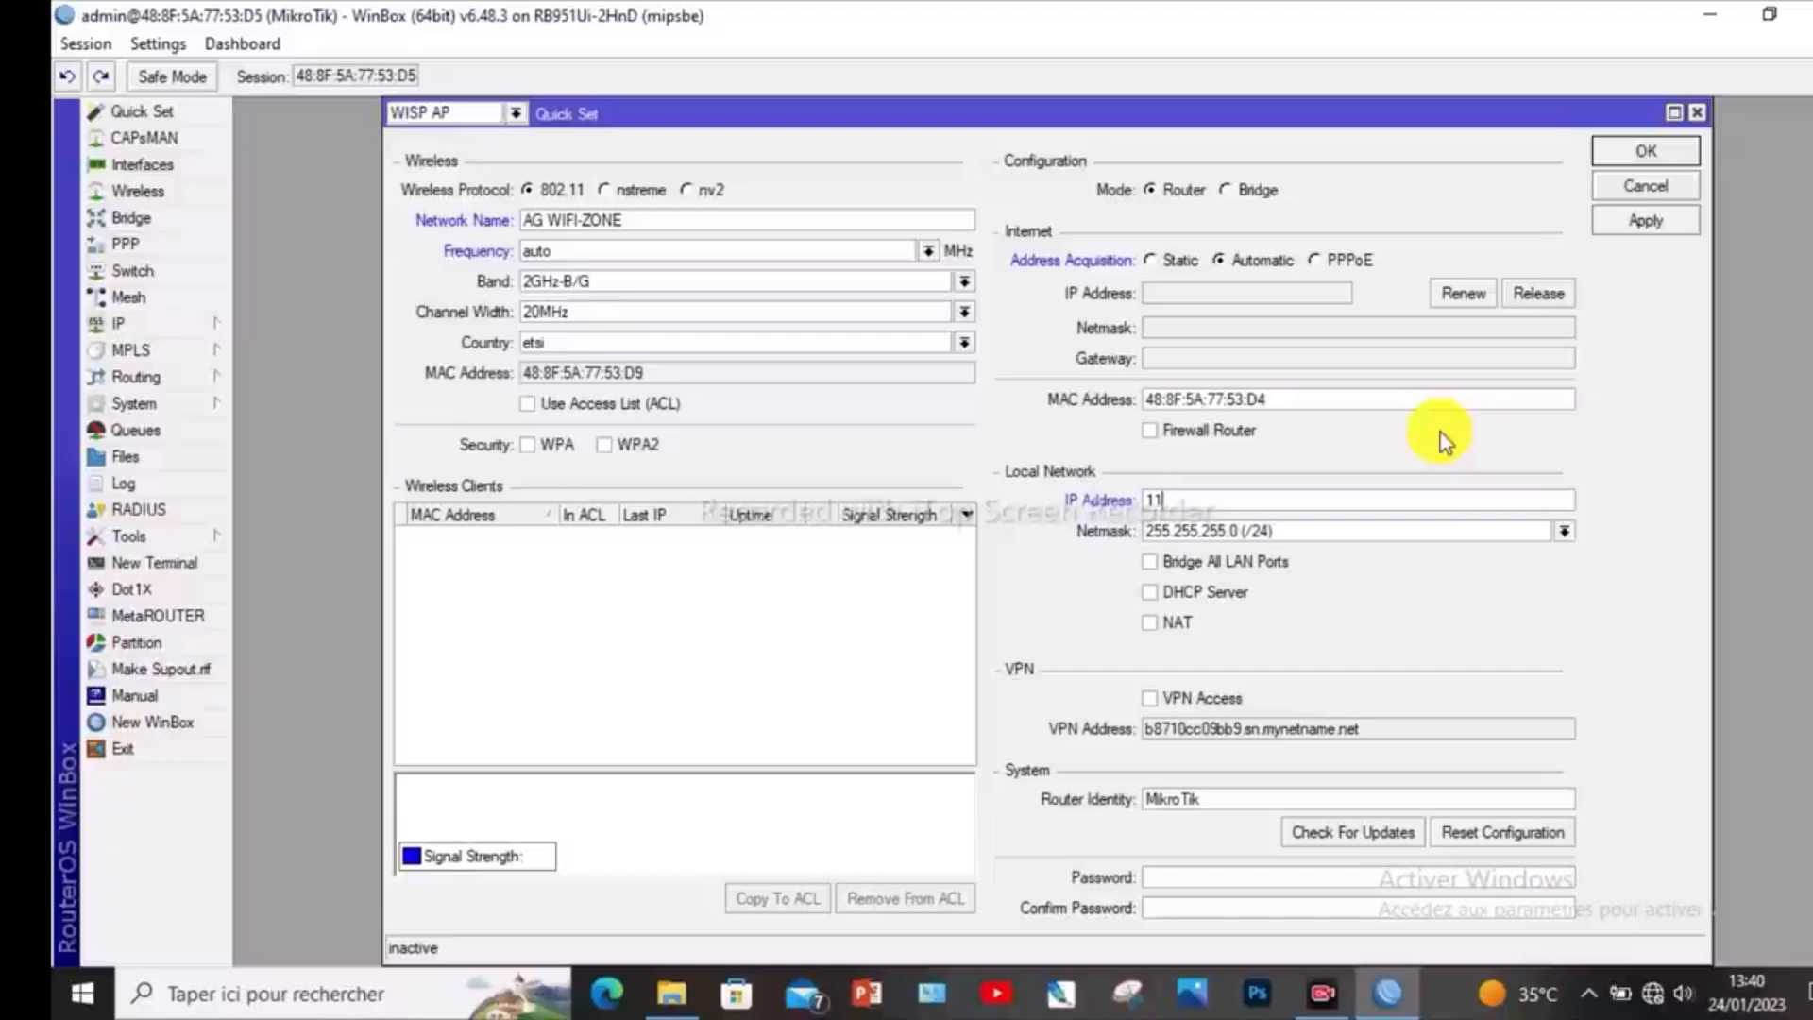
text(.11.11.1)
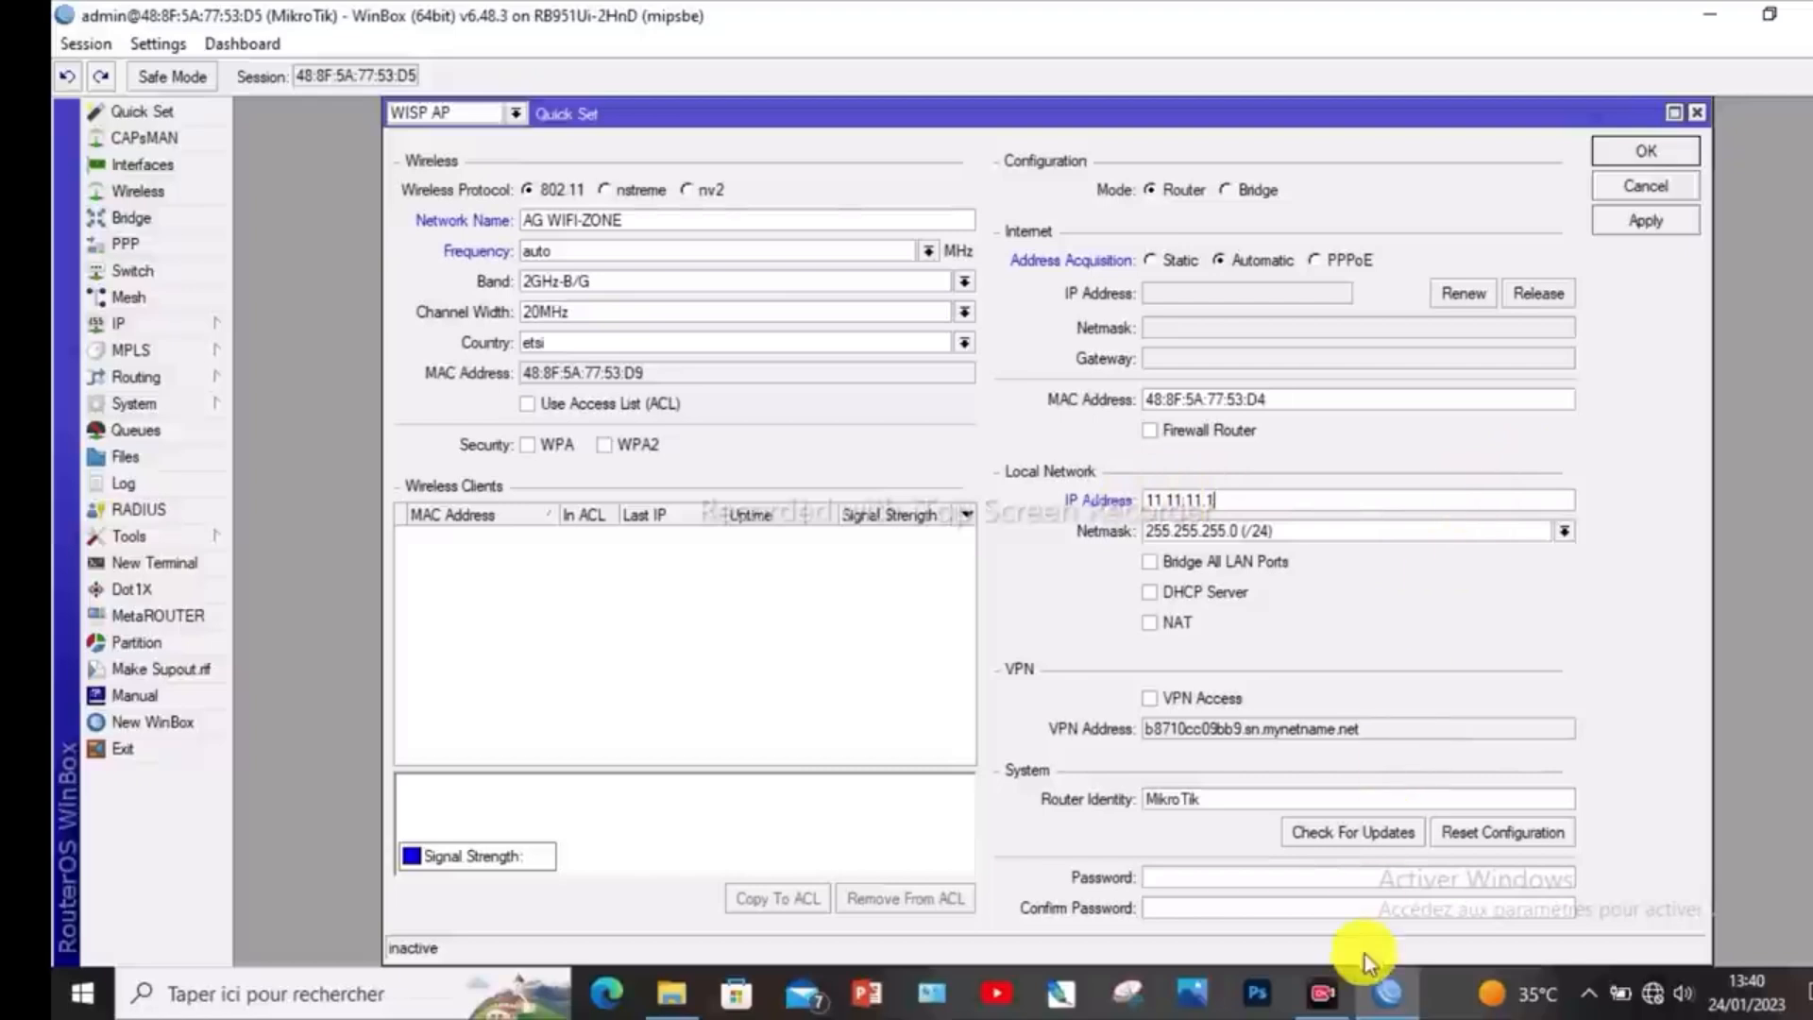
- Enter and confirm the router's system password, then apply the Quick Set configuration and close it
click(1220, 876)
text(1234)
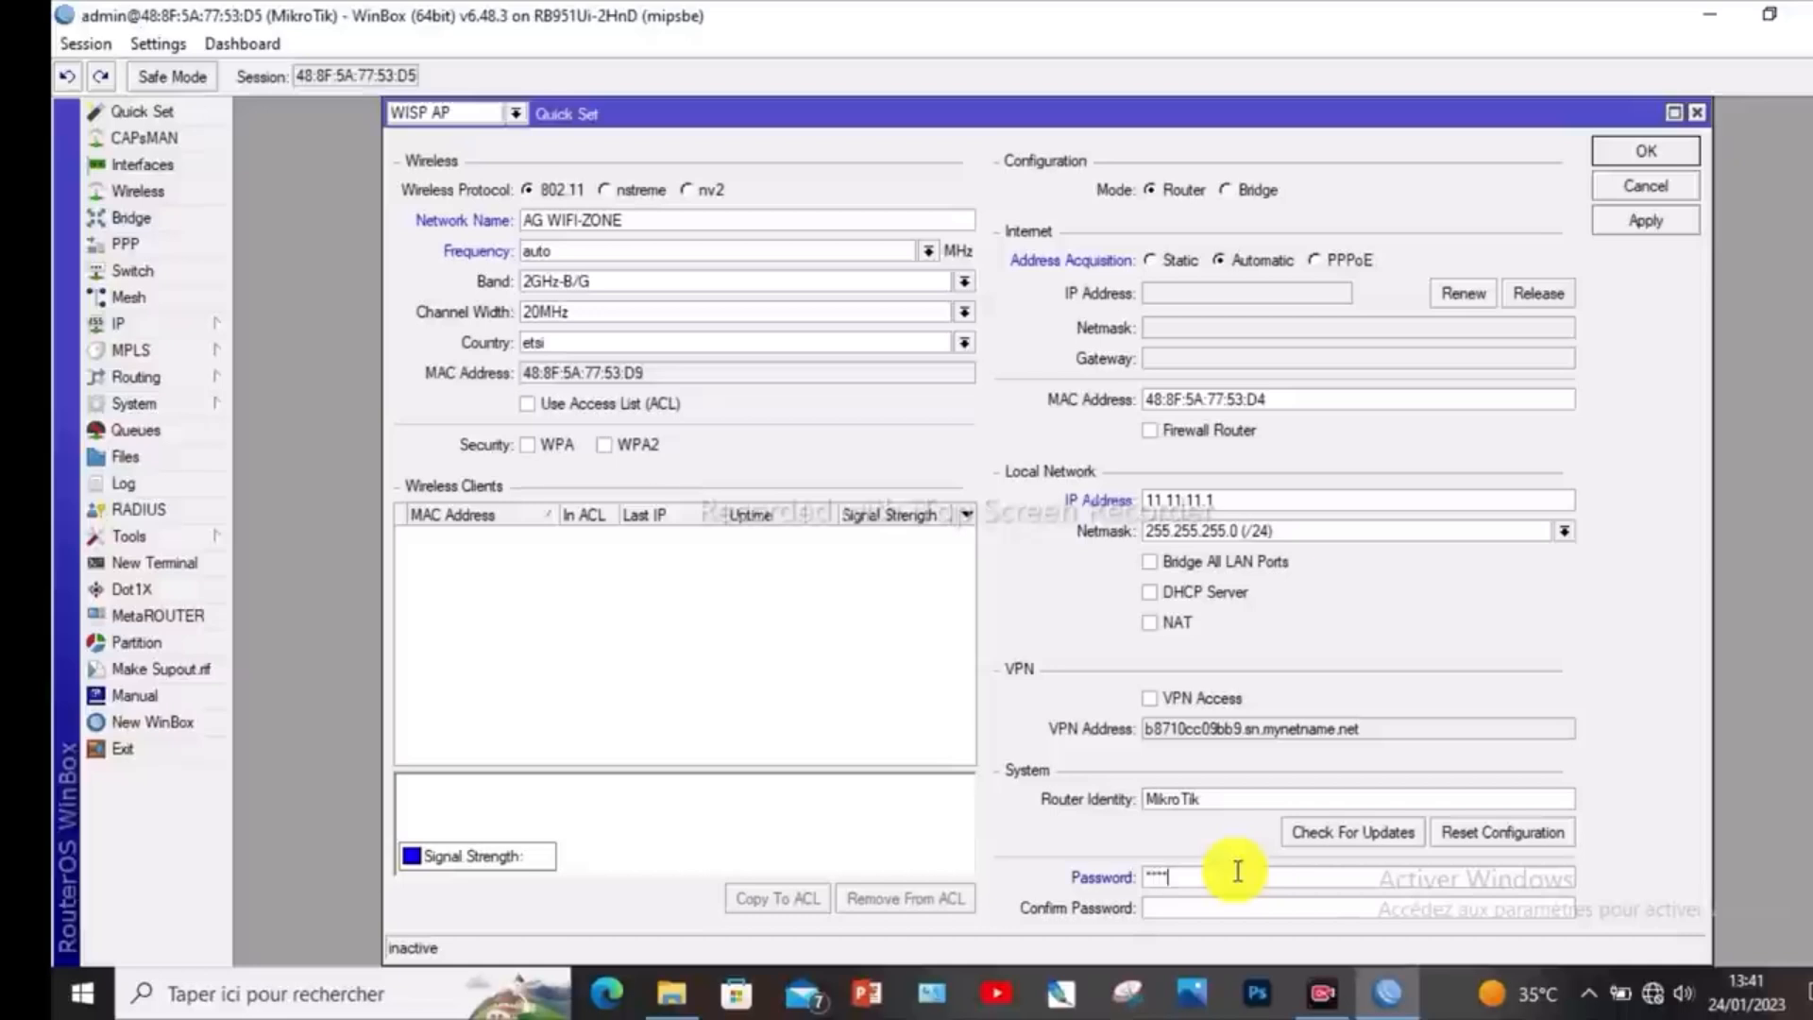
click(1193, 905)
text(12)
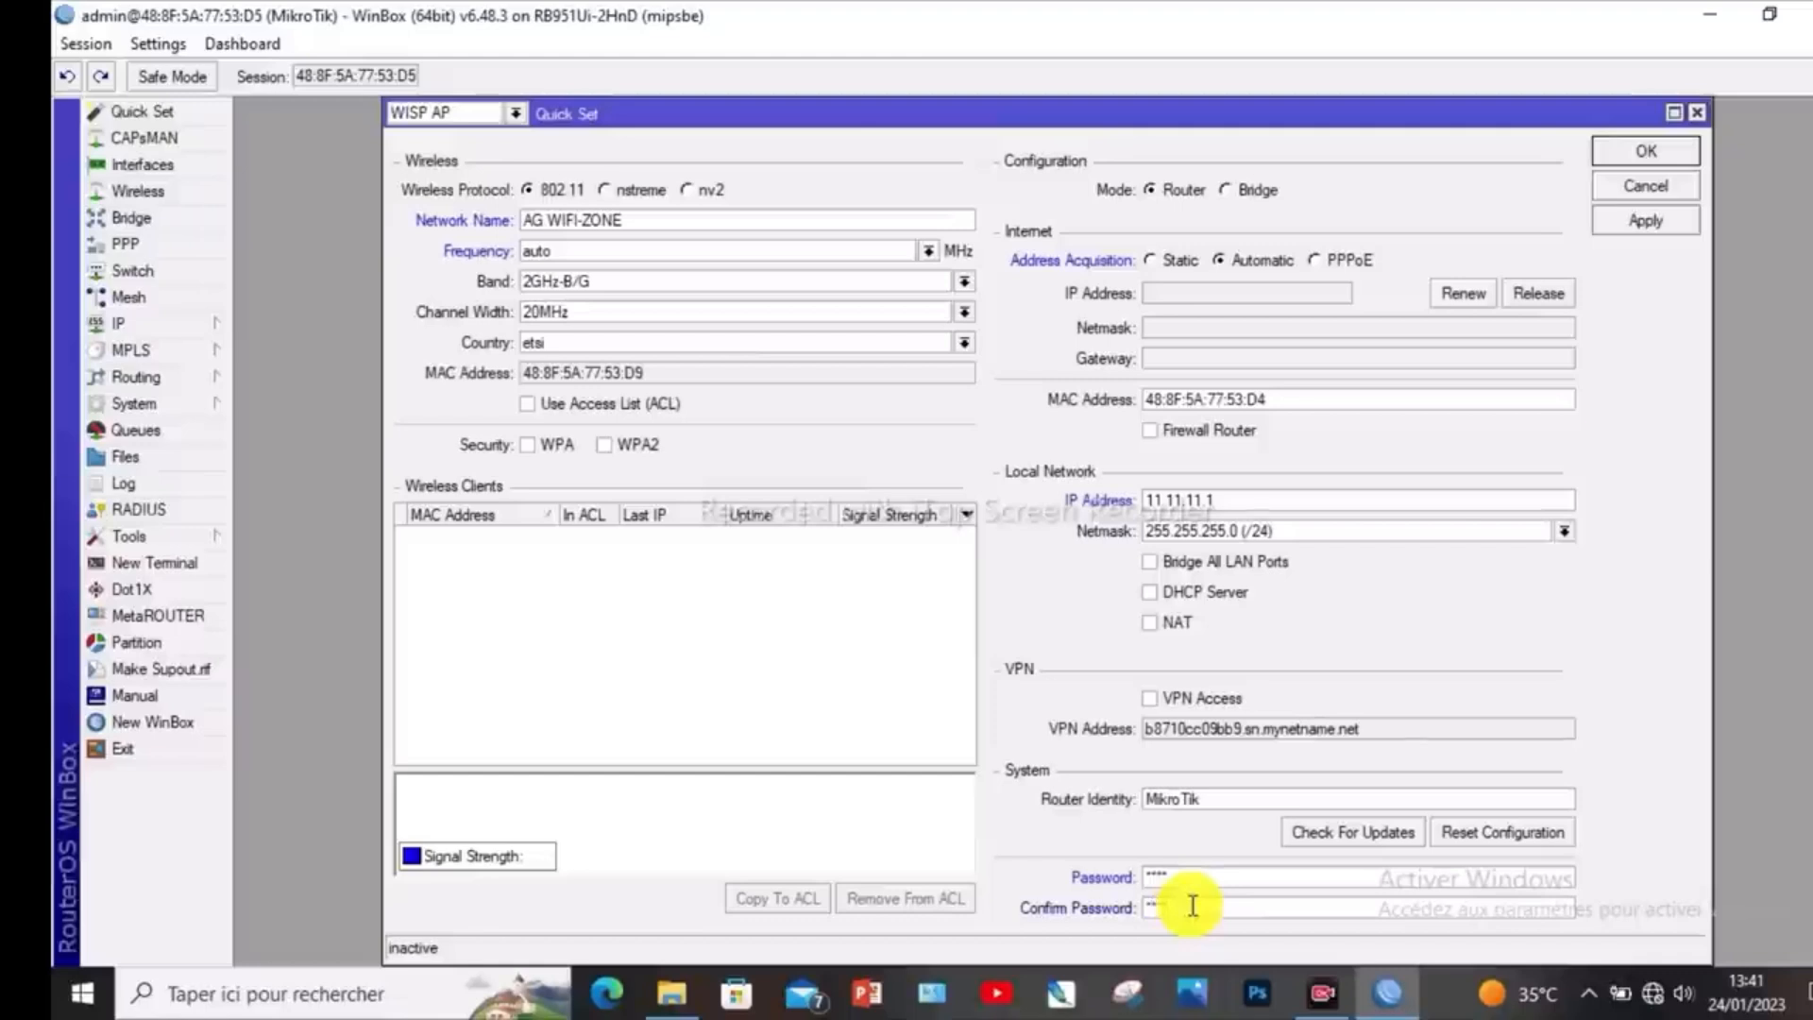
text(34)
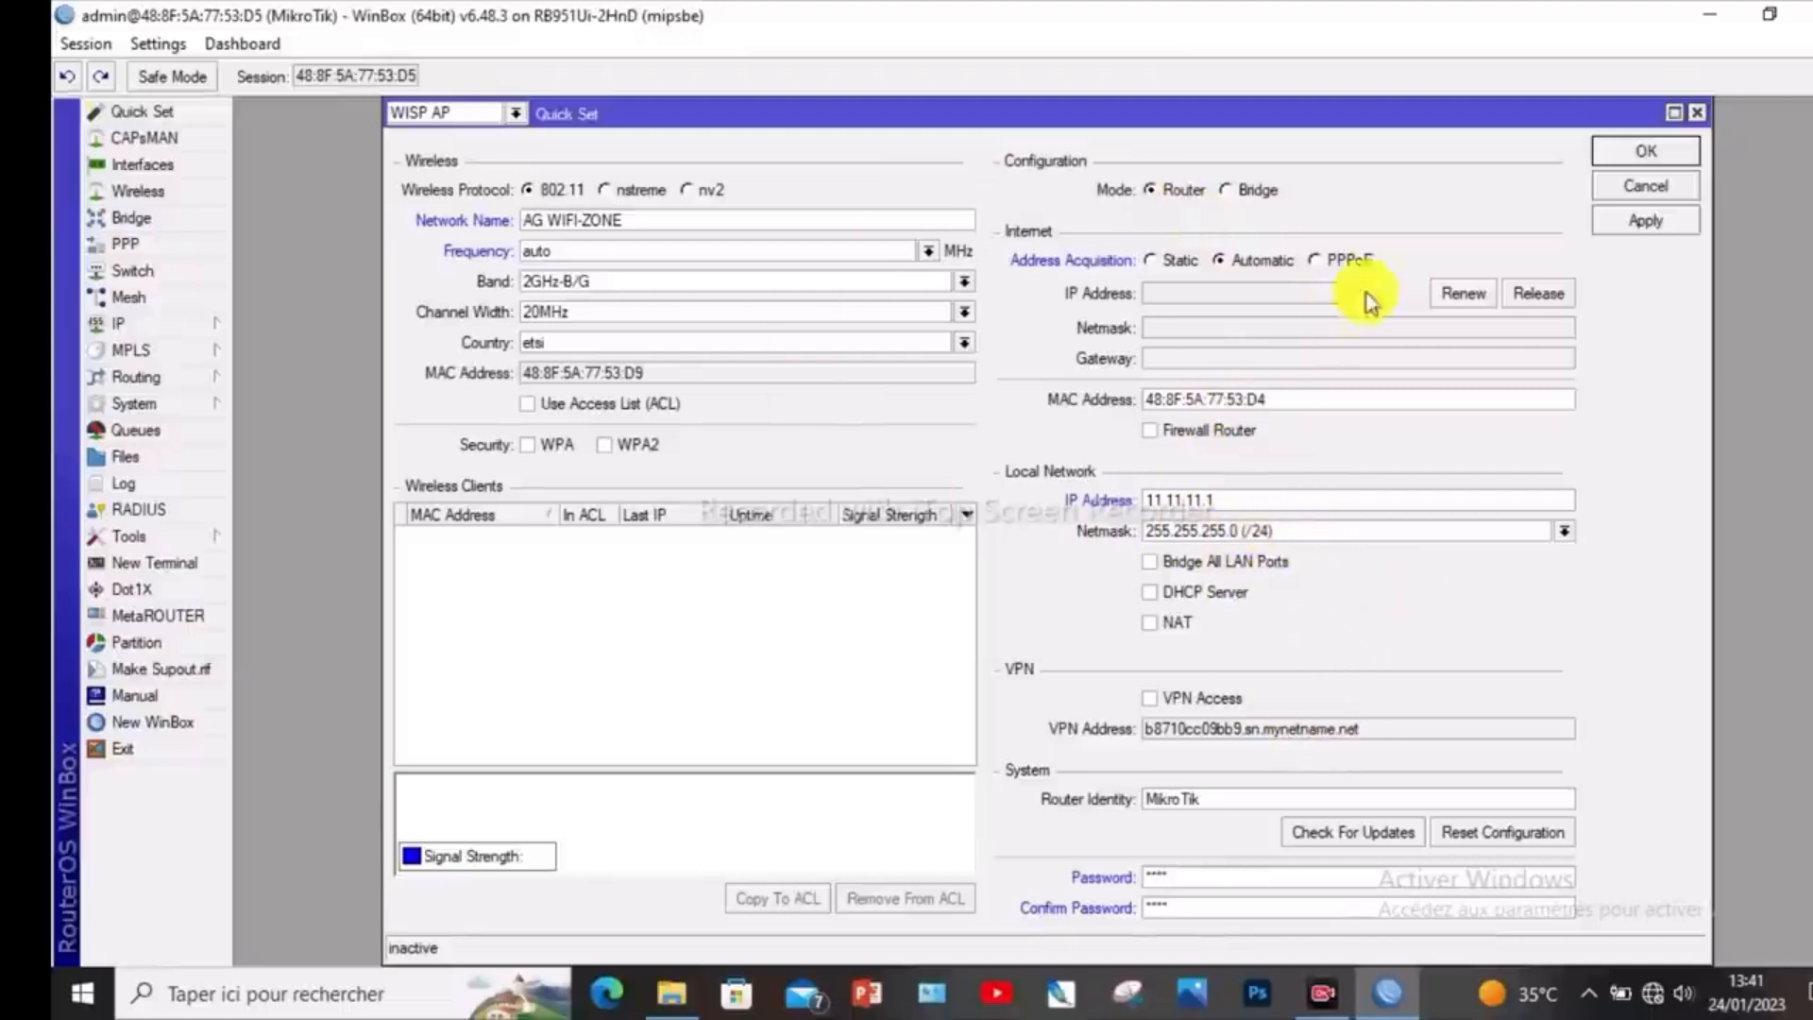
click(1646, 223)
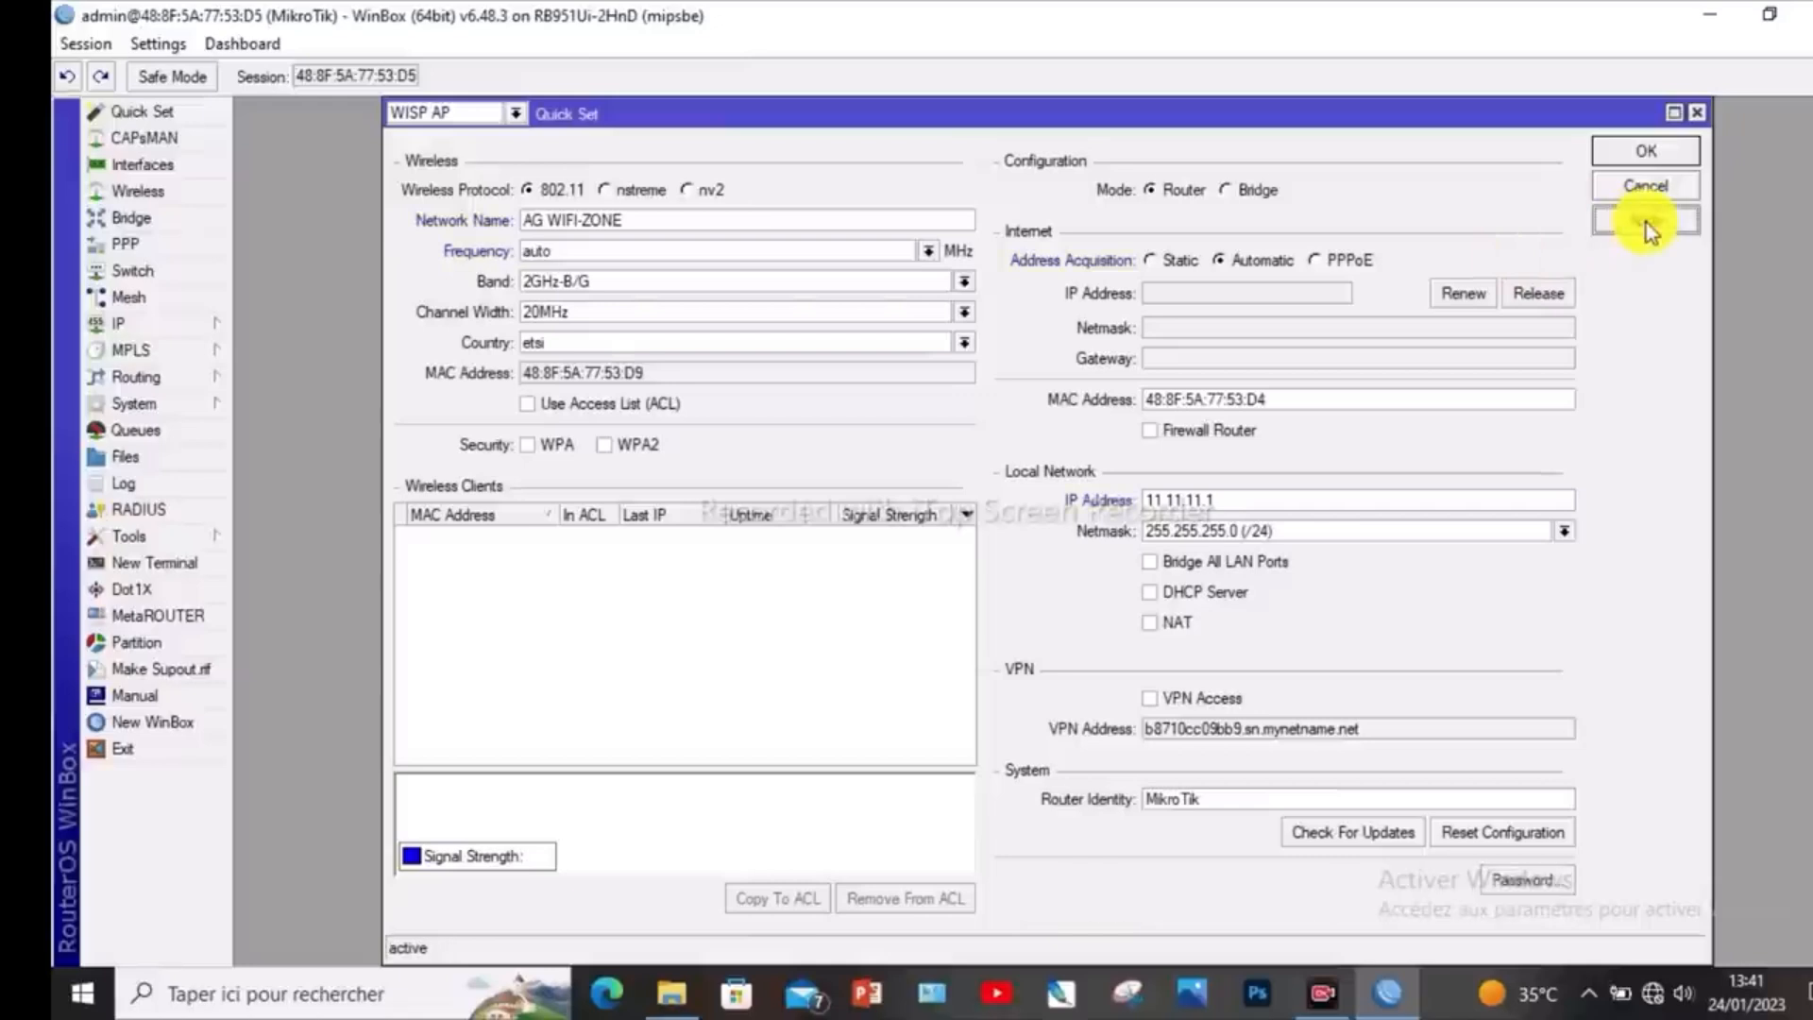
click(1628, 153)
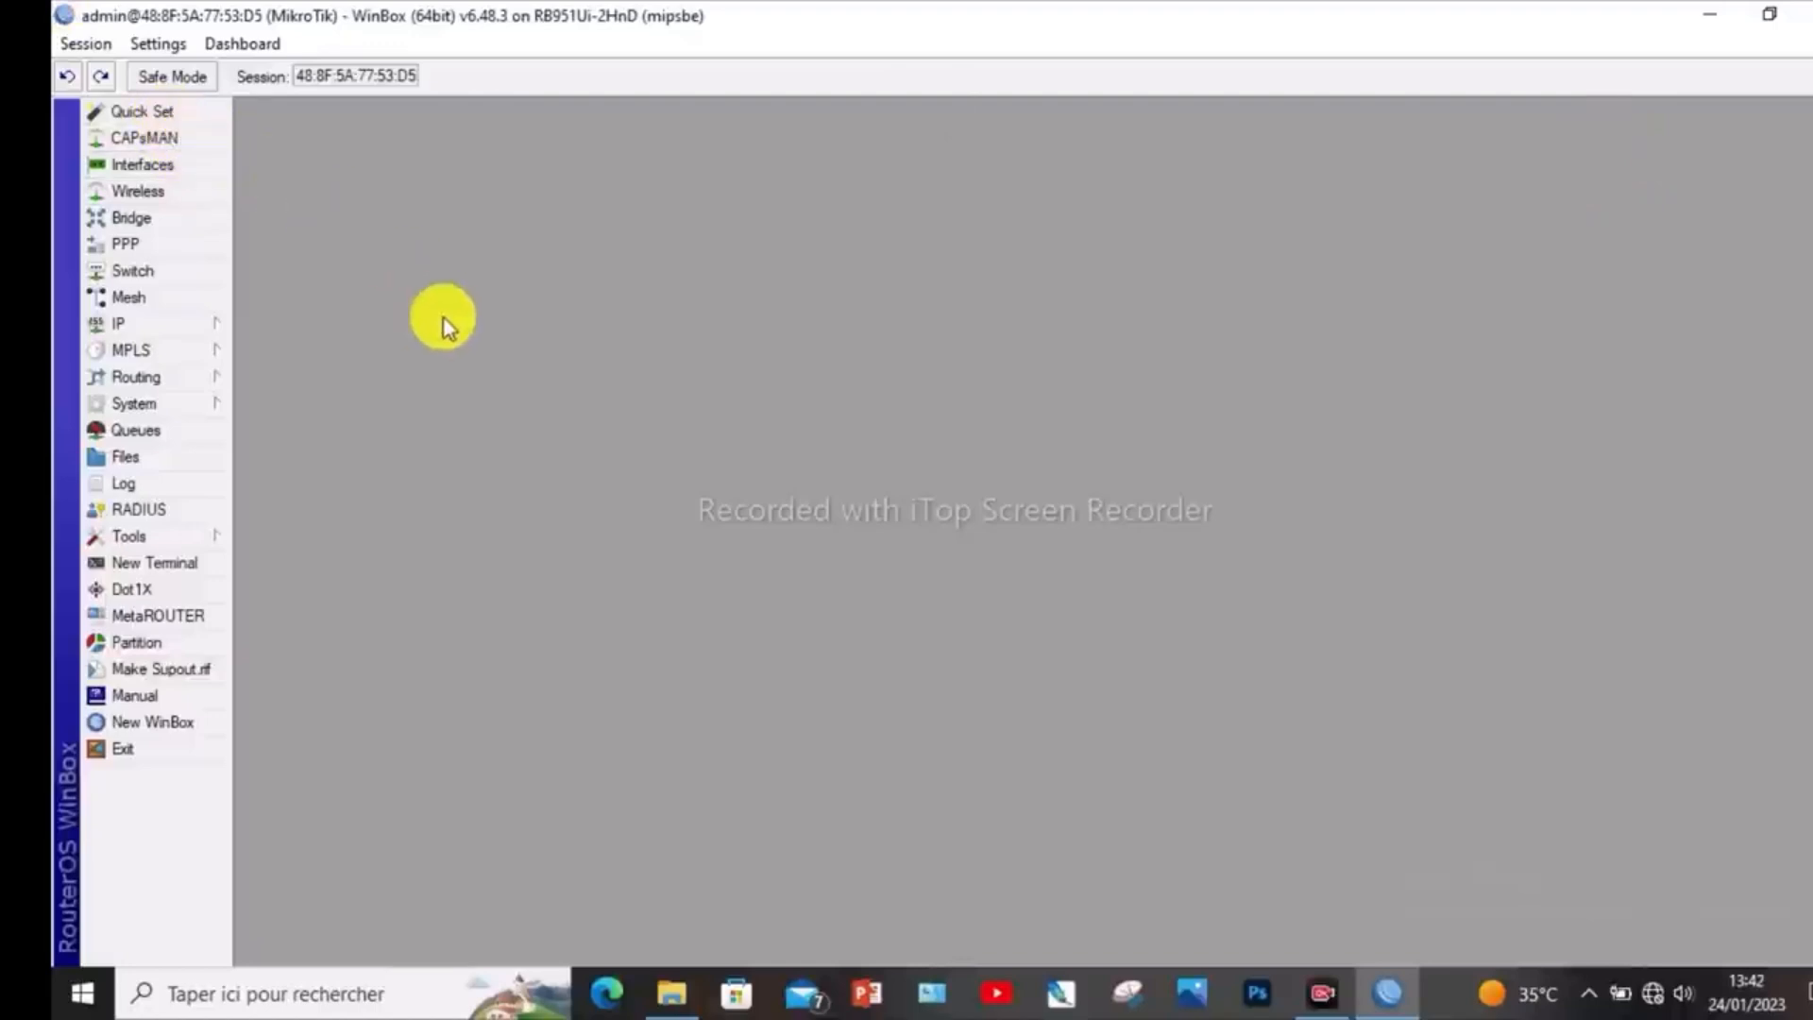
- Enable the wlan1 interface in the wireless tables and open its wireless settings
click(160, 193)
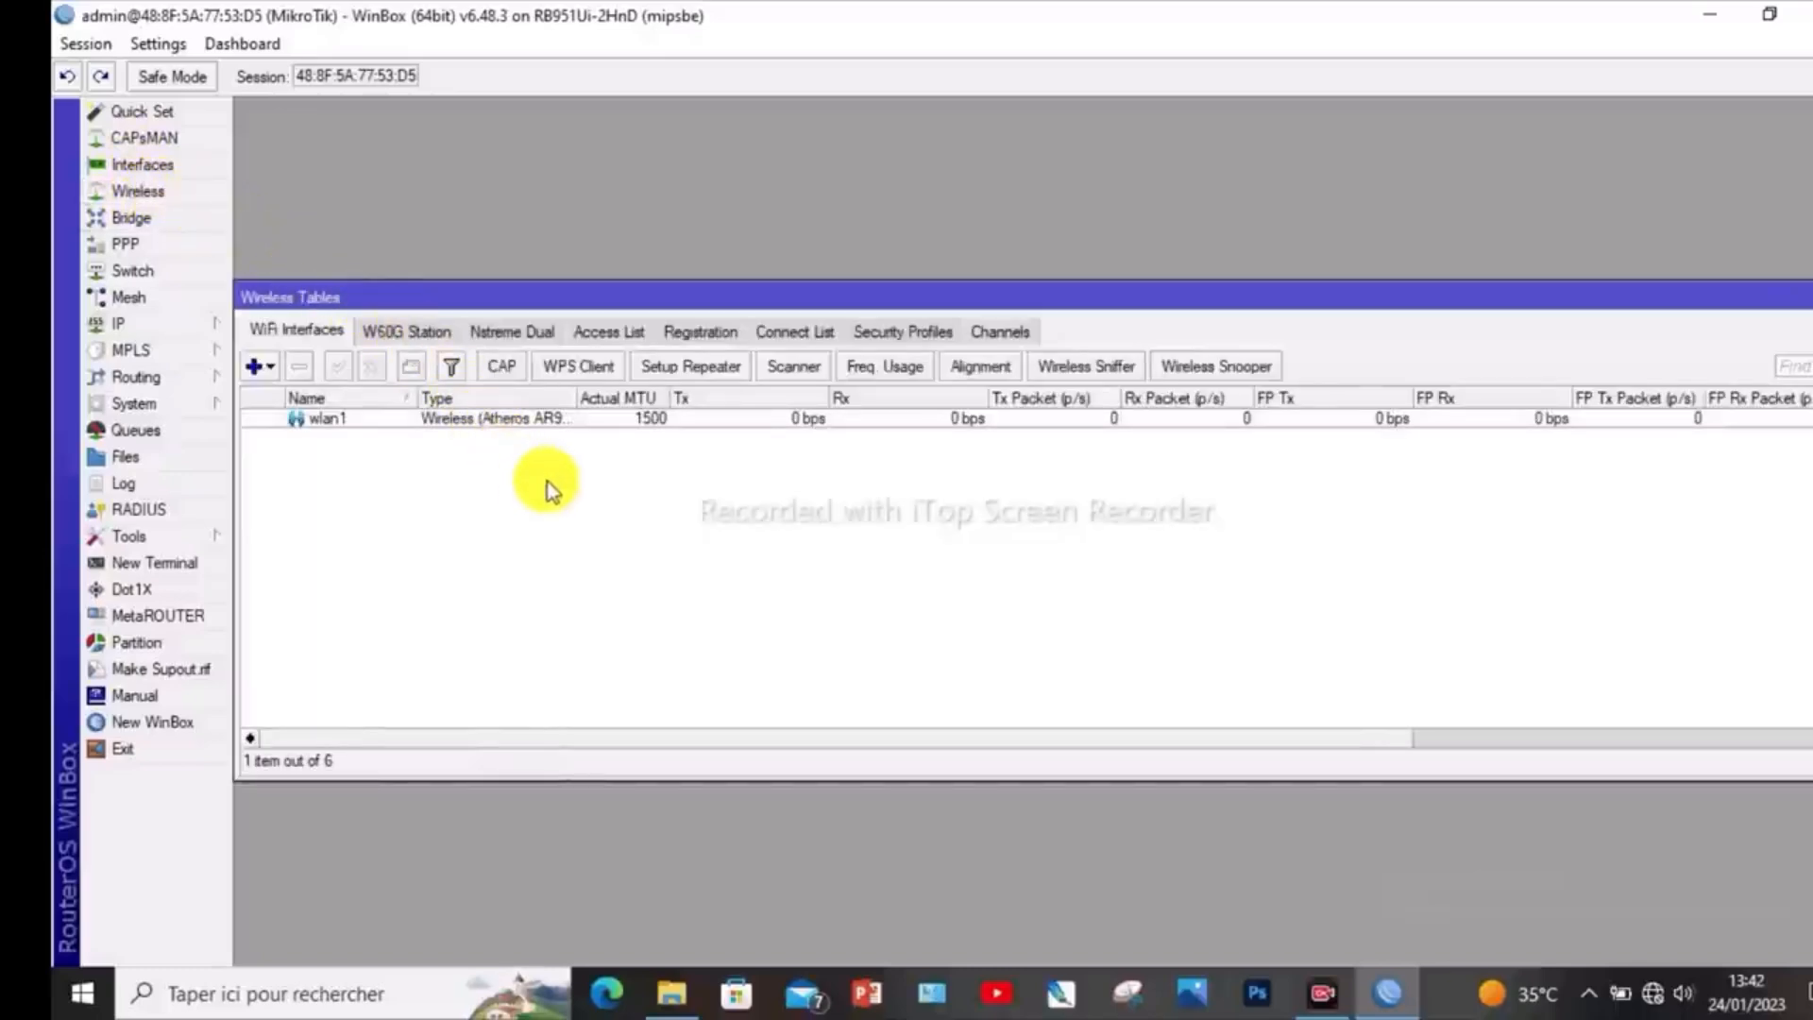
click(363, 427)
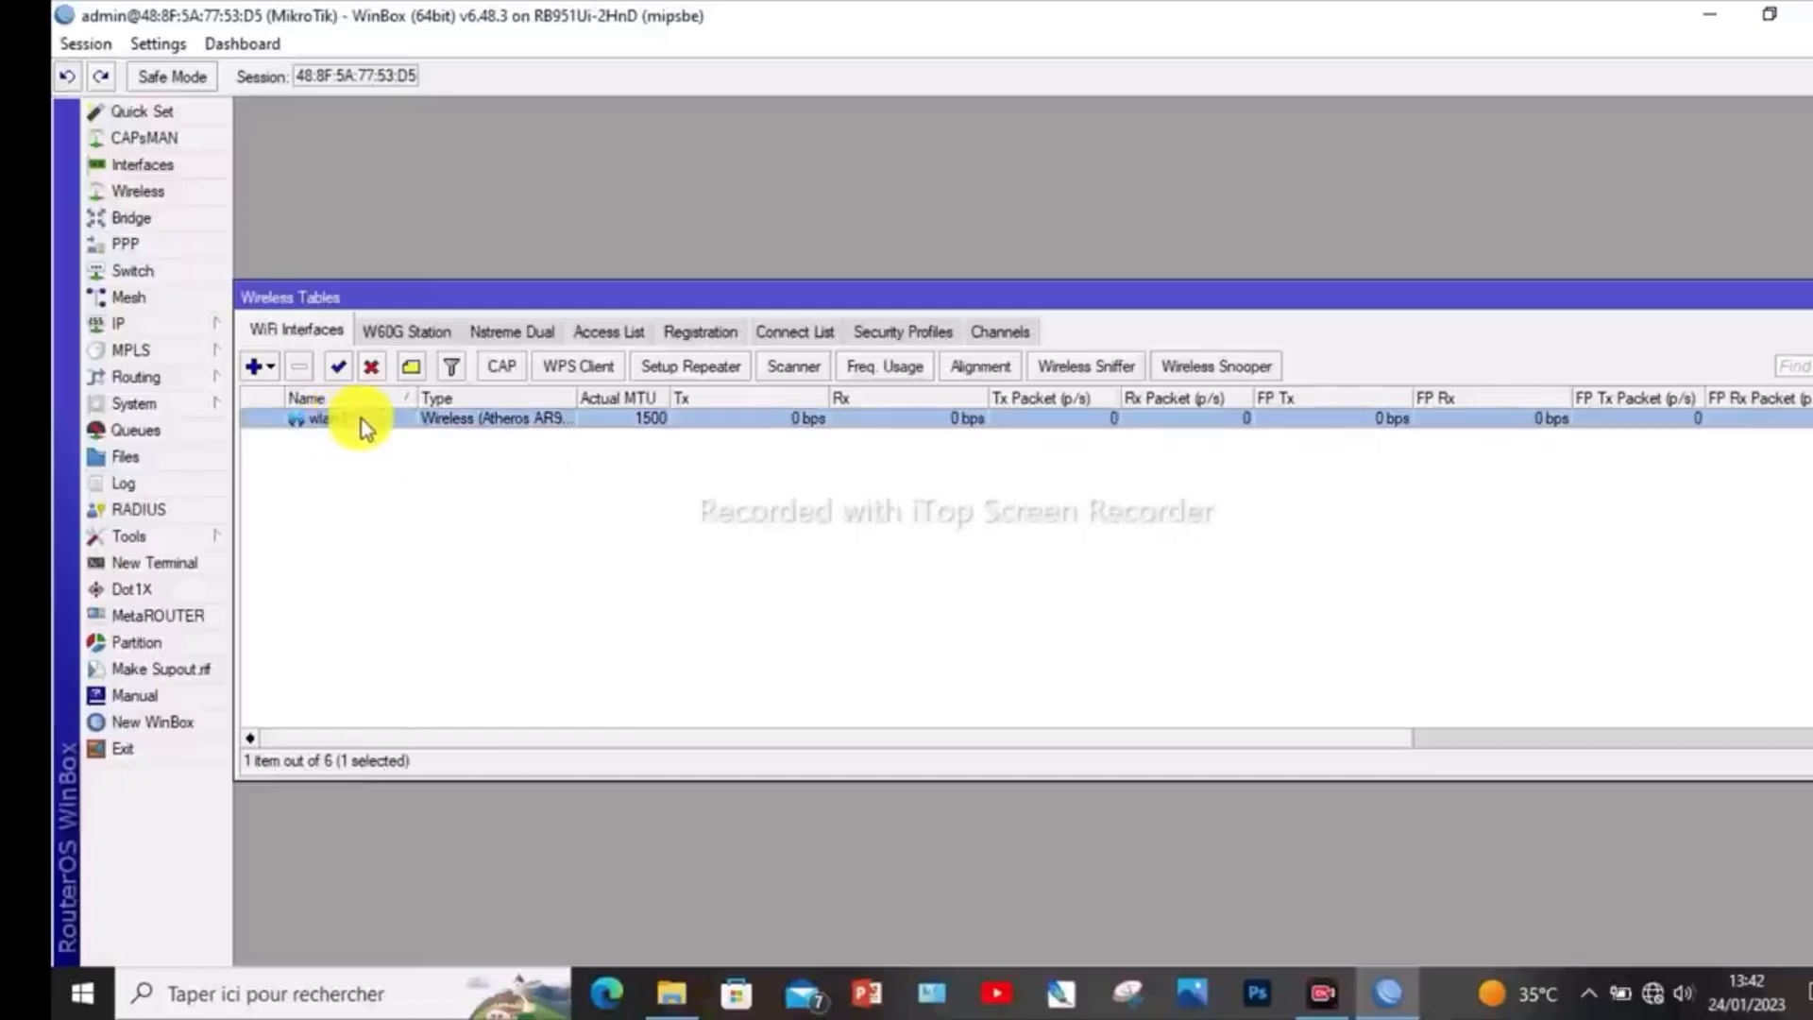
click(338, 370)
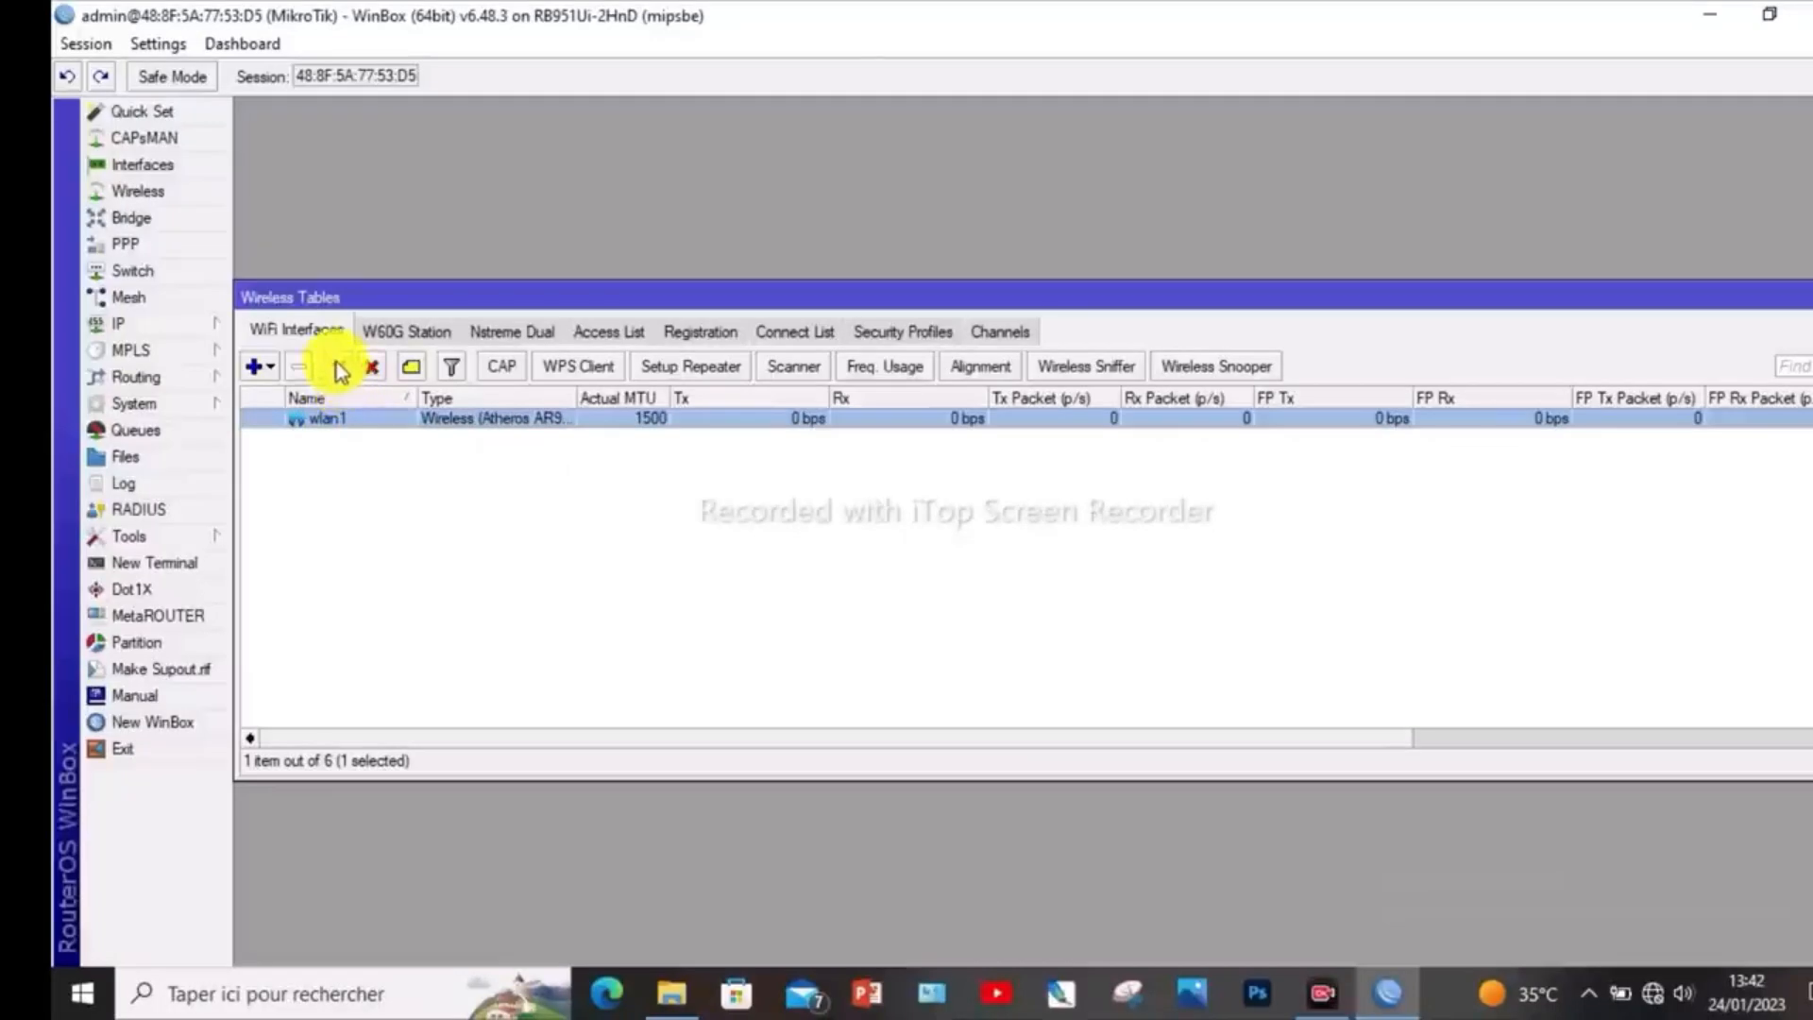
click(342, 370)
click(342, 370)
click(392, 439)
click(351, 416)
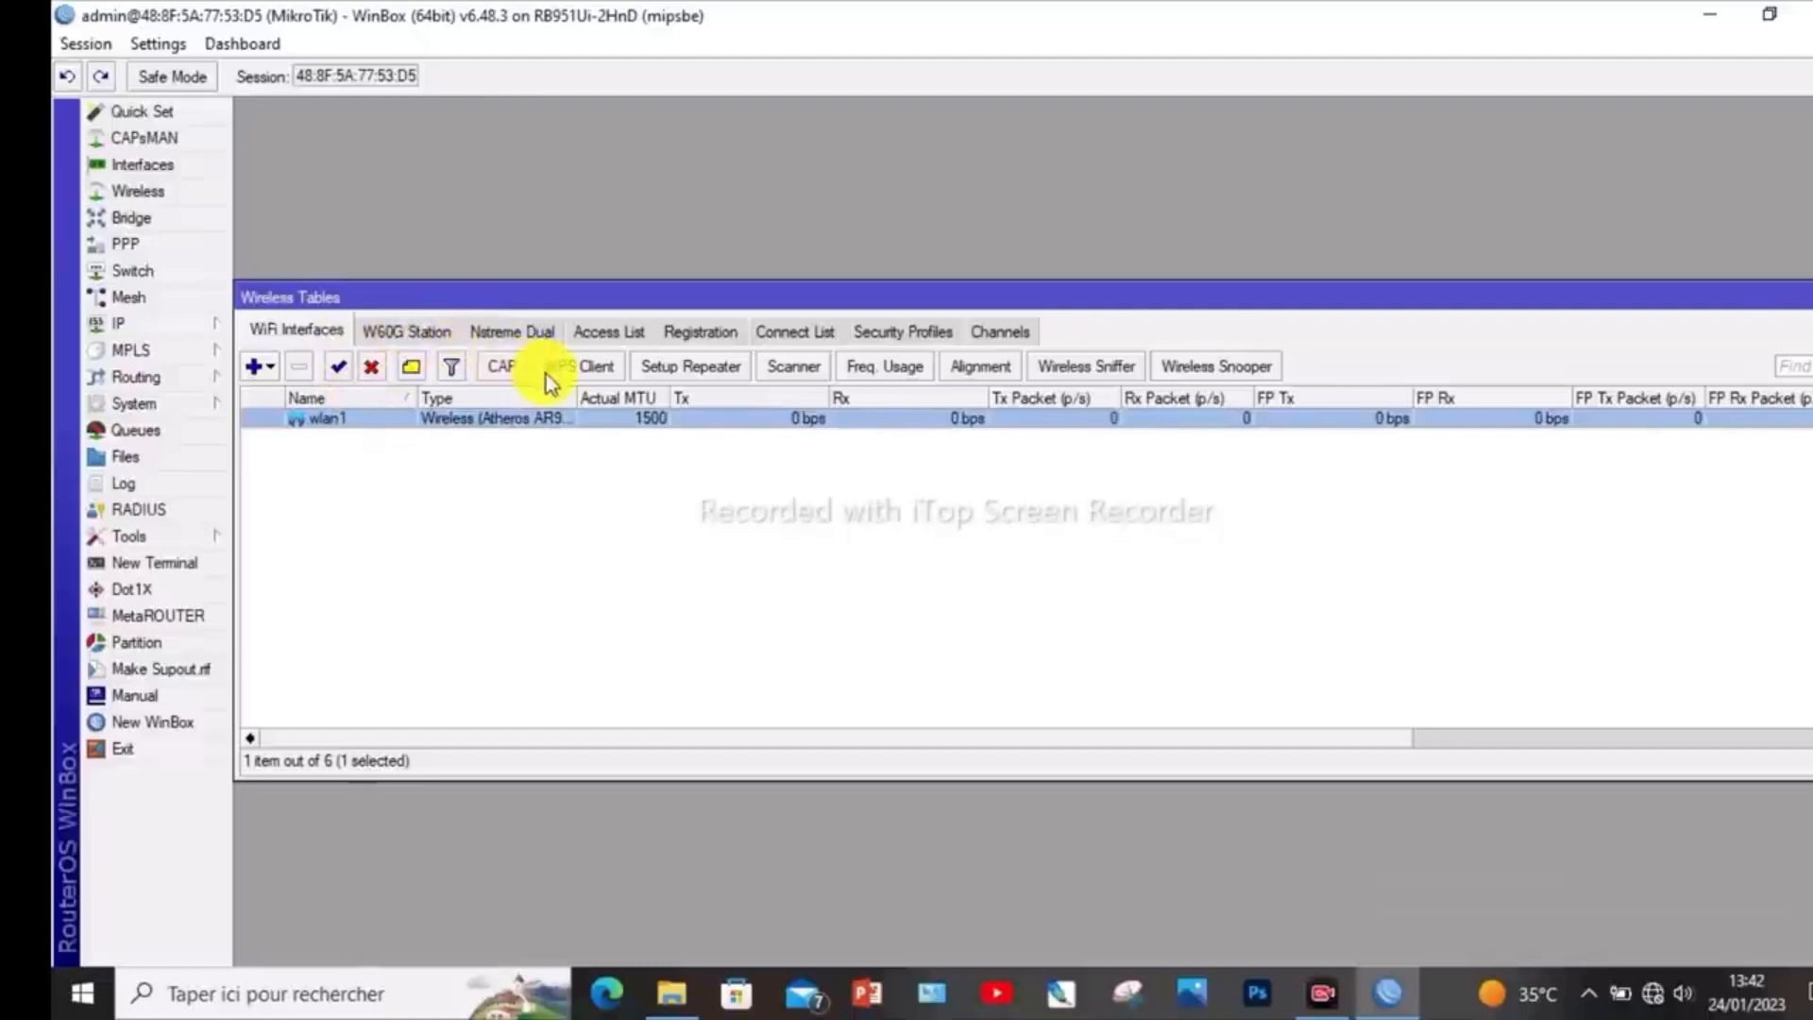
double_click(362, 420)
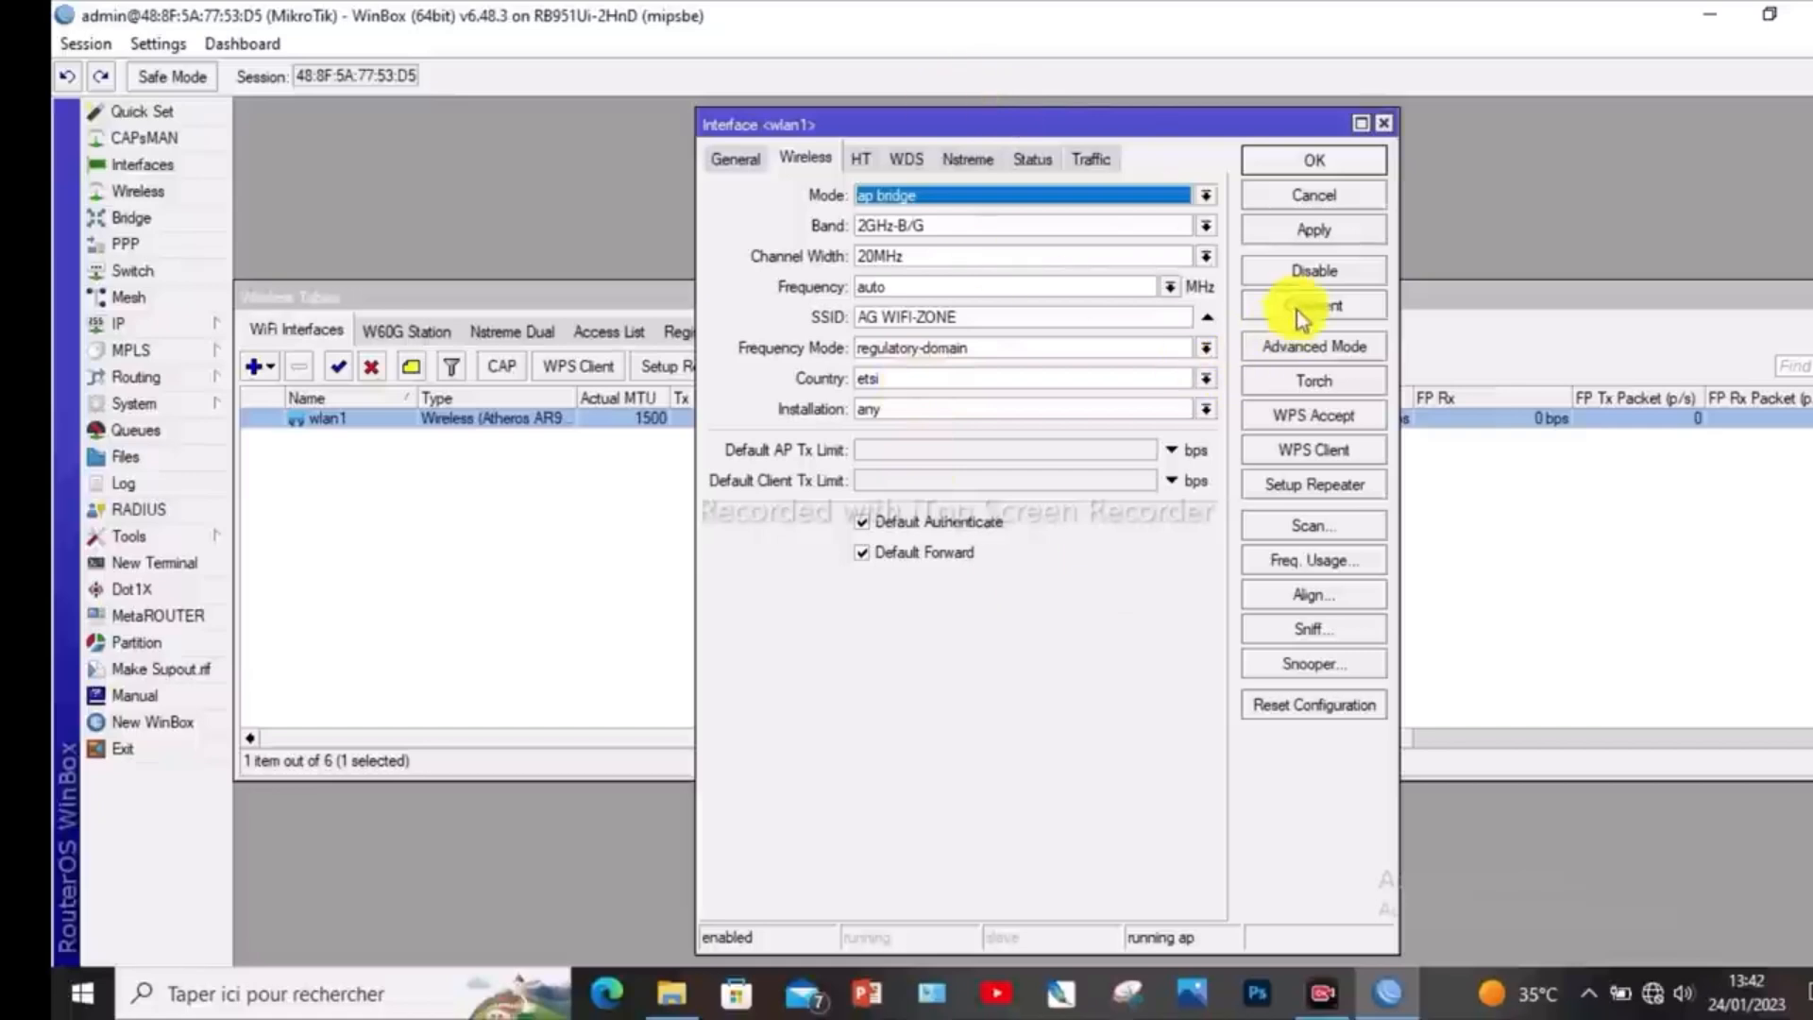
- Apply the wlan1 wireless settings and close both the interface settings and the wireless tables
click(1320, 229)
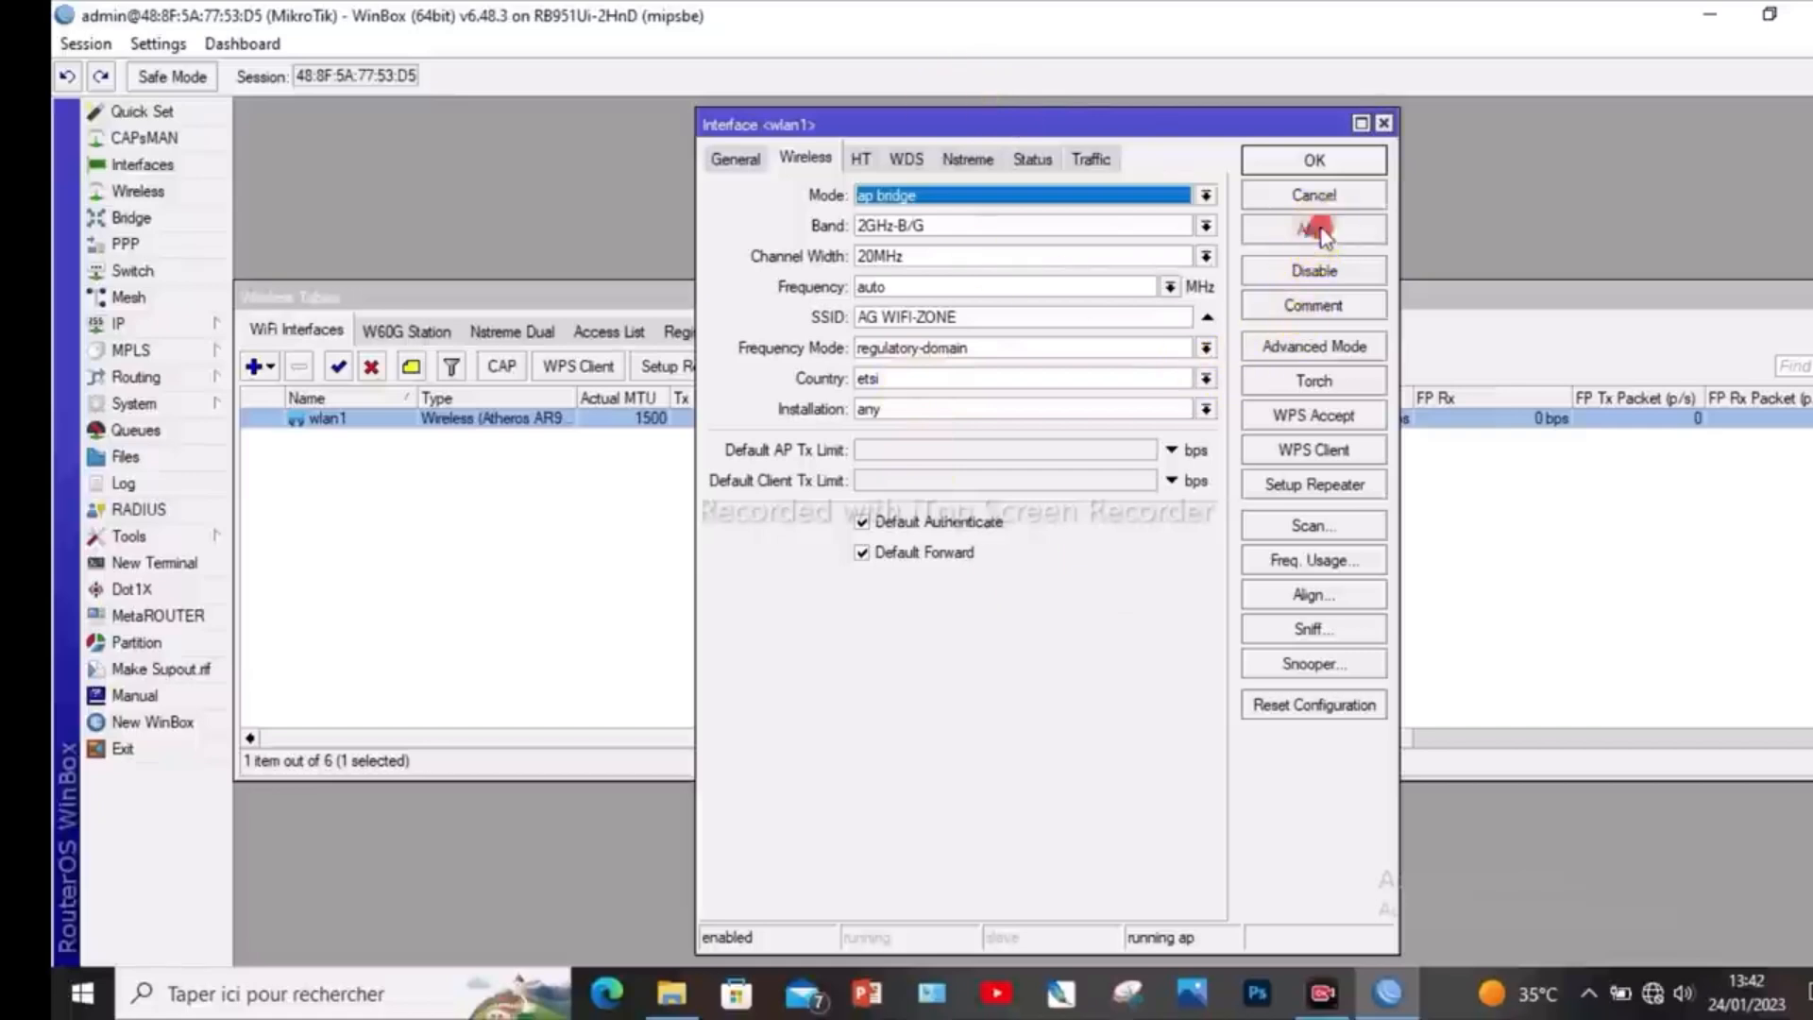
click(1315, 165)
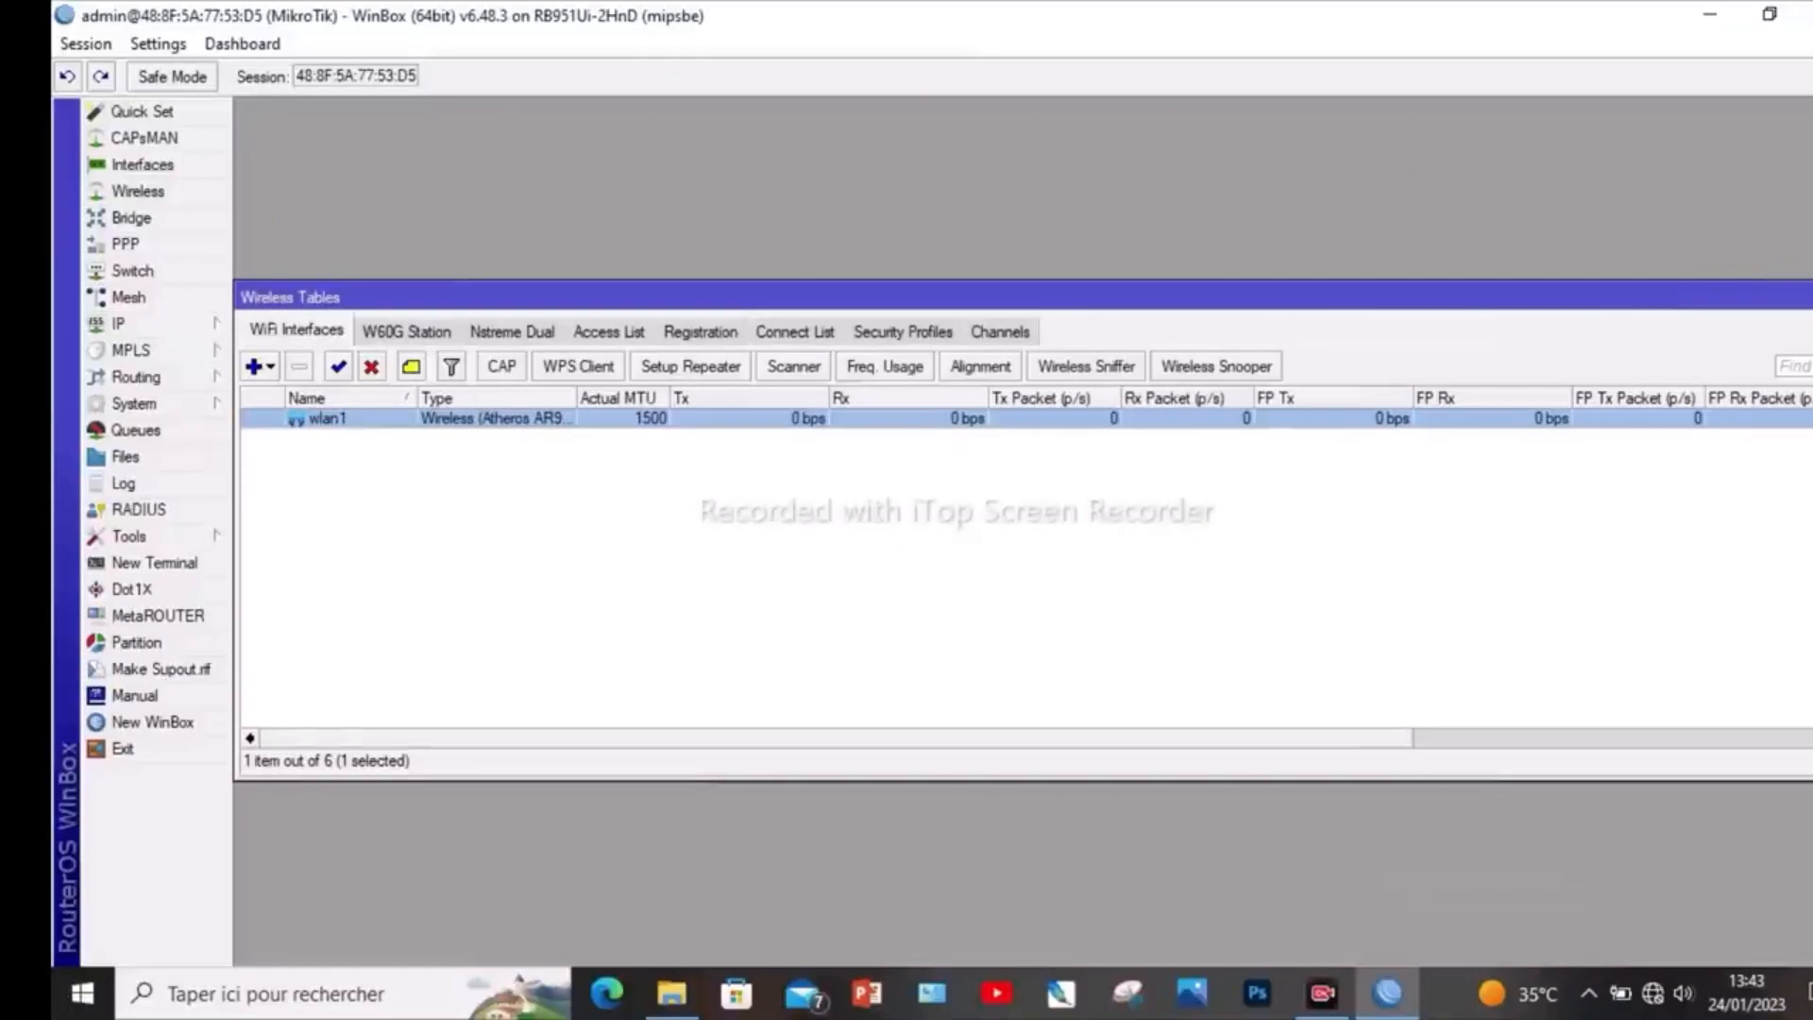
click(1812, 297)
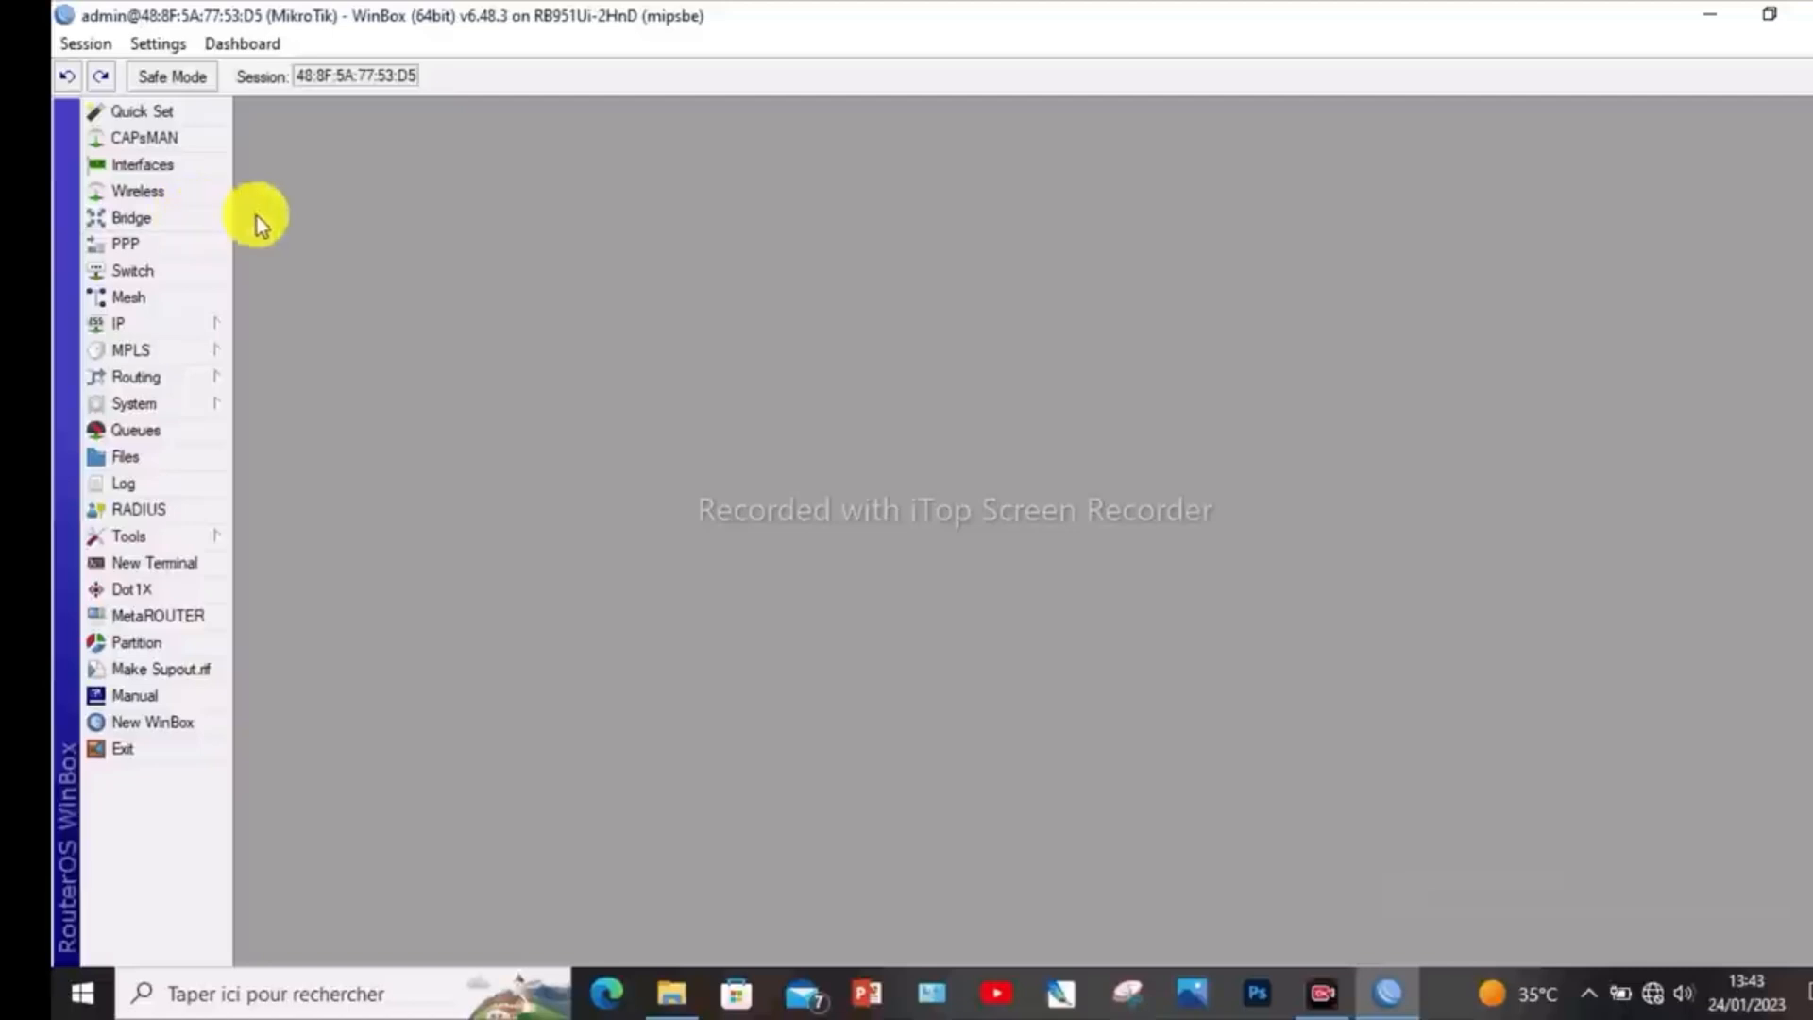
- Create a new bridge interface named bridge1 with its default settings
click(179, 217)
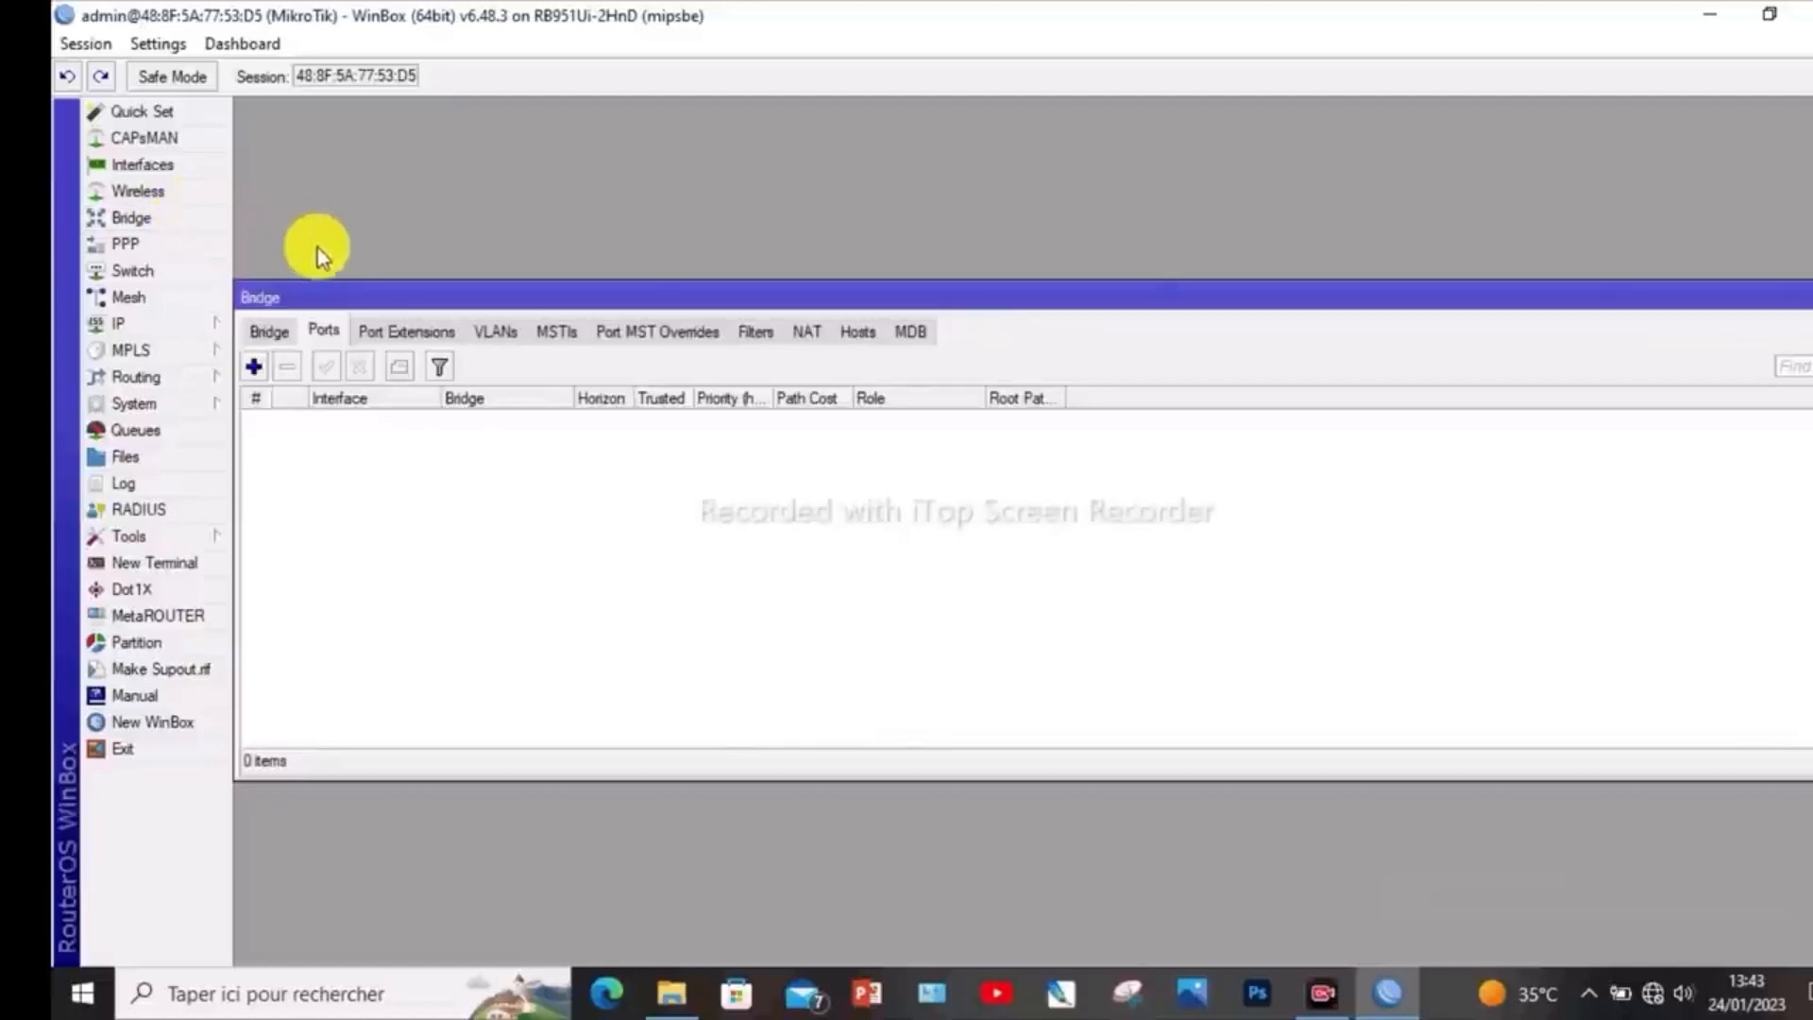
click(274, 331)
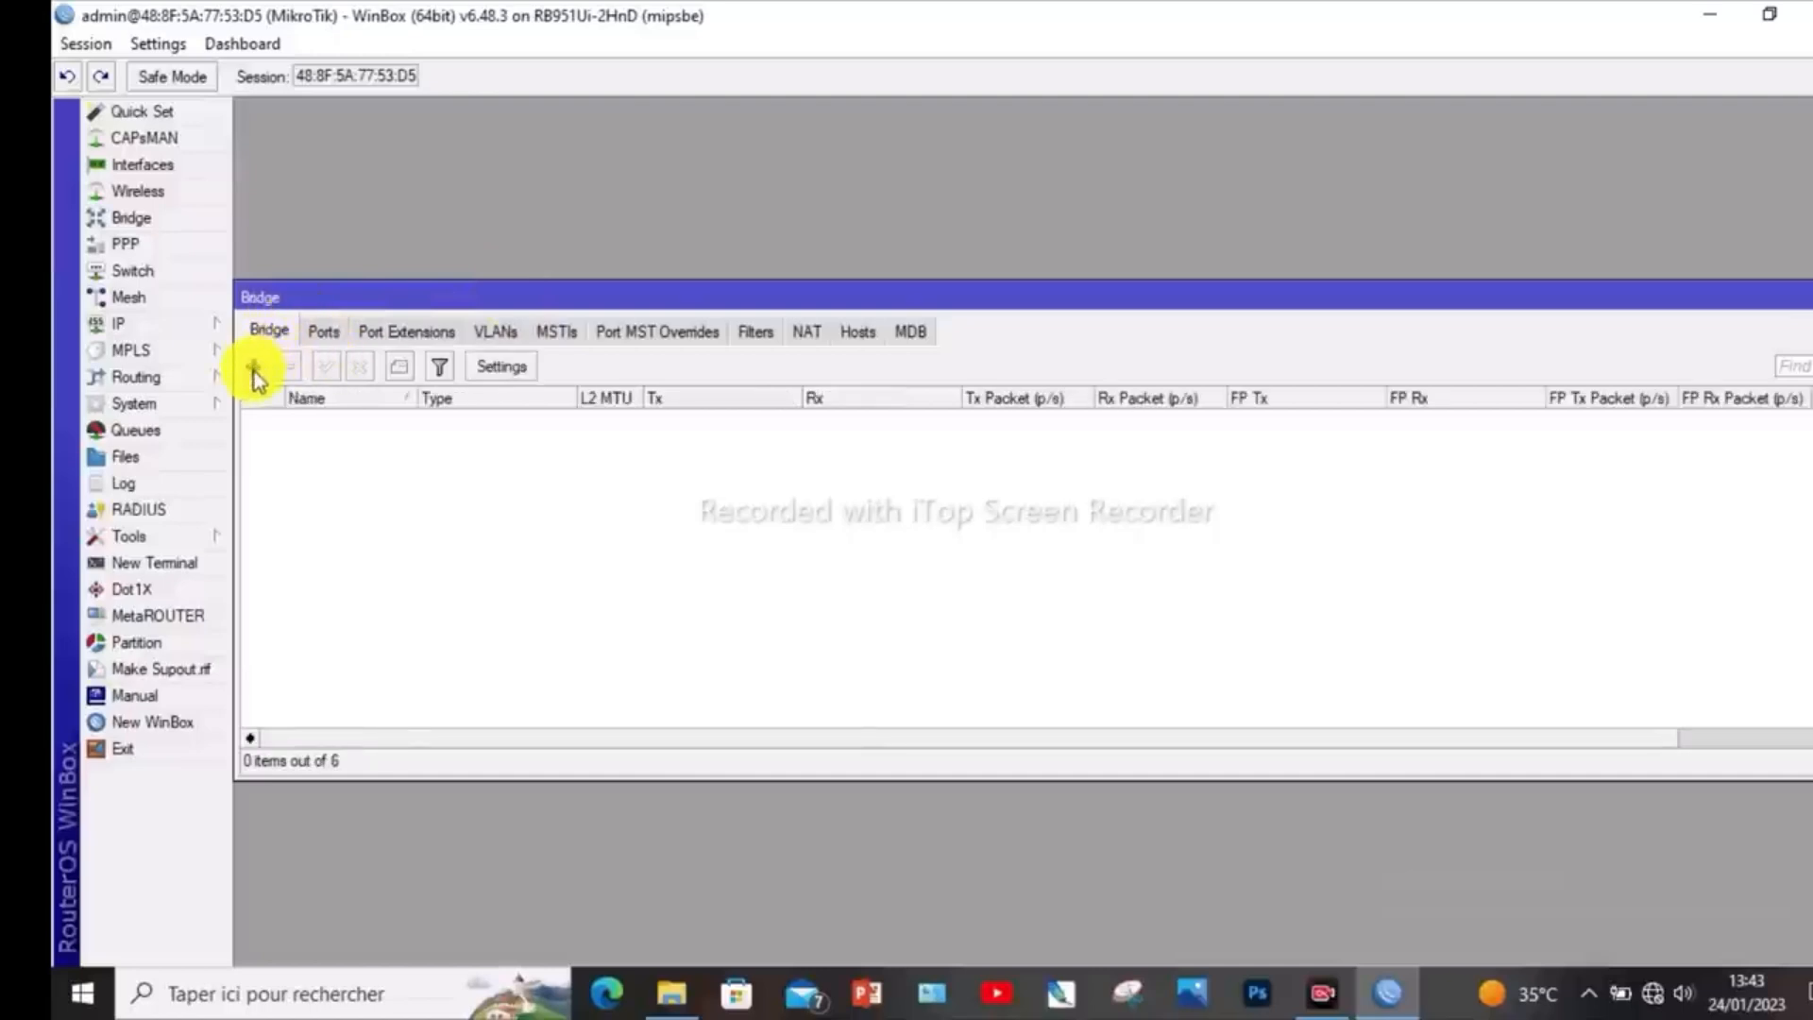
click(253, 365)
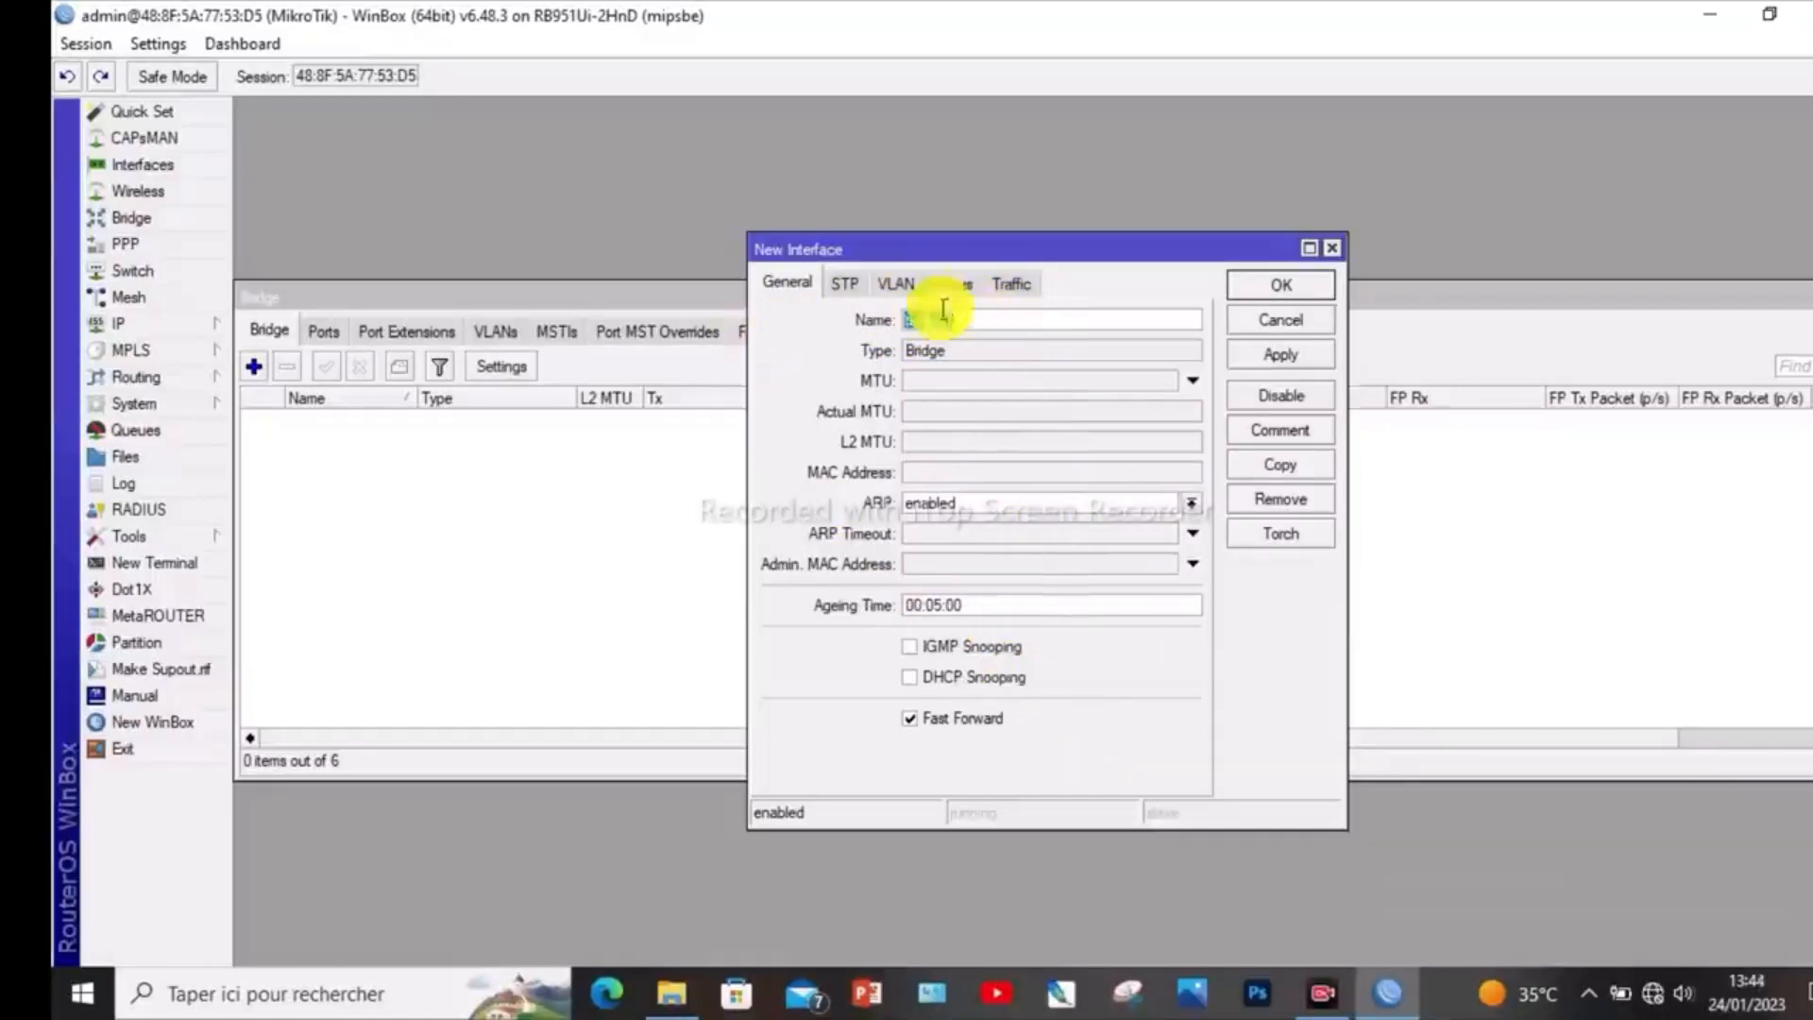
click(1276, 359)
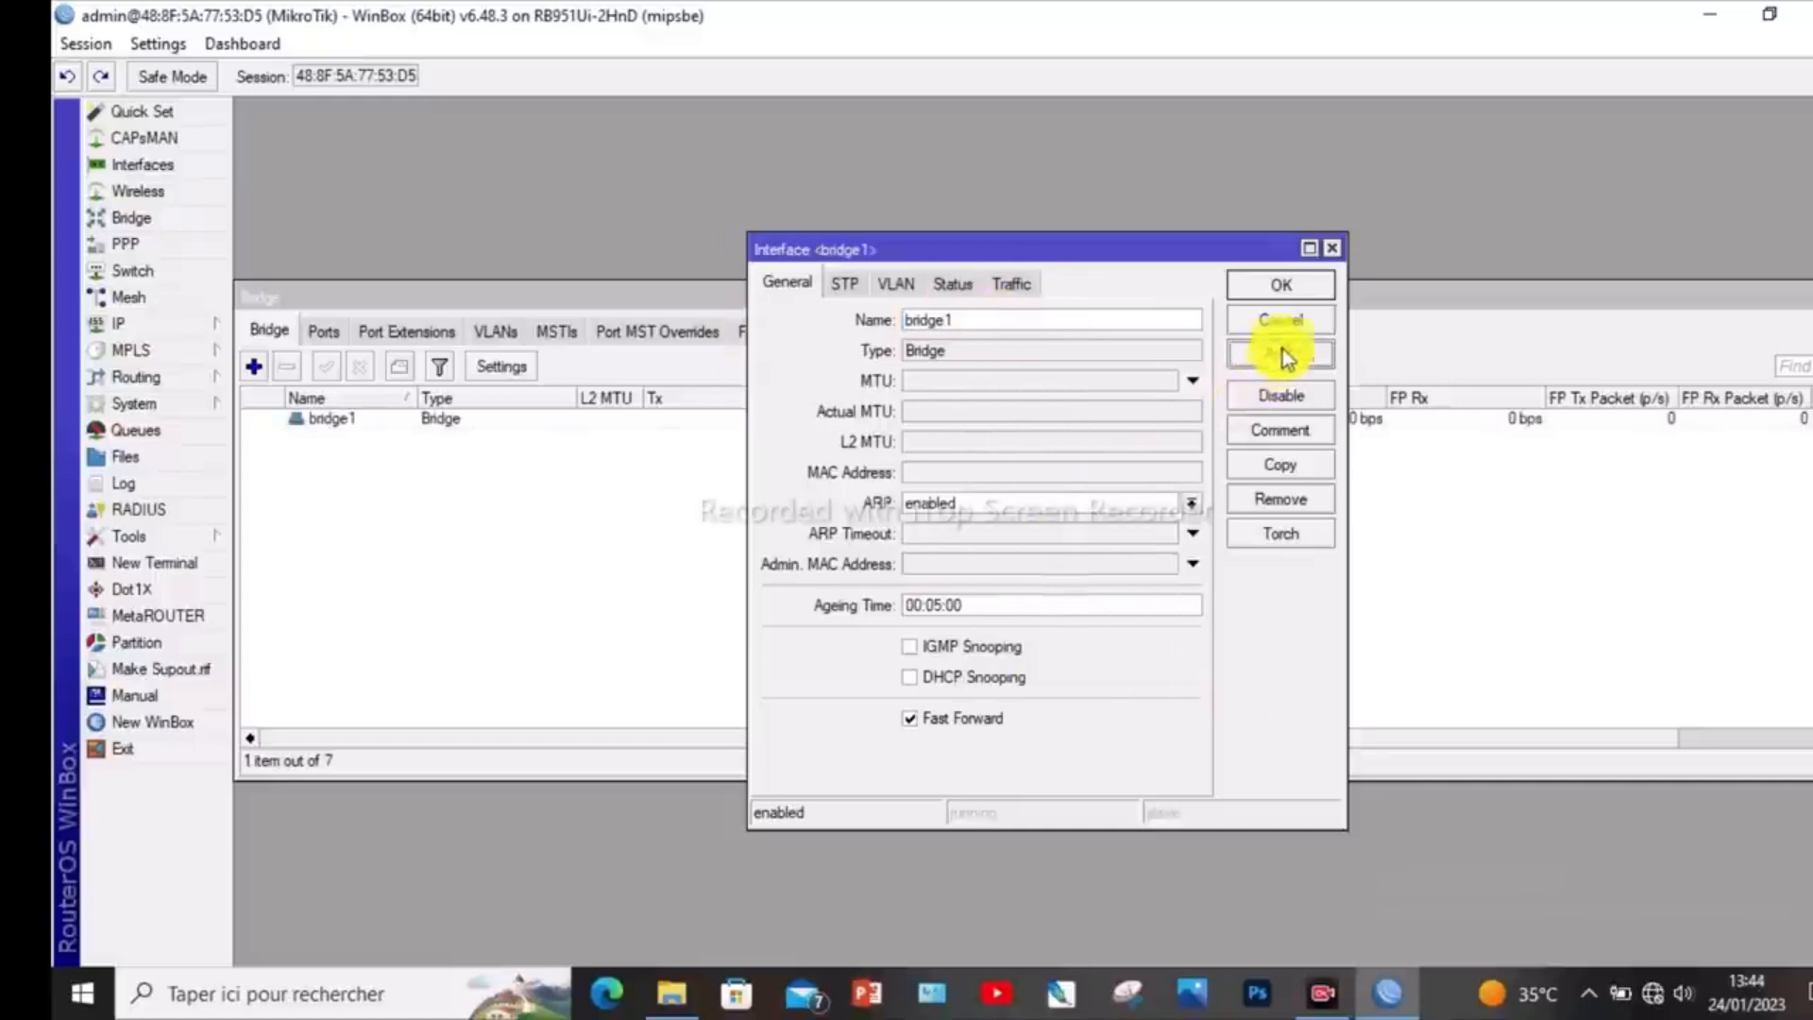
click(1282, 285)
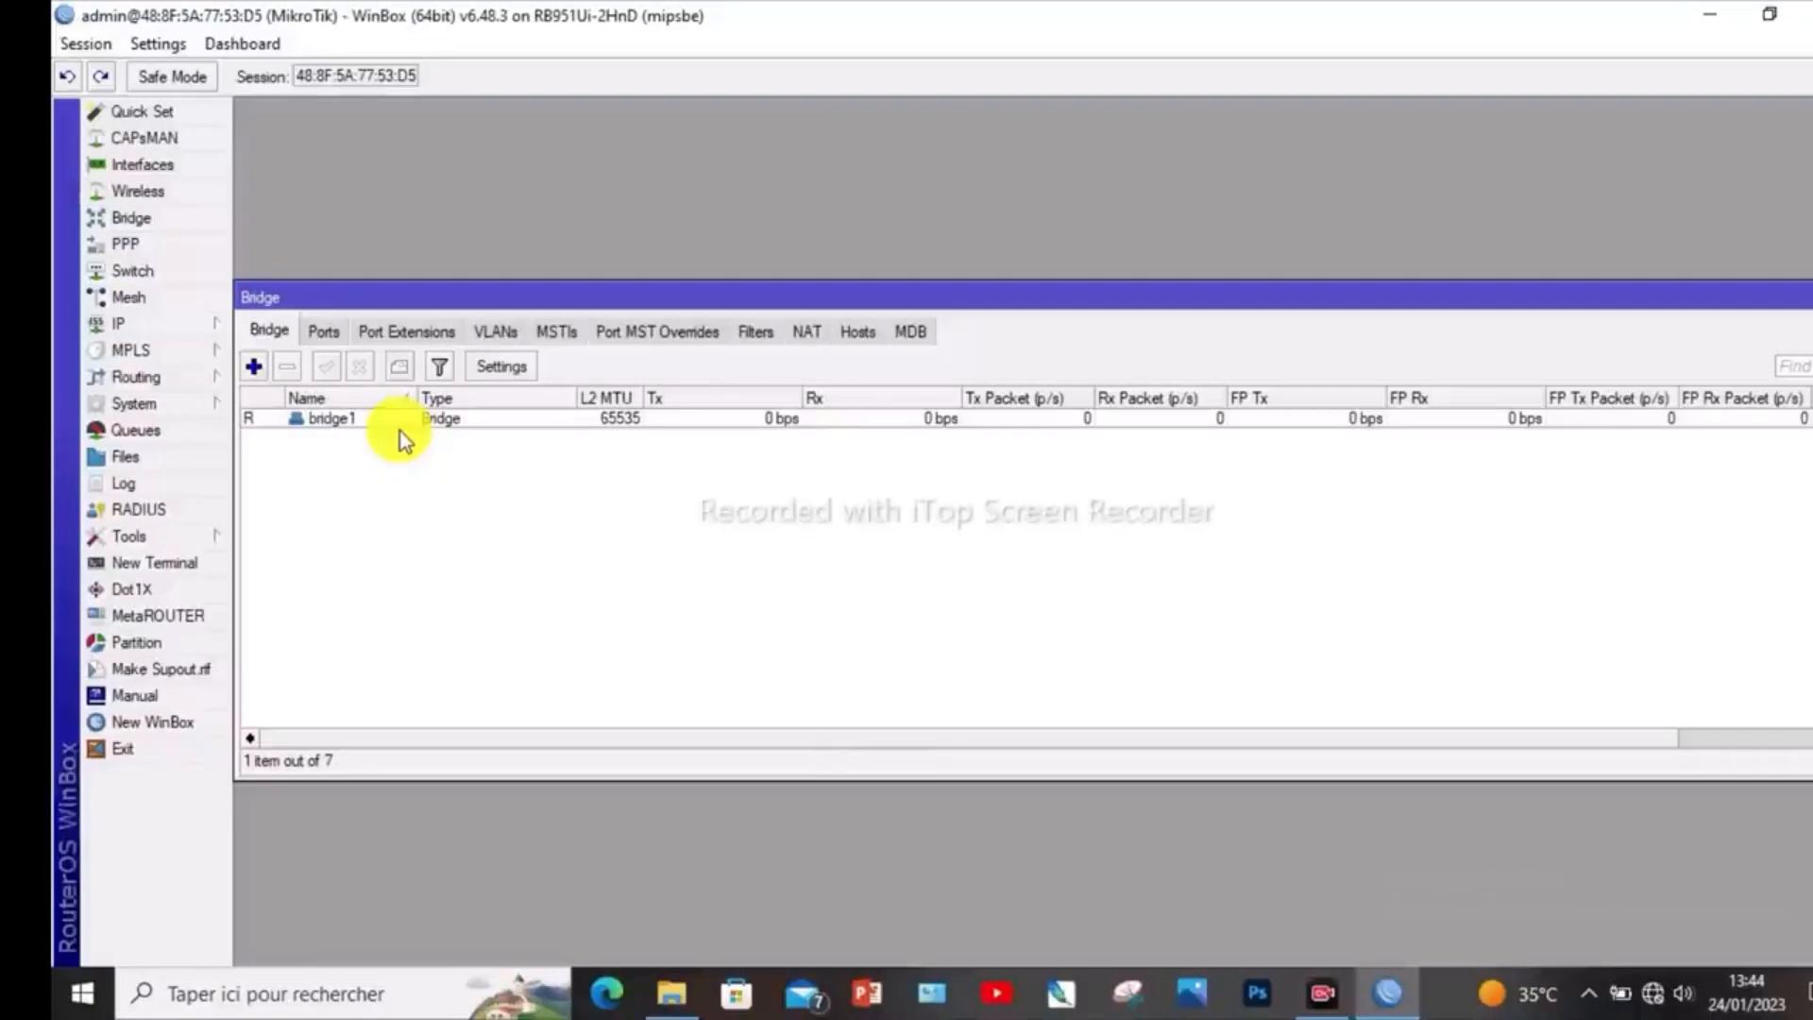
- Add ether2 as a port of bridge1, and begin another bridge port by listing the interfaces available for it
click(324, 331)
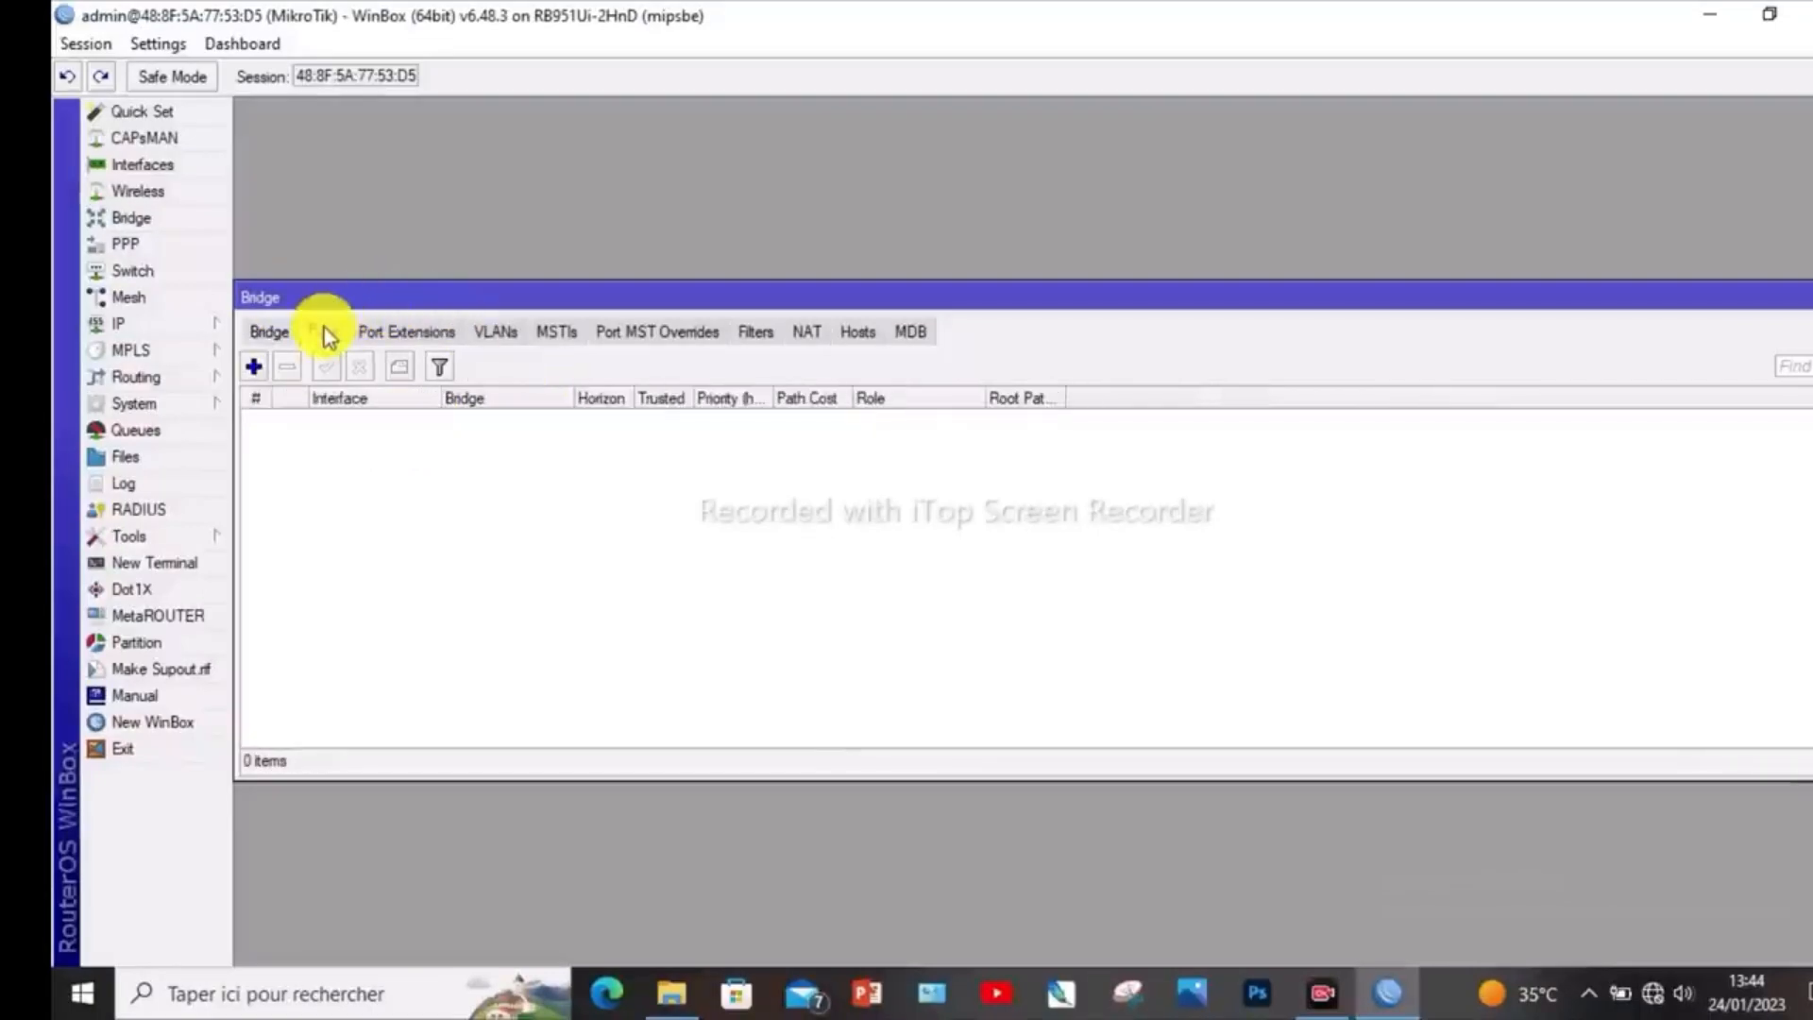
click(253, 368)
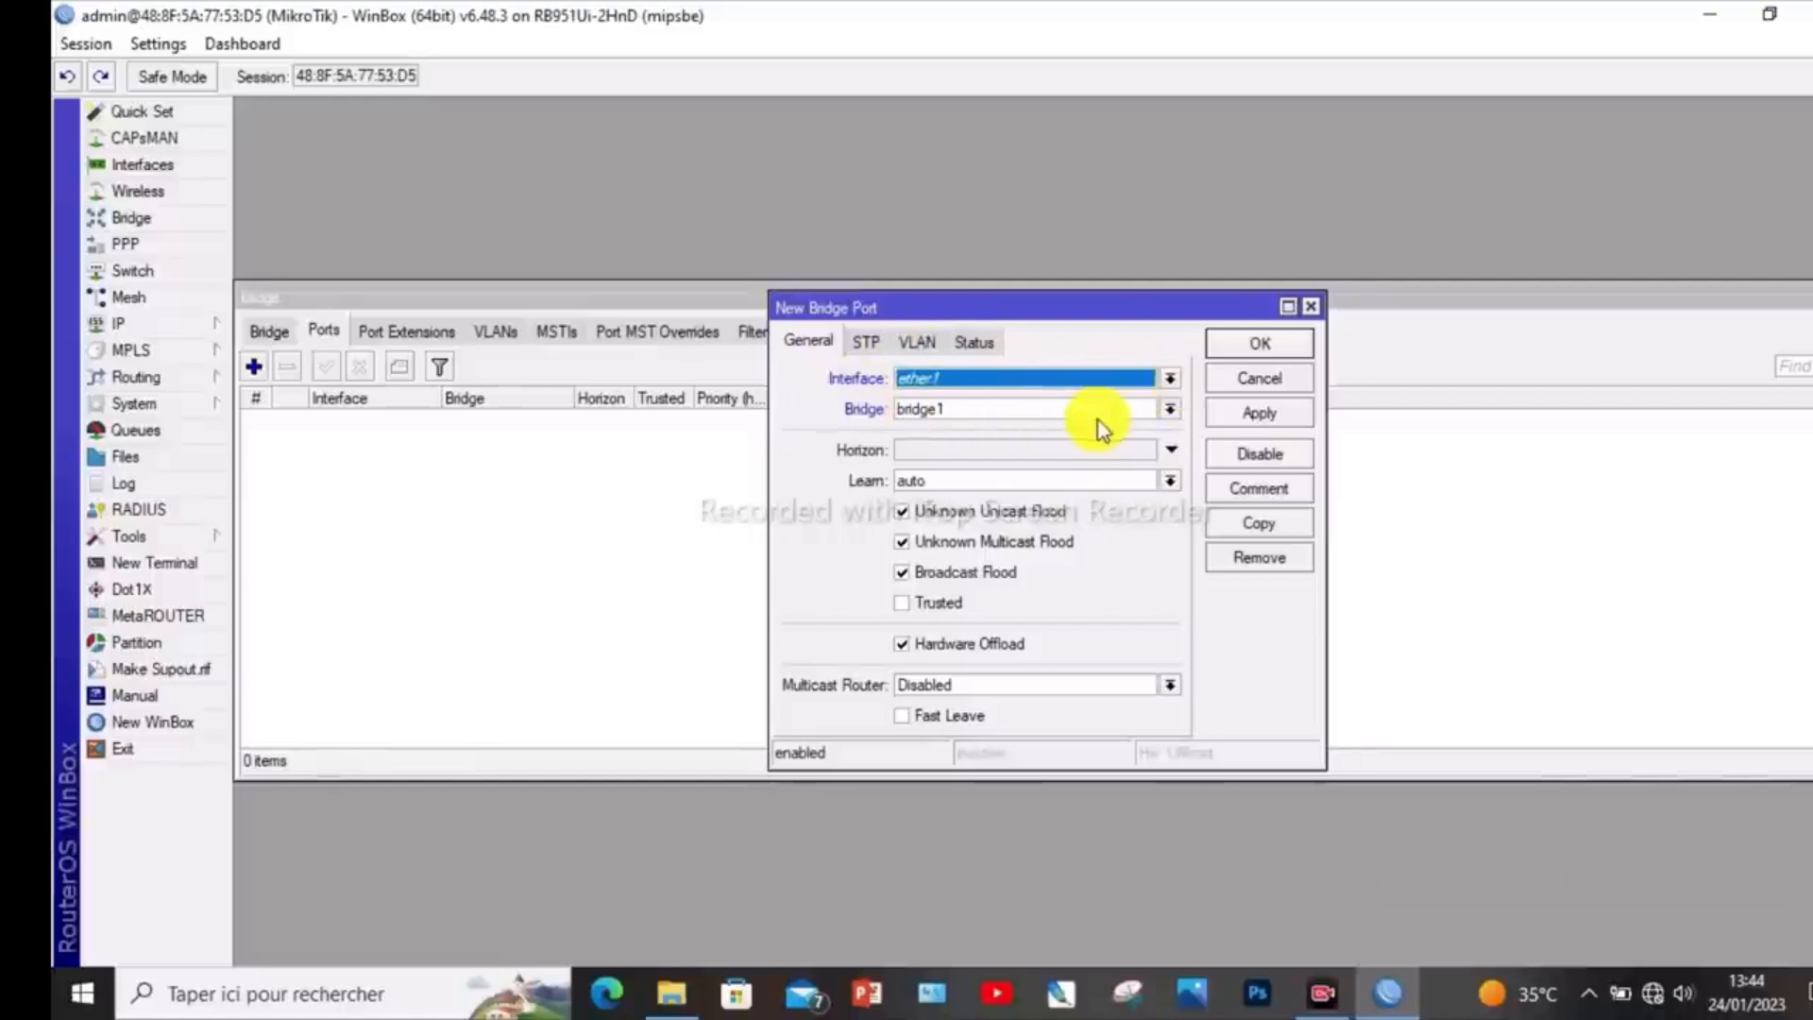
click(1171, 383)
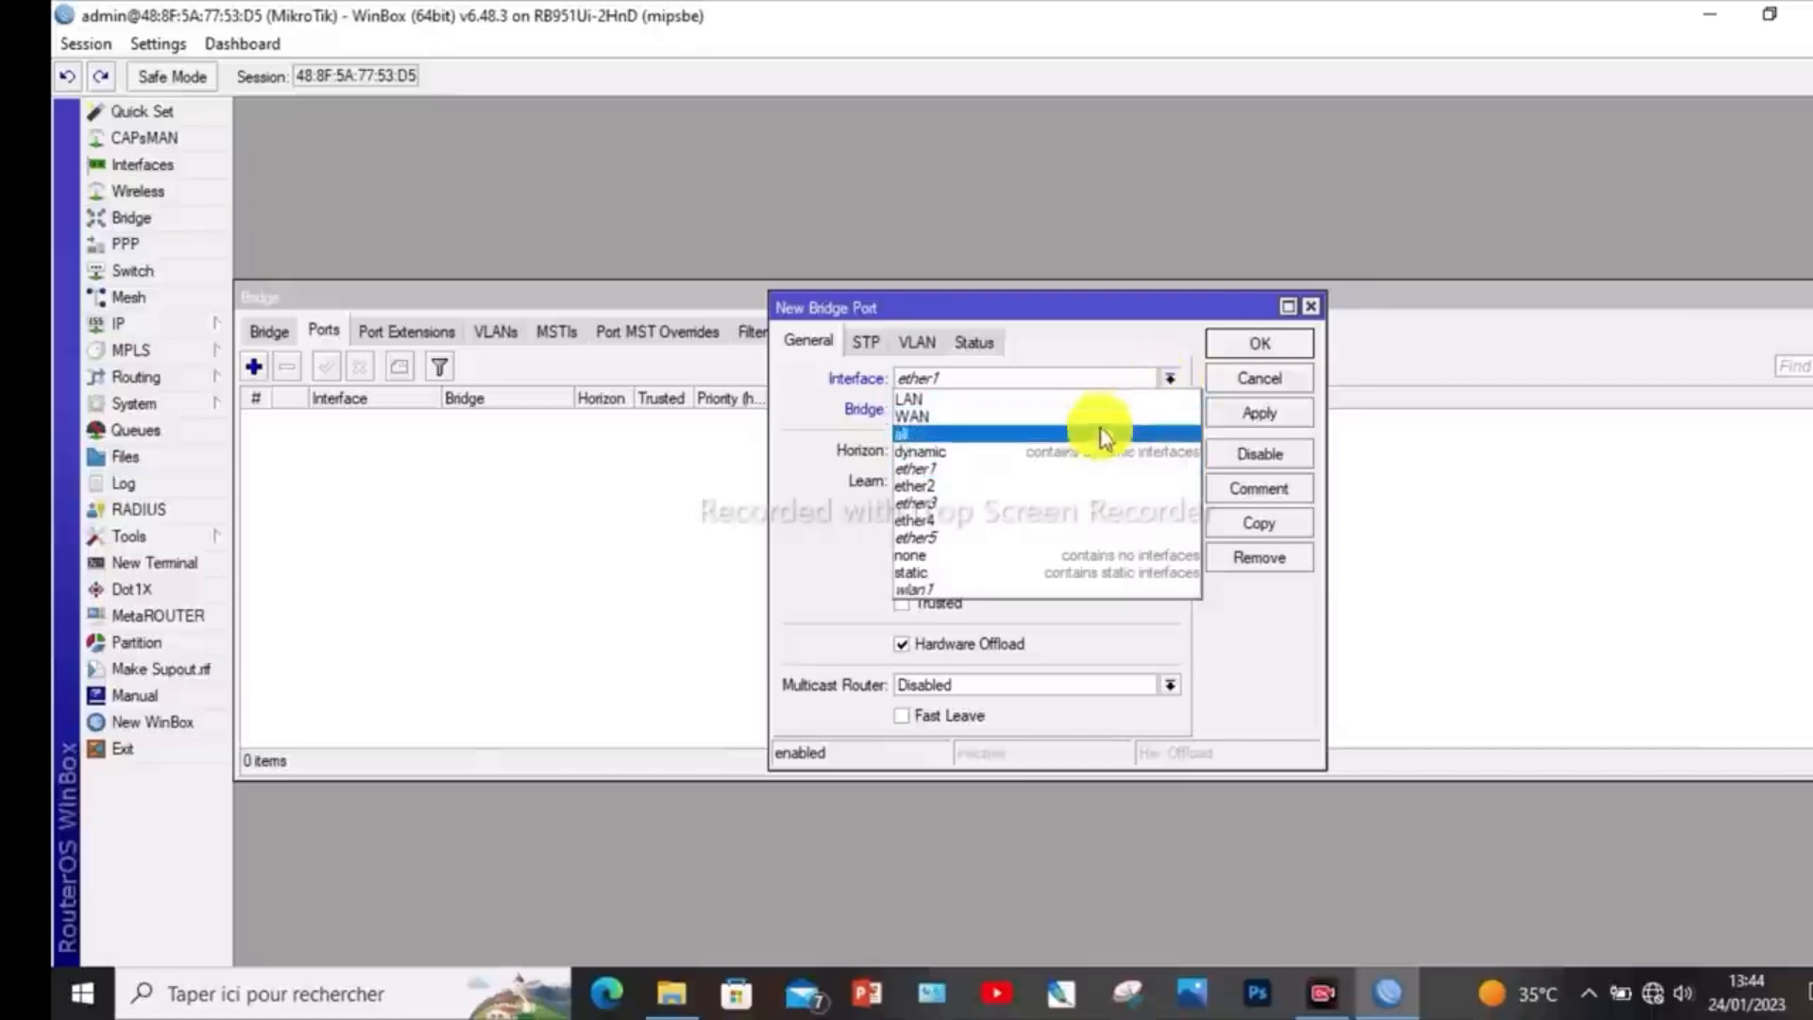
click(1012, 483)
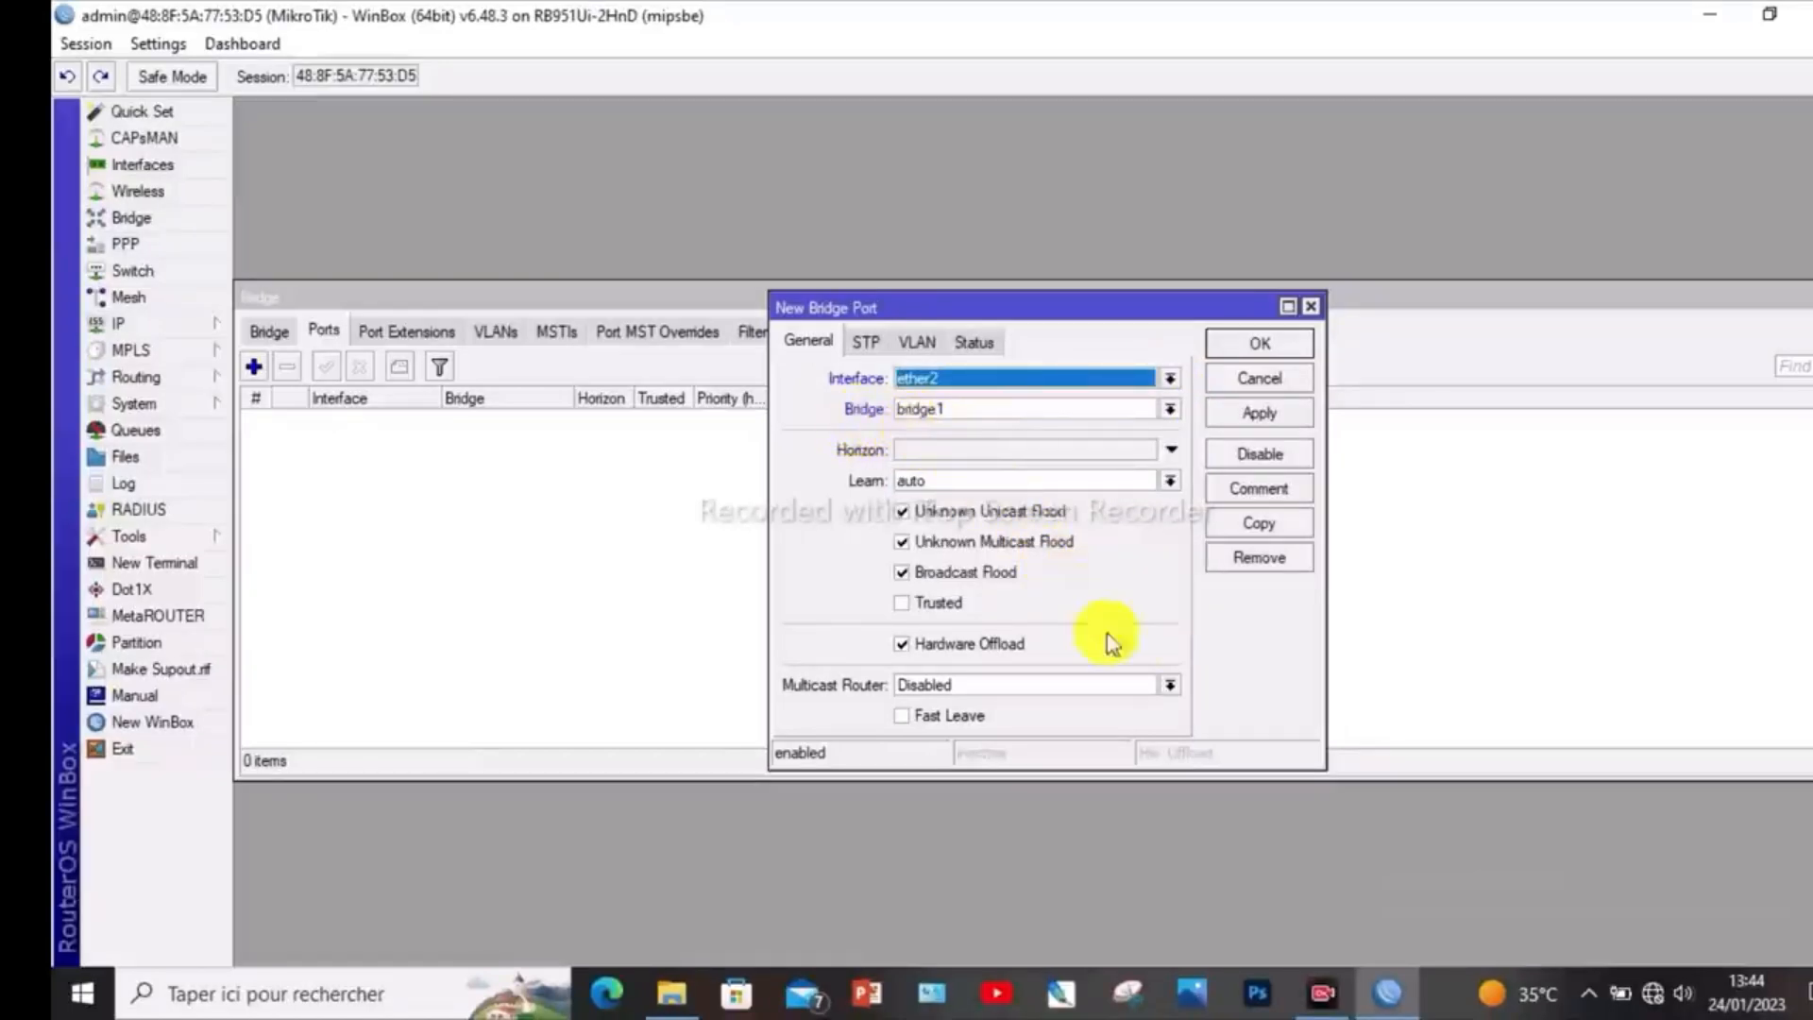
click(1270, 417)
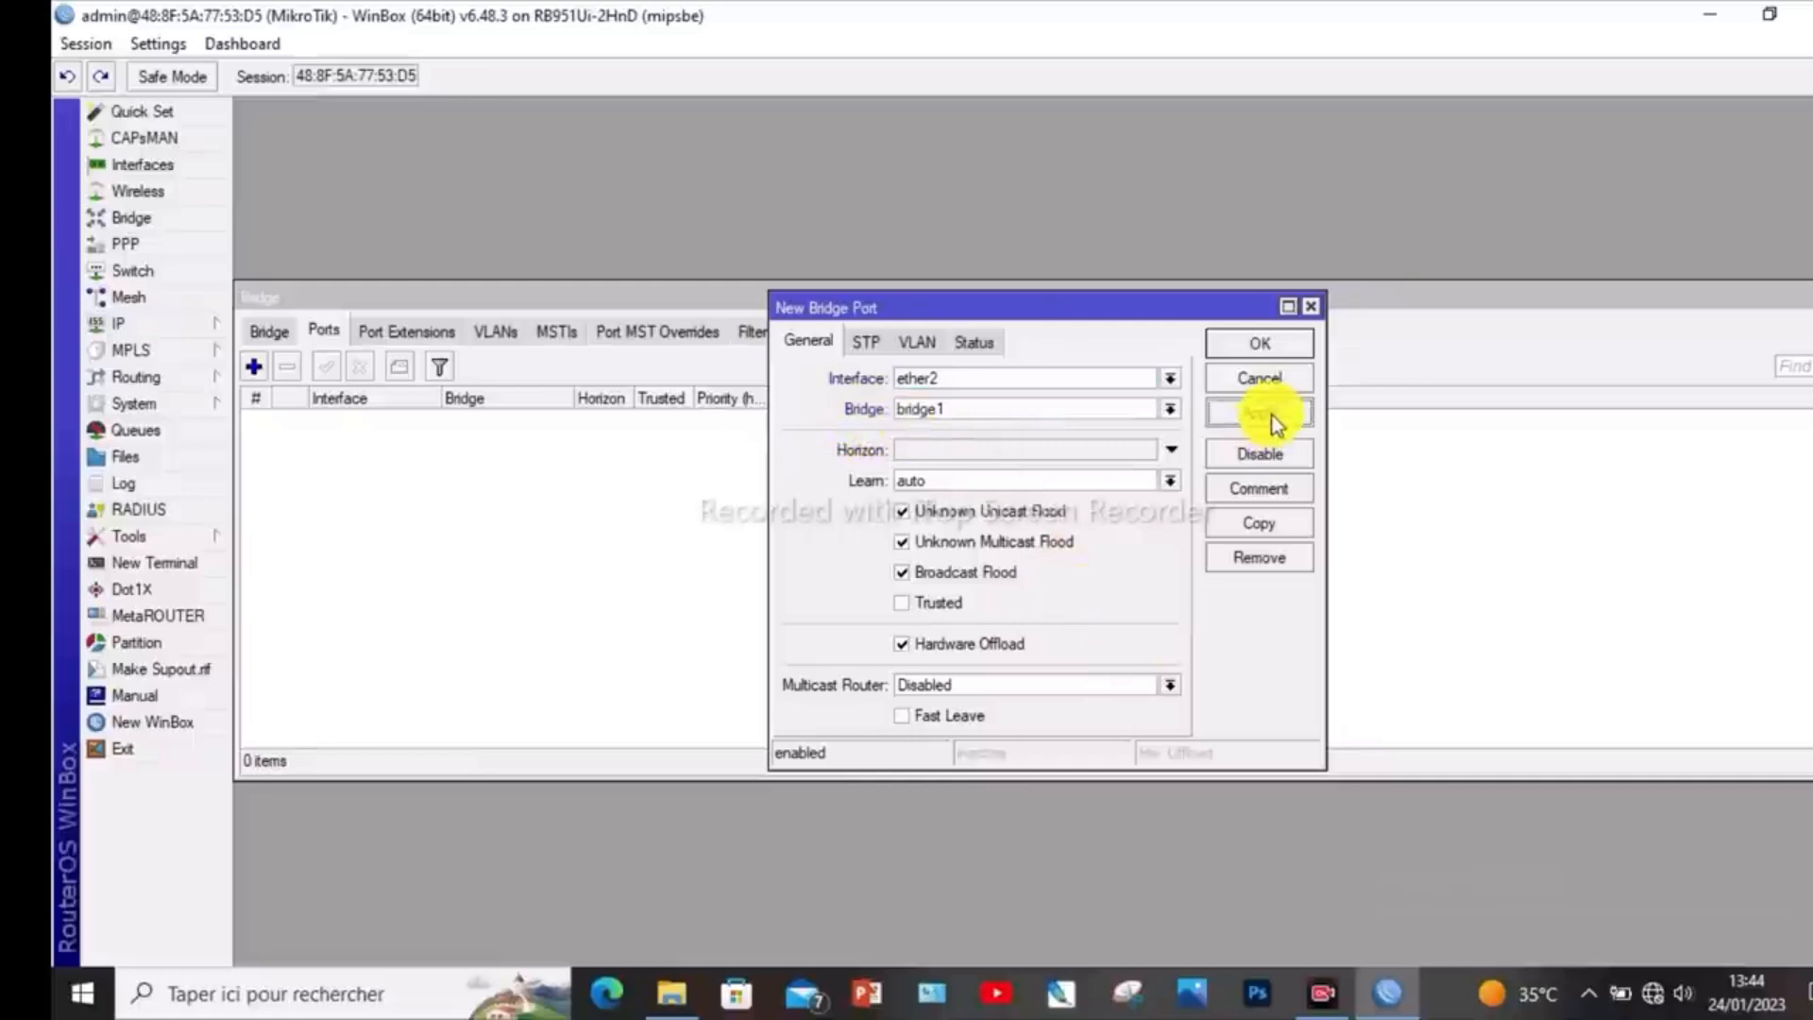
click(1262, 343)
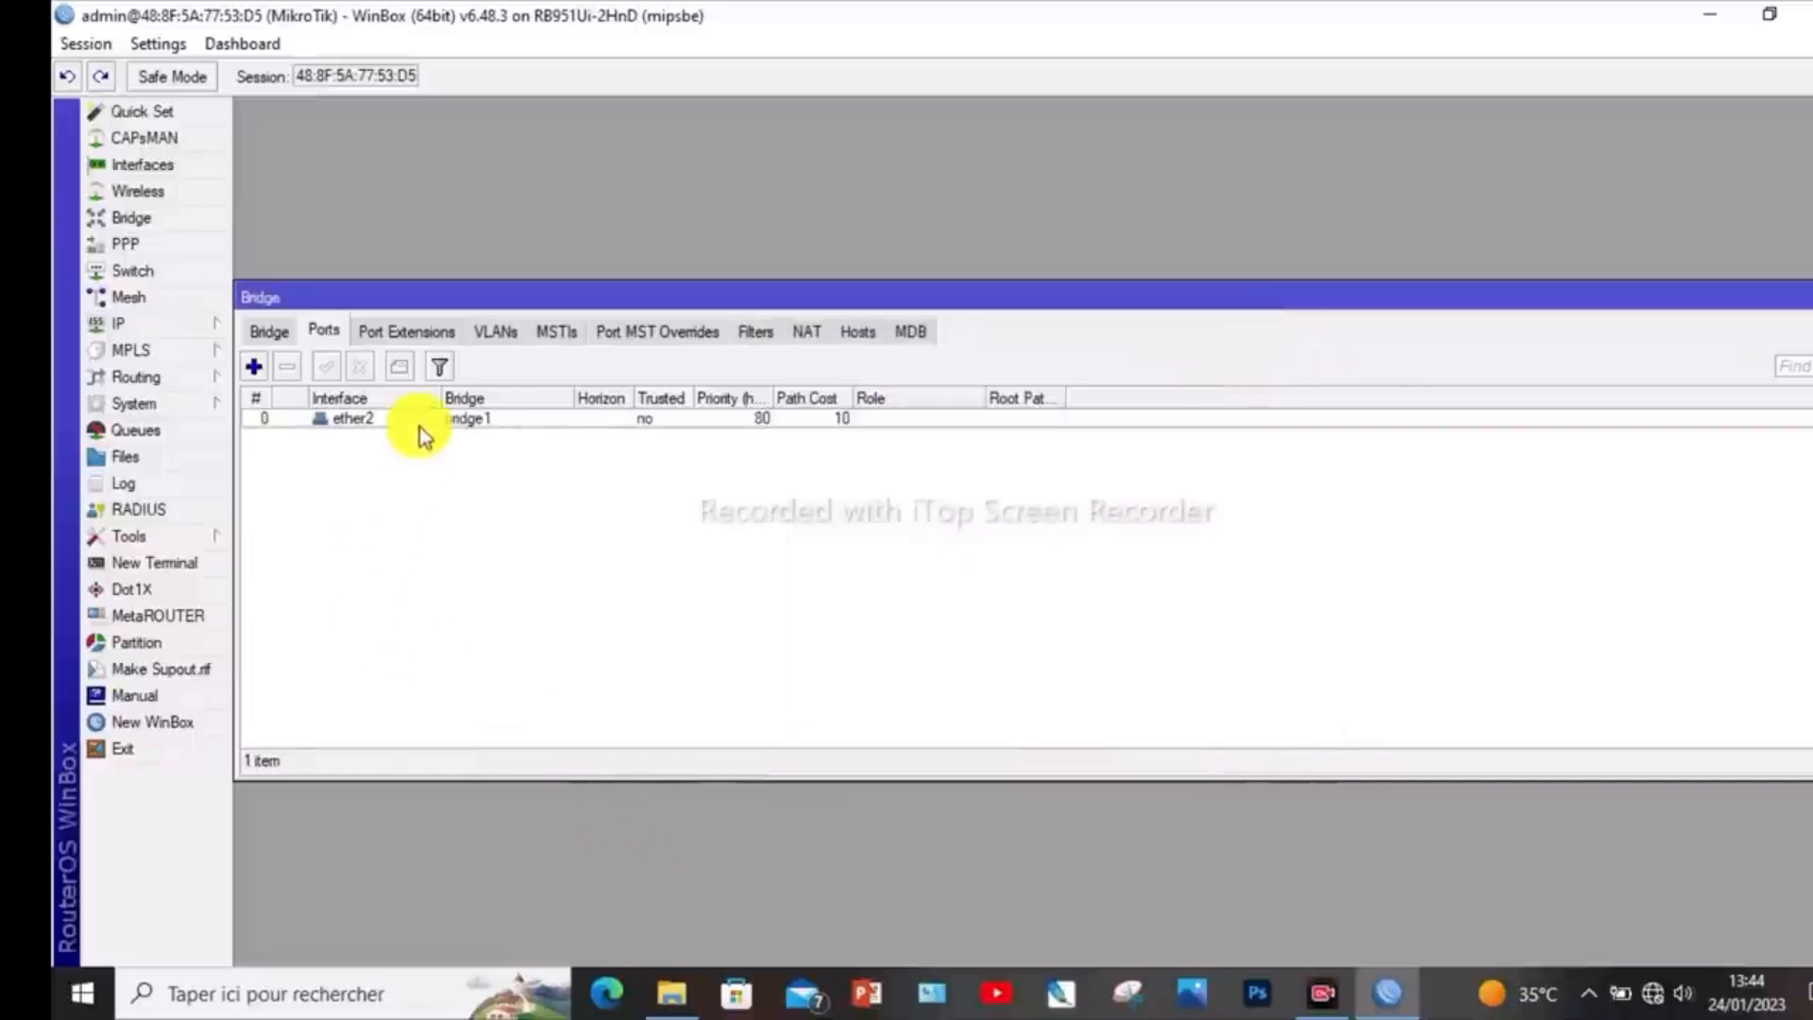
click(257, 368)
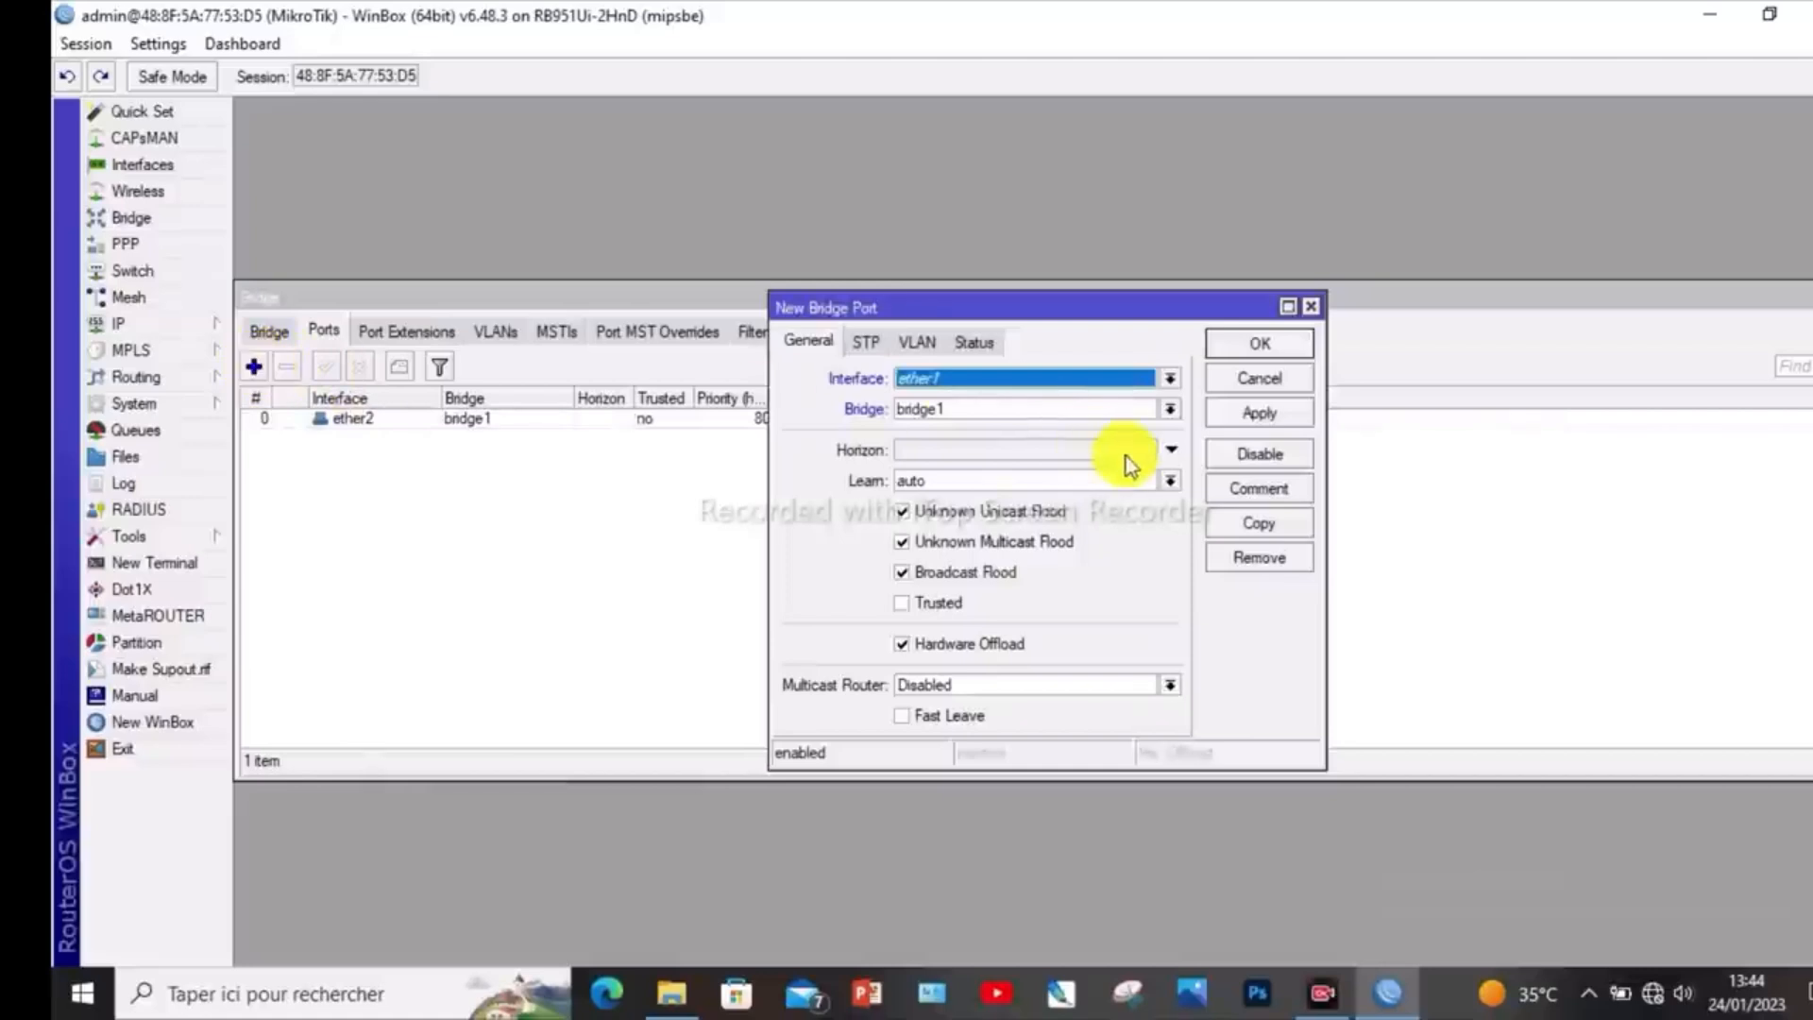
click(1170, 378)
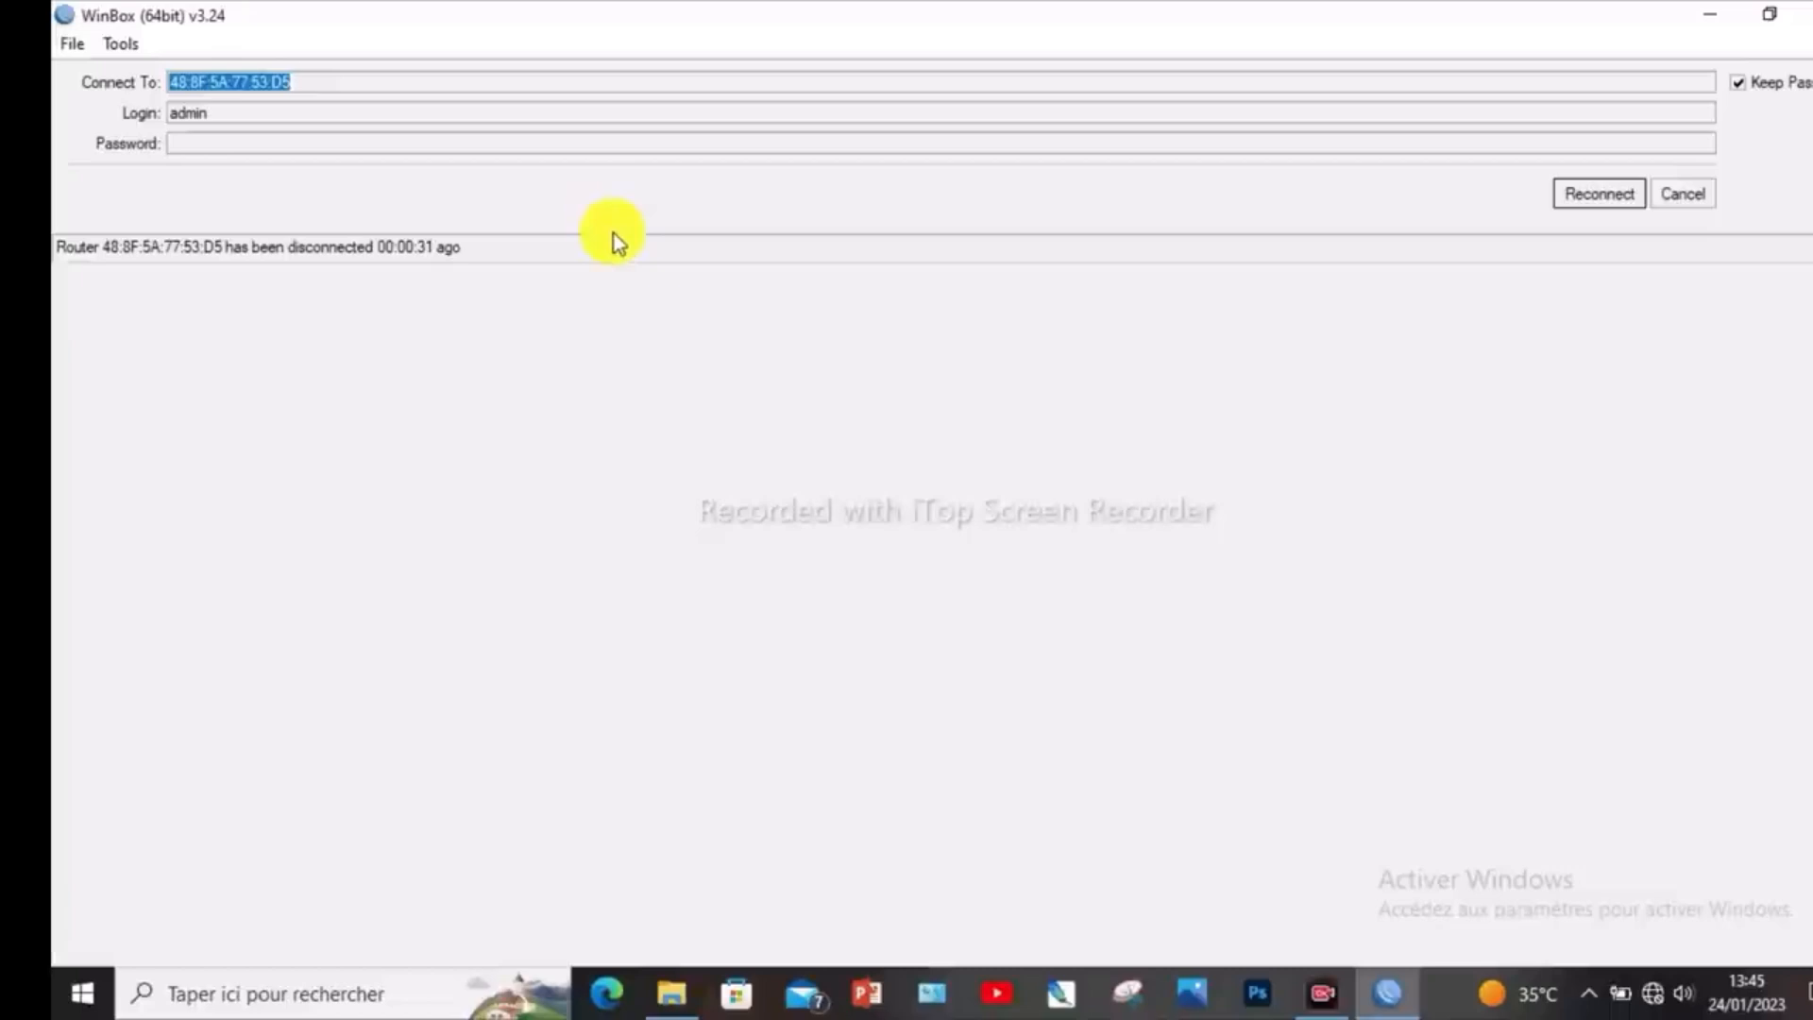
- Cancel the pending reconnection, enter the router's login password for admin, and connect to the MikroTik neighbor again
click(273, 143)
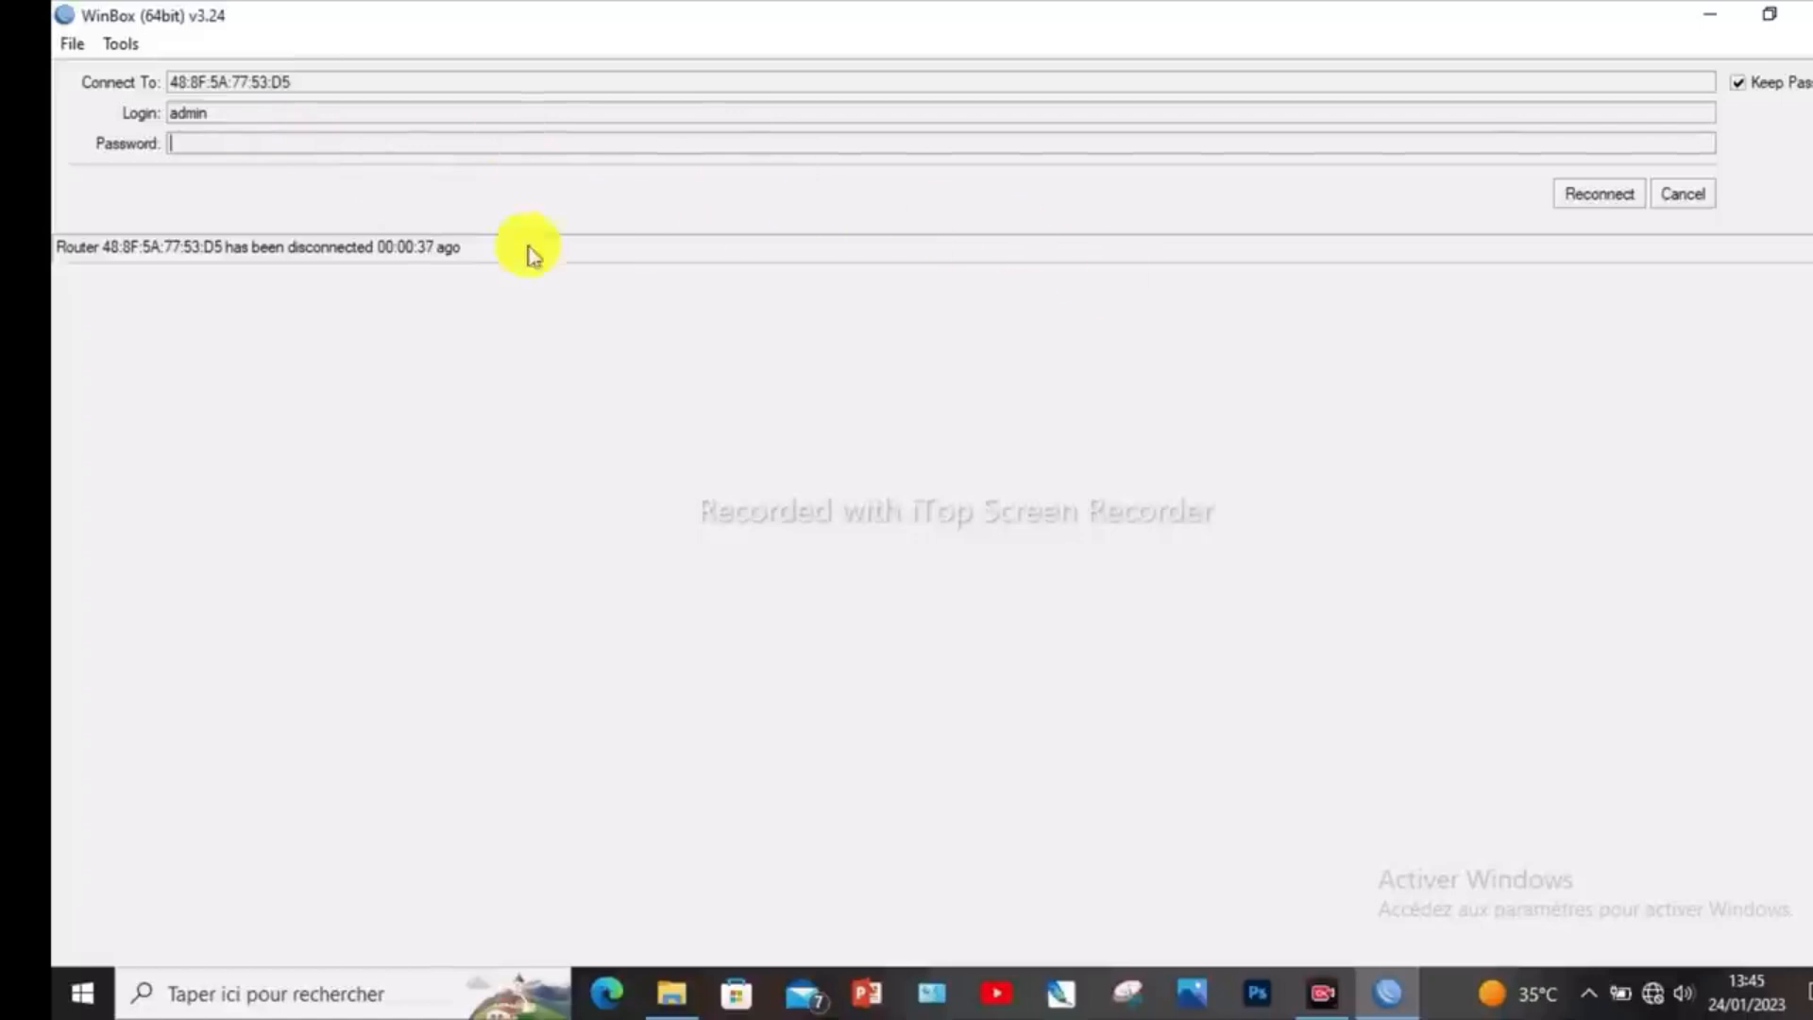
click(1691, 198)
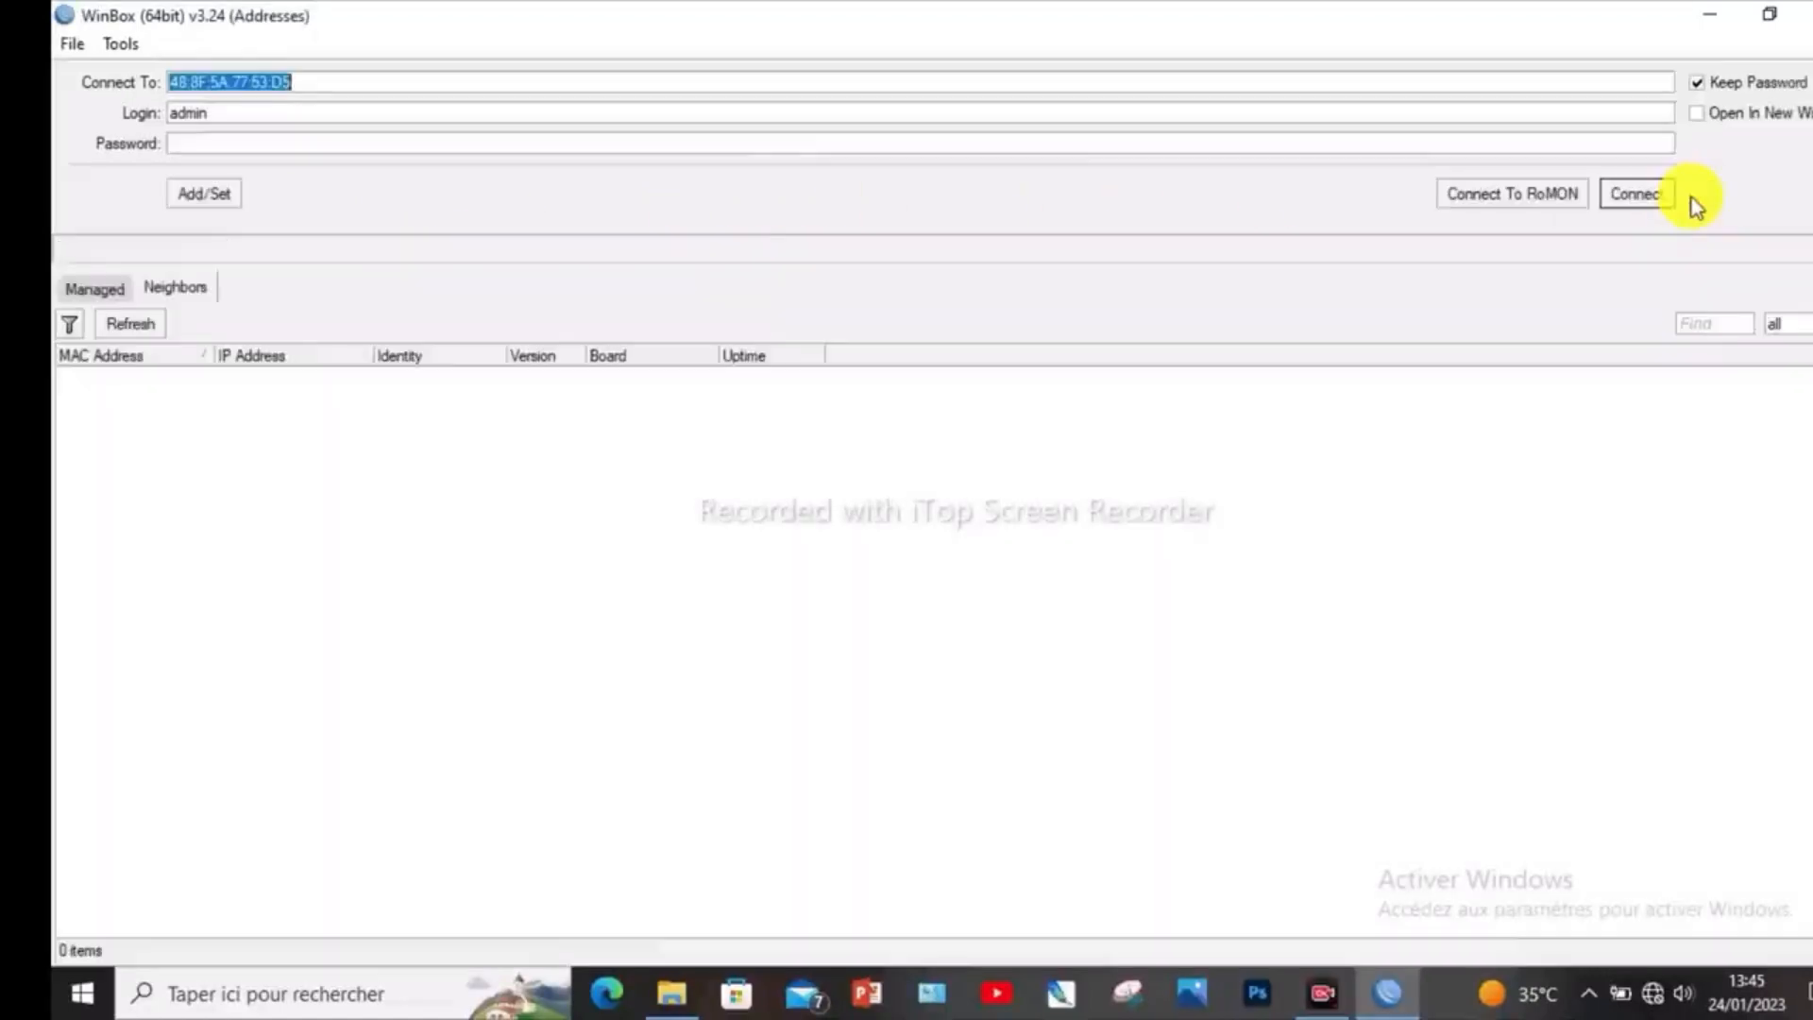
click(226, 144)
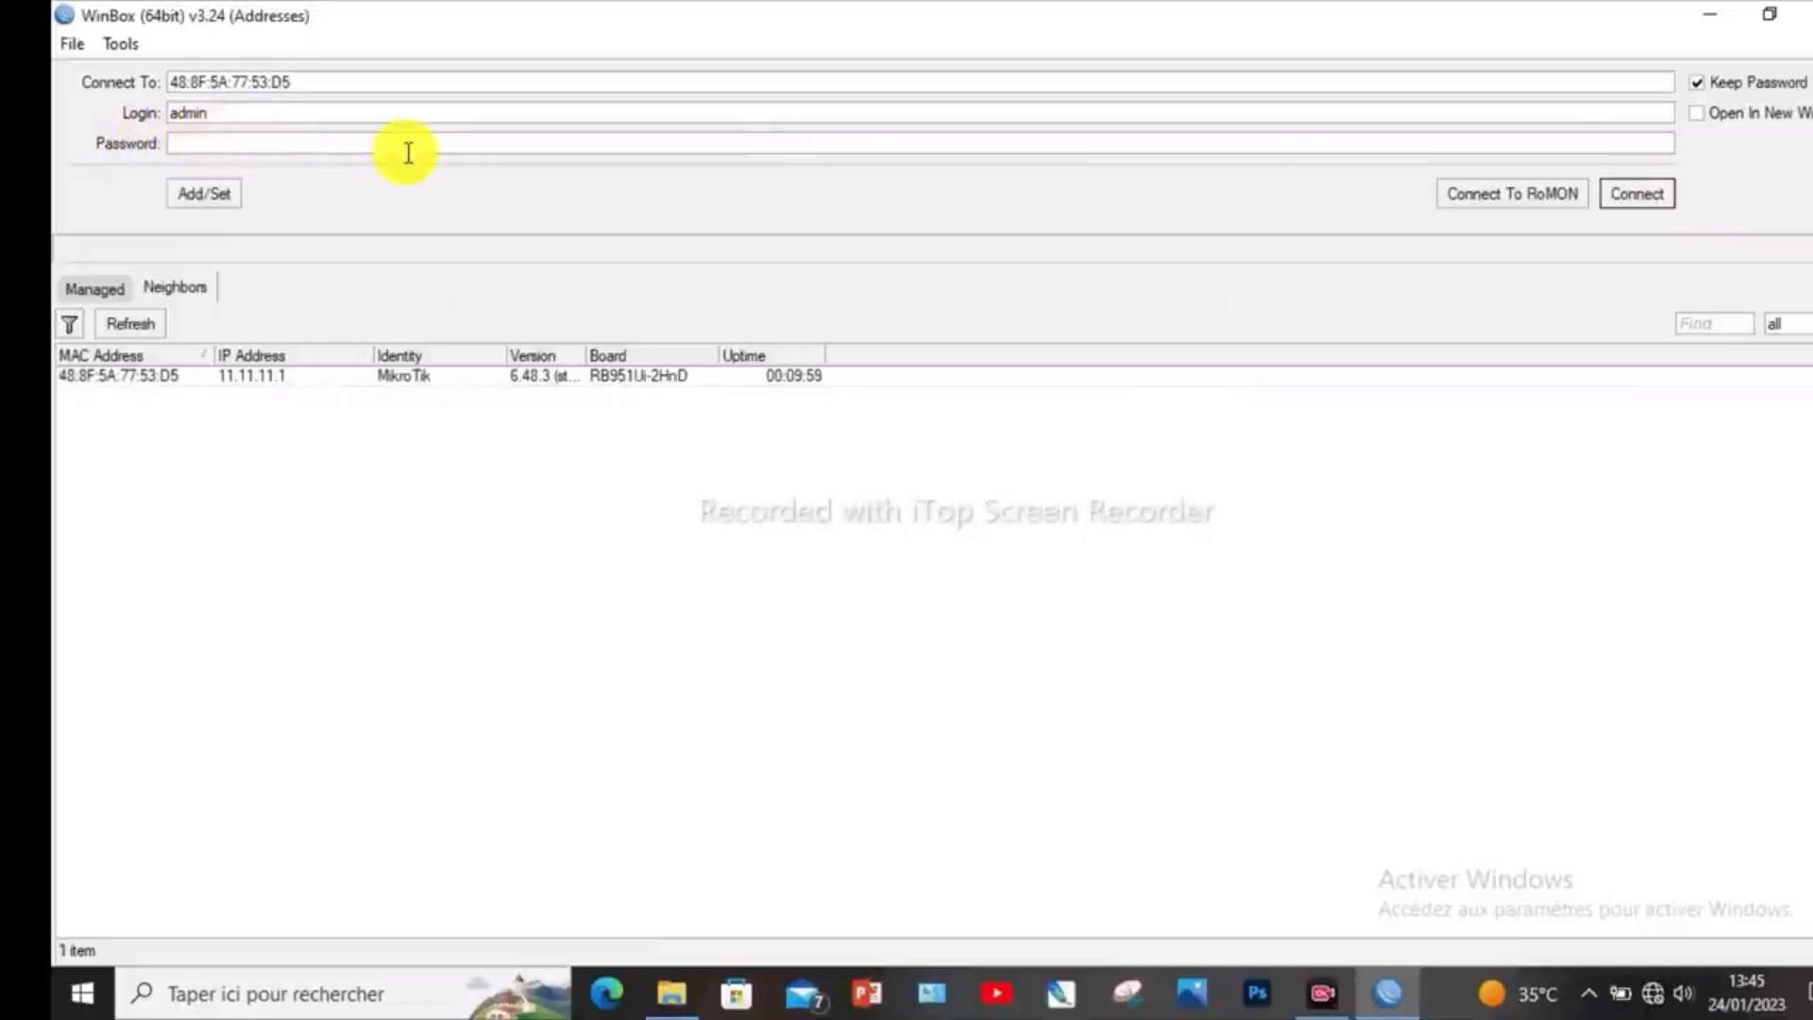
text(****)
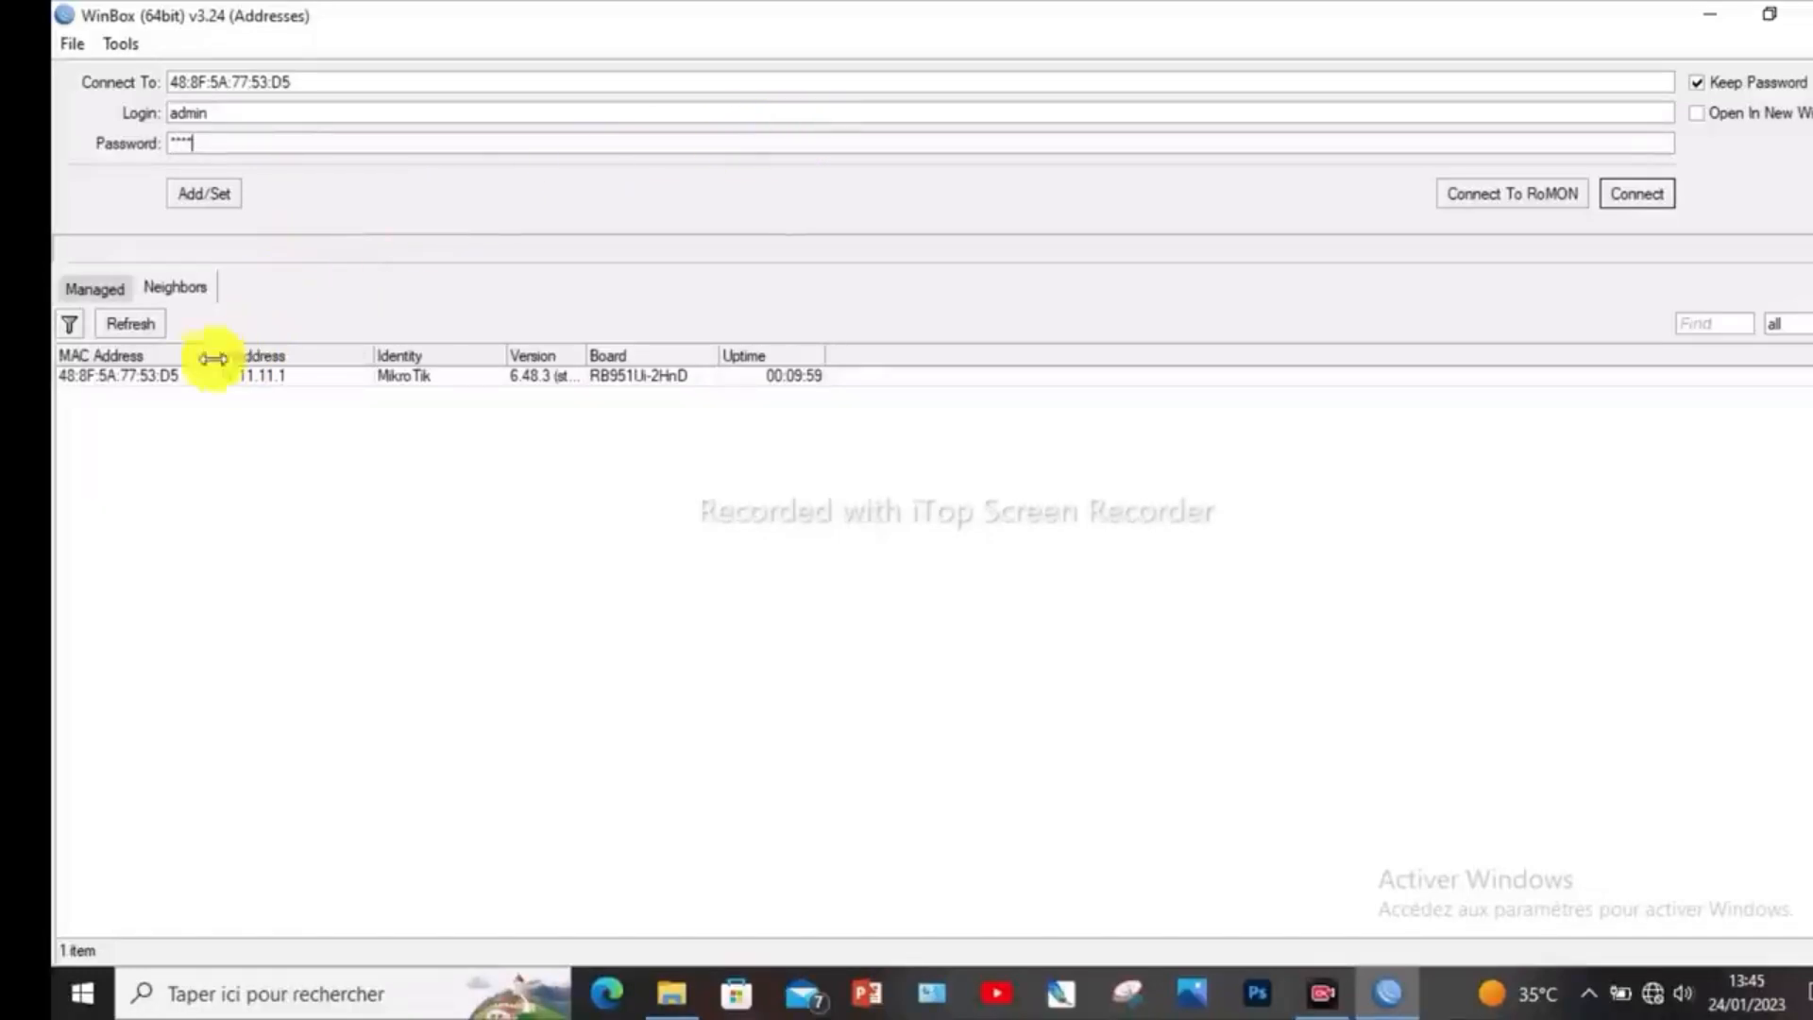
click(161, 376)
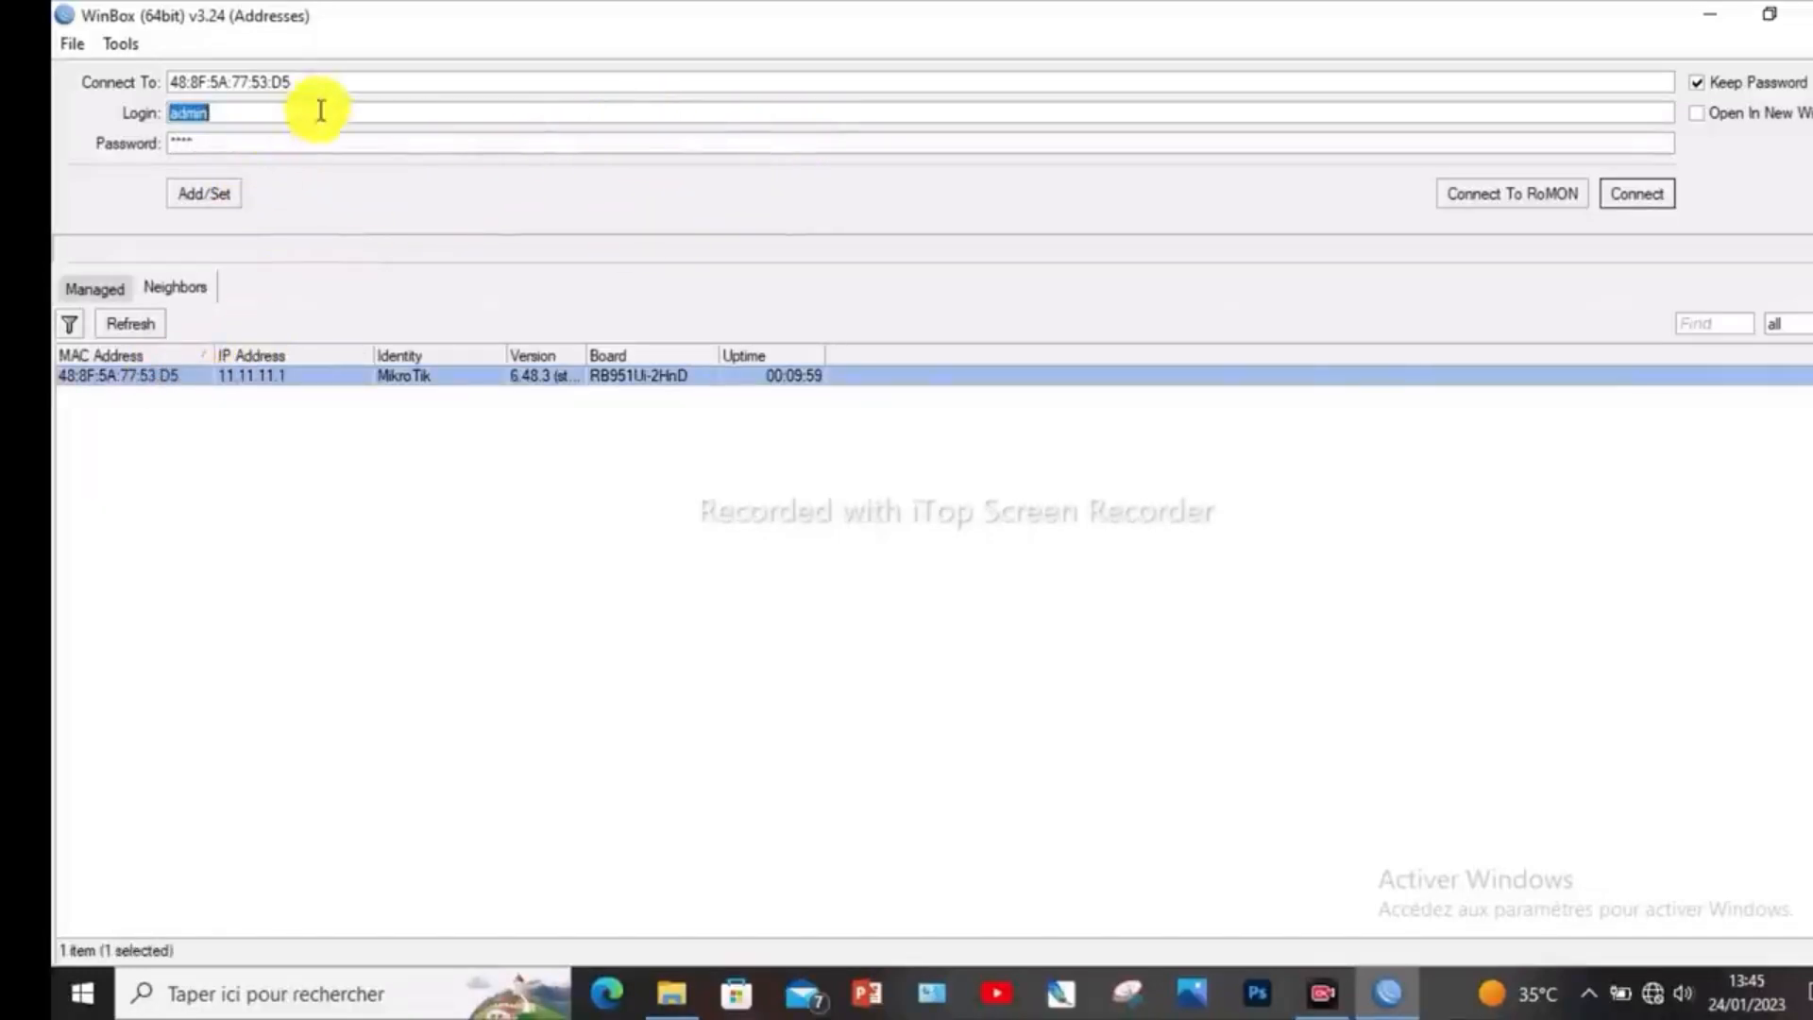
click(1647, 196)
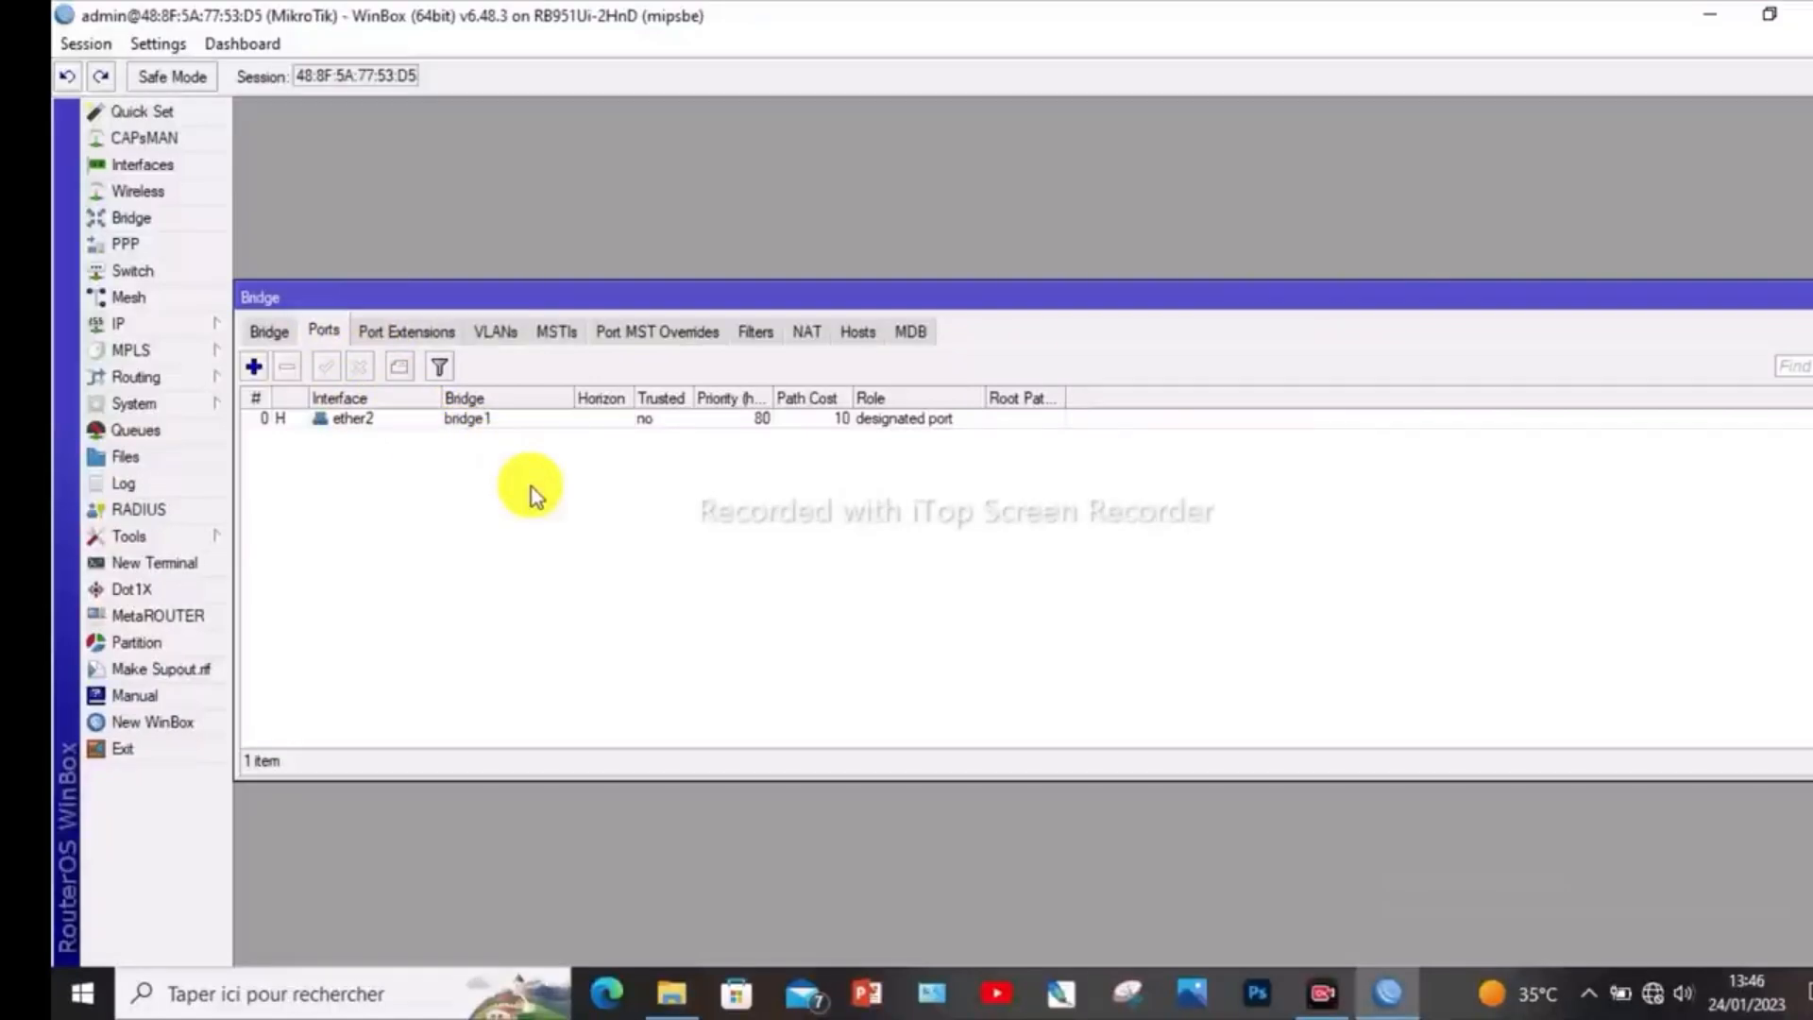
- Add the ether3 interface as a port of bridge1
click(255, 368)
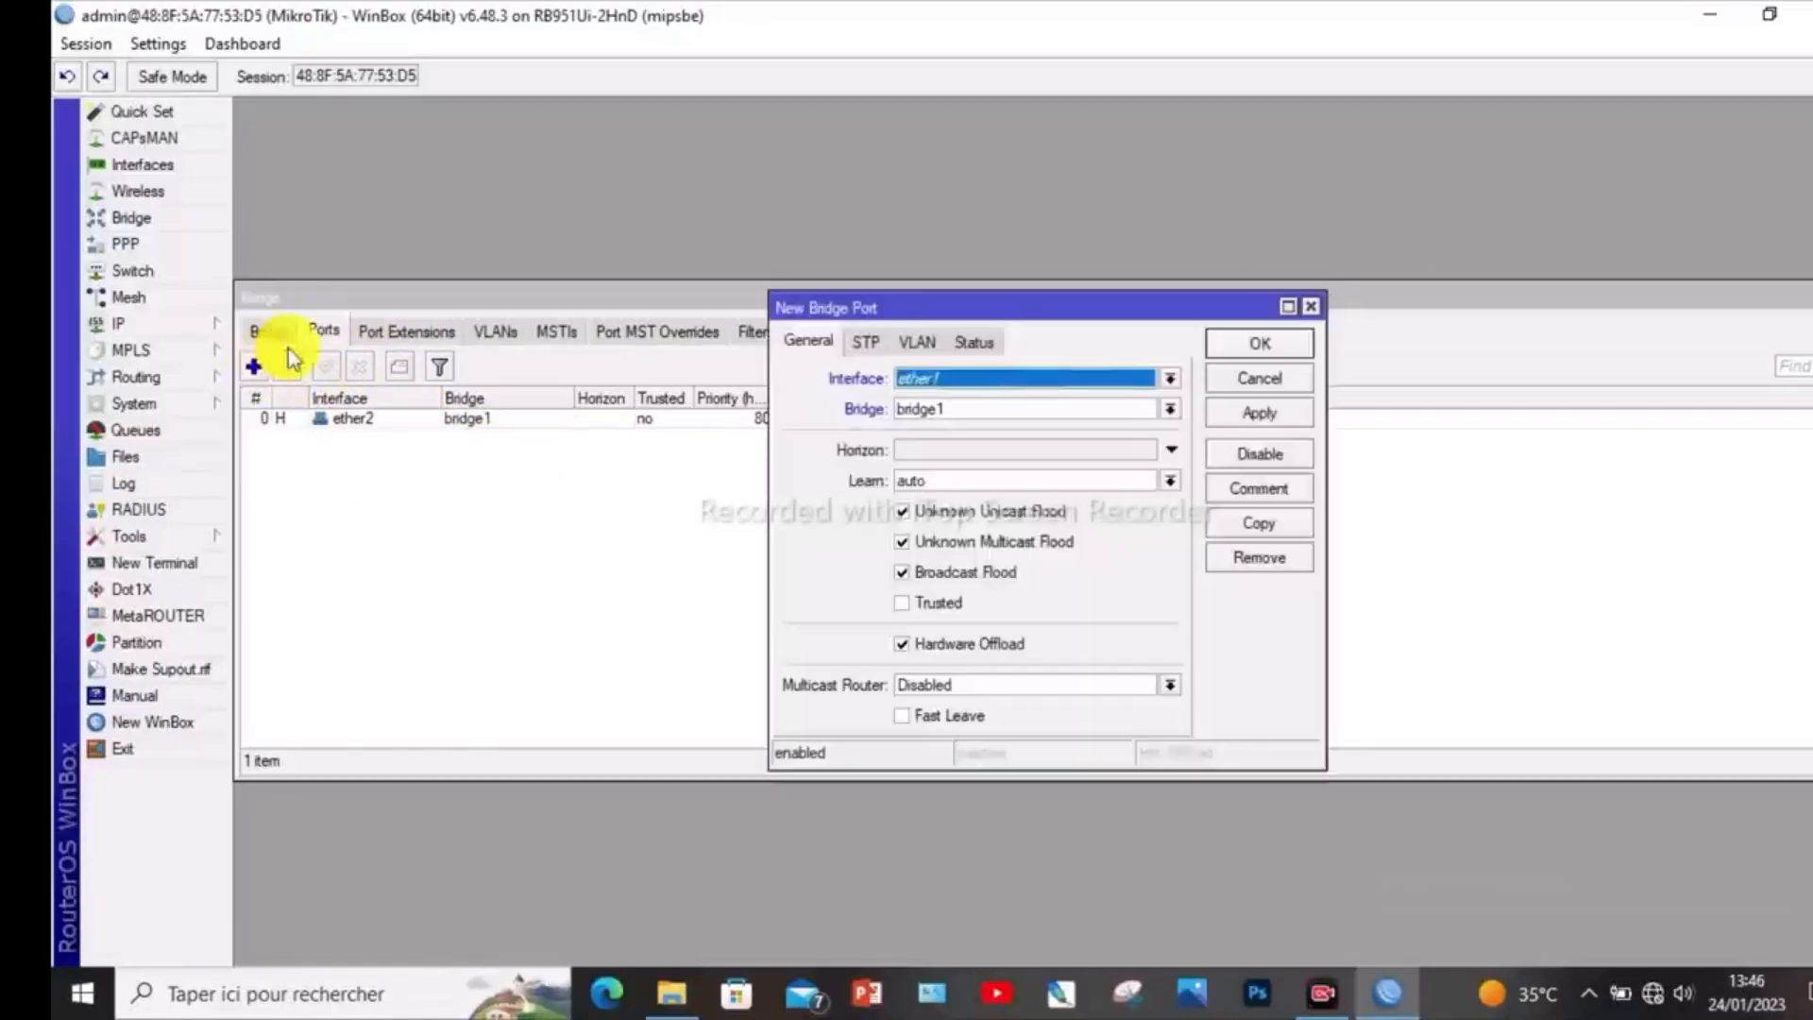
click(1171, 385)
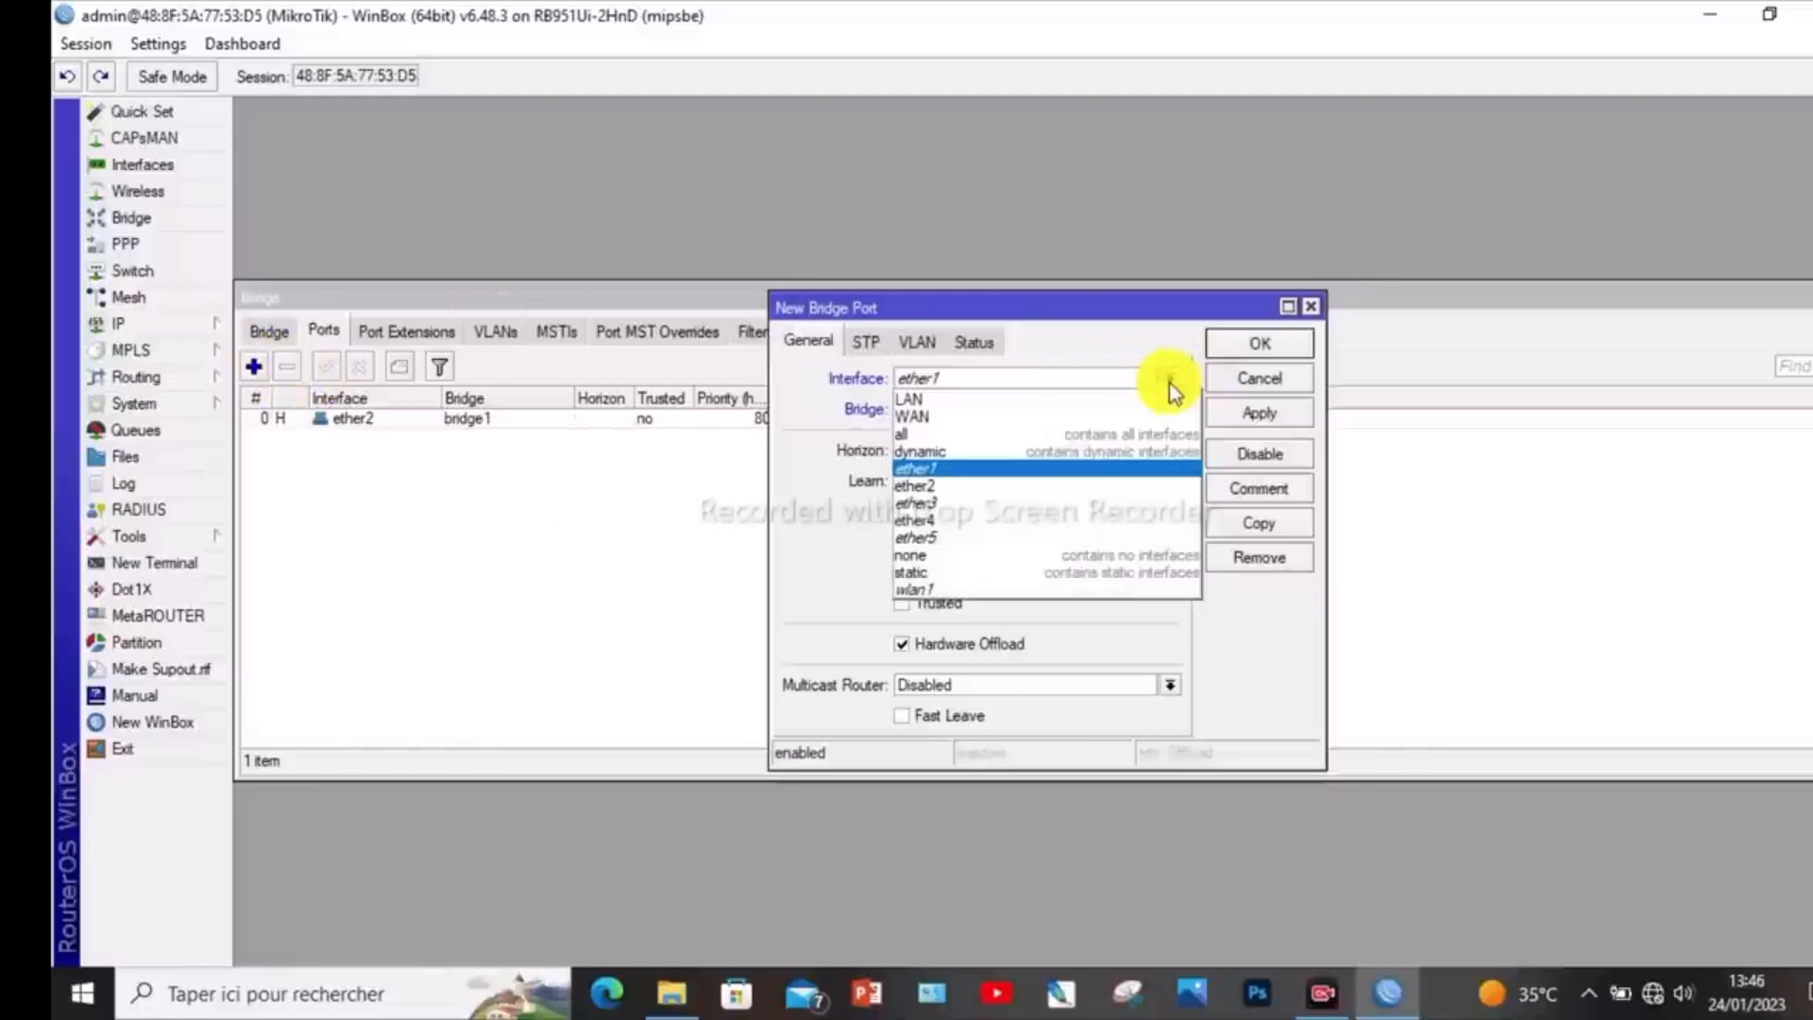
click(1012, 507)
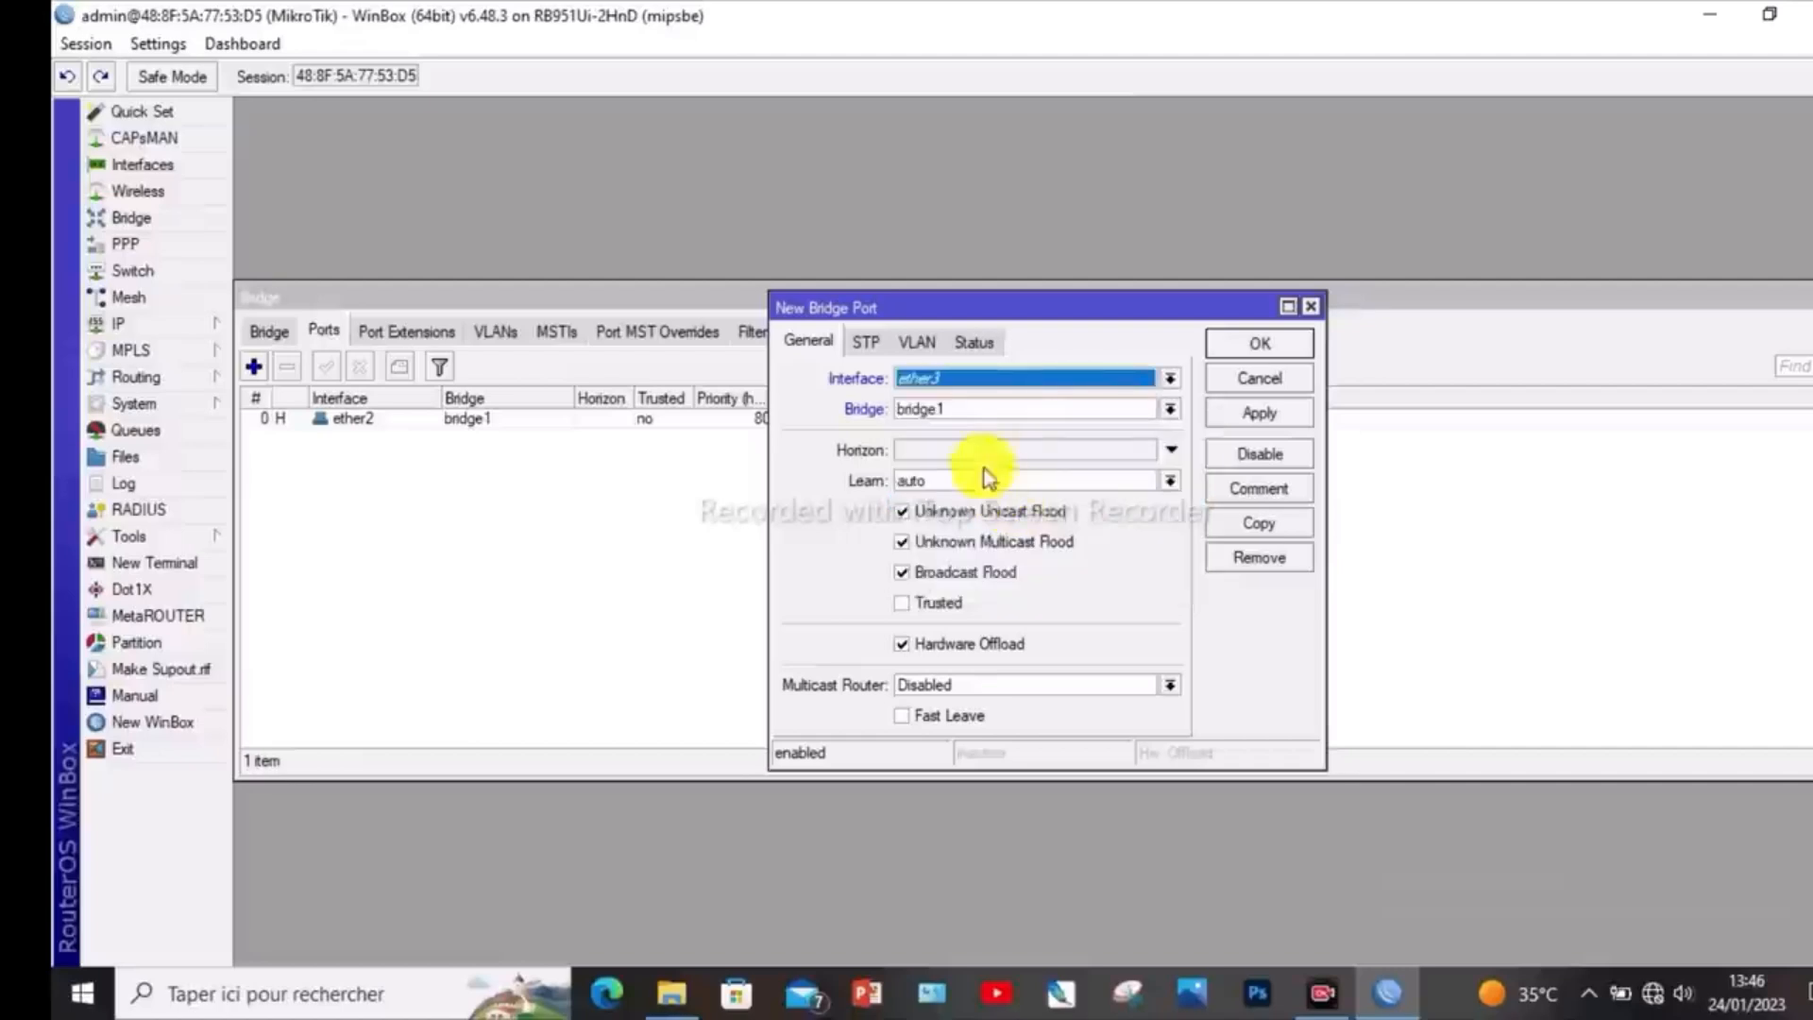
click(1259, 414)
click(1259, 345)
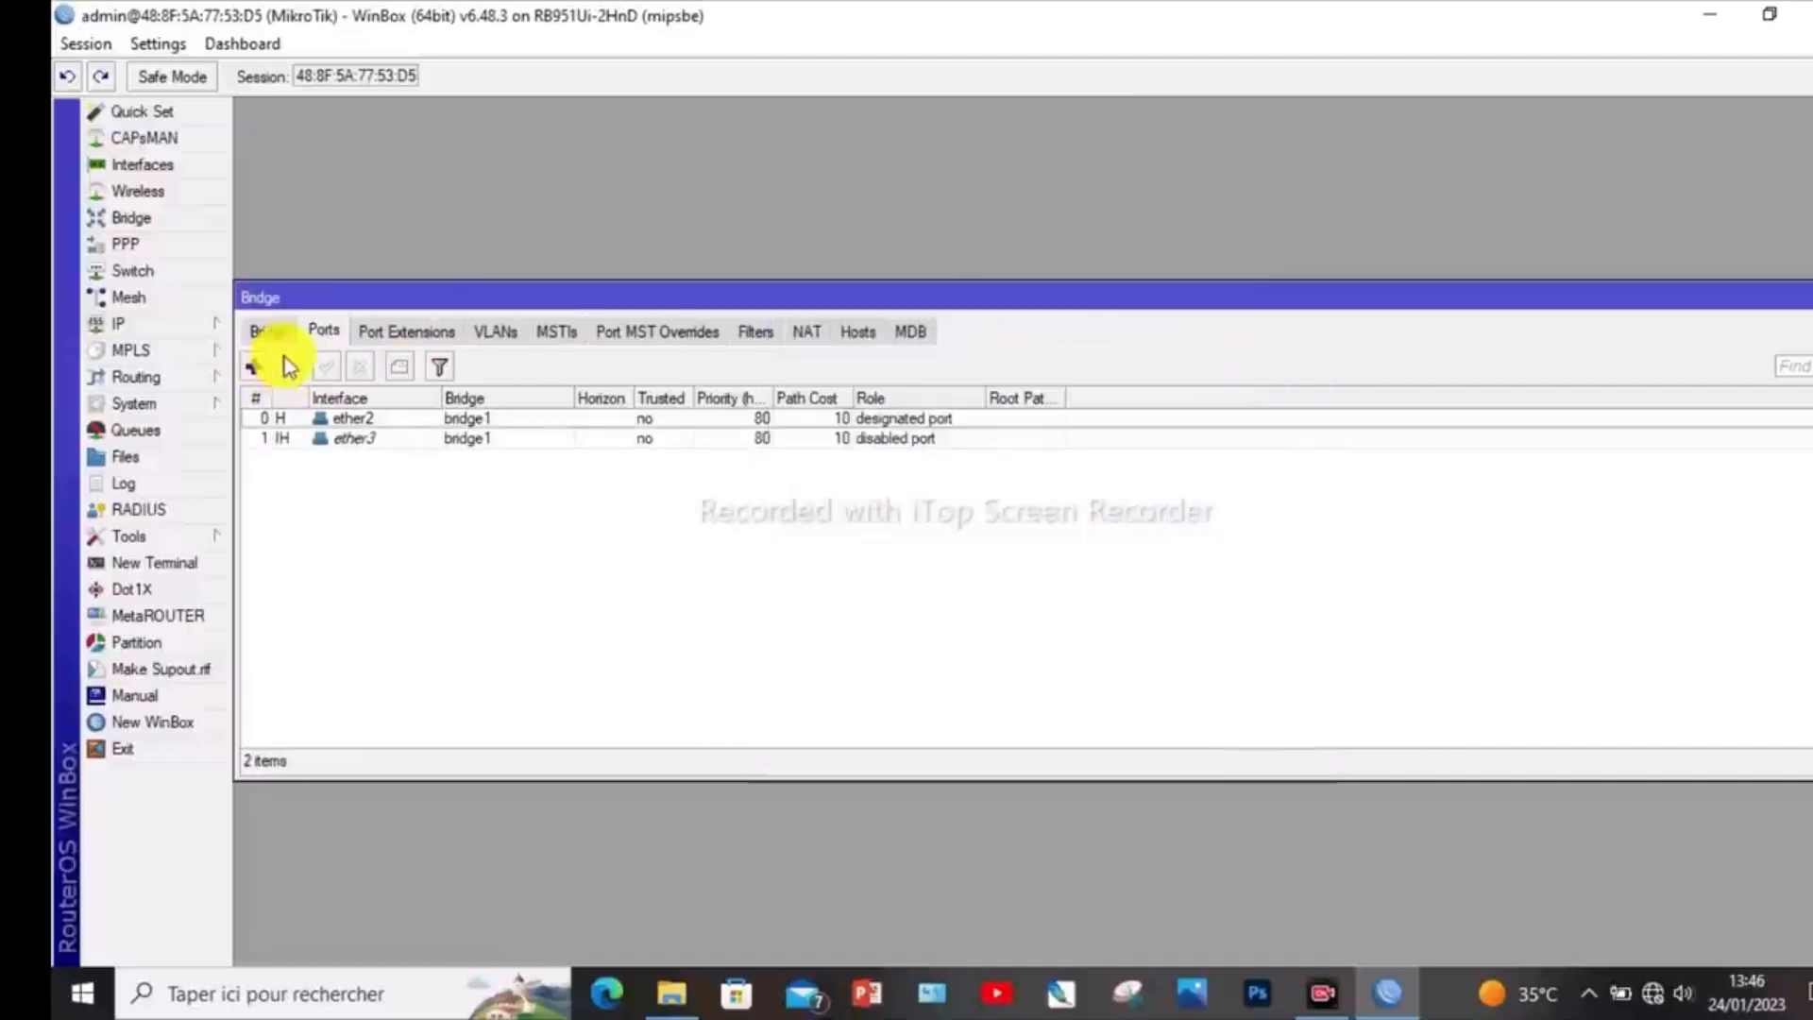
- Add the ether4 interface as a port of bridge1
click(253, 367)
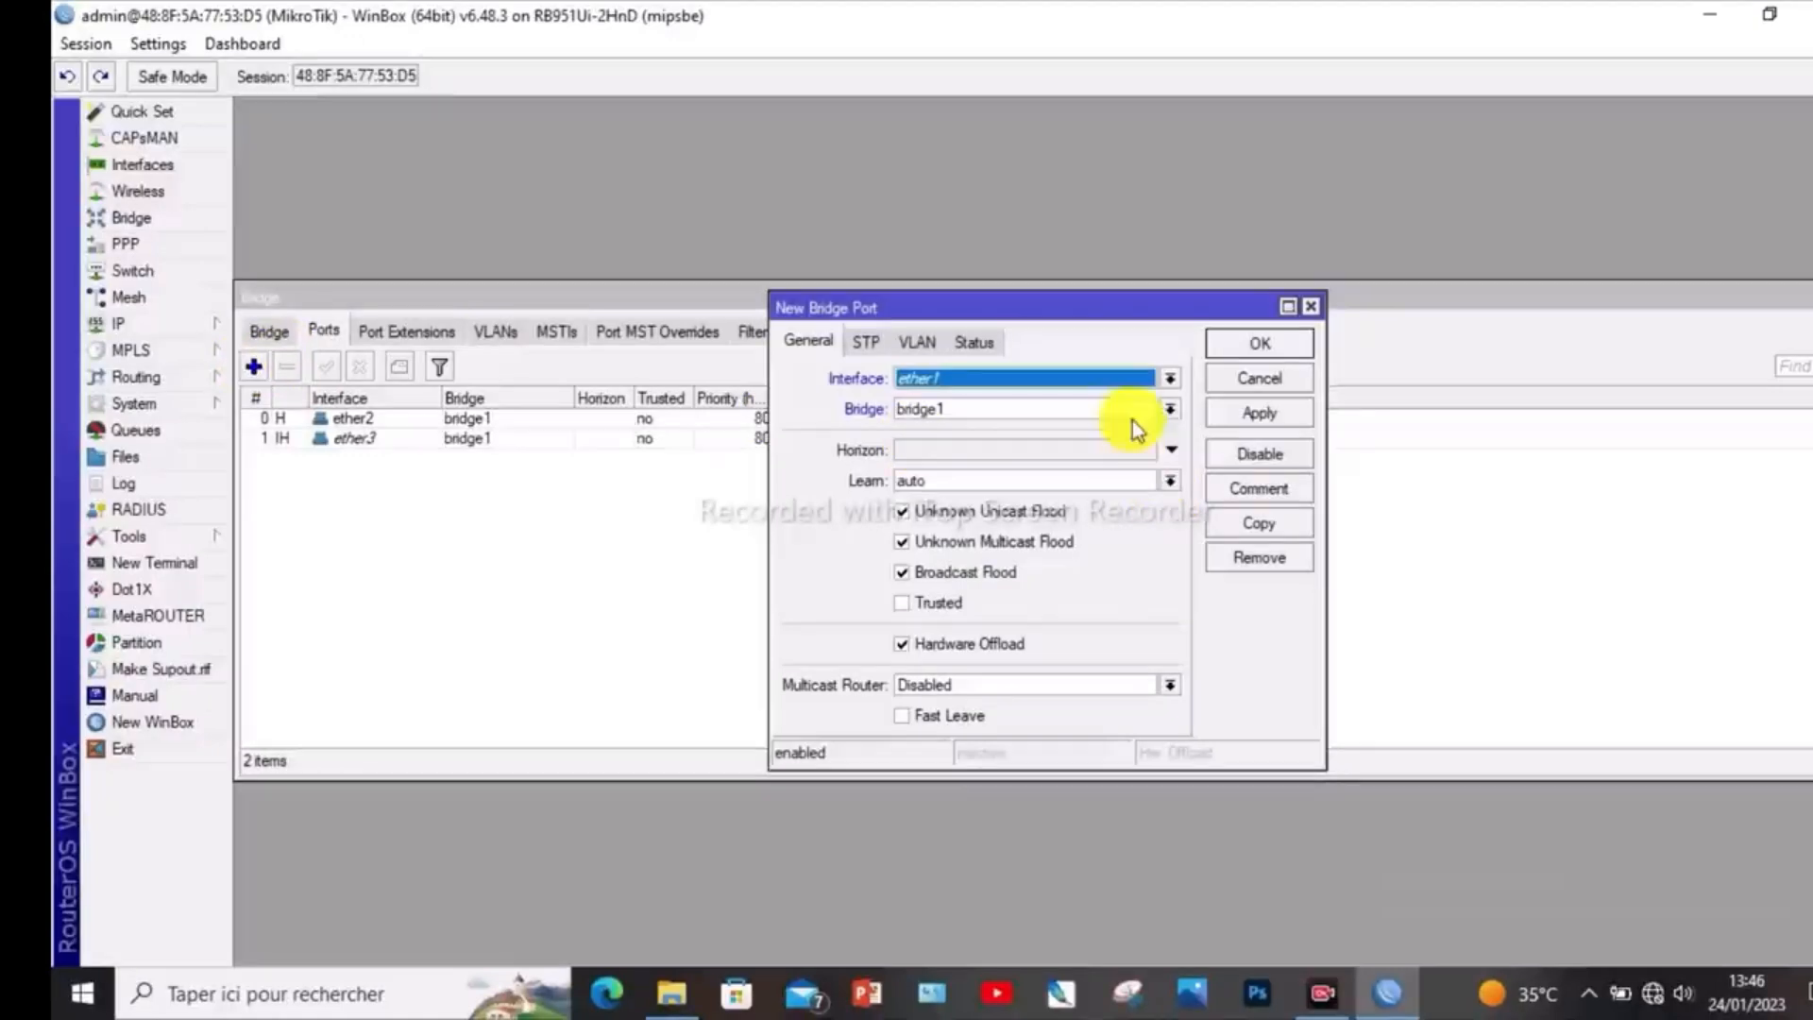
click(1169, 378)
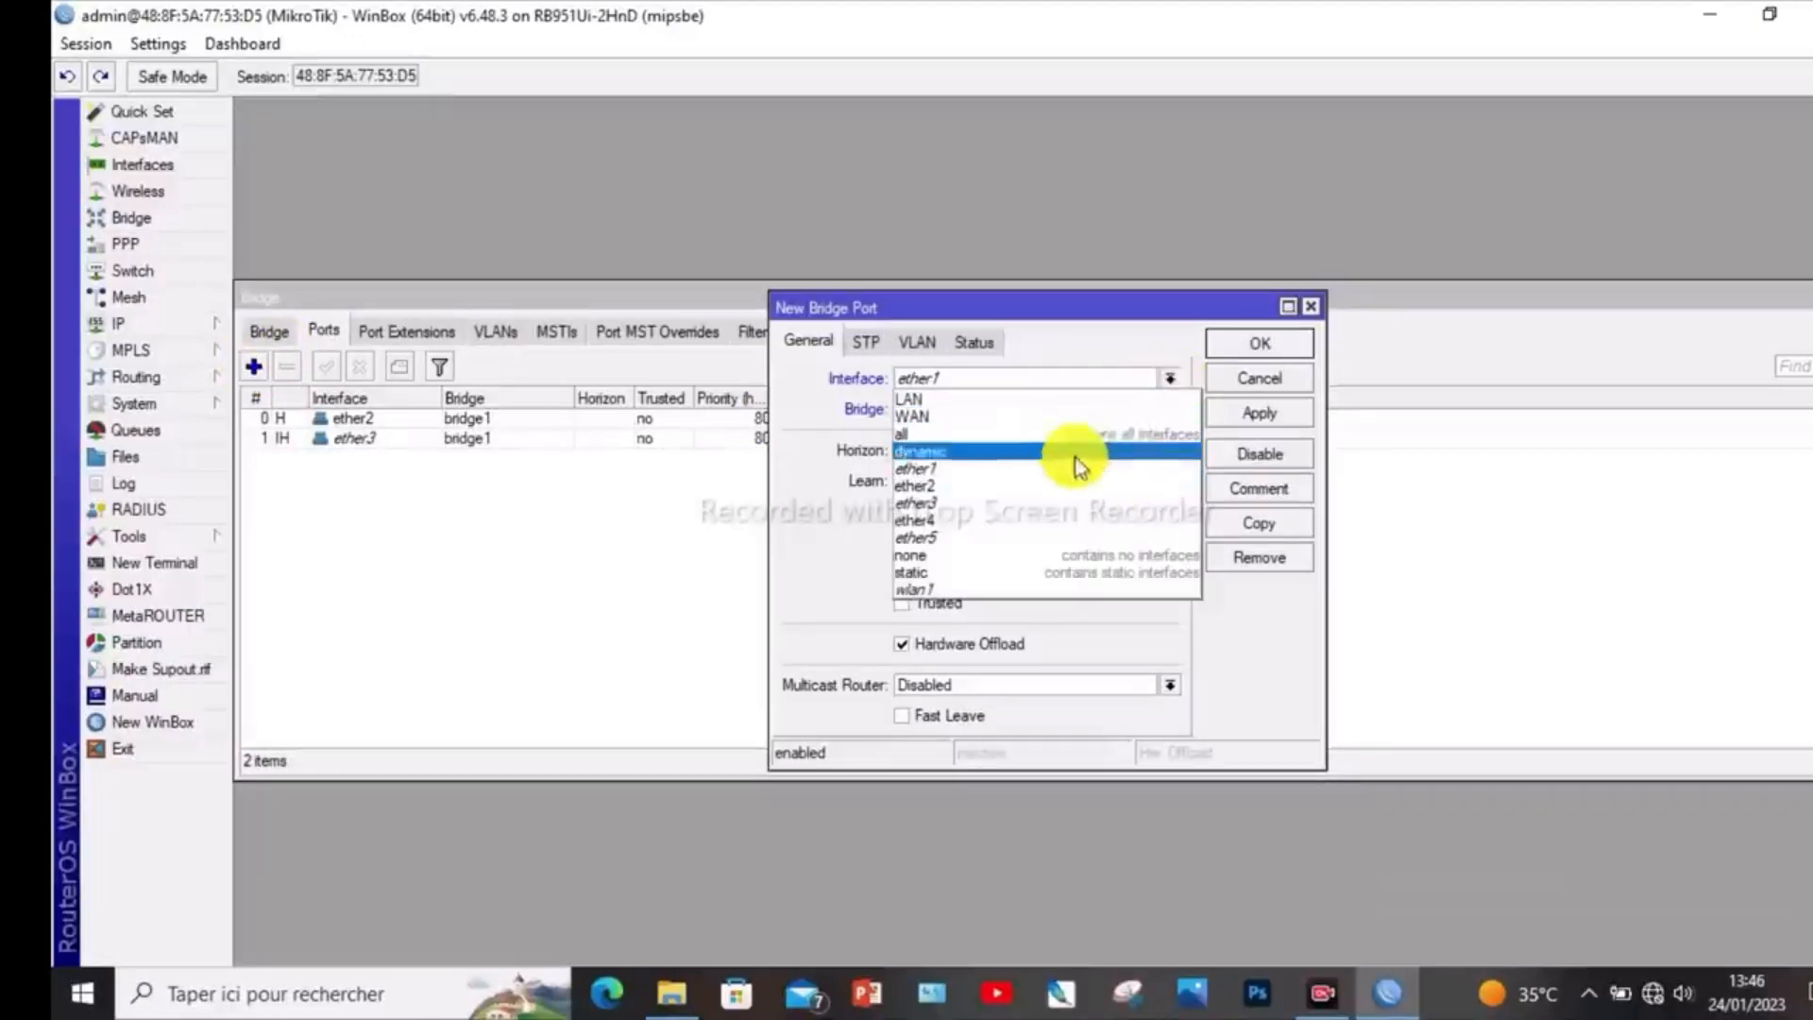
click(986, 520)
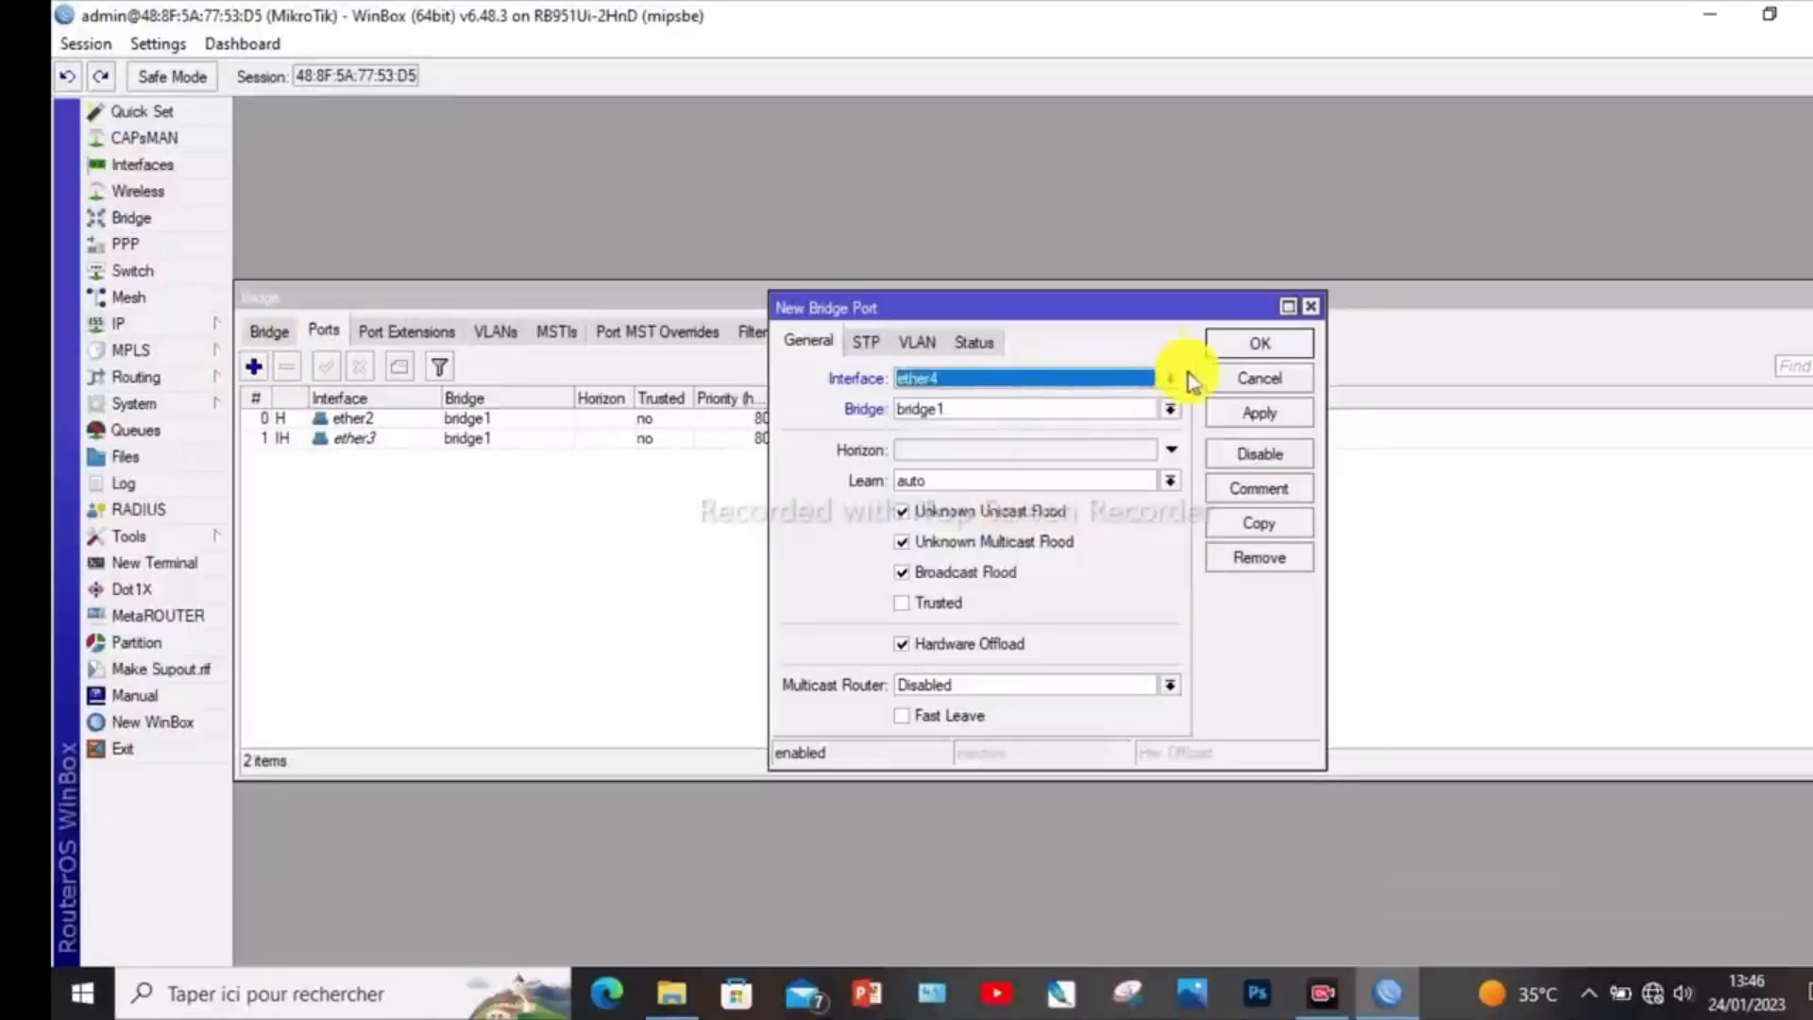
click(1255, 411)
click(1267, 351)
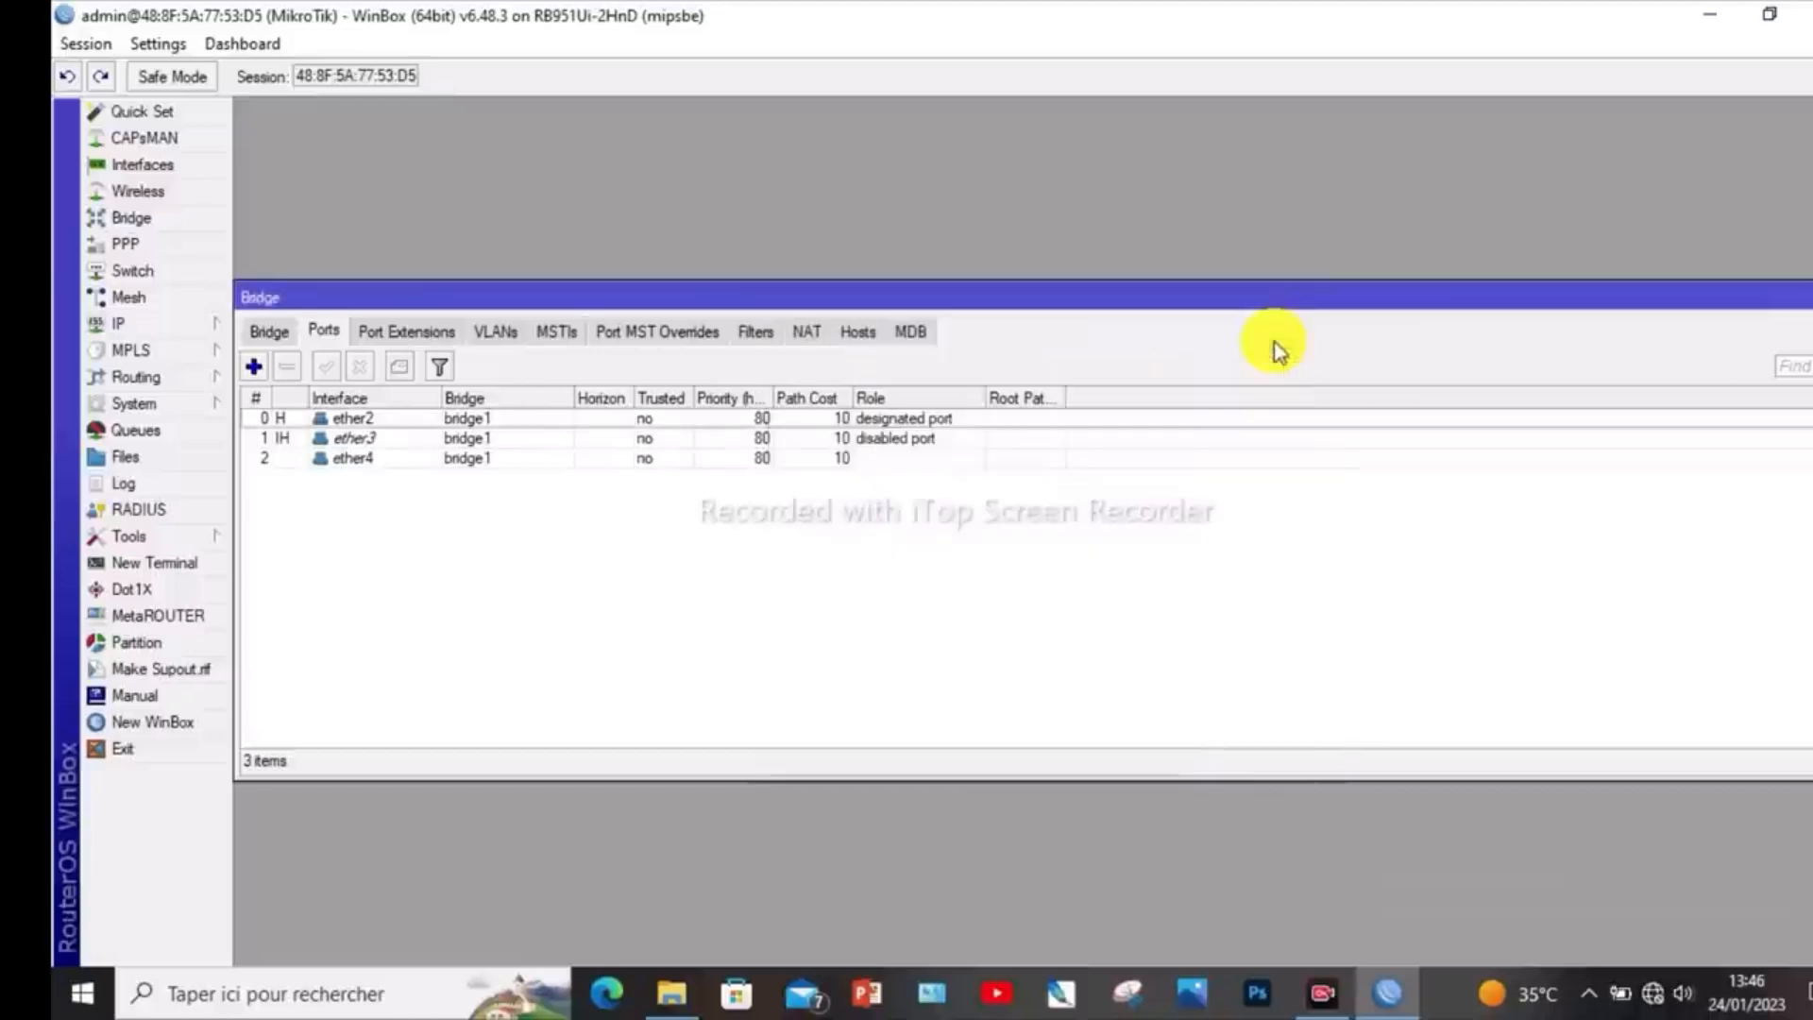
- Add the ether5 interface as a port of bridge1
click(251, 367)
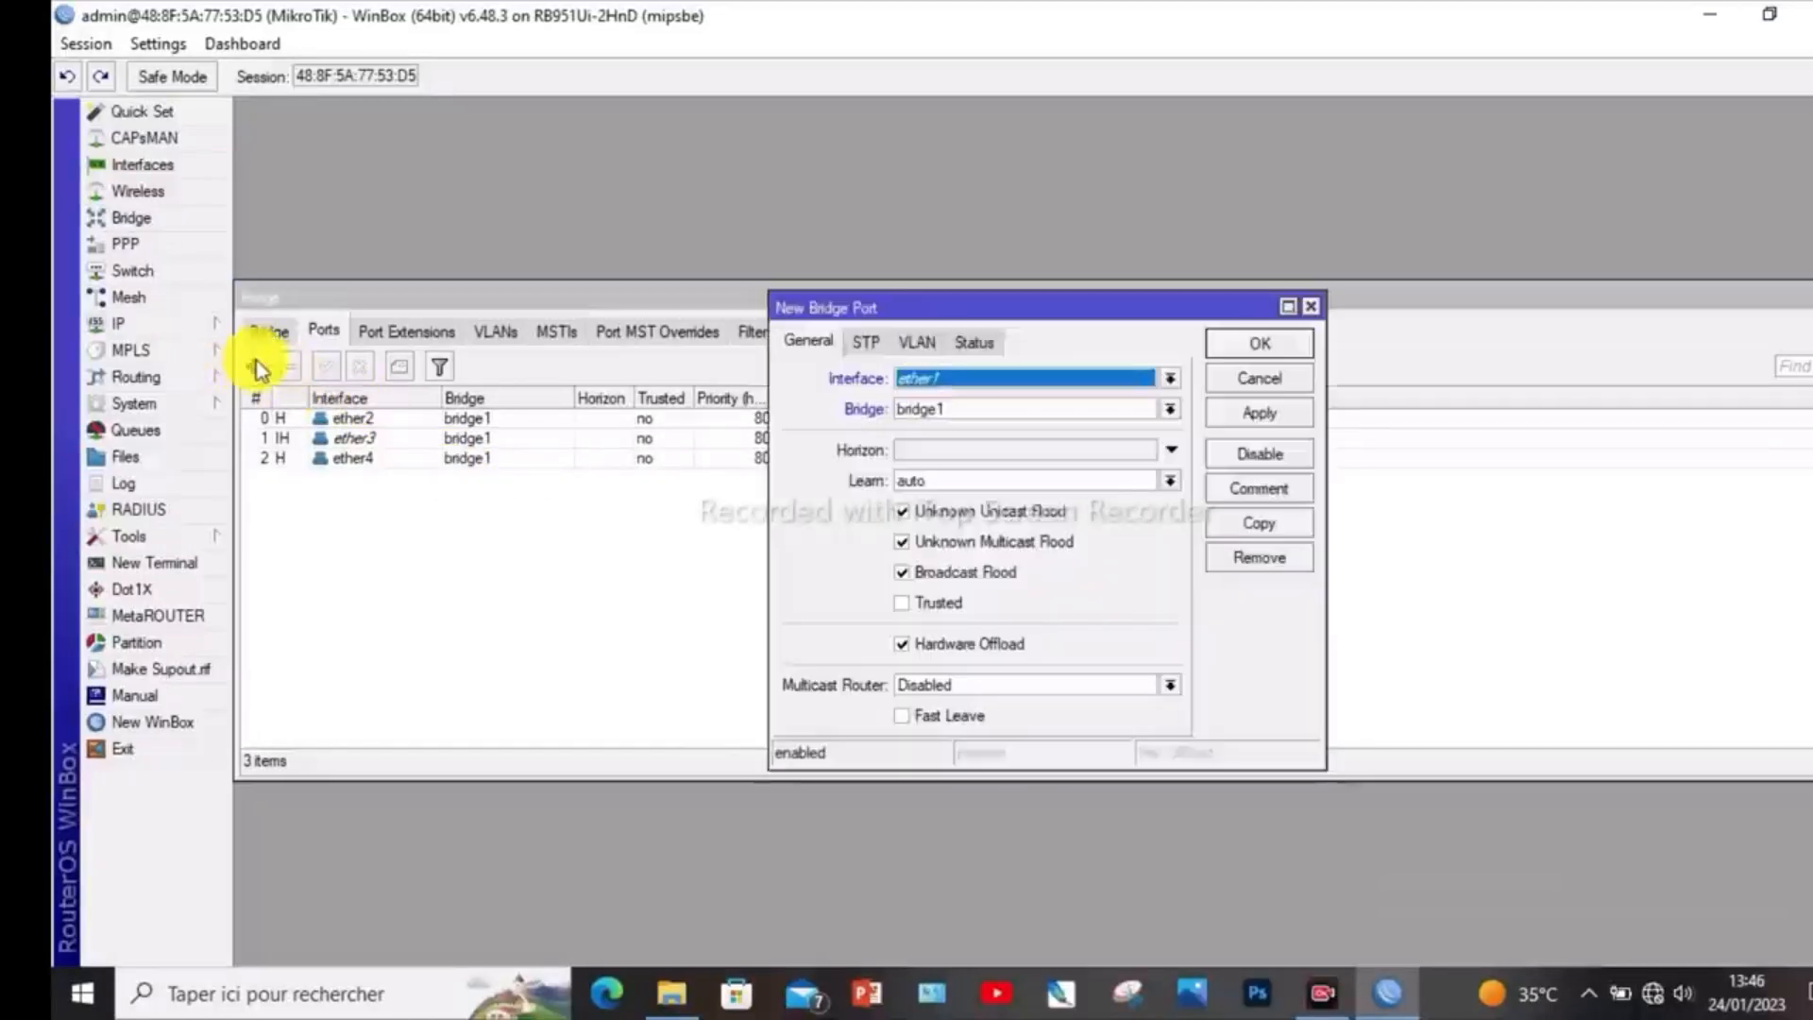
click(1170, 378)
click(1011, 538)
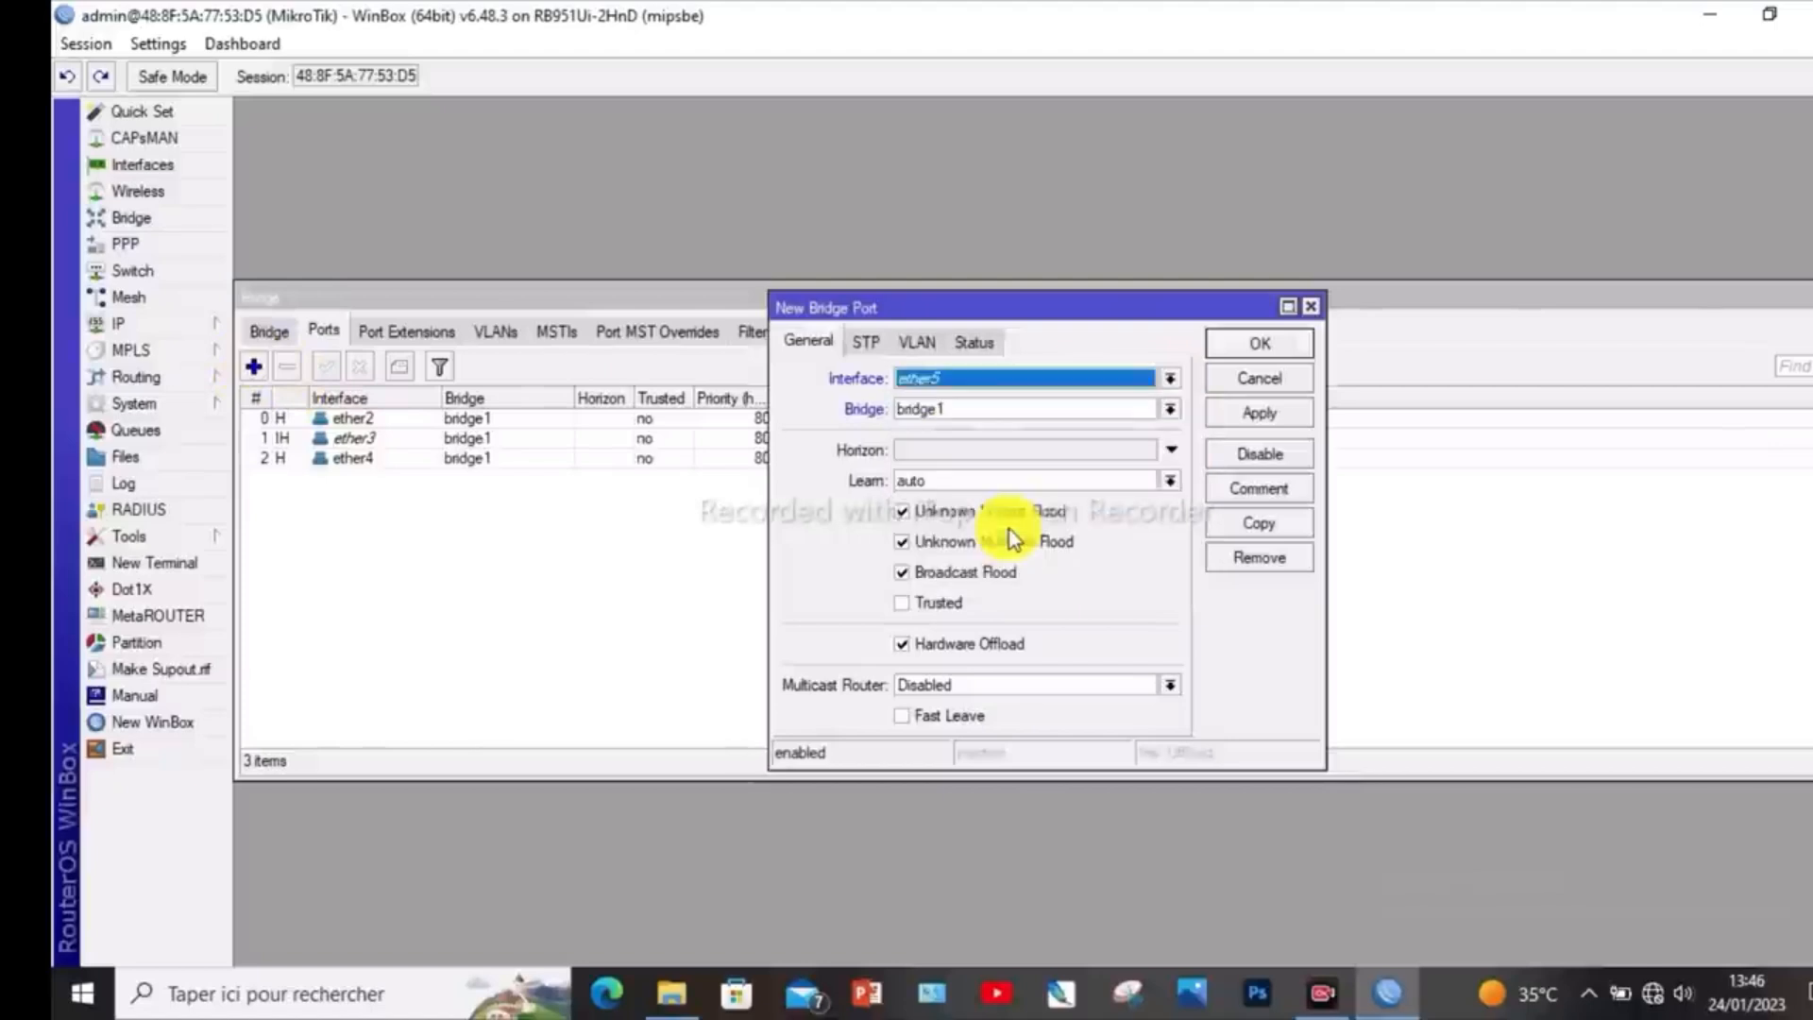
click(1253, 415)
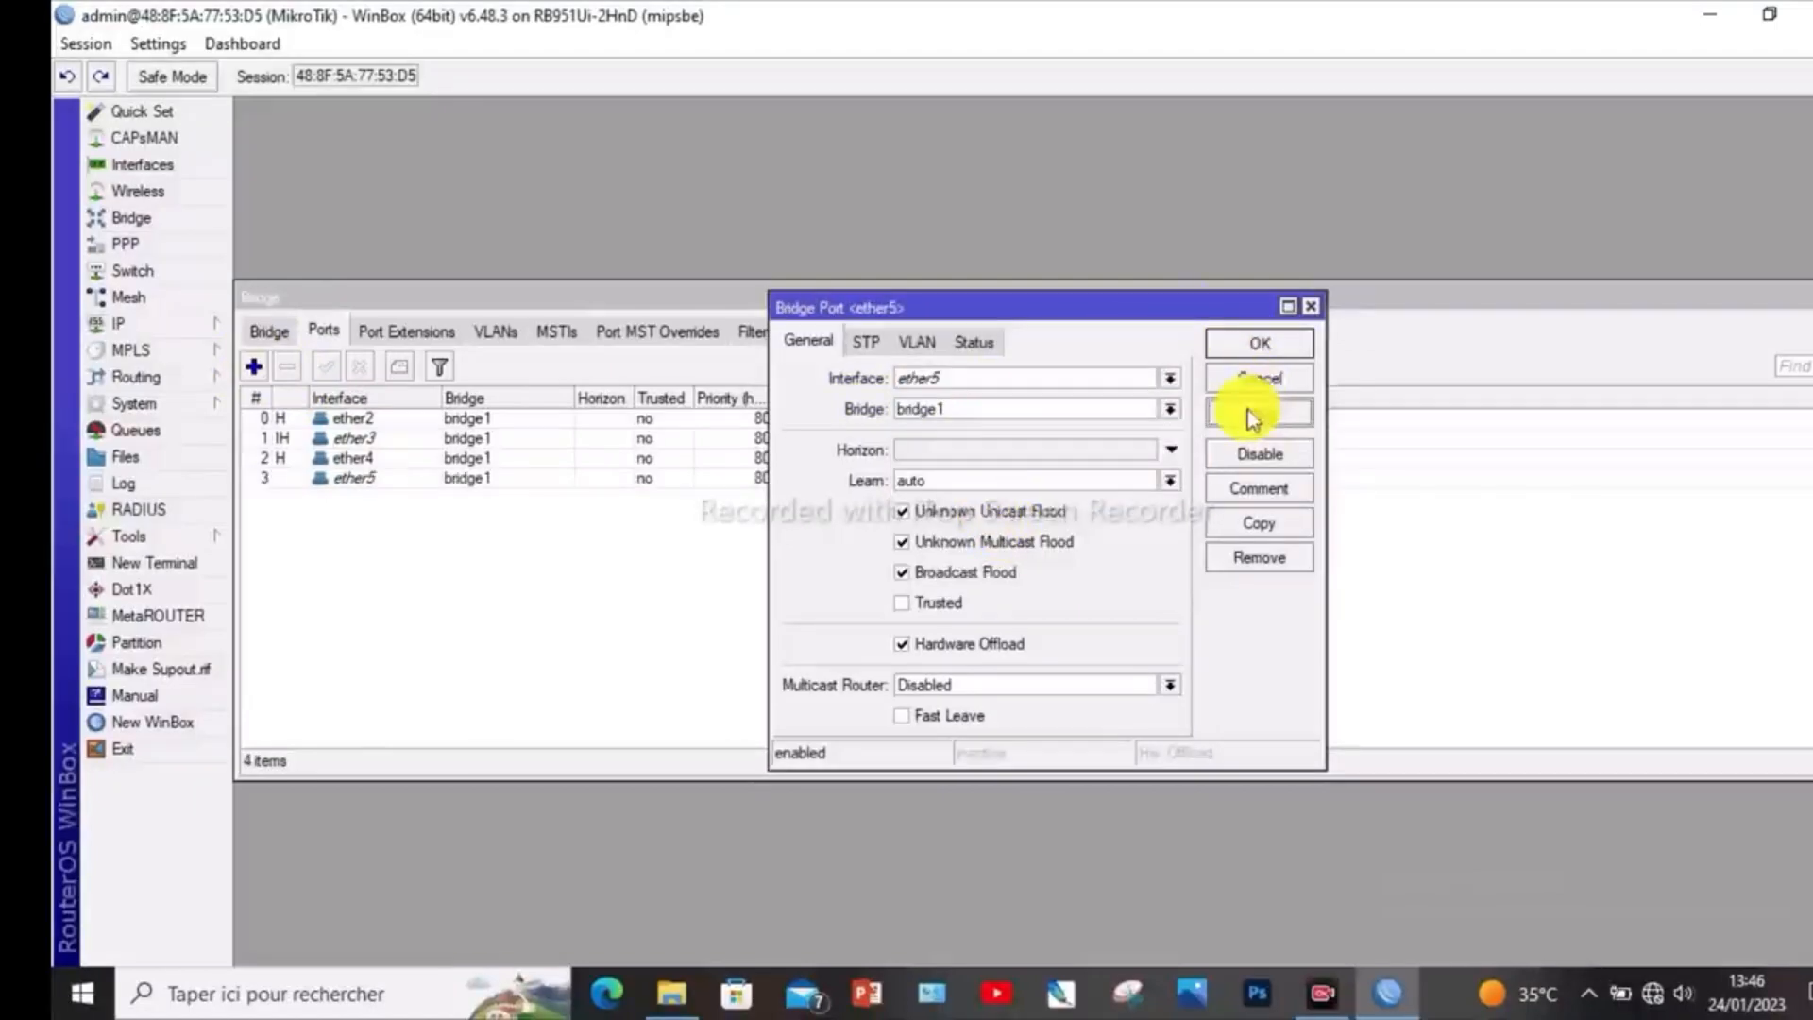
click(1270, 346)
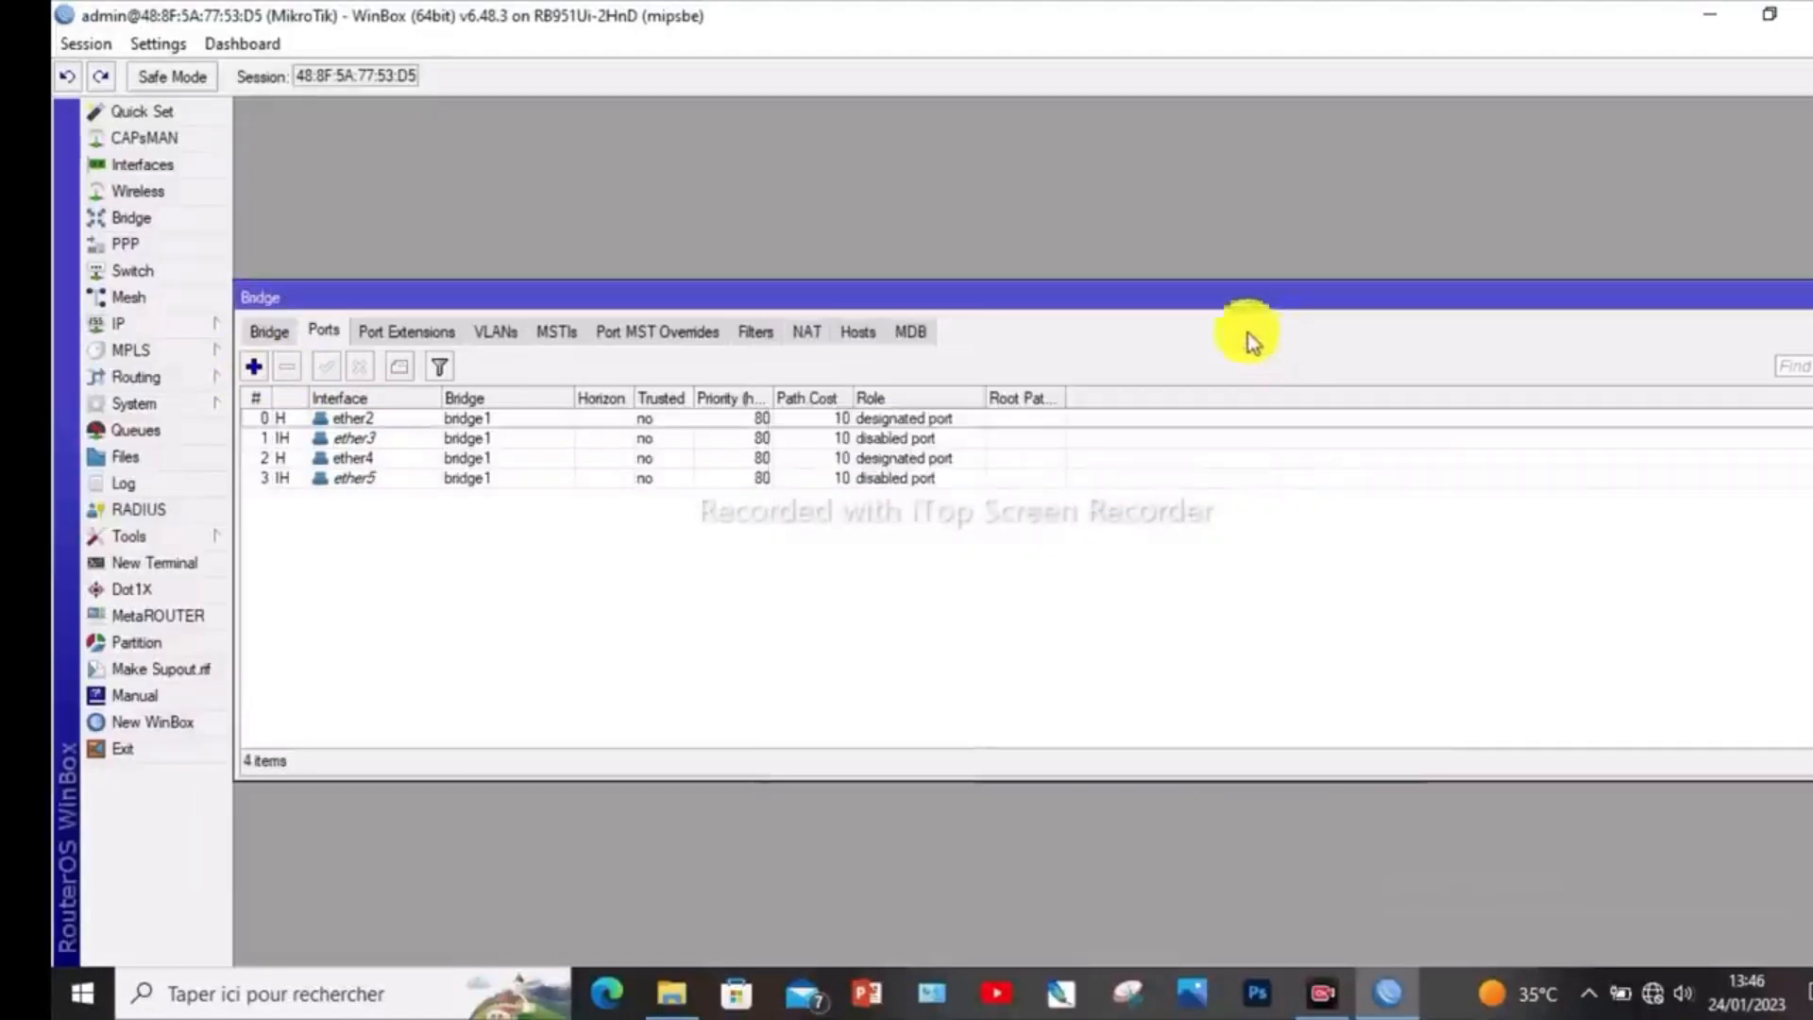
- Add the wlan1 interface as a port of bridge1 and close the bridge settings after checking the port list
click(254, 367)
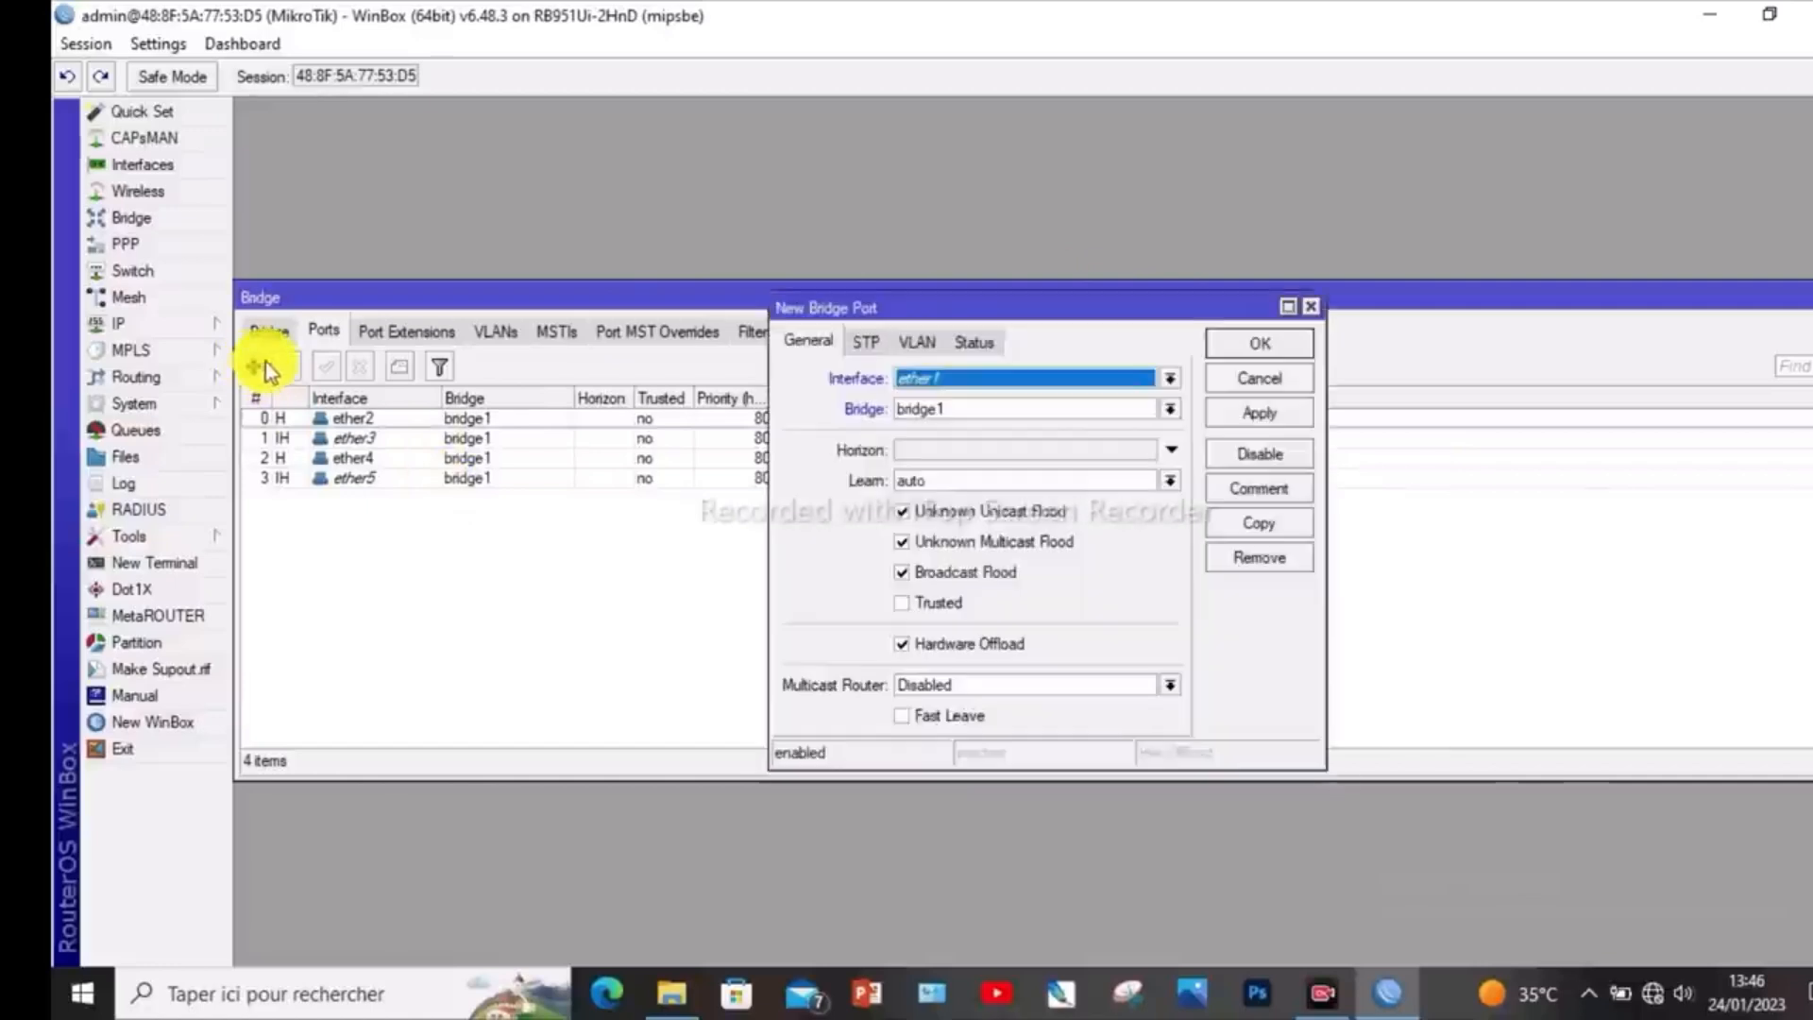
click(1170, 378)
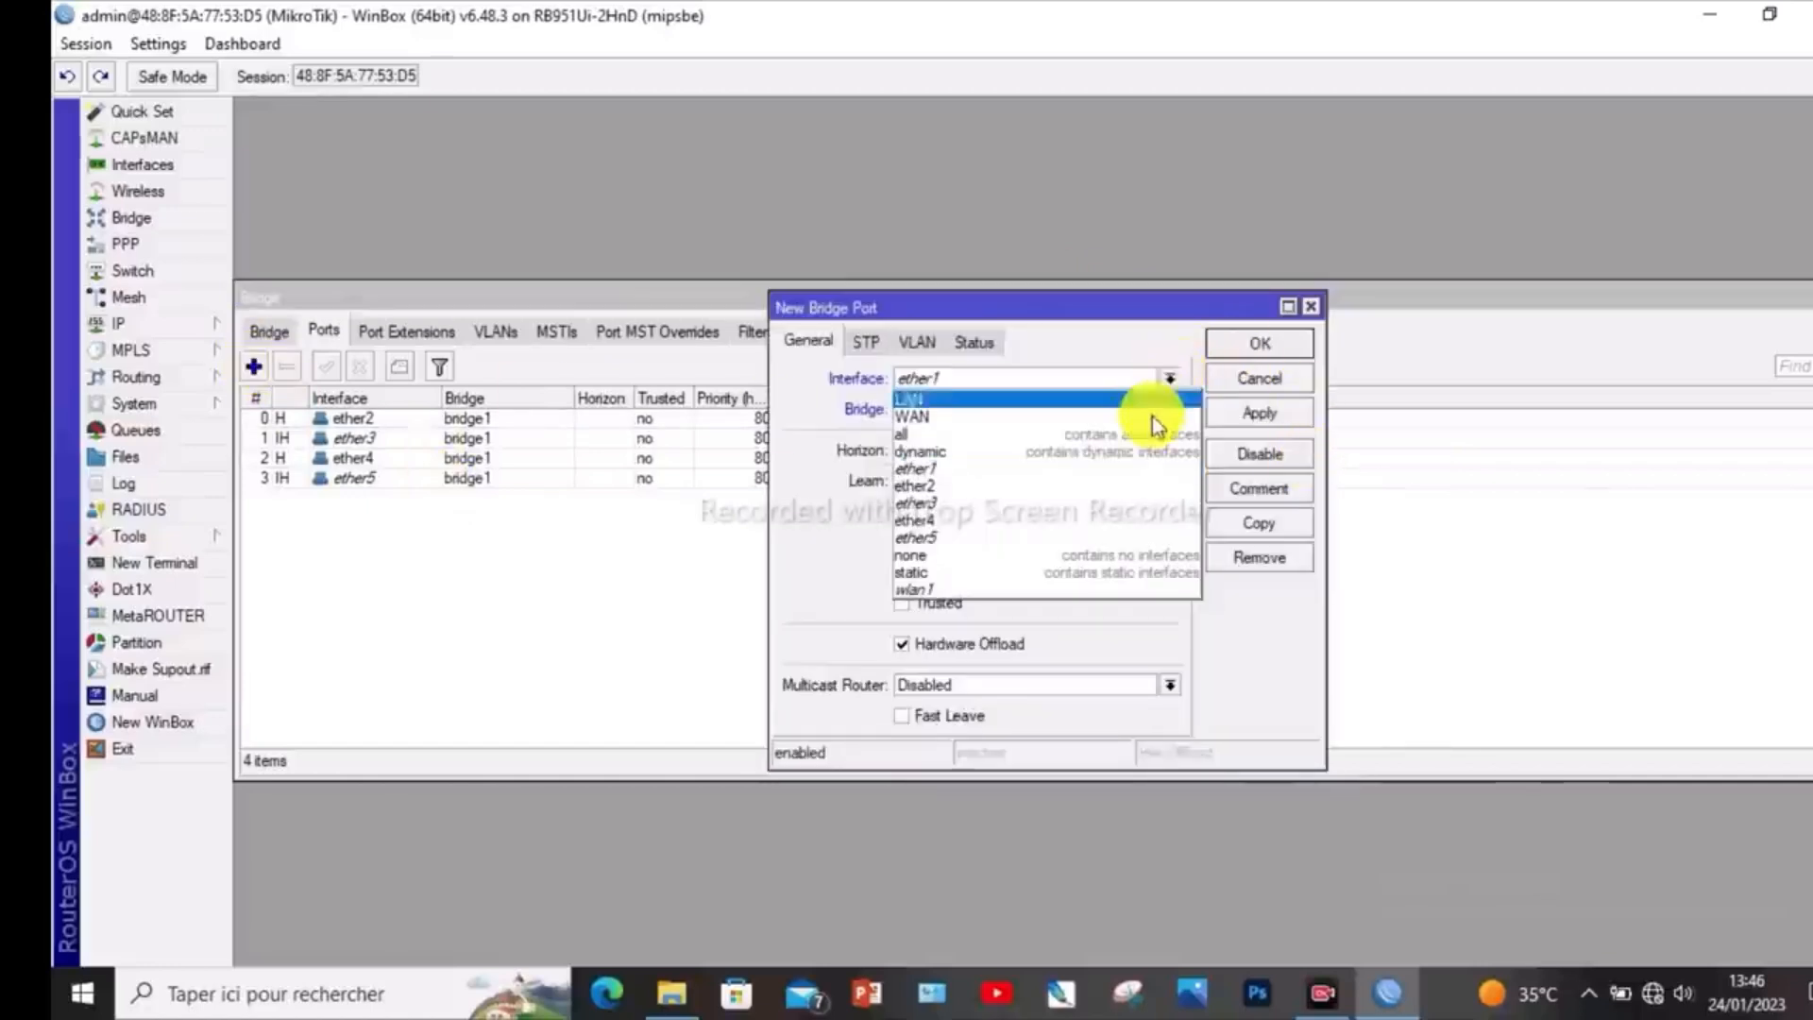
click(975, 587)
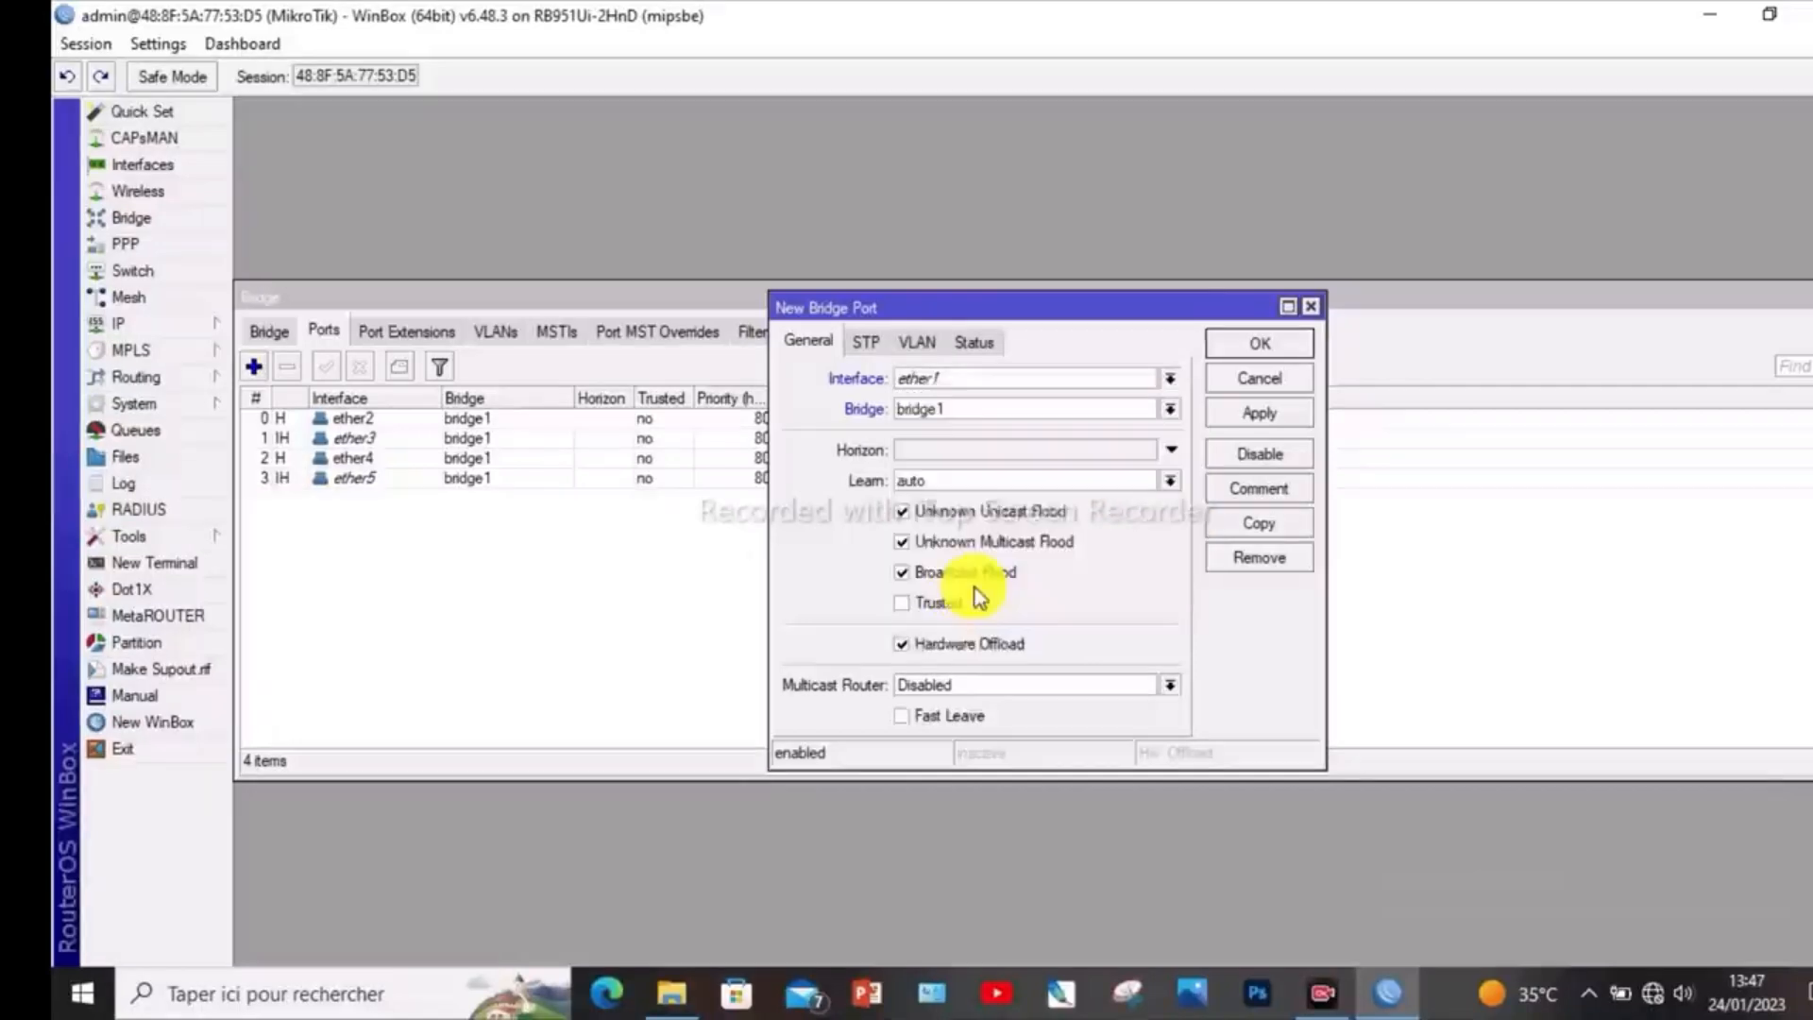
click(1274, 414)
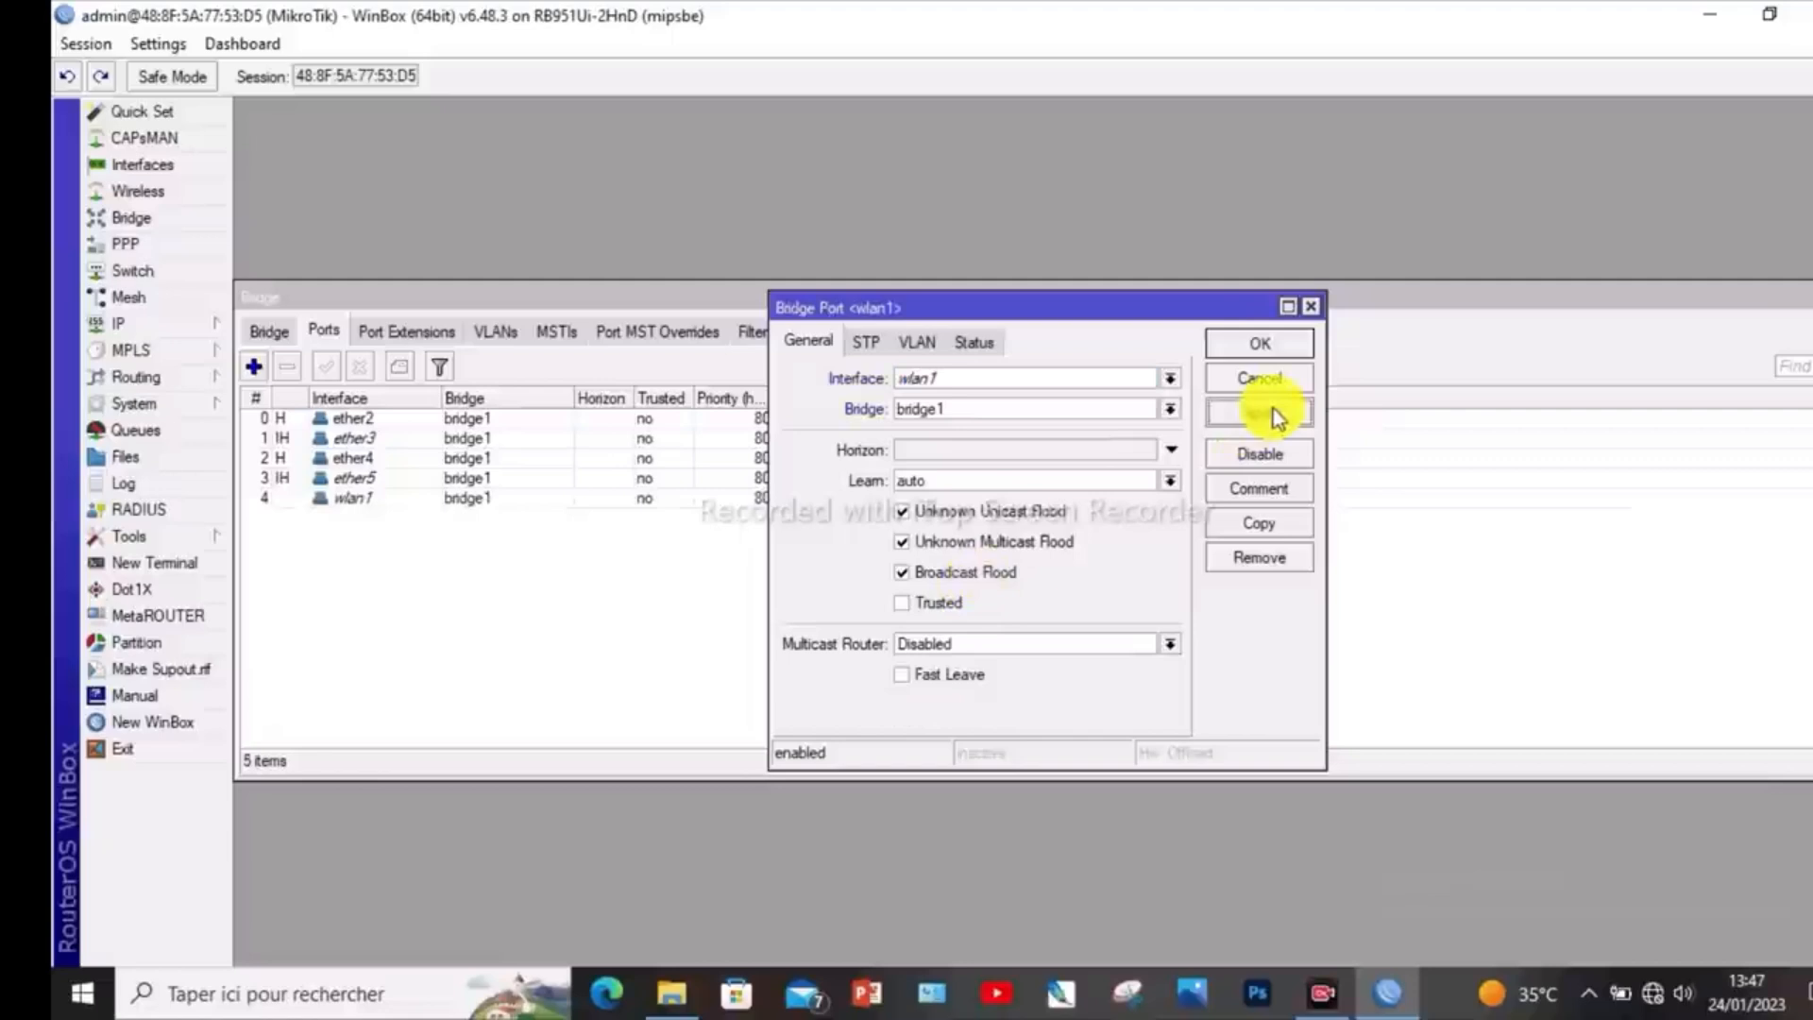
click(1272, 342)
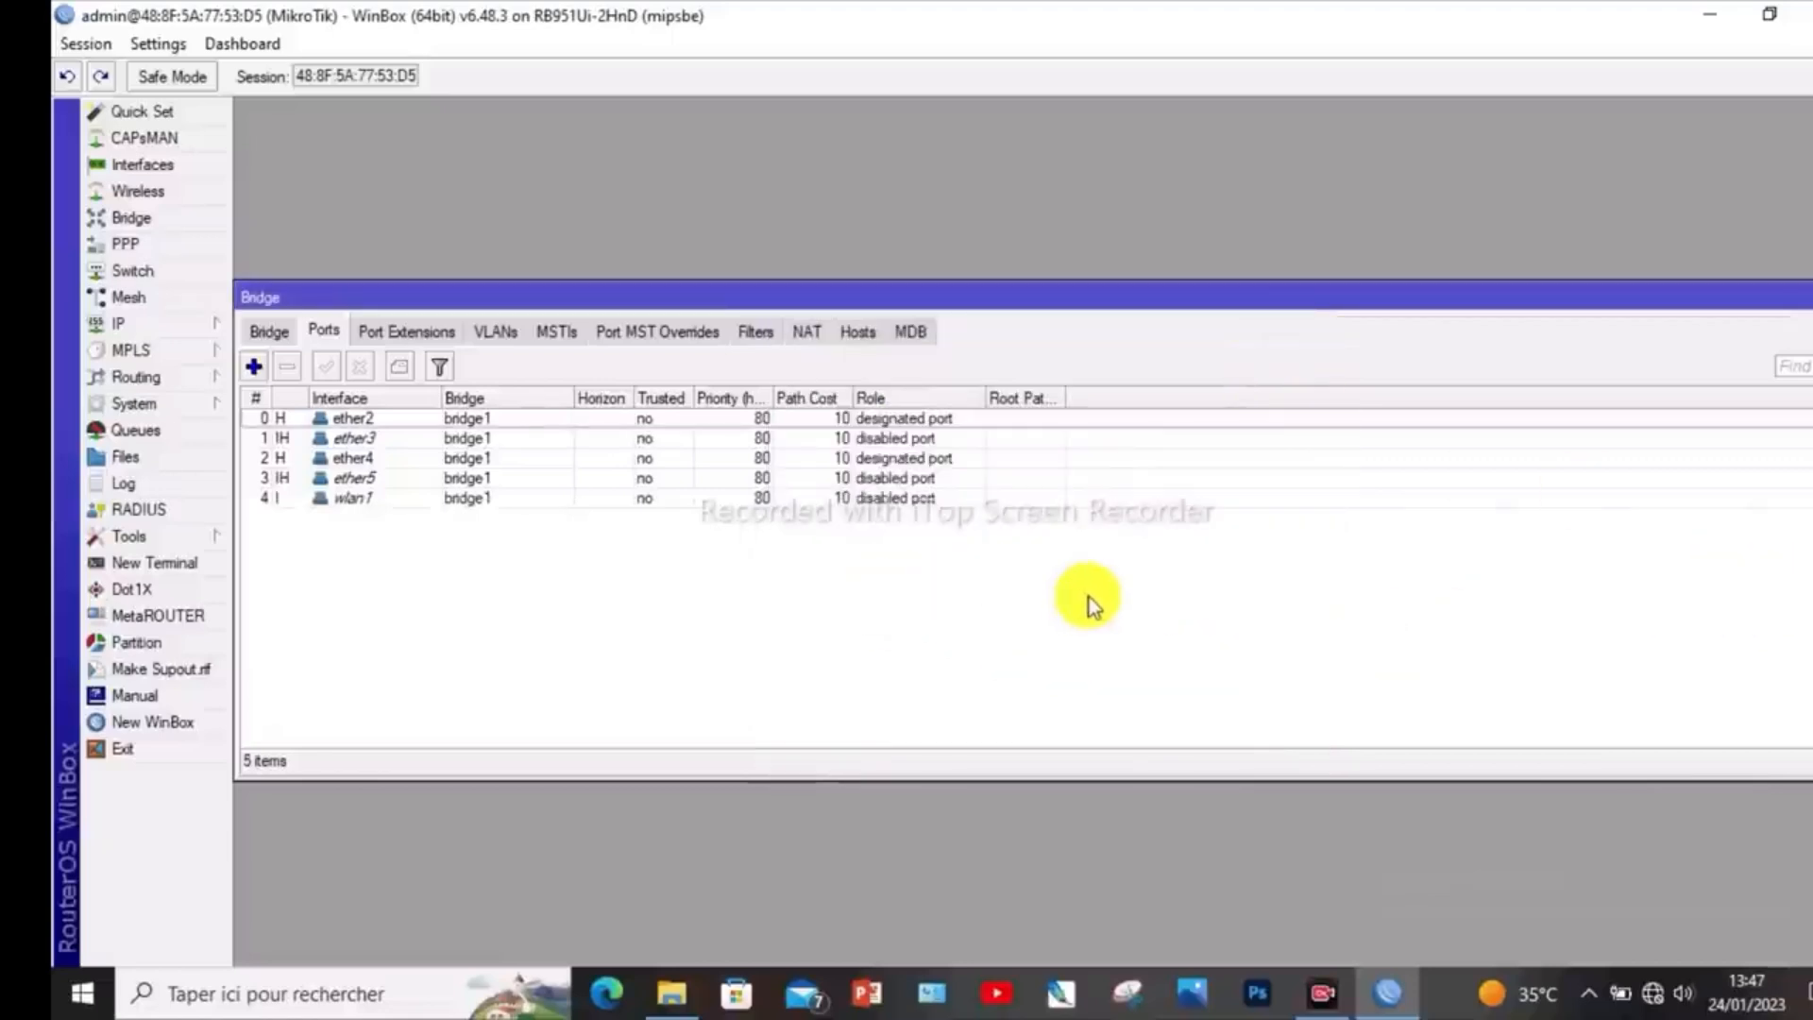
click(271, 328)
click(326, 330)
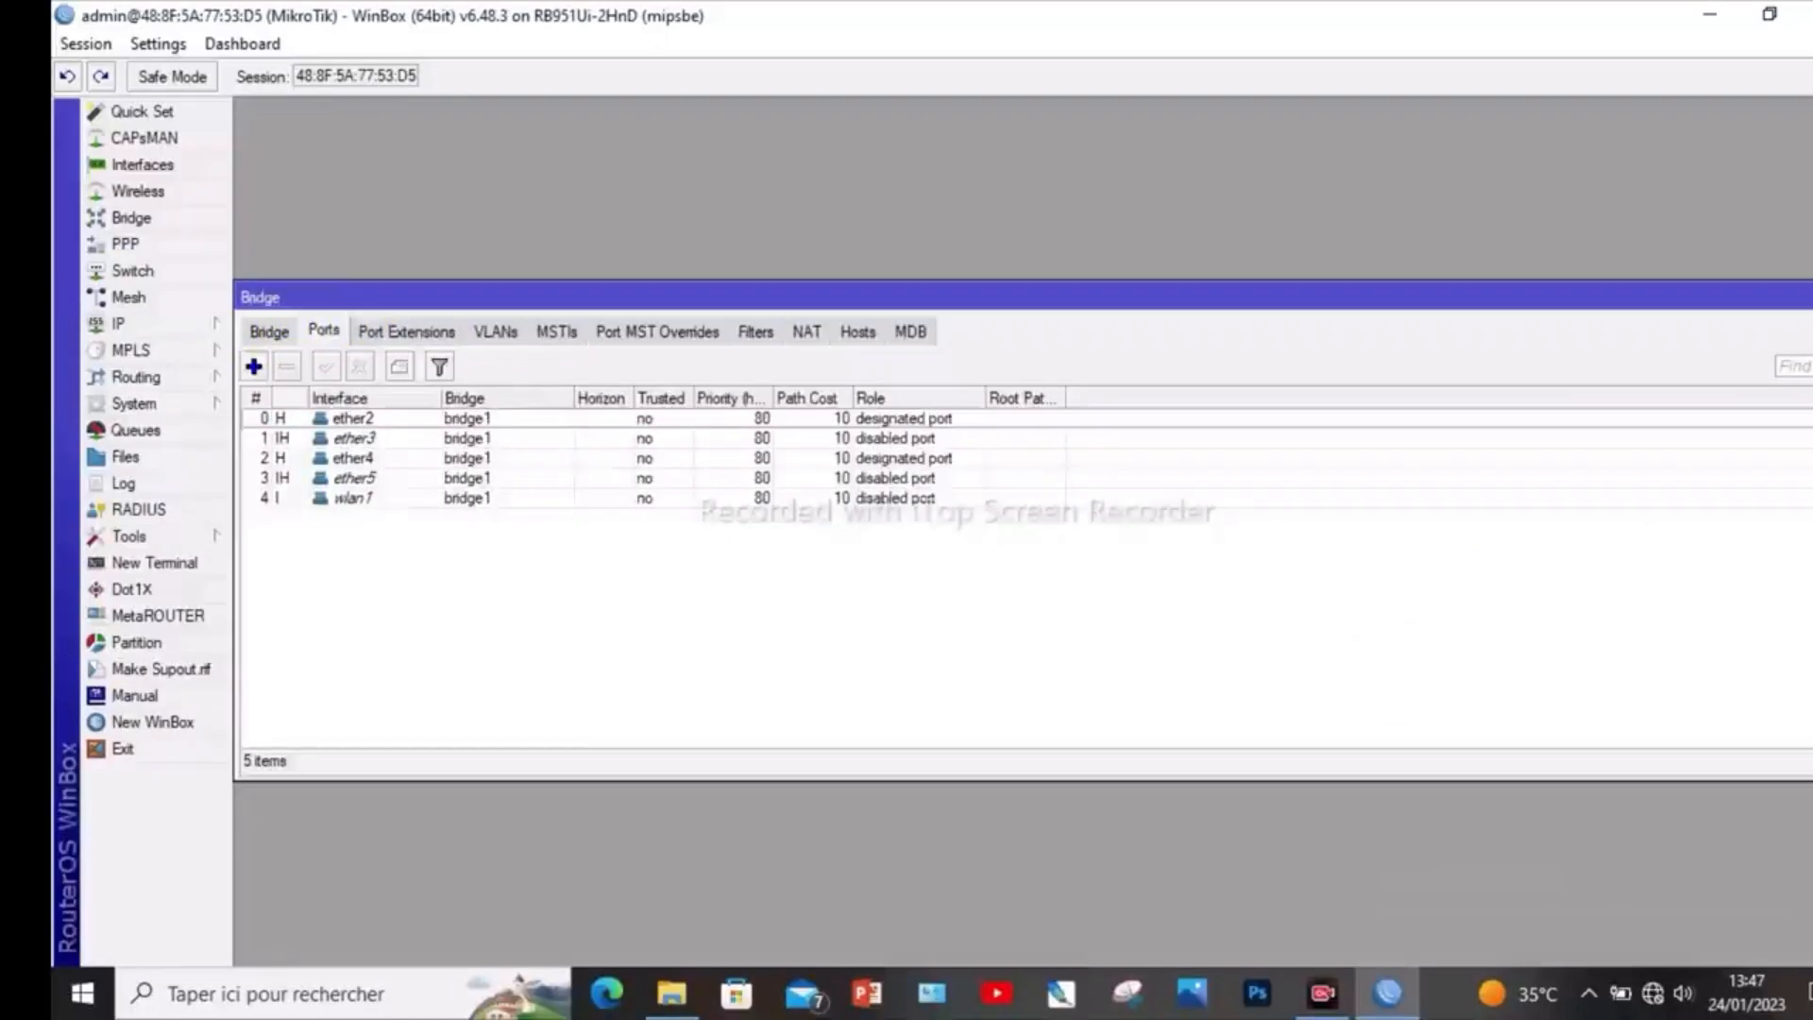
click(1811, 298)
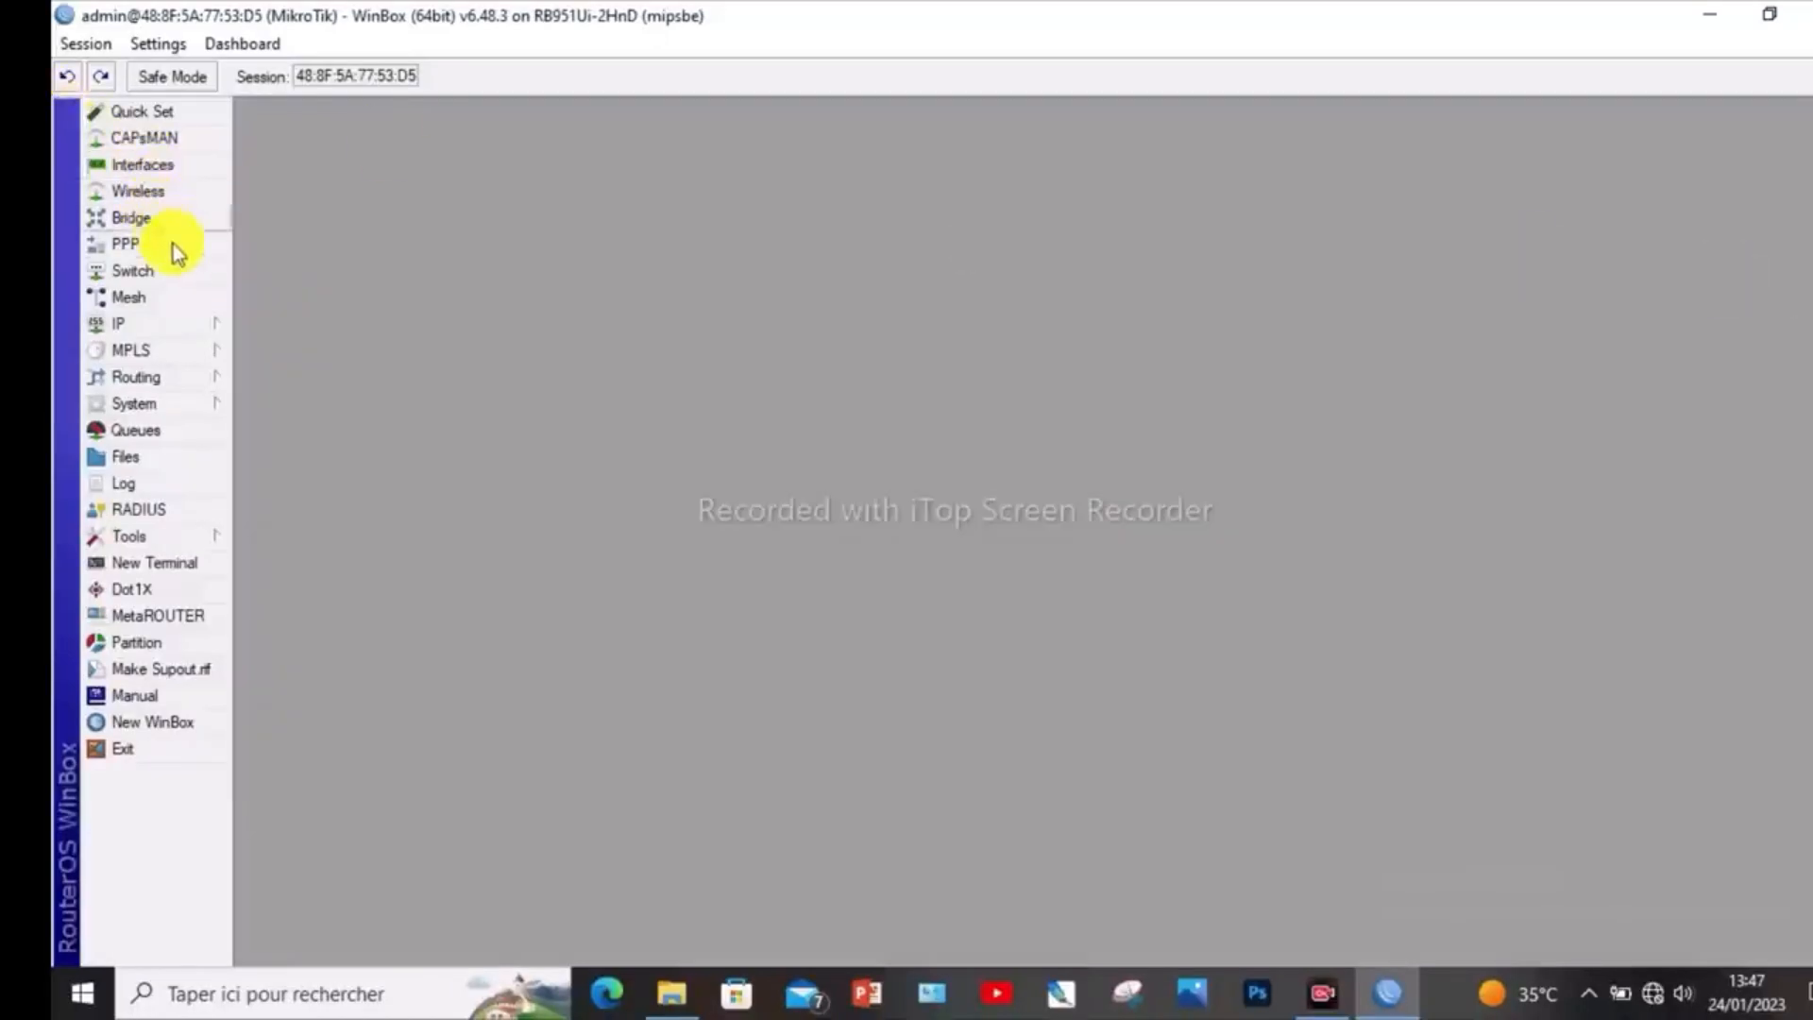
- Draft a firewall NAT rule on the srcnat chain with out interface ether1 and action masquerade, discard it, and close the firewall settings
click(166, 321)
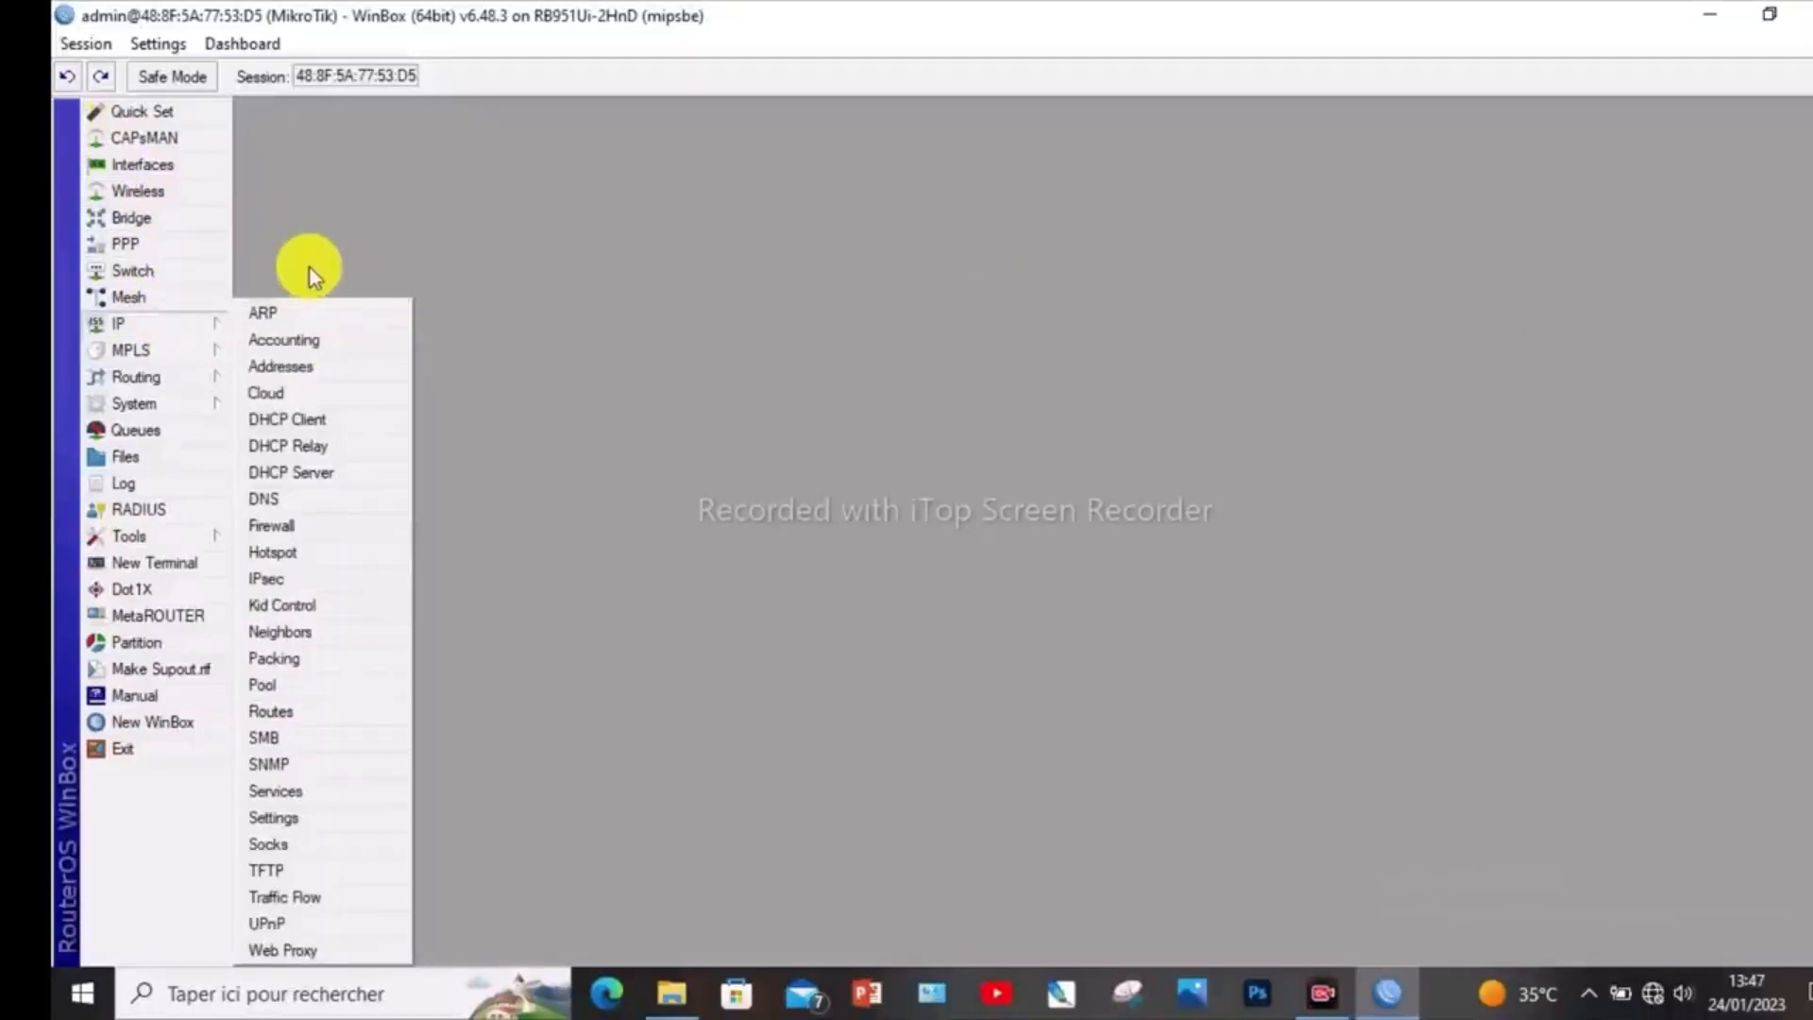
click(316, 535)
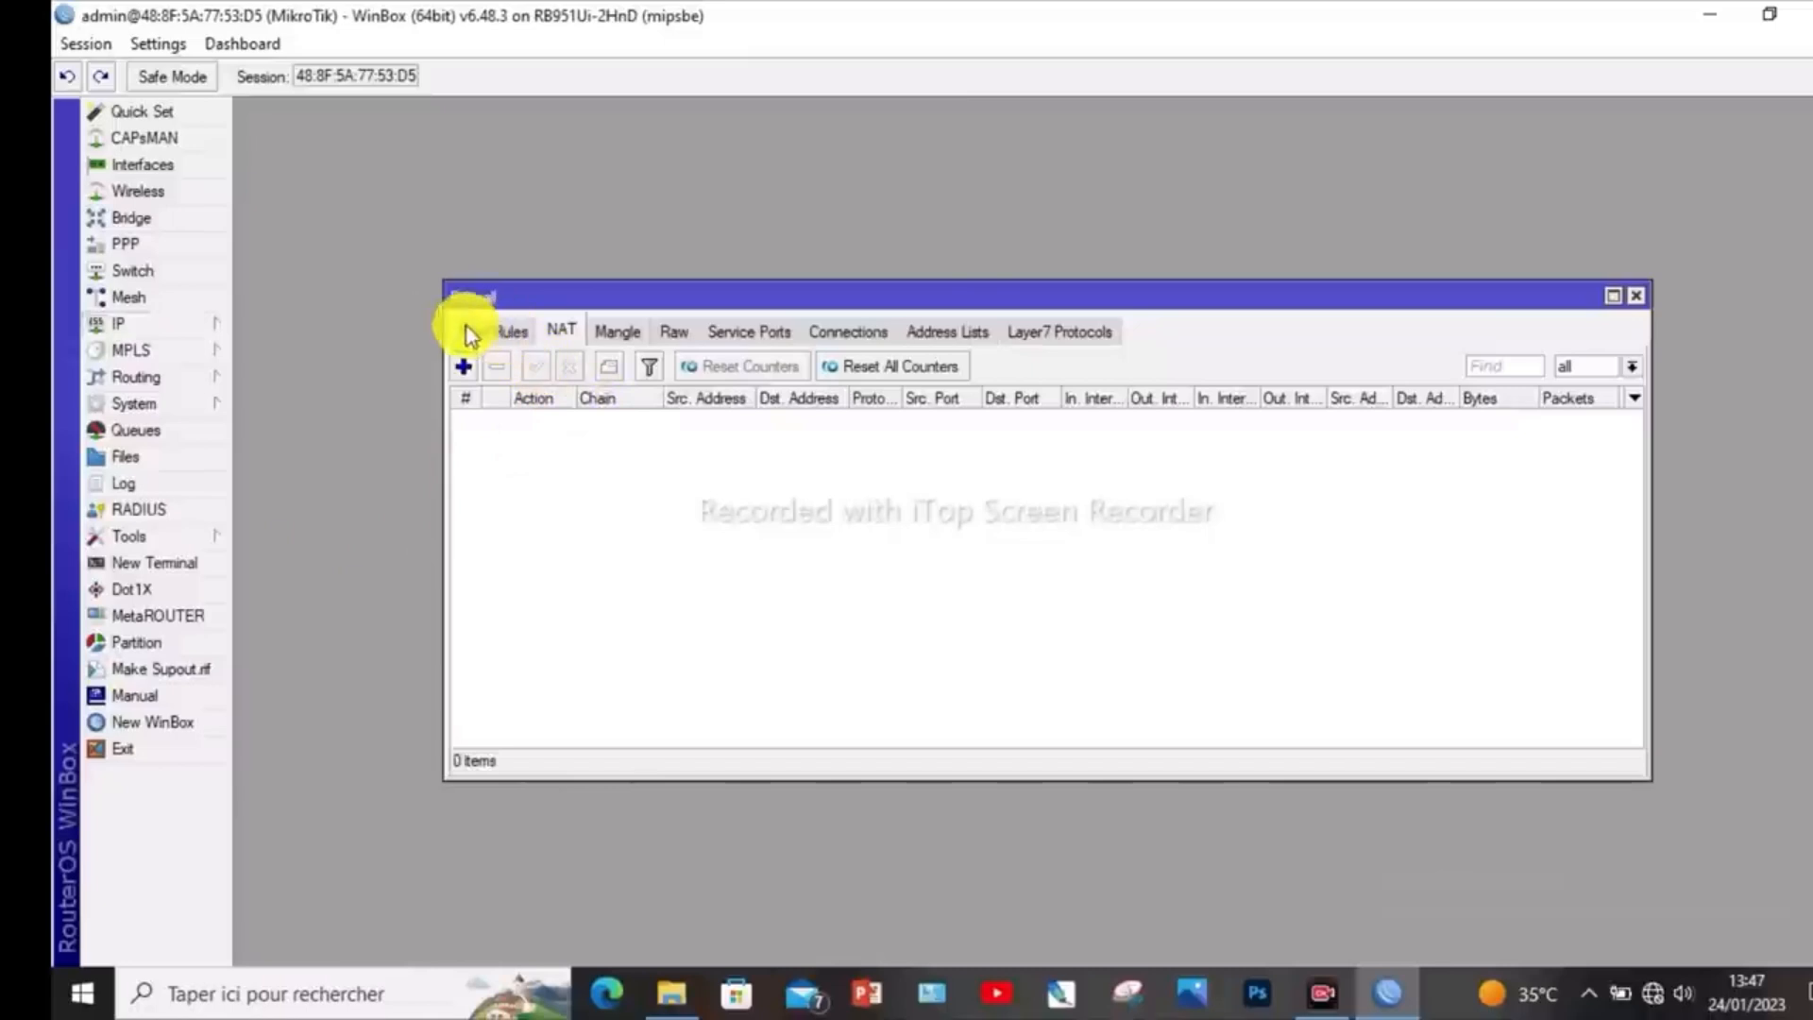
click(569, 330)
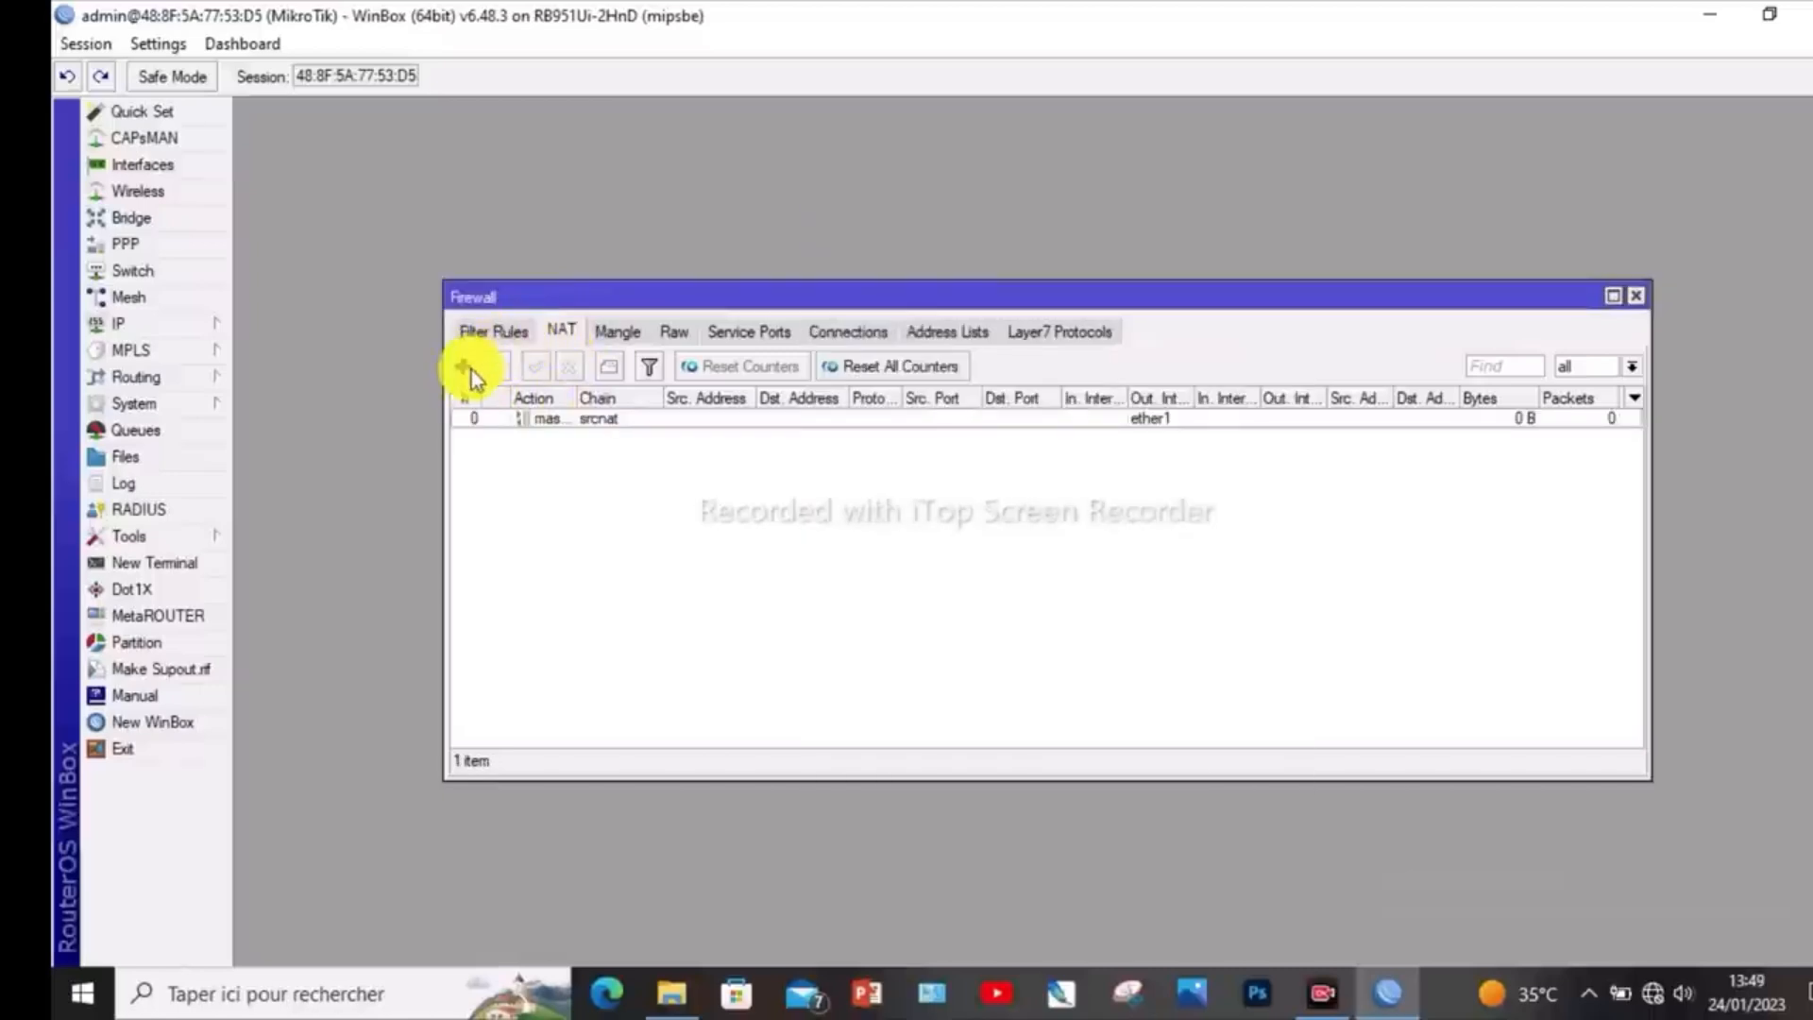
click(463, 367)
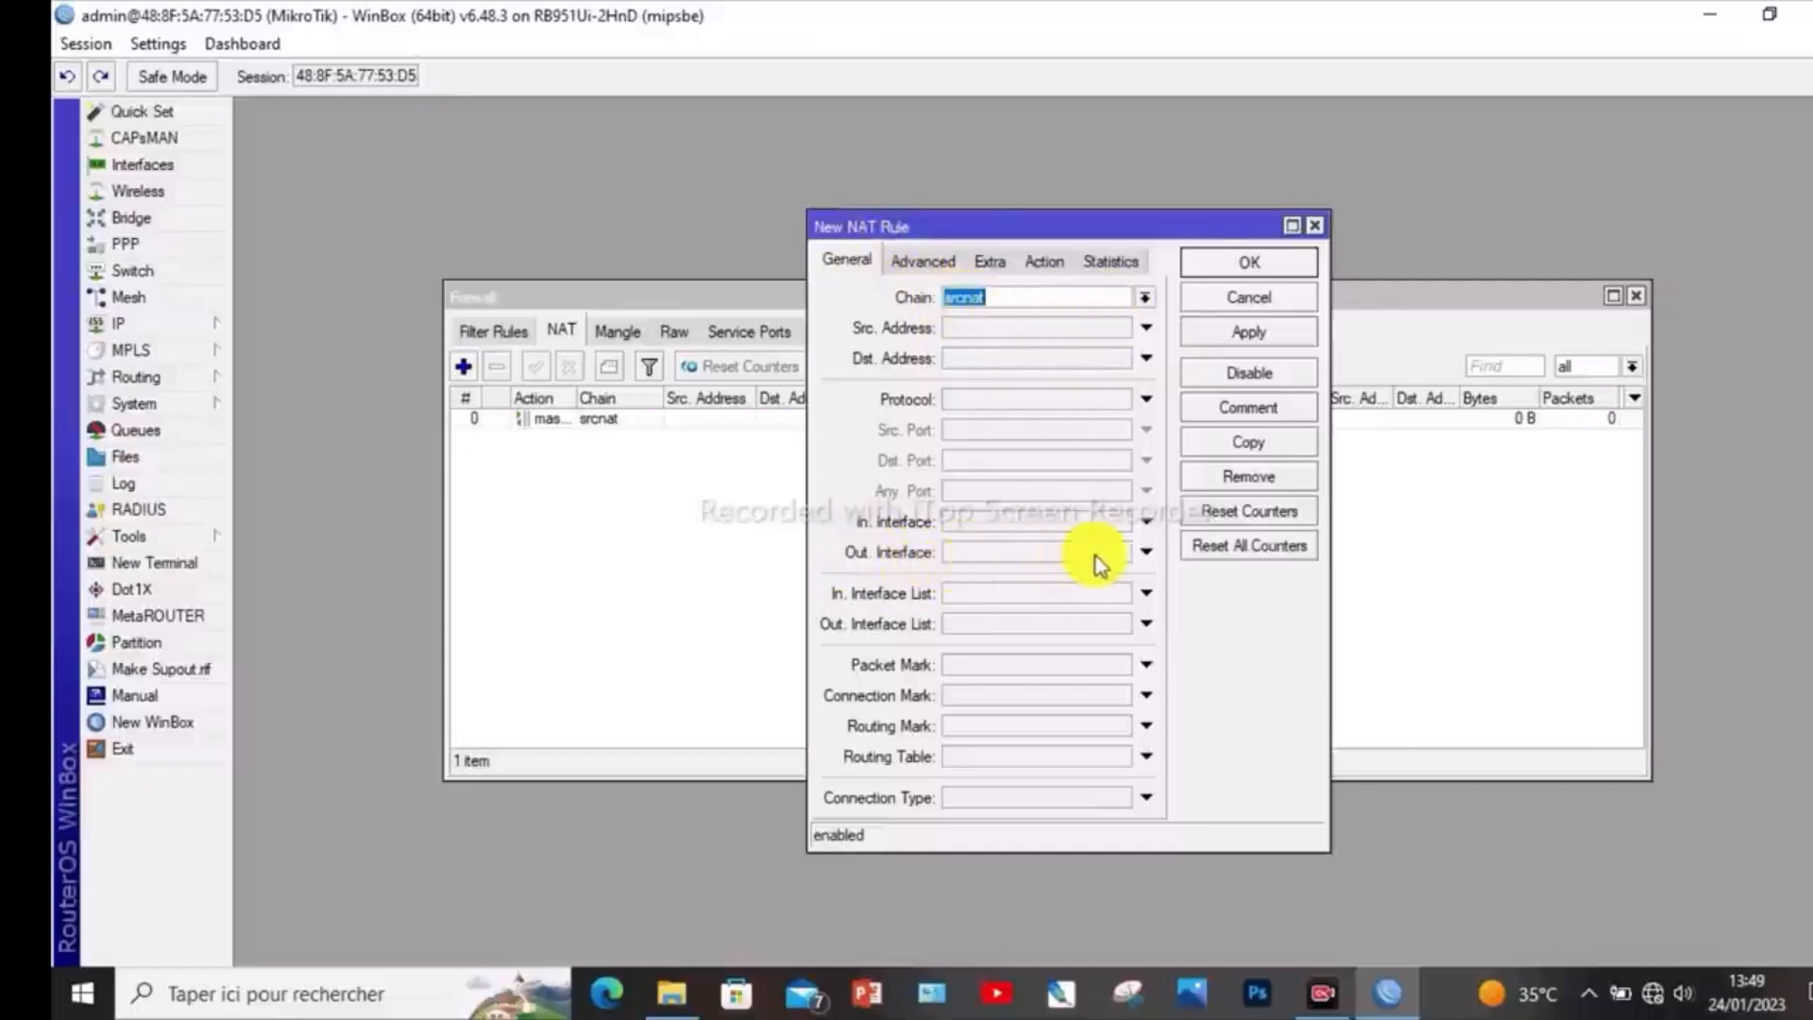
click(1148, 551)
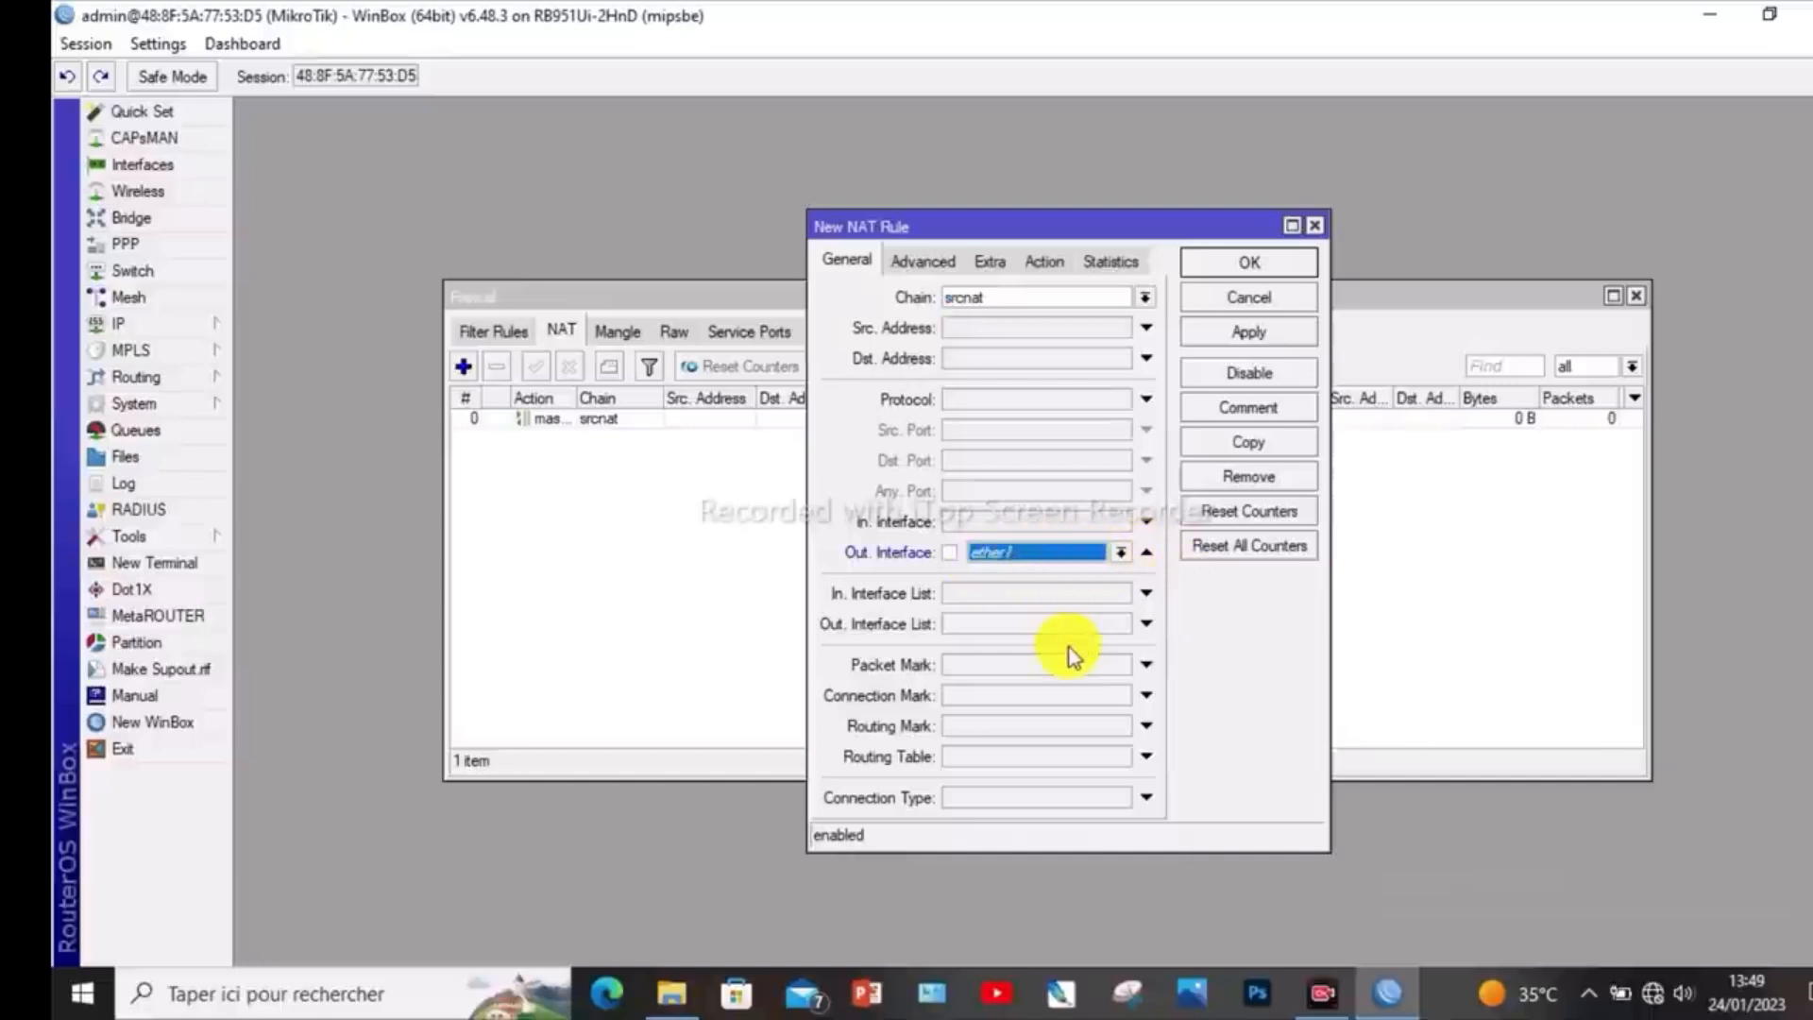
click(1046, 260)
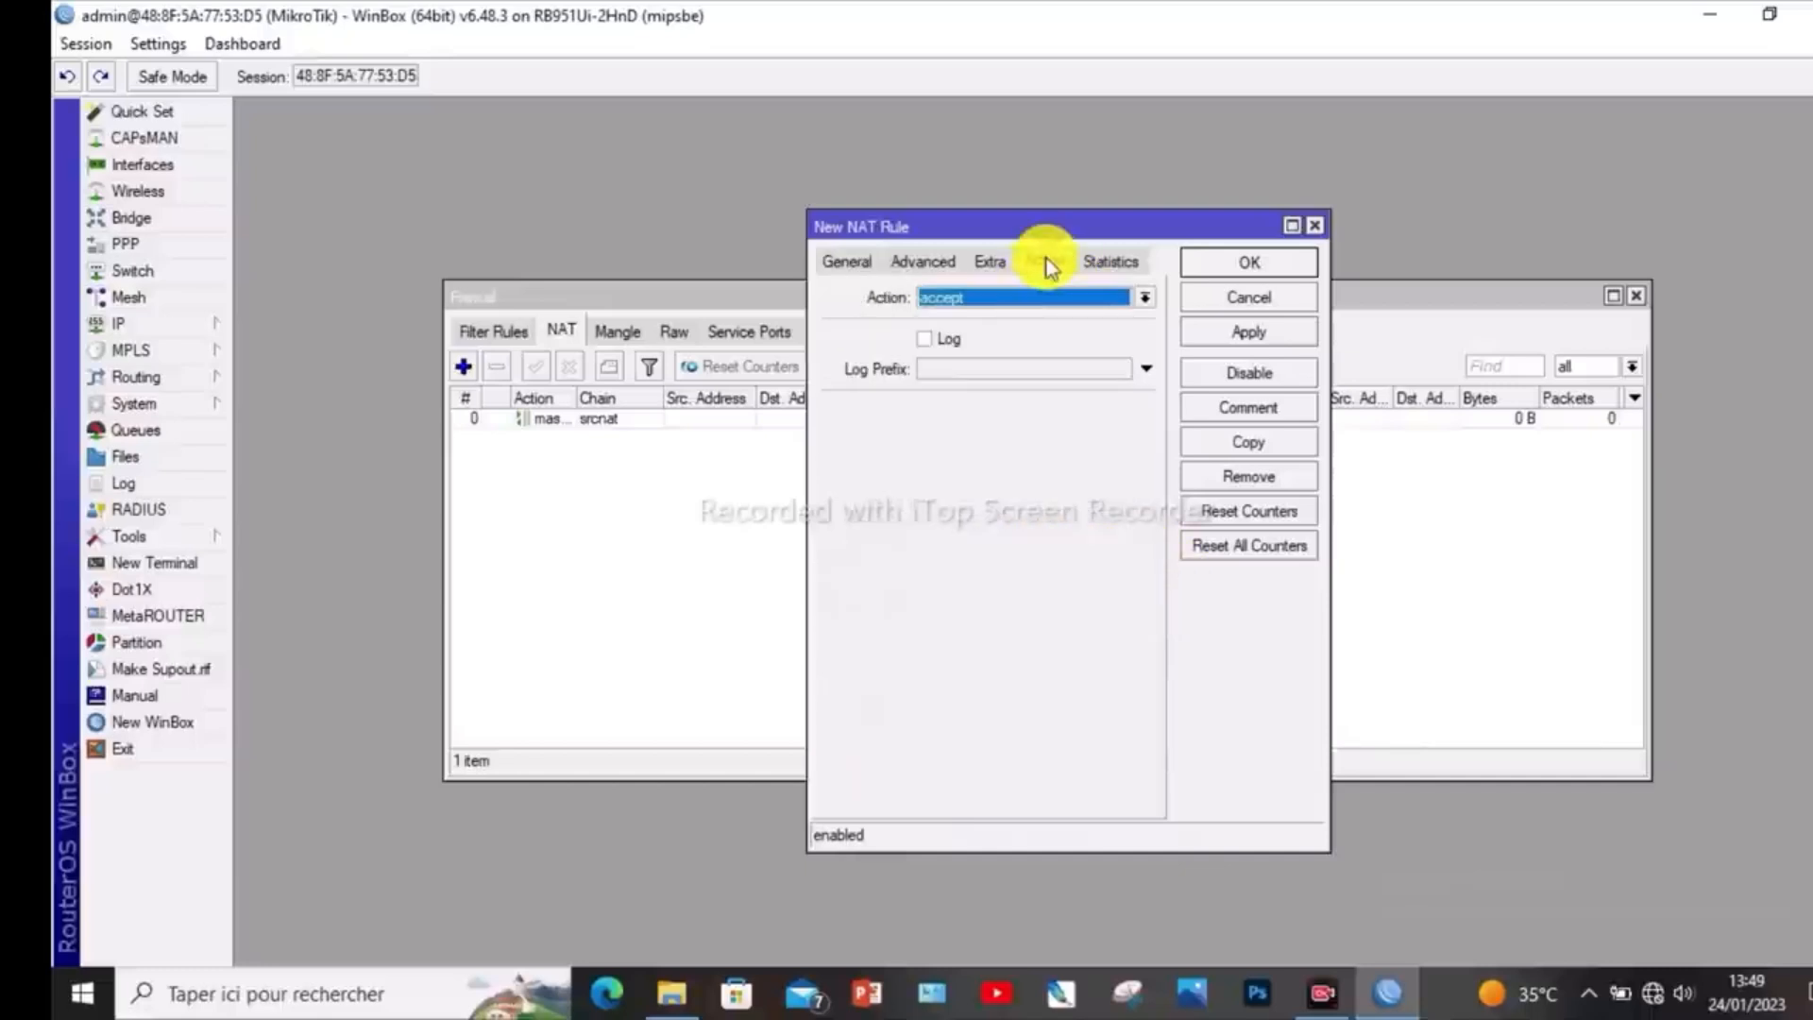
click(1142, 300)
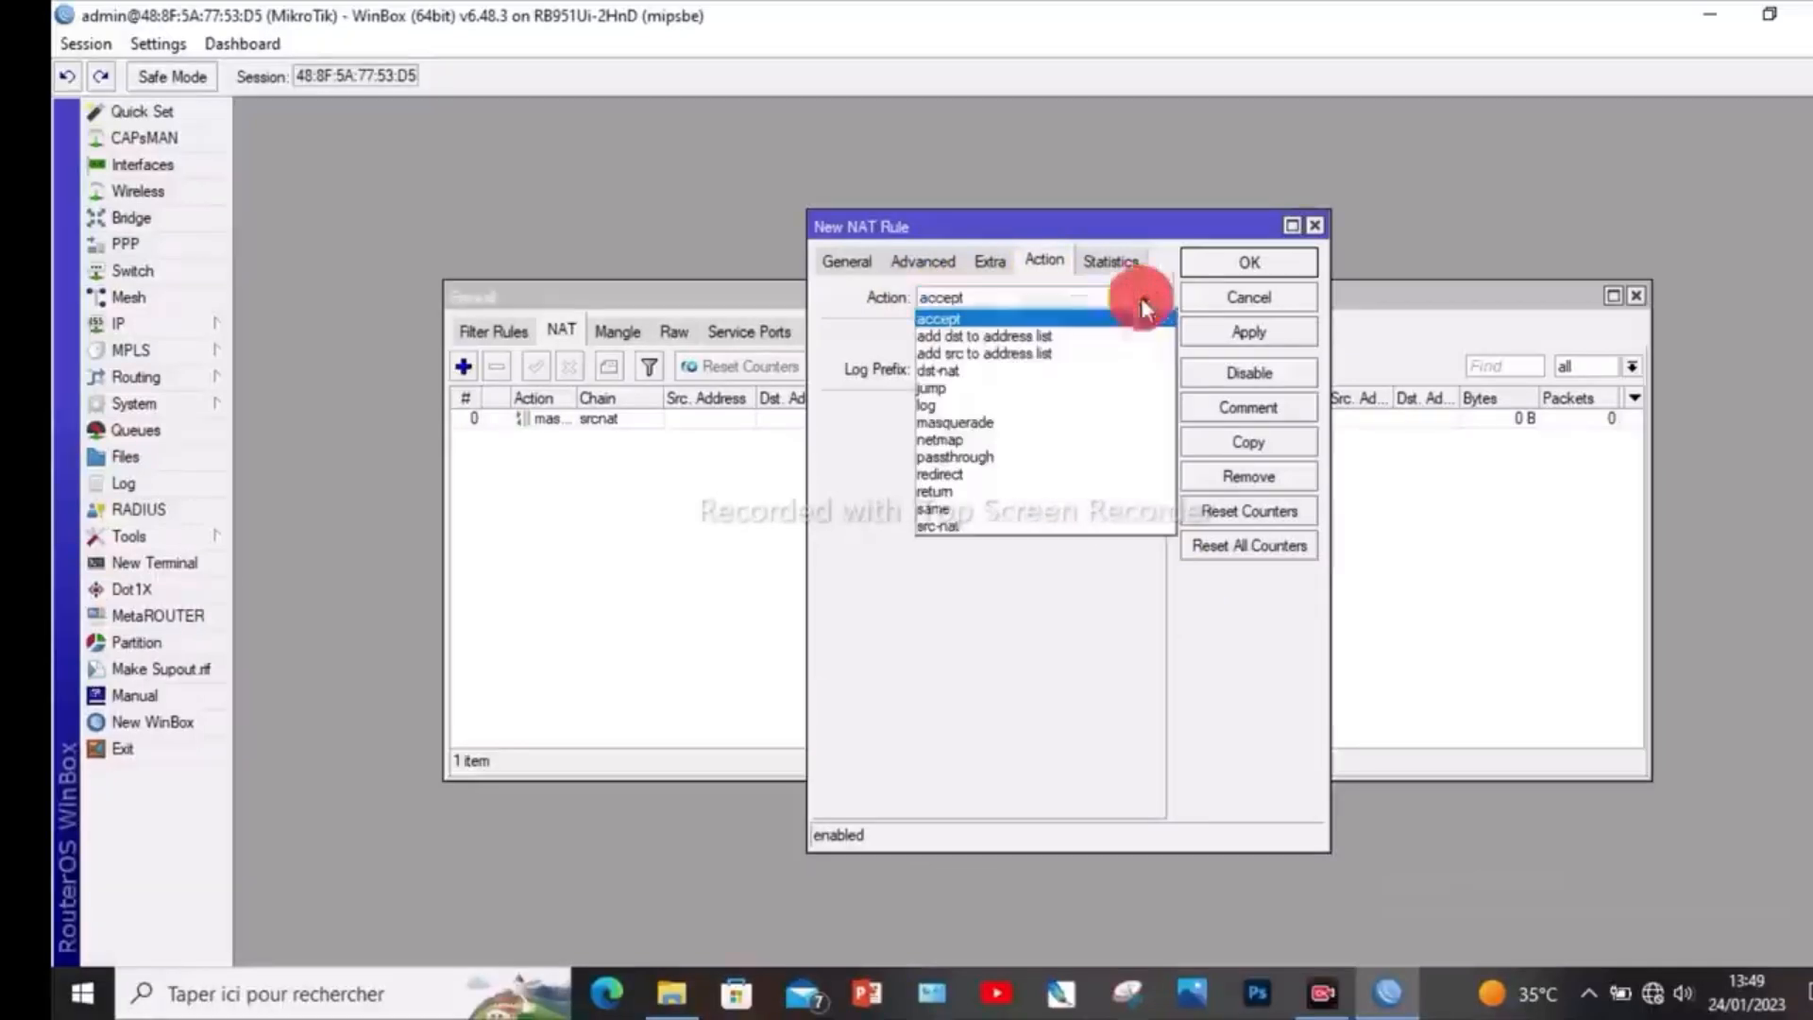
click(1093, 422)
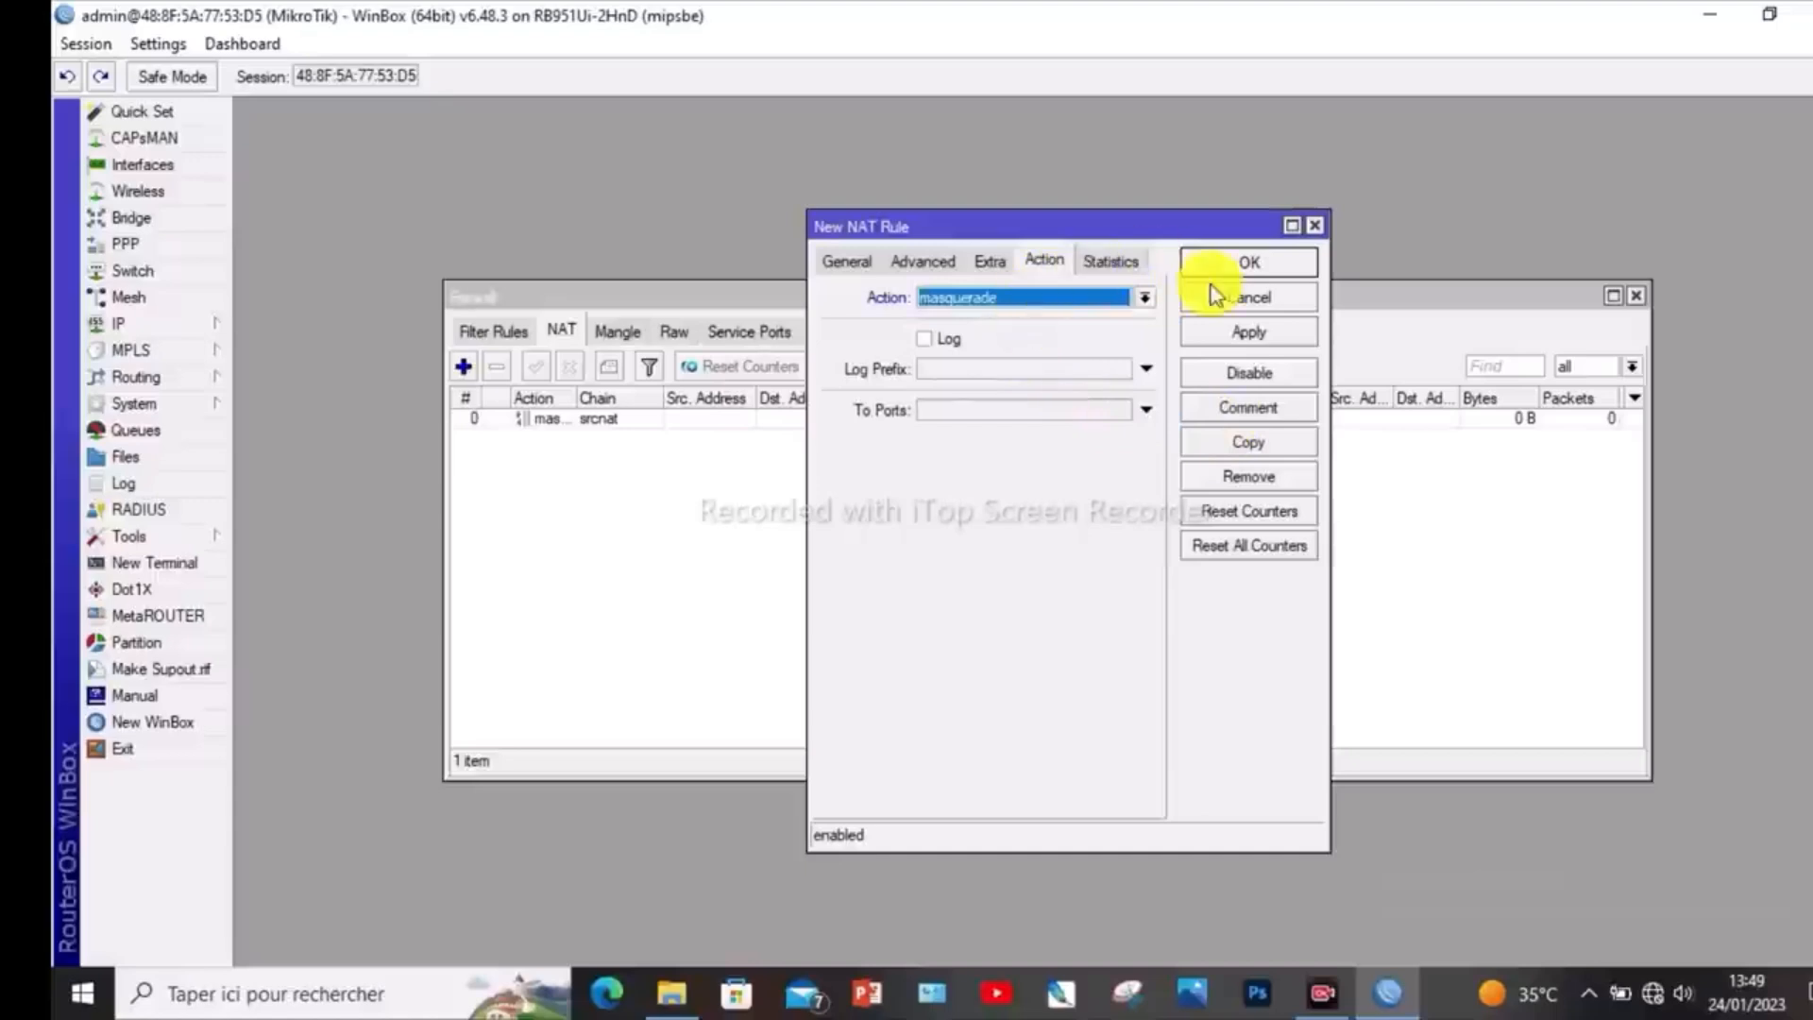
click(1316, 225)
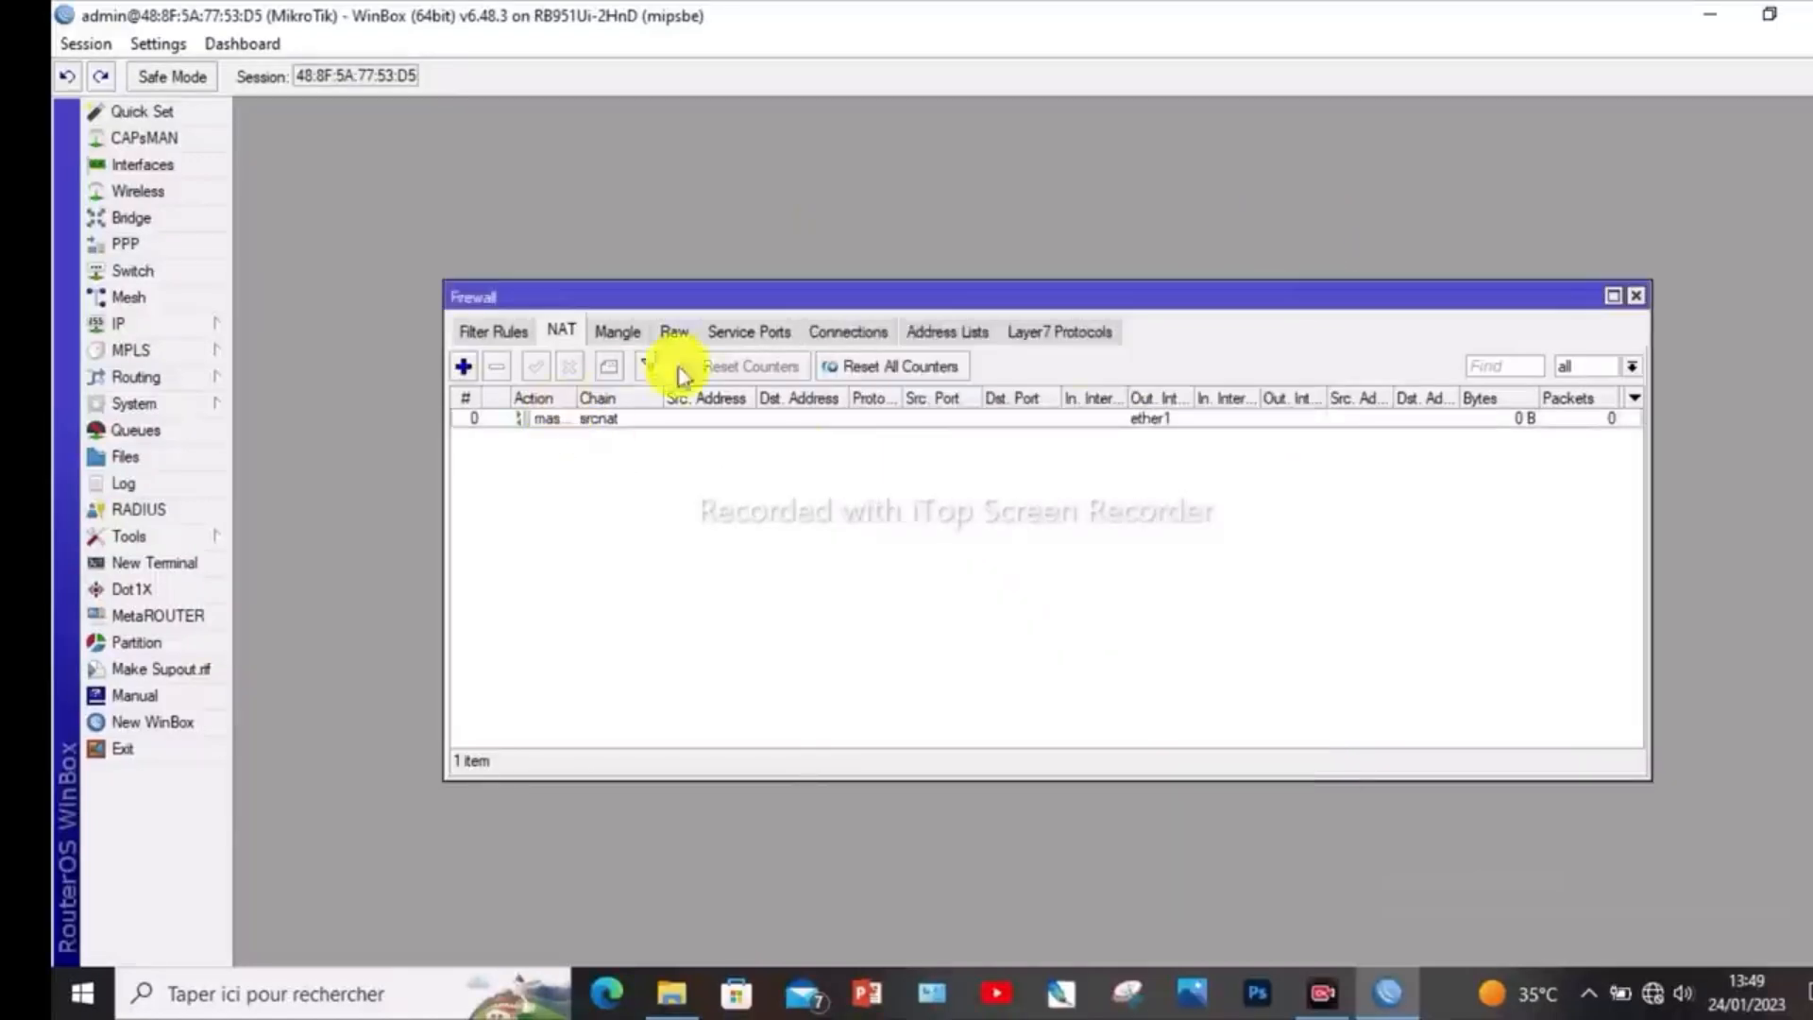
click(1639, 296)
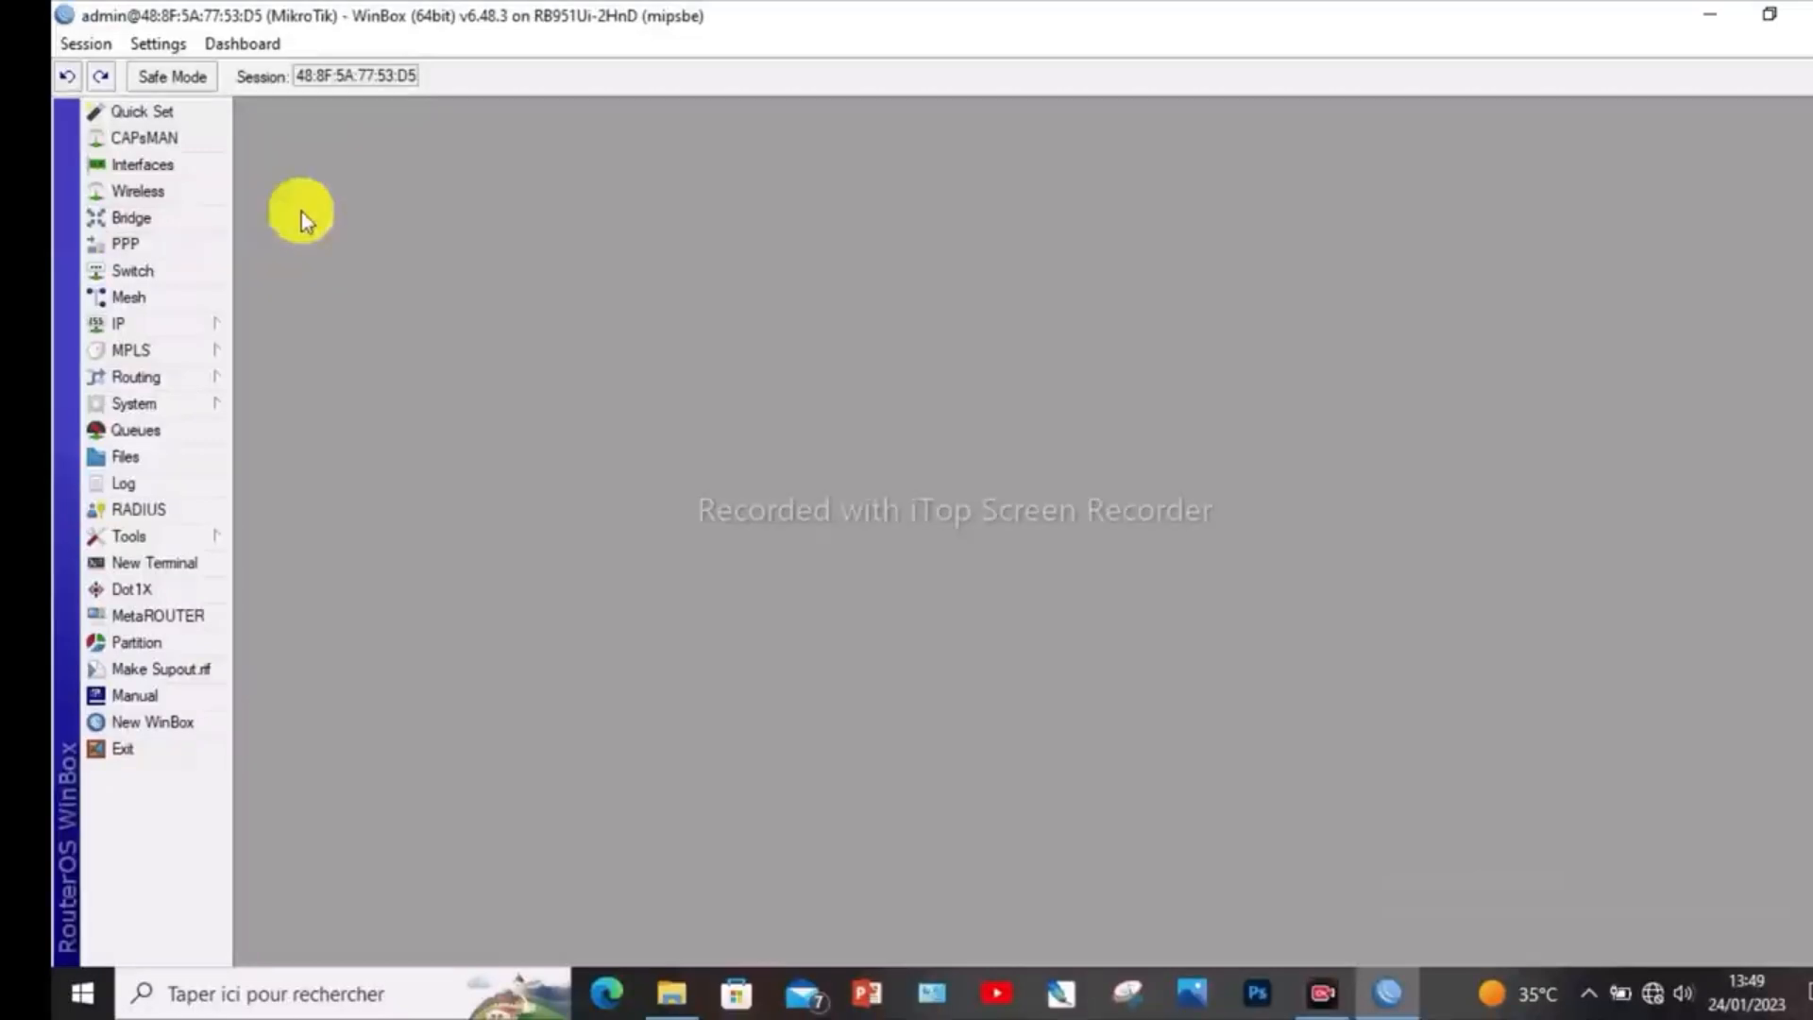
- Start the DHCP server setup and choose bridge1 as the DHCP server interface
click(162, 321)
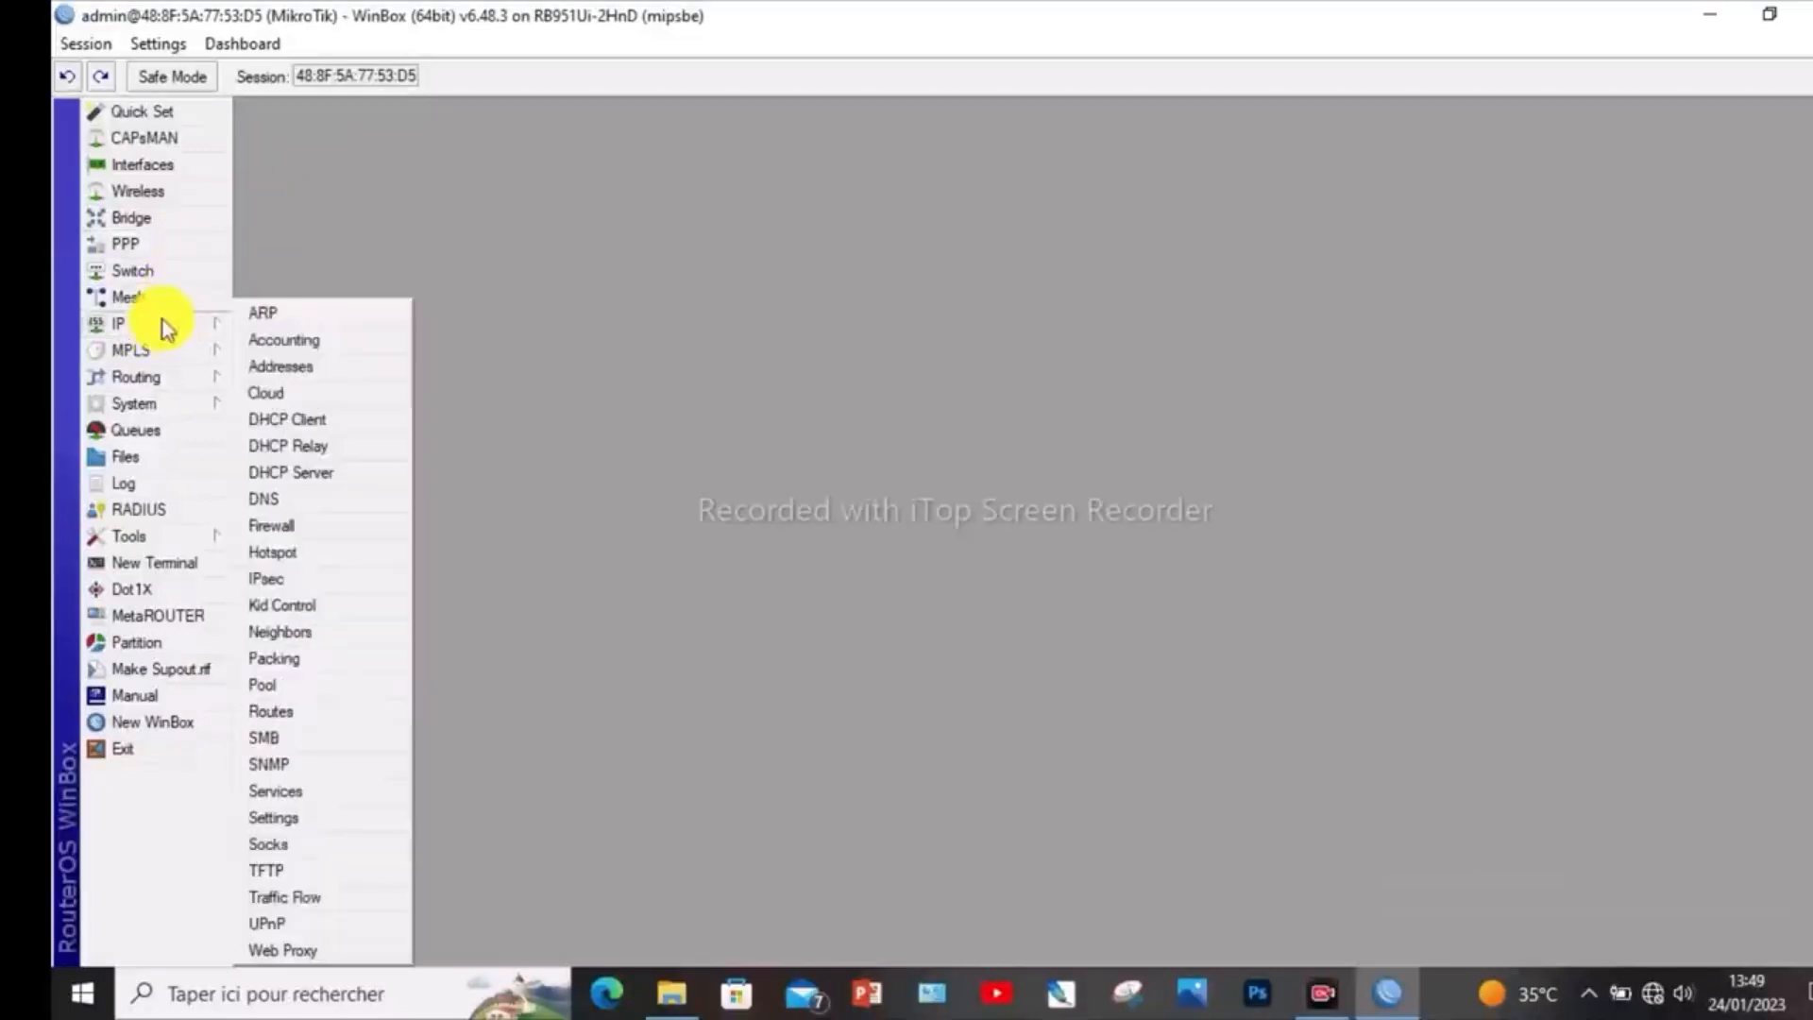
click(346, 473)
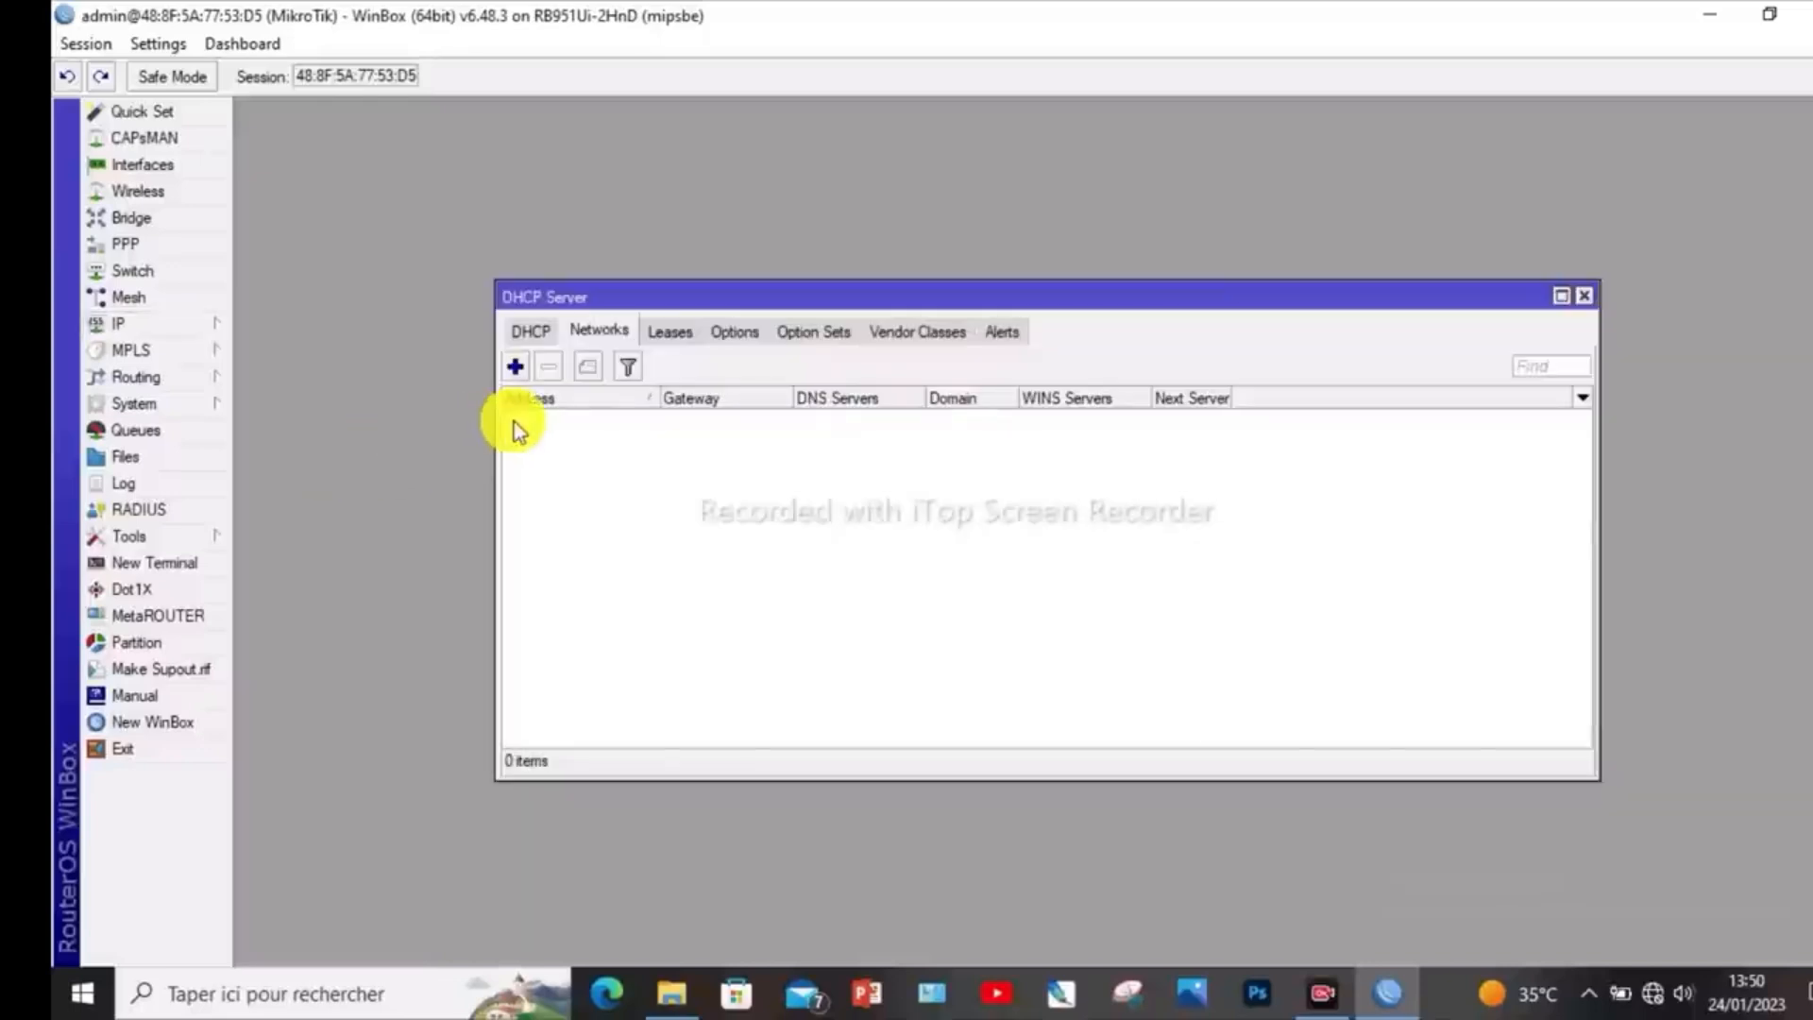
click(529, 330)
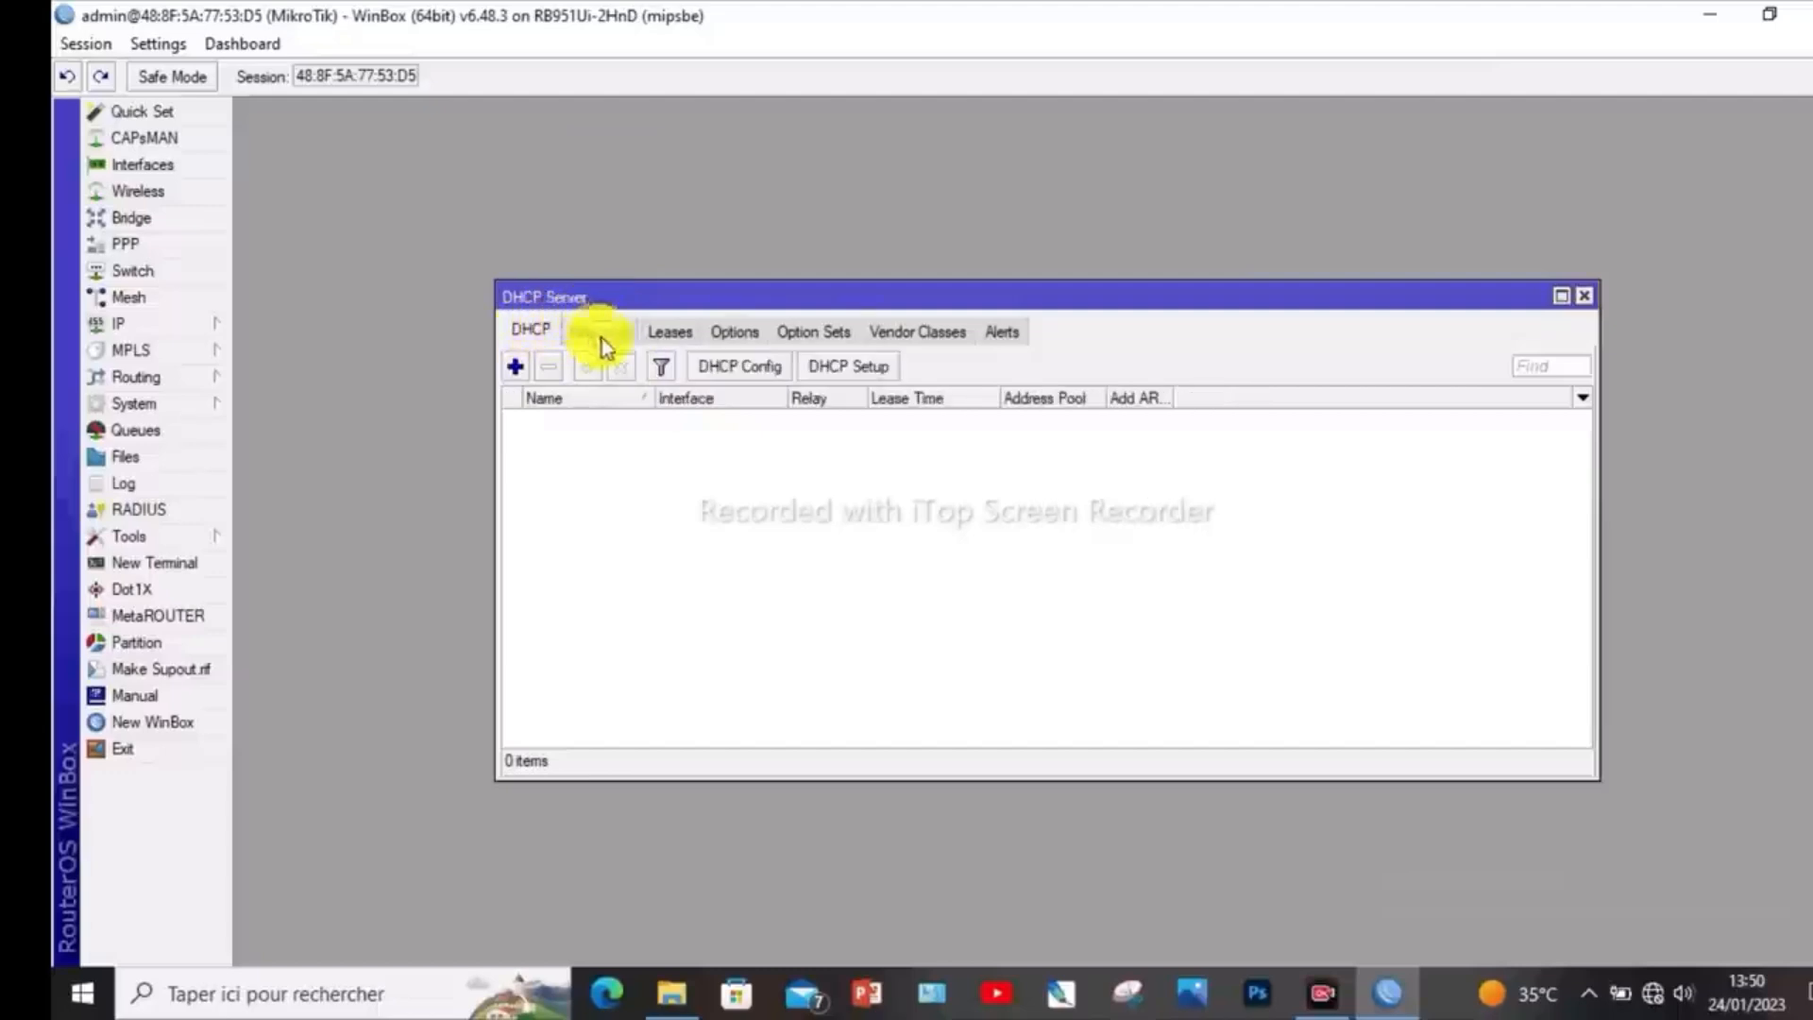
click(863, 365)
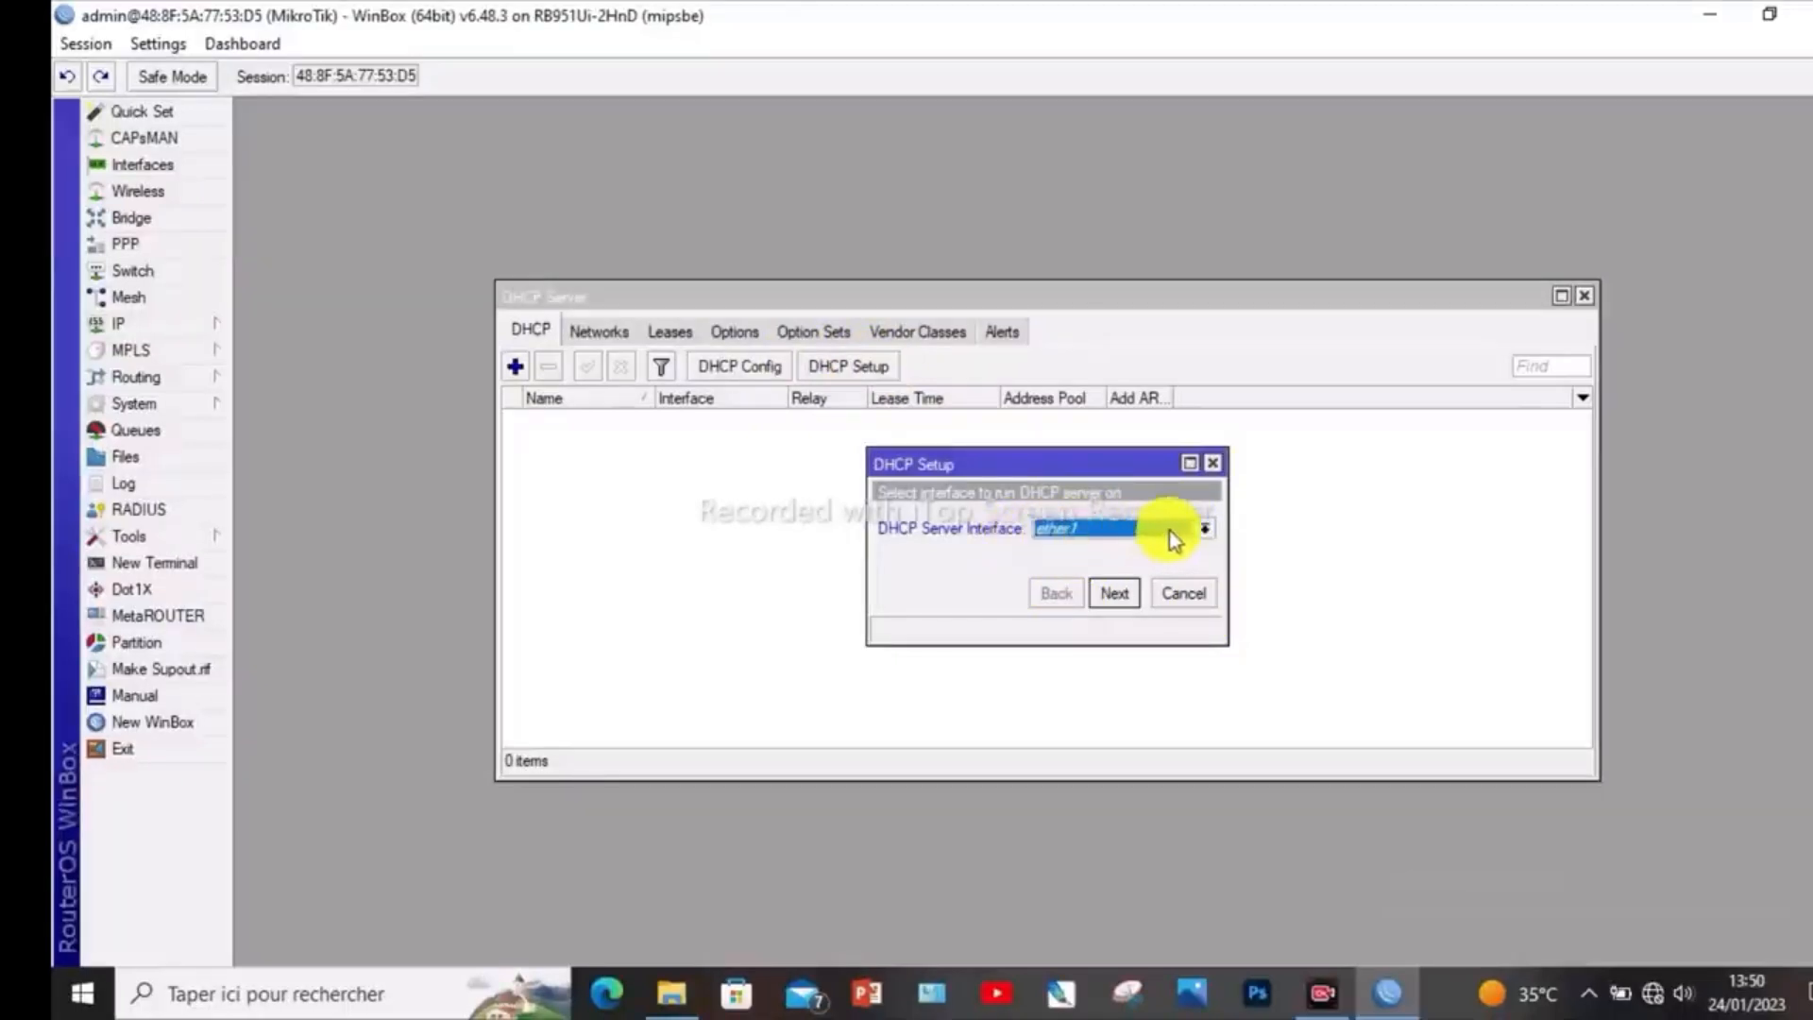
click(1203, 529)
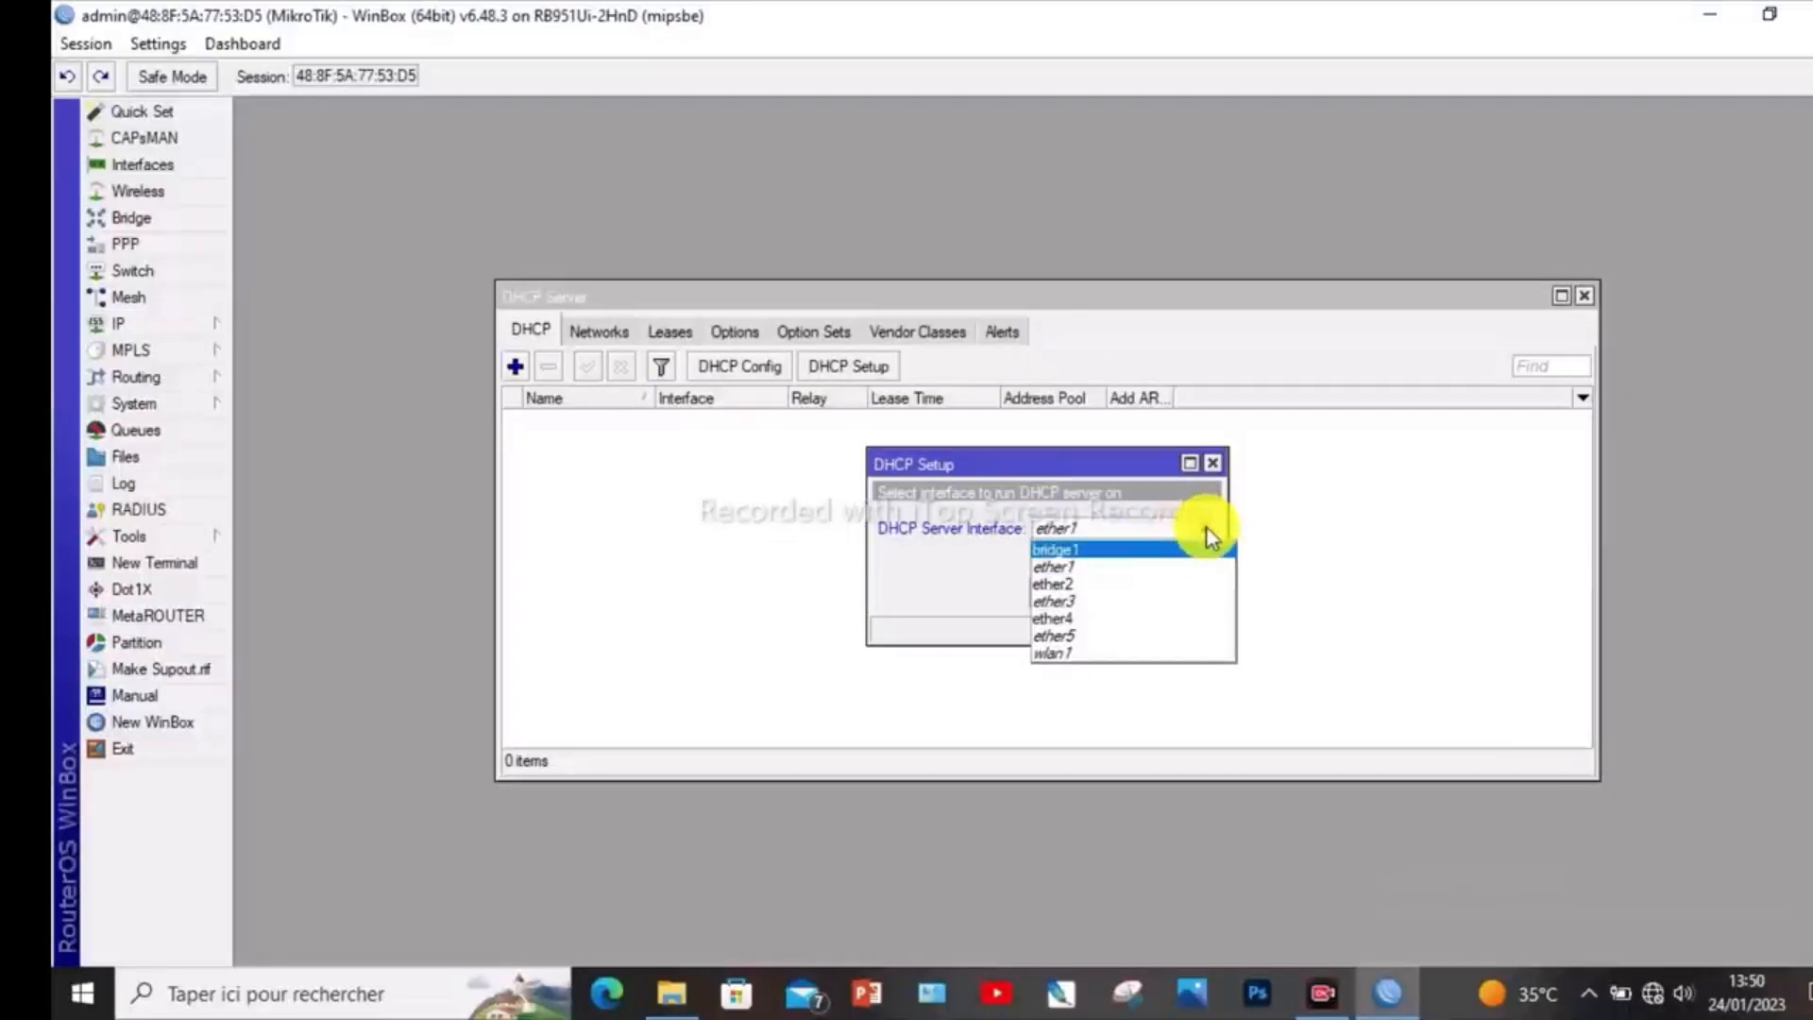
click(1091, 550)
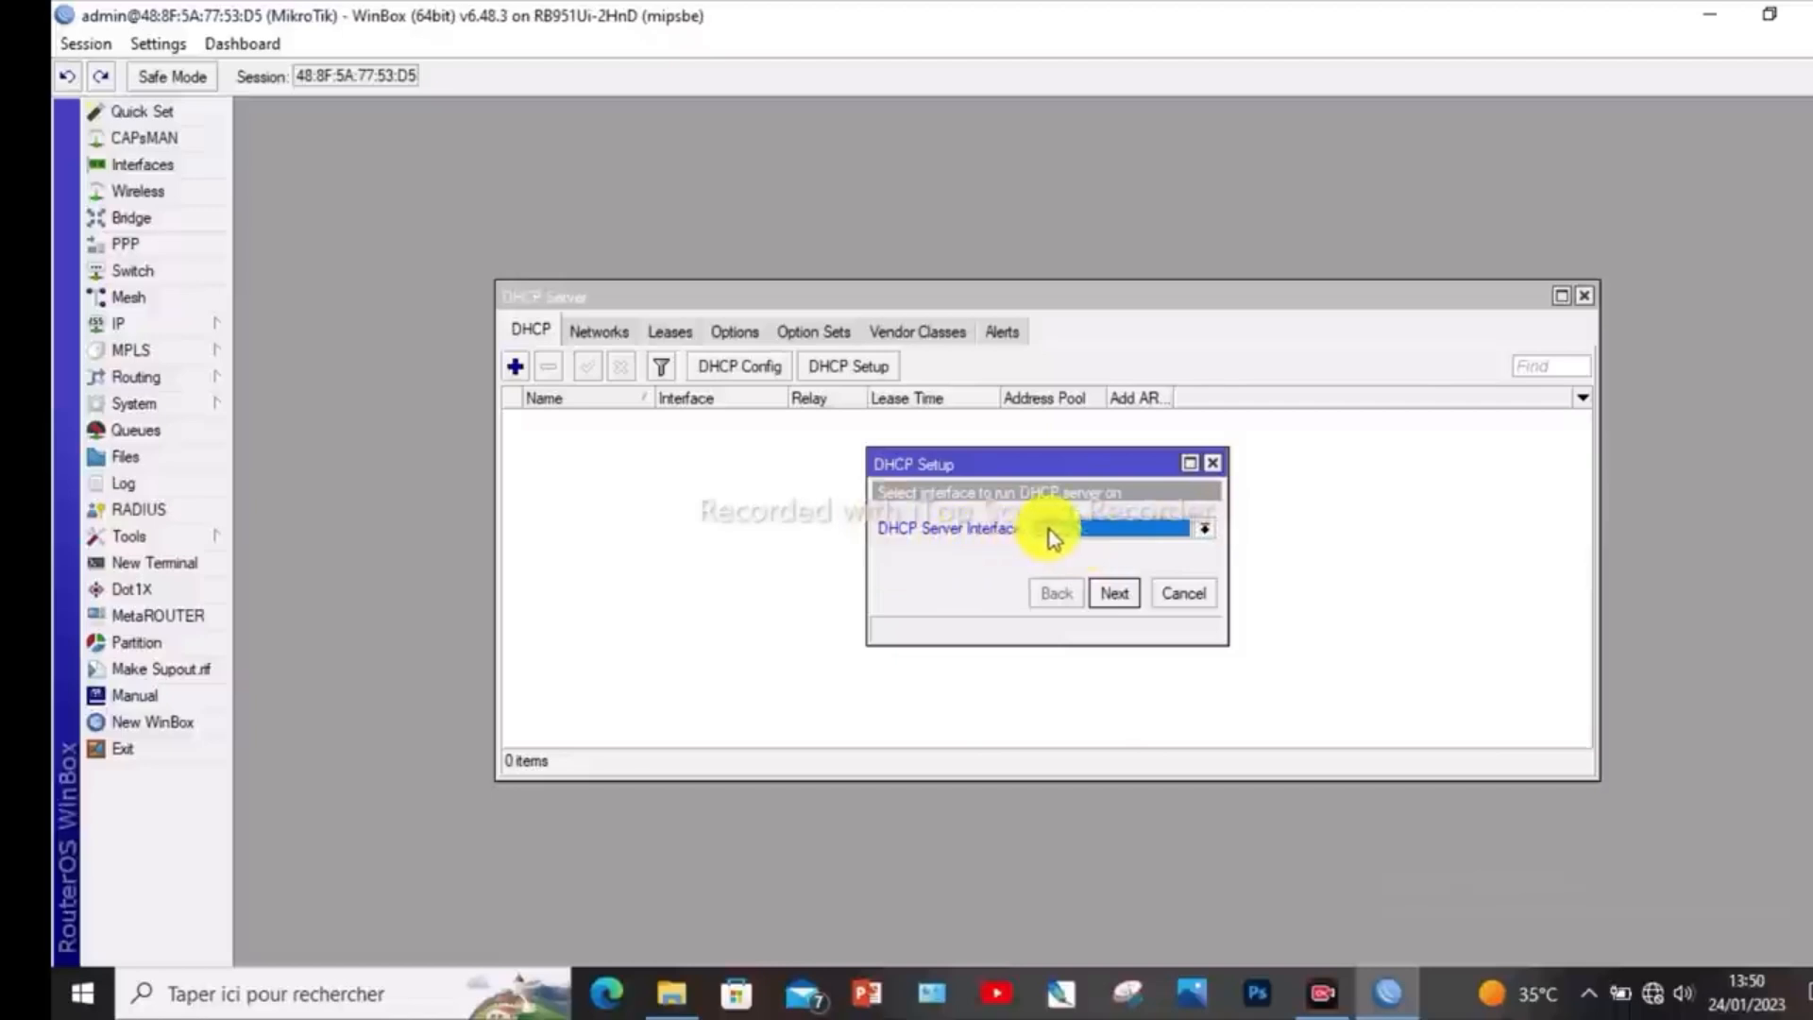
click(1122, 595)
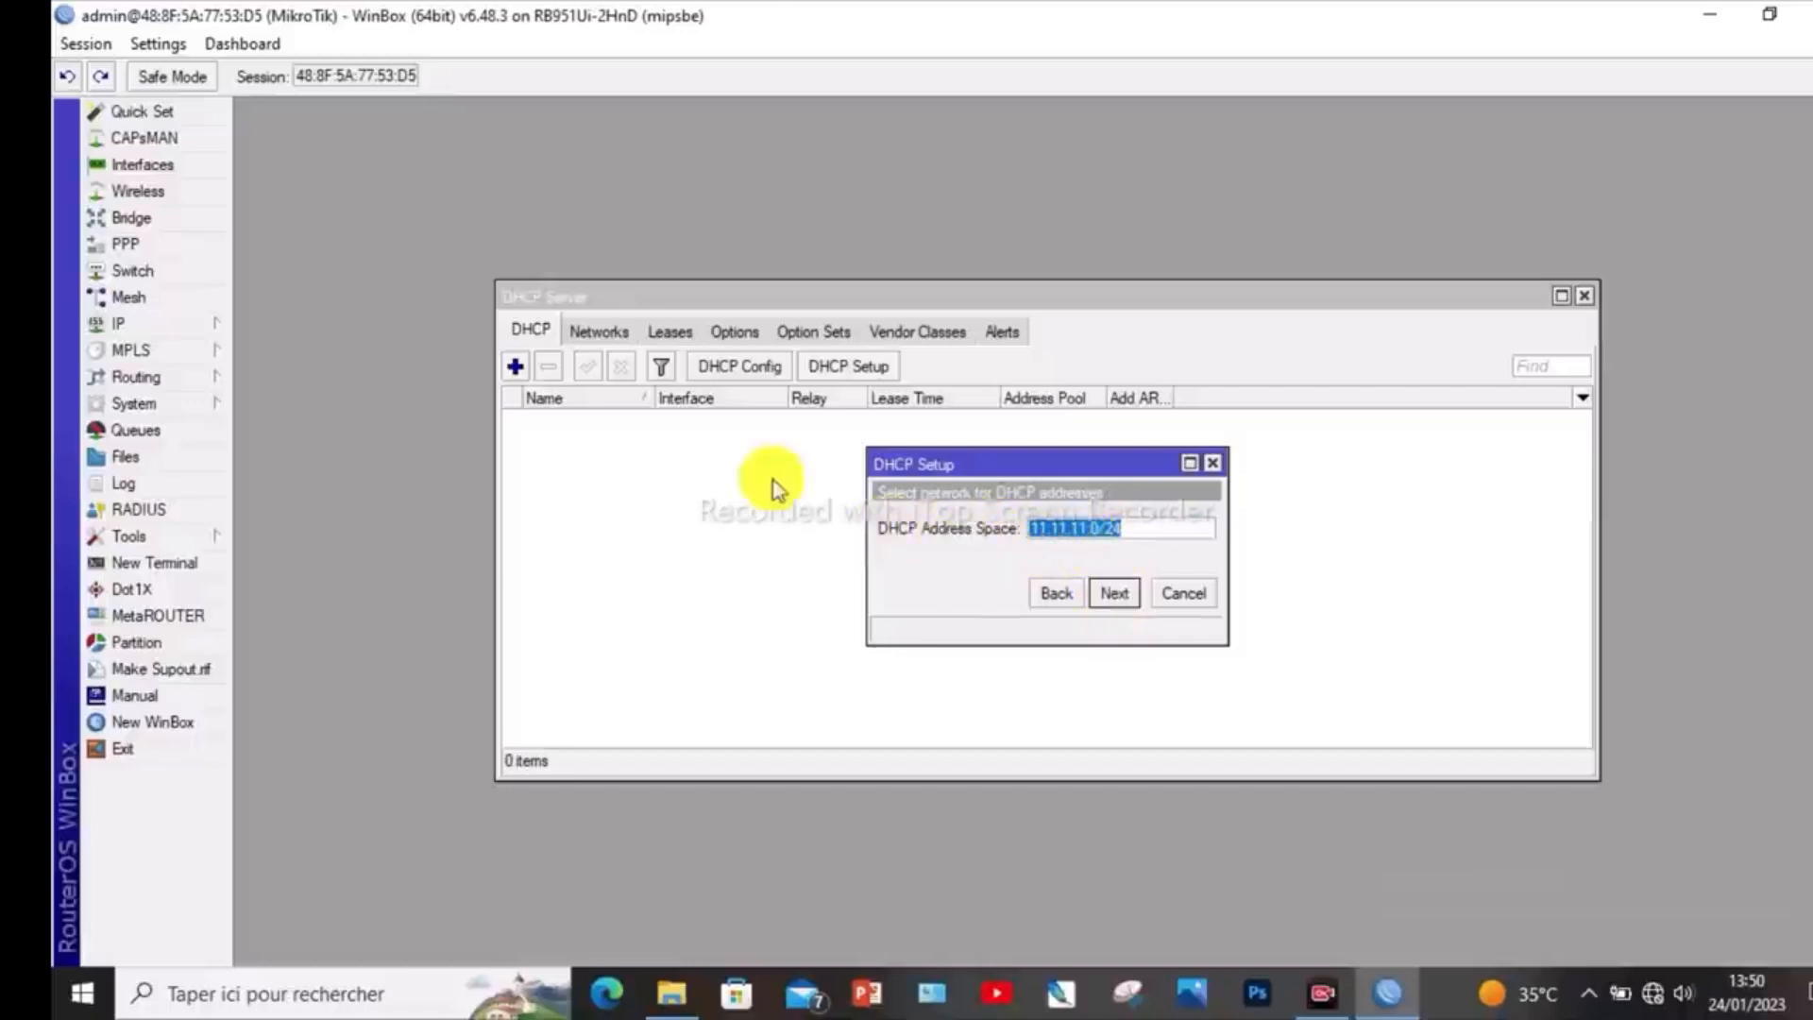
- Accept DHCP address space 11.11.11.0/24, gateway 11.11.11.1 and address pool 11.11.11.2-11.11.11.254
click(1114, 592)
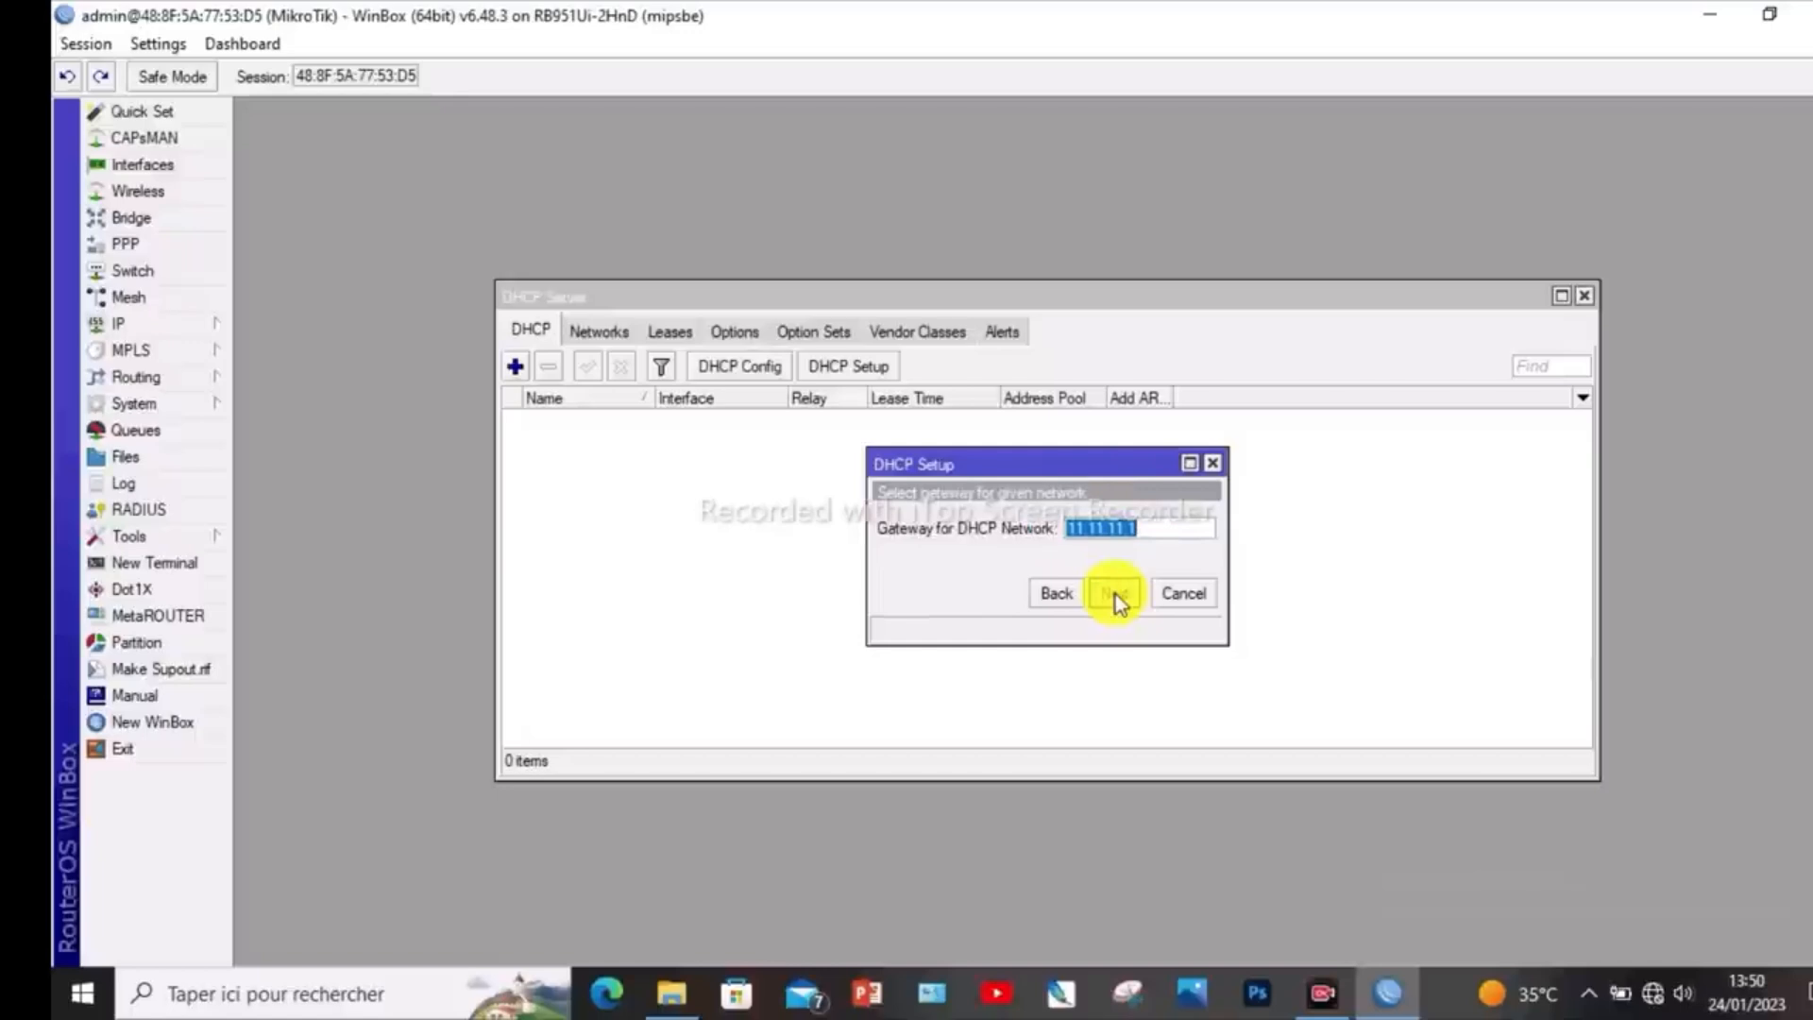
click(1119, 593)
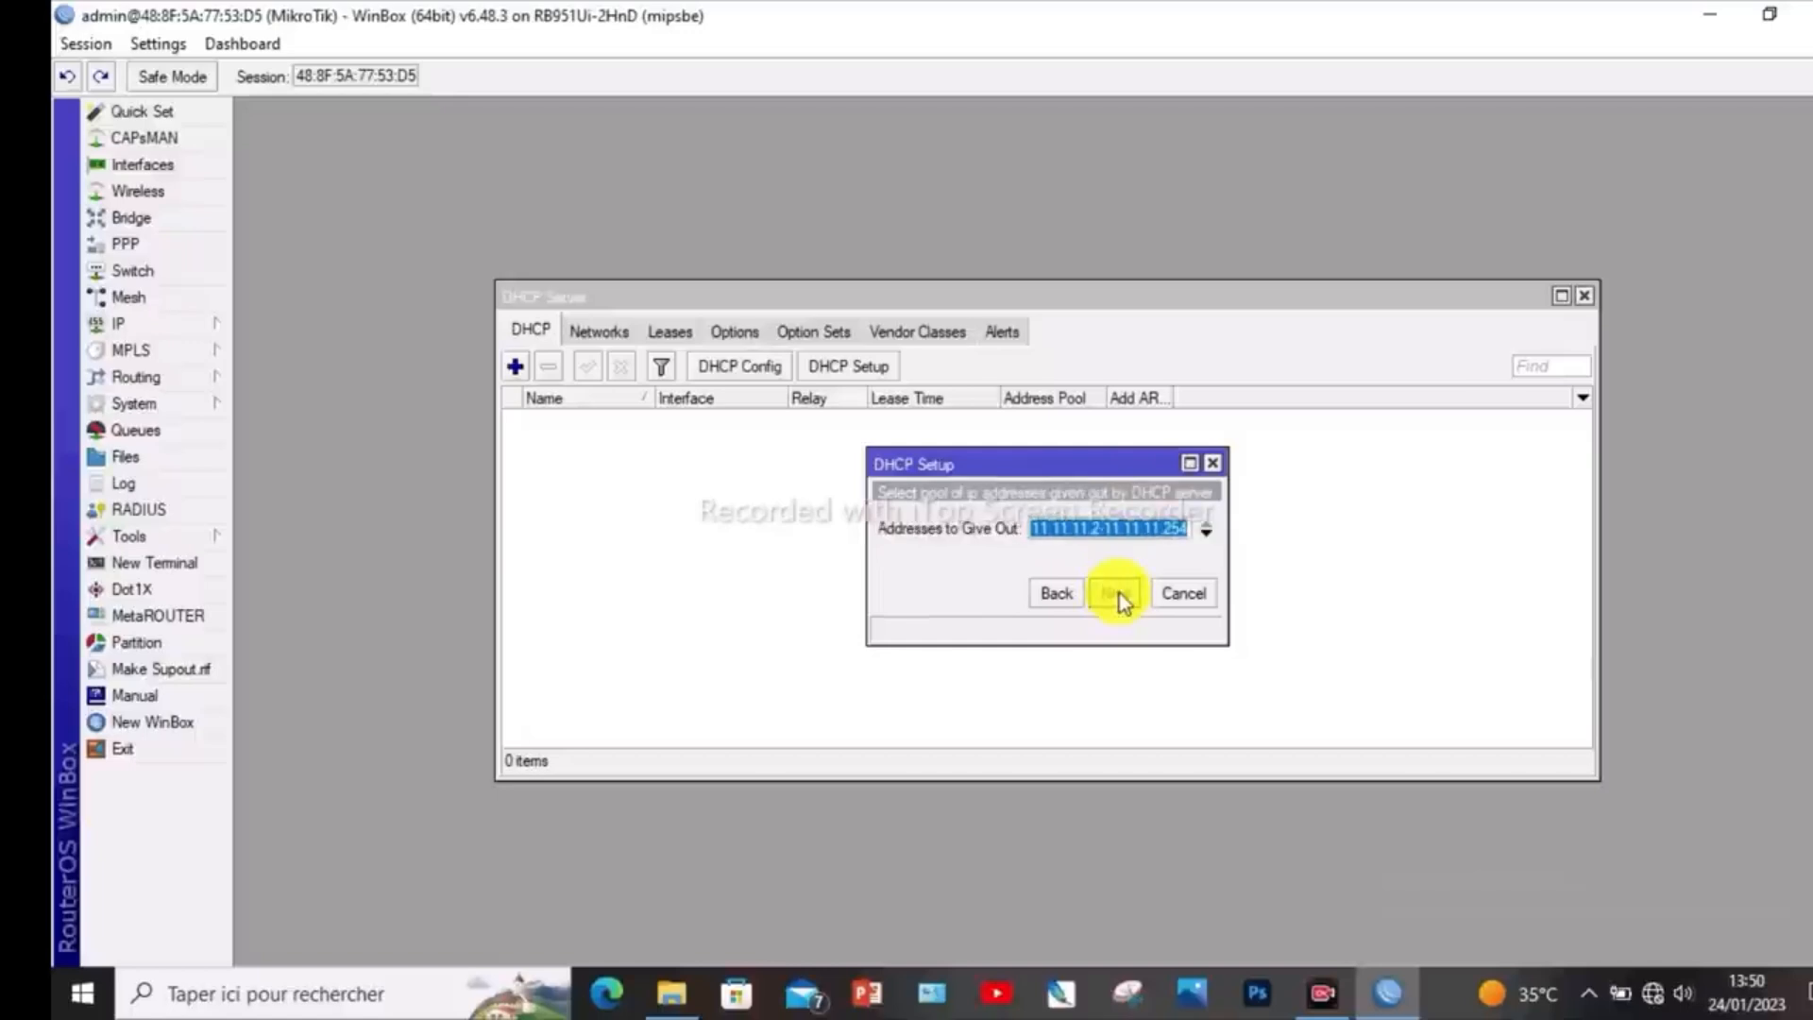
click(1119, 593)
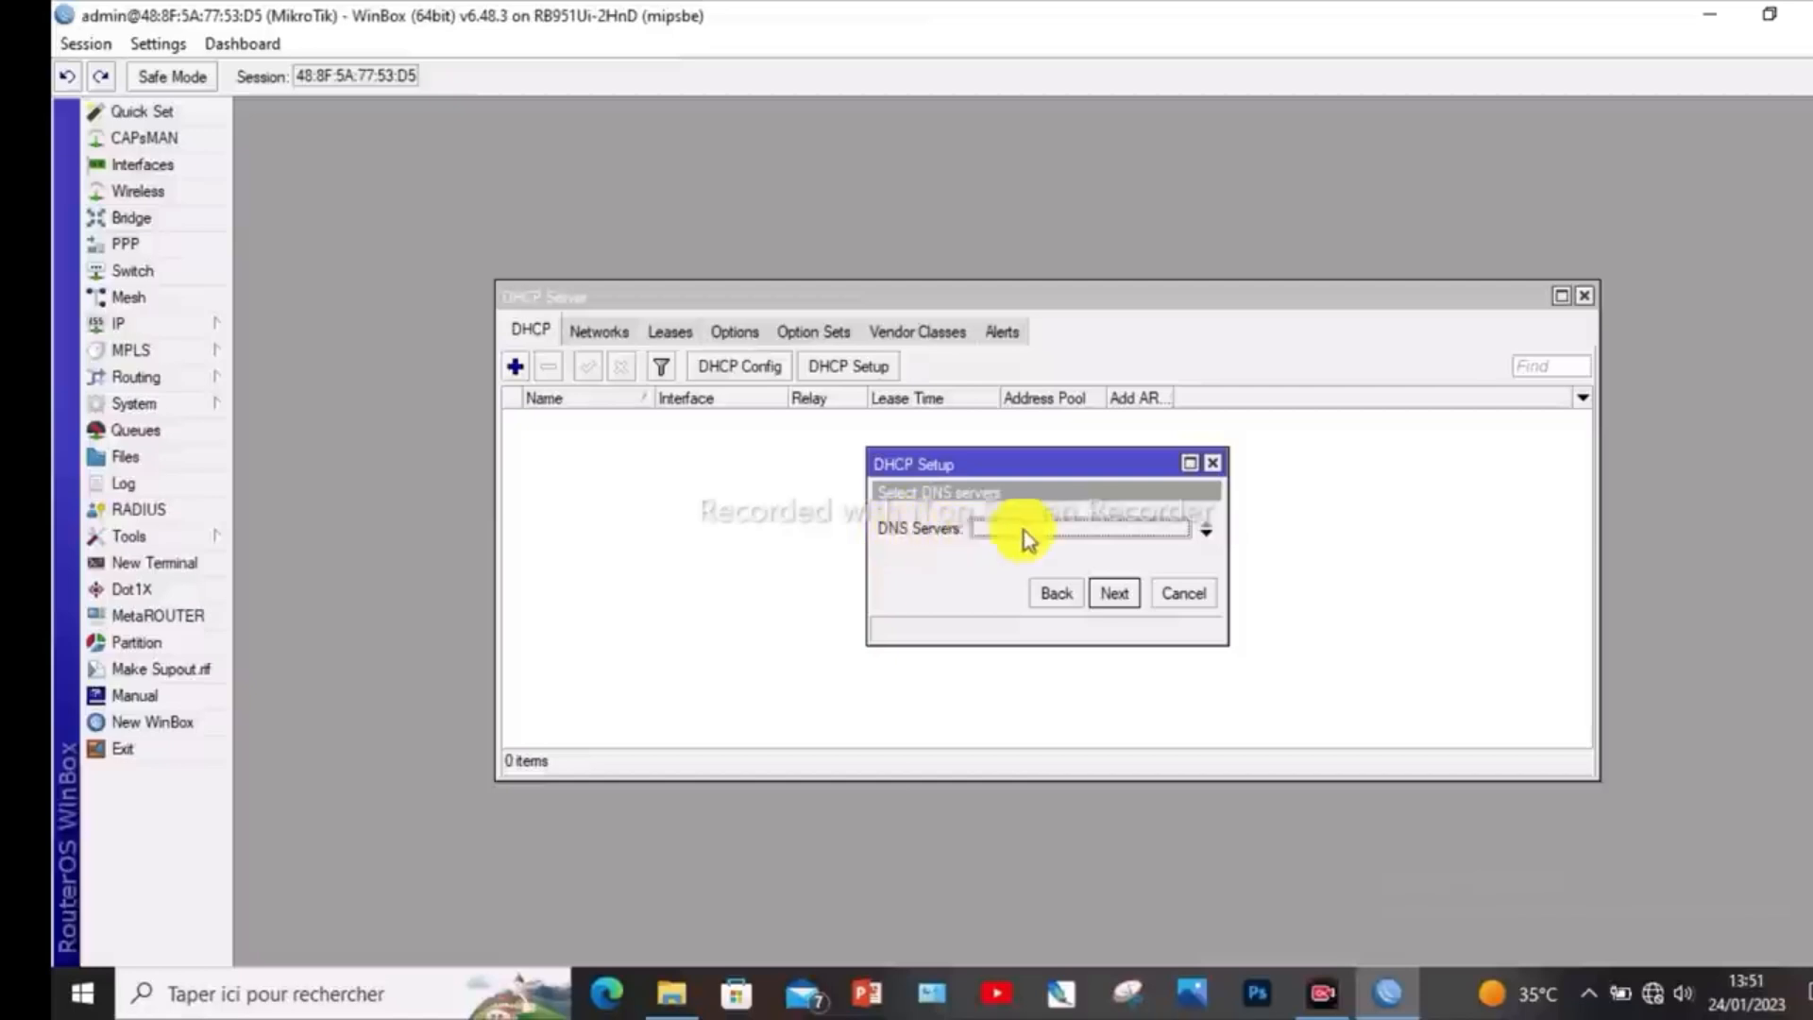
- Set the DHCP setup's DNS servers to 8.8.8.8 and 8.8.4.4
click(1206, 539)
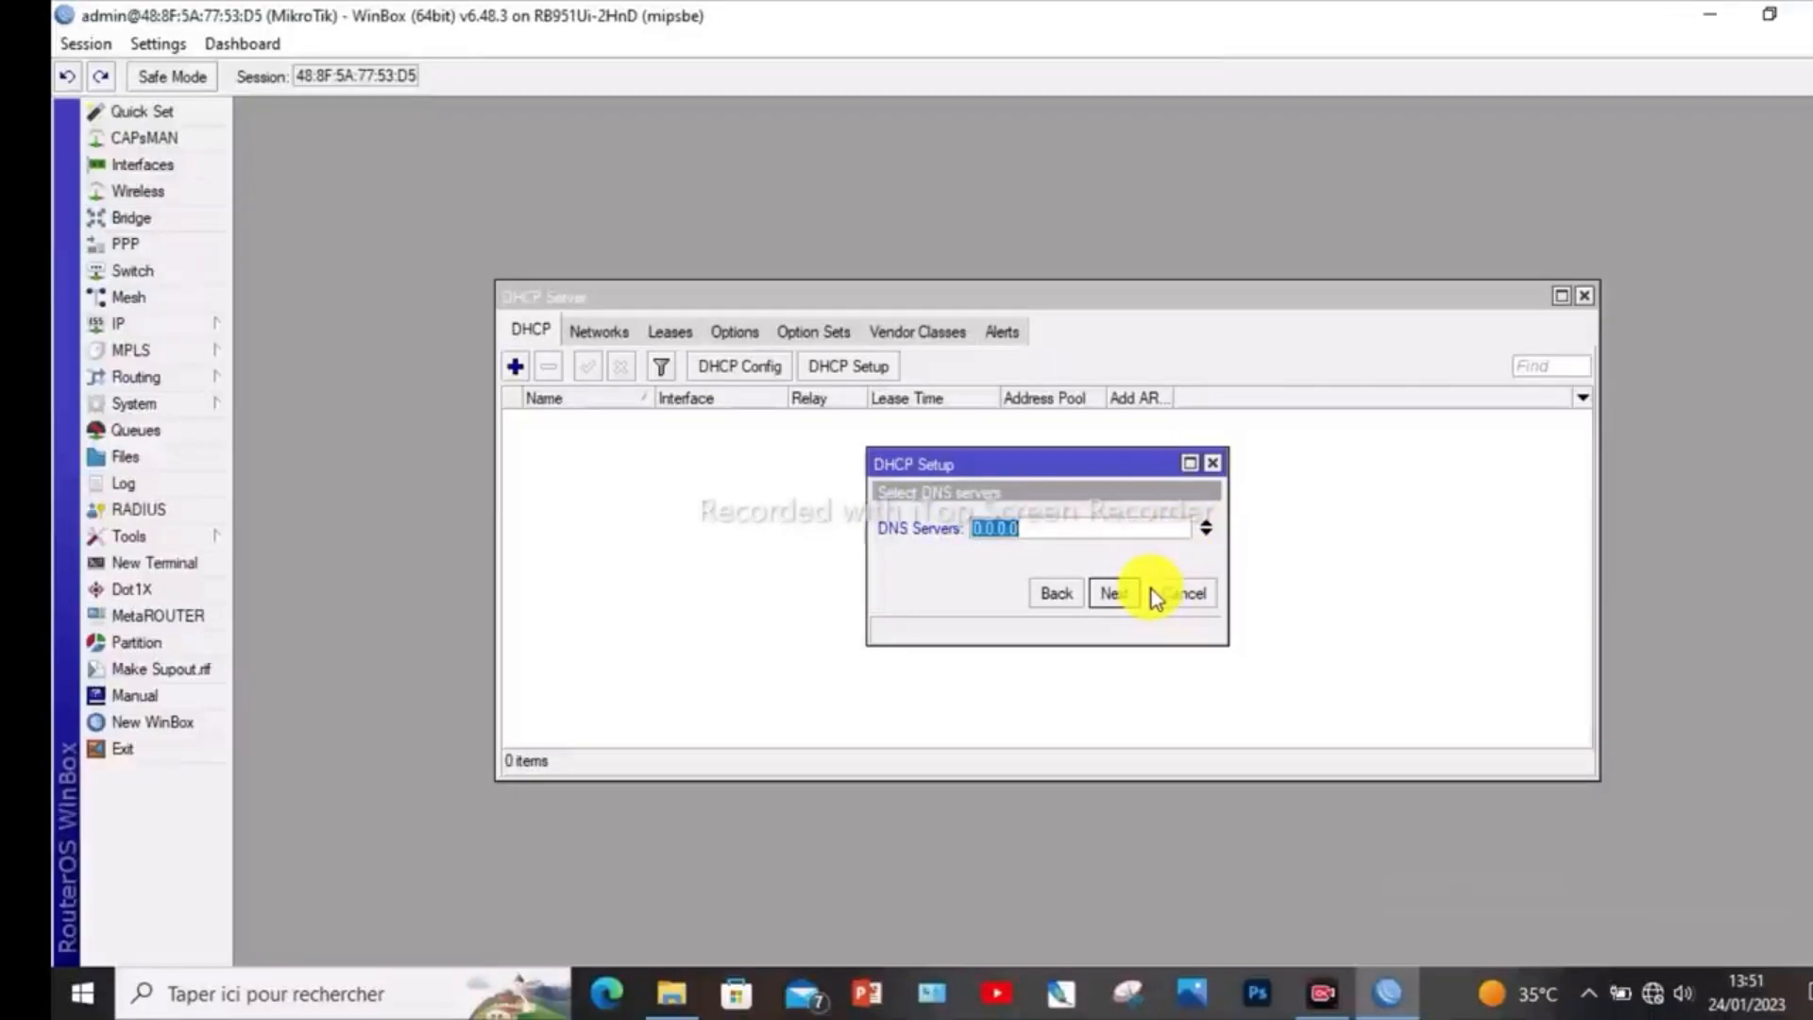
text(8.8.8.8)
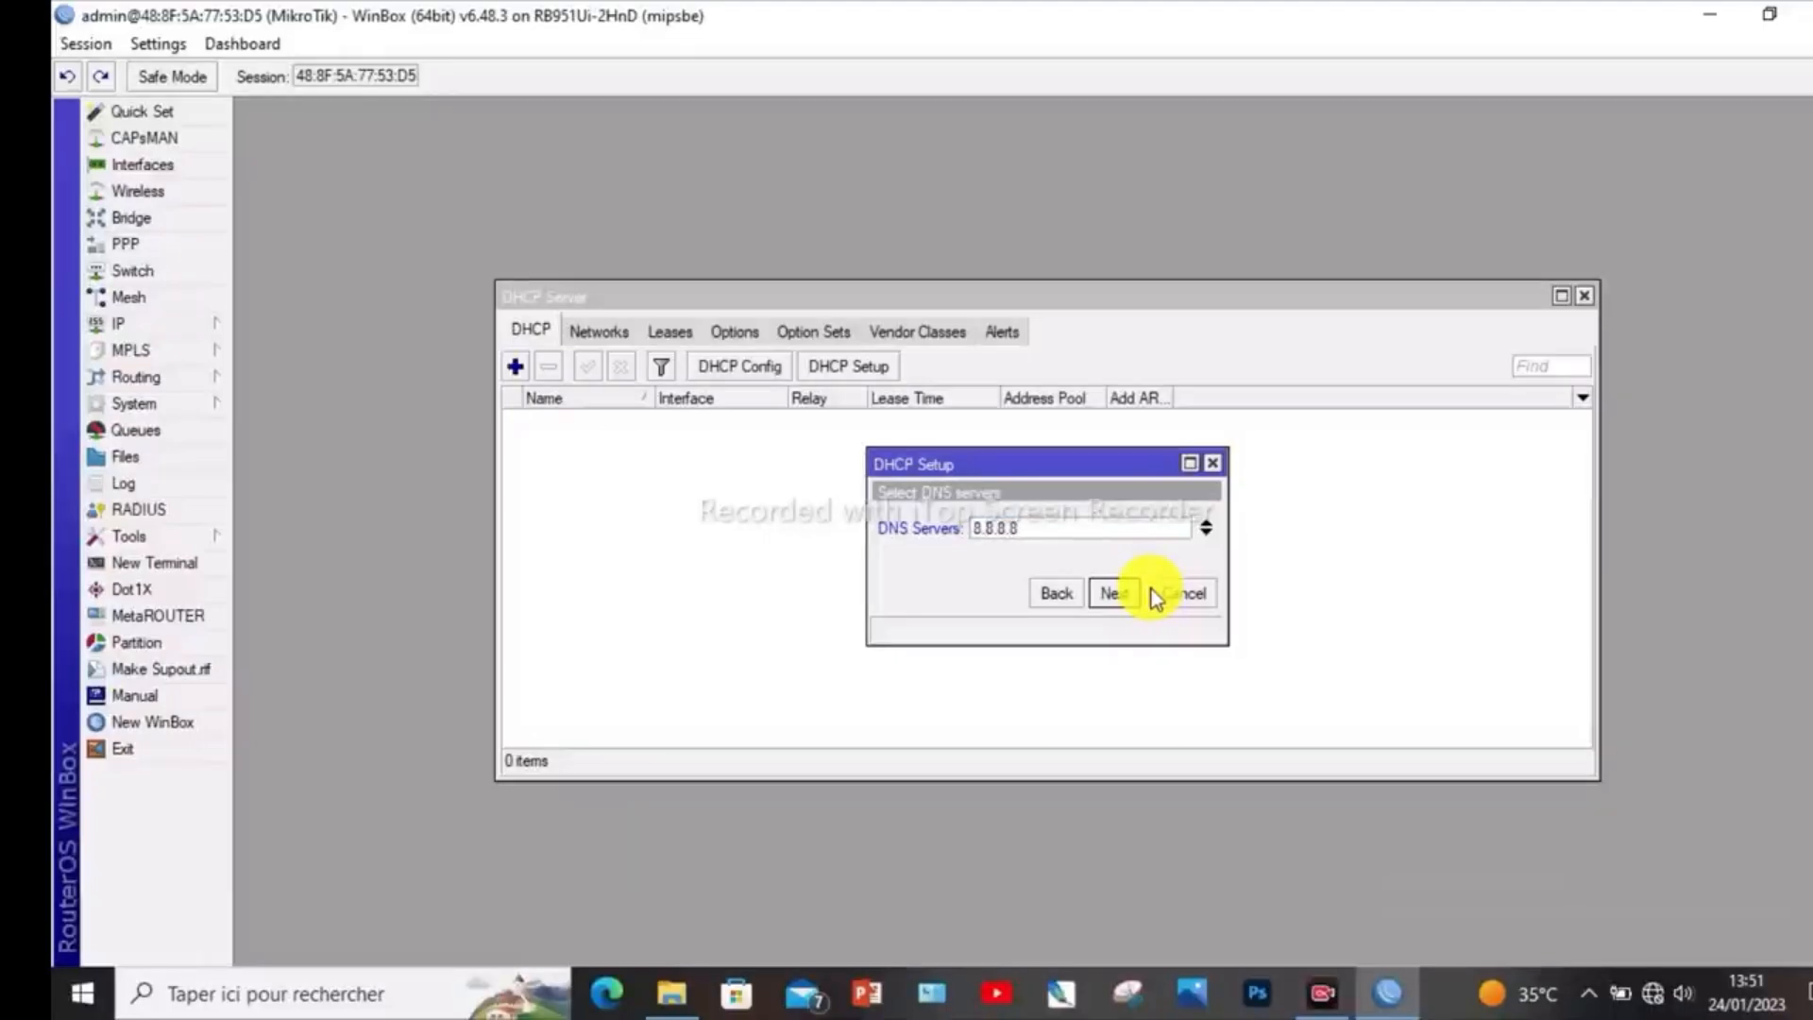
click(1206, 533)
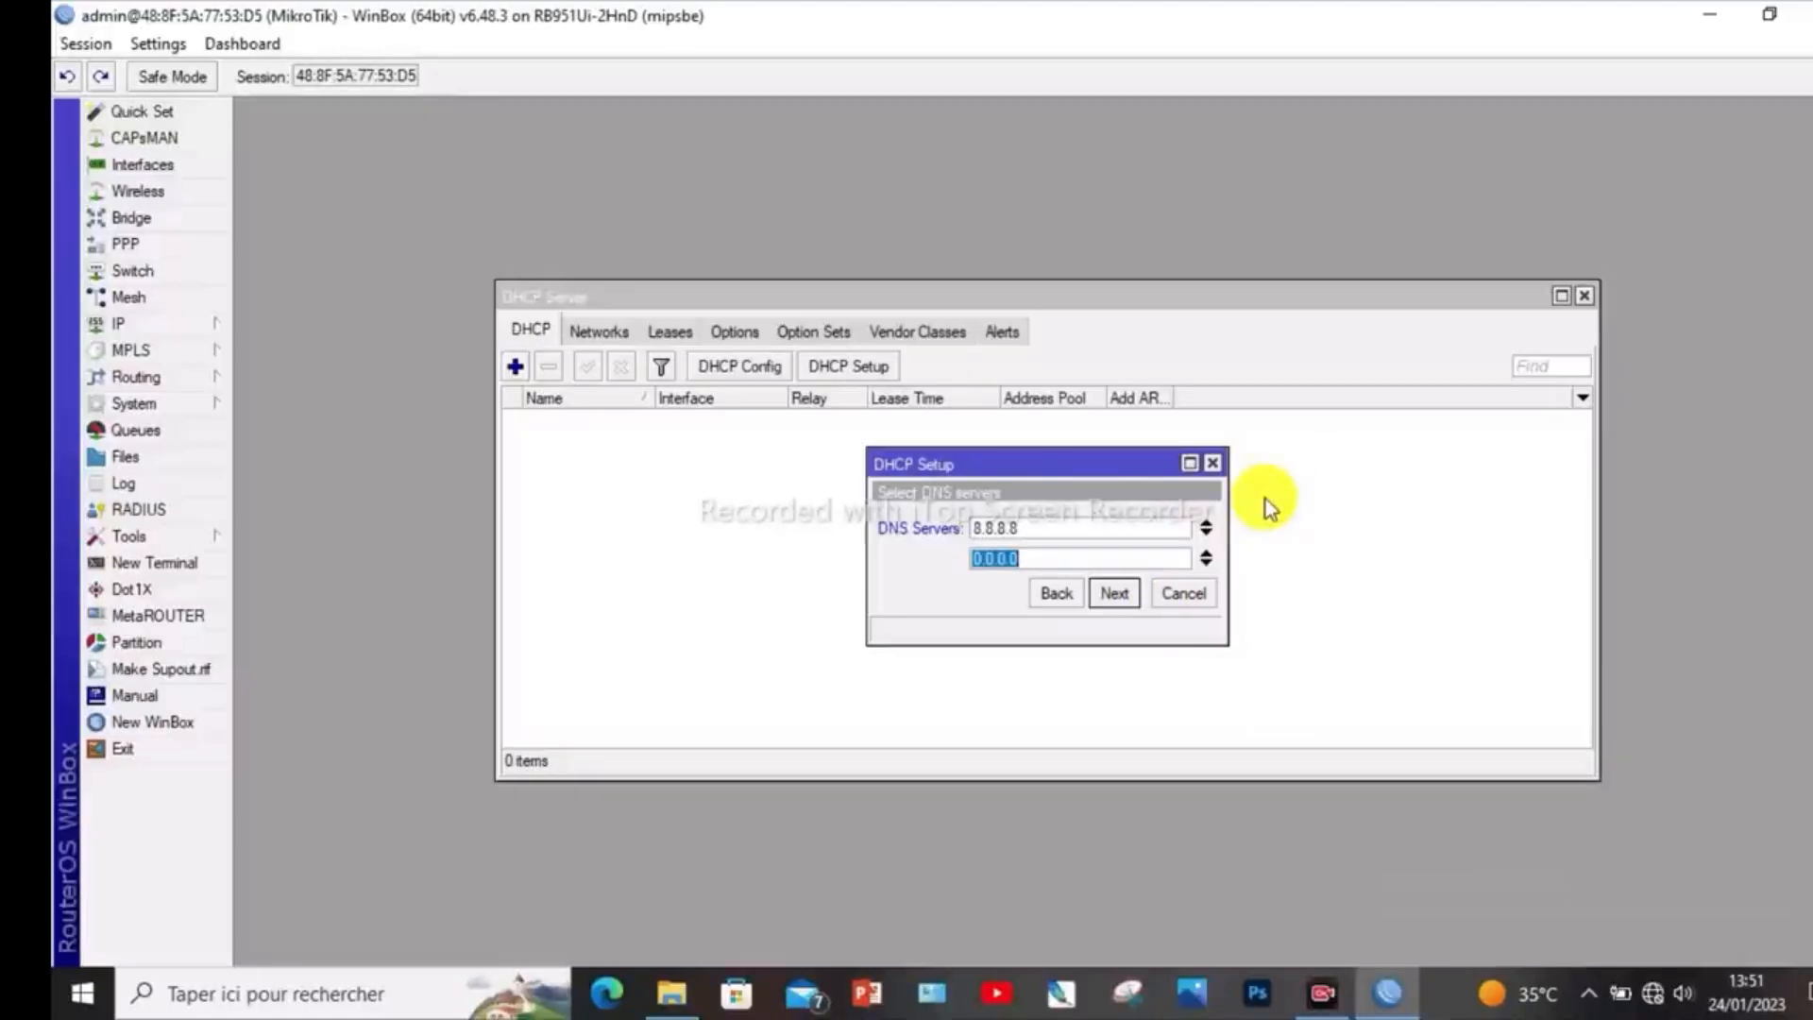
text(8.8.4.4)
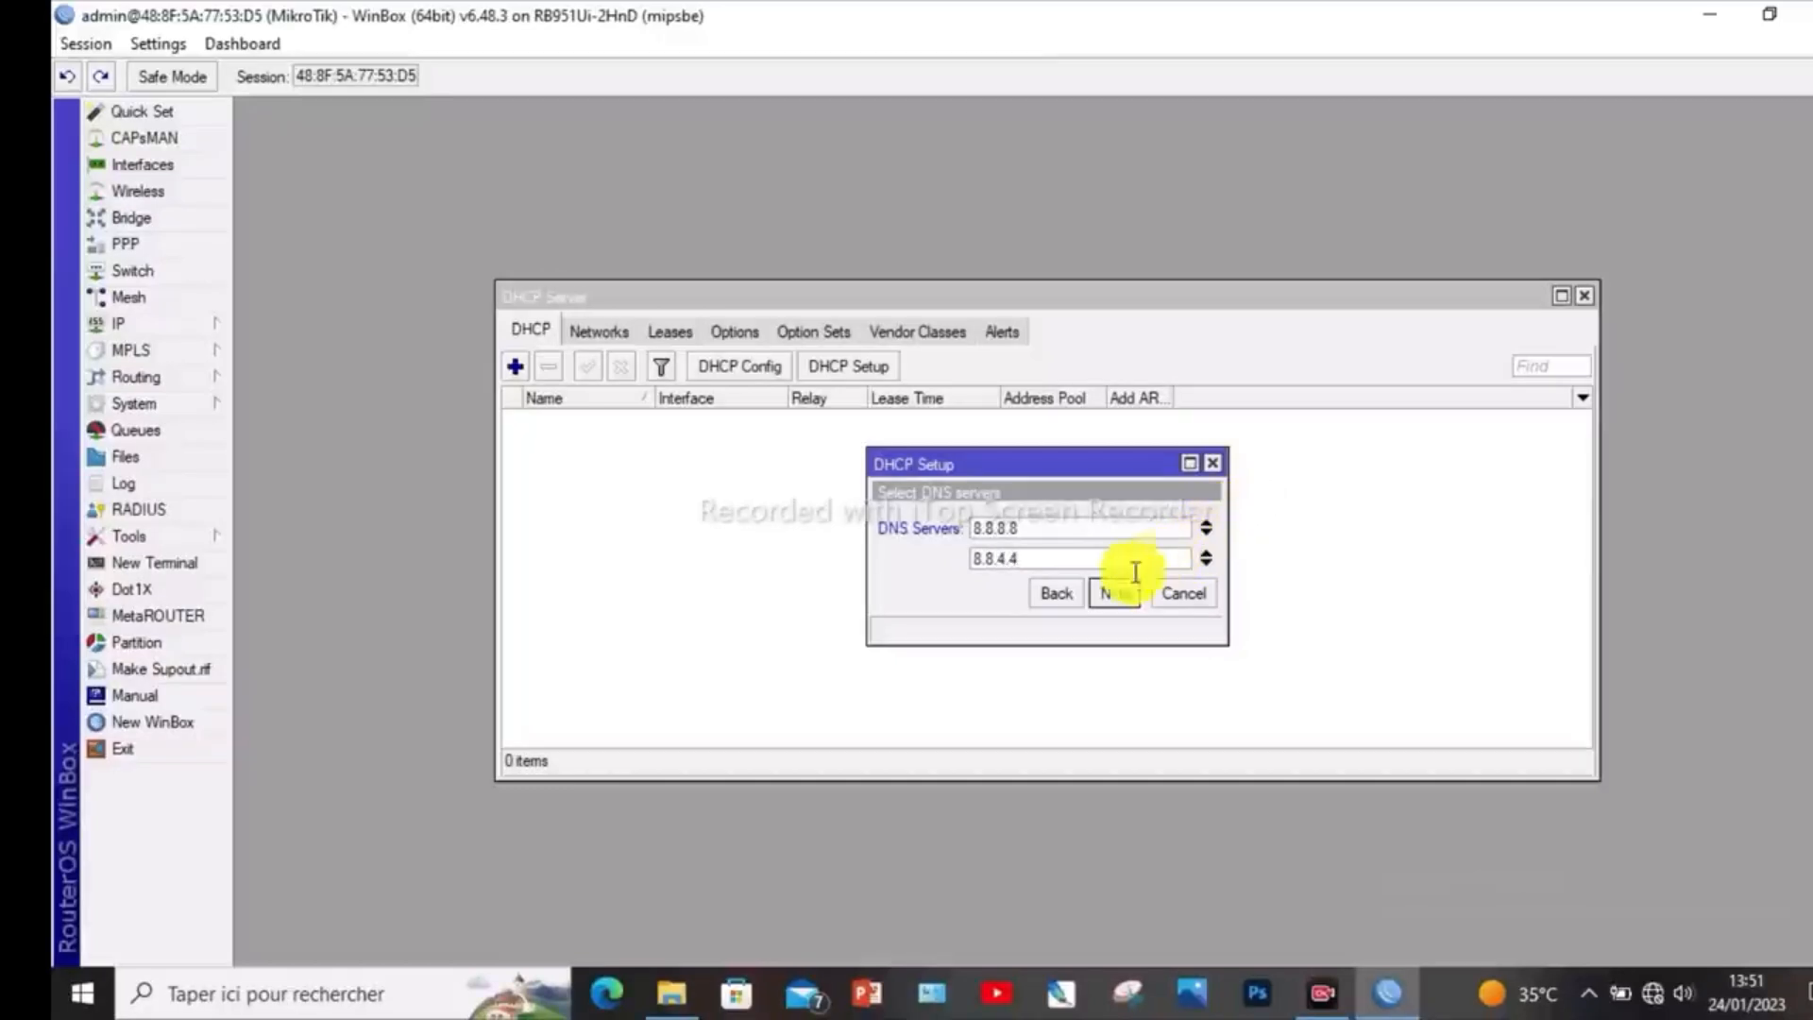
click(1116, 595)
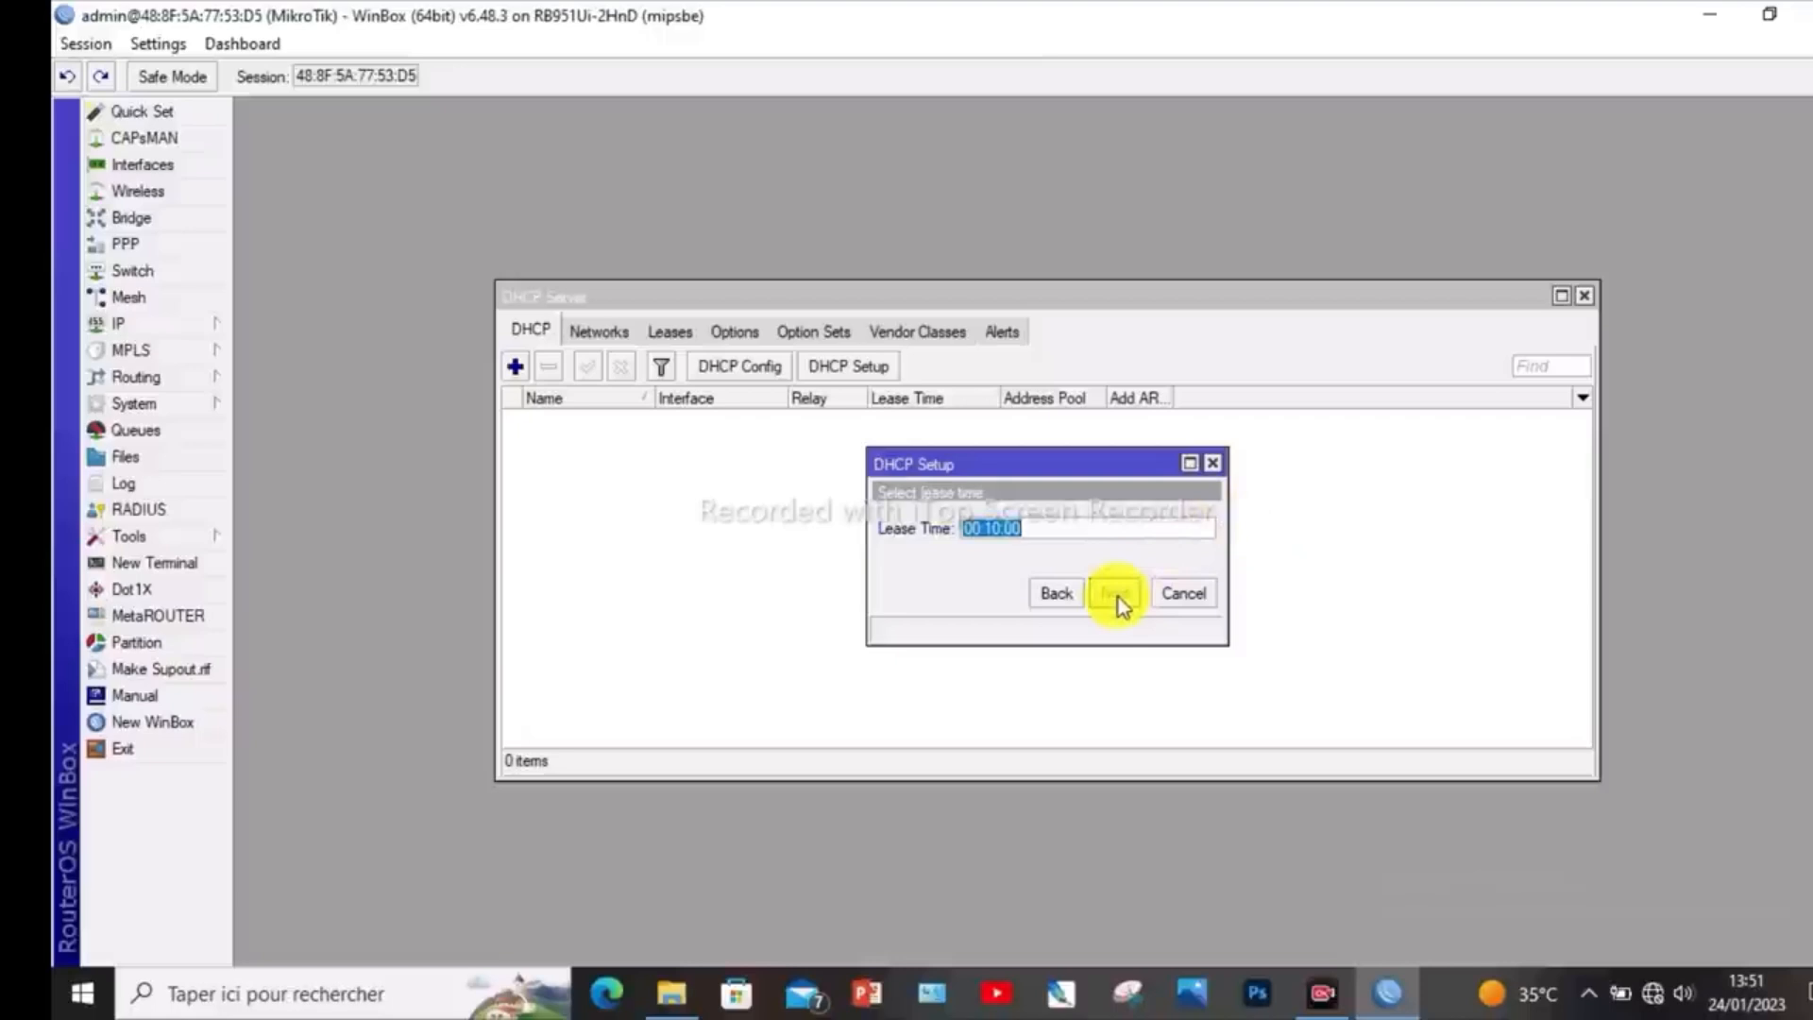
- Accept the 00:10:00 lease time, complete the DHCP setup, and check the DHCP server's networks and server list
click(1118, 593)
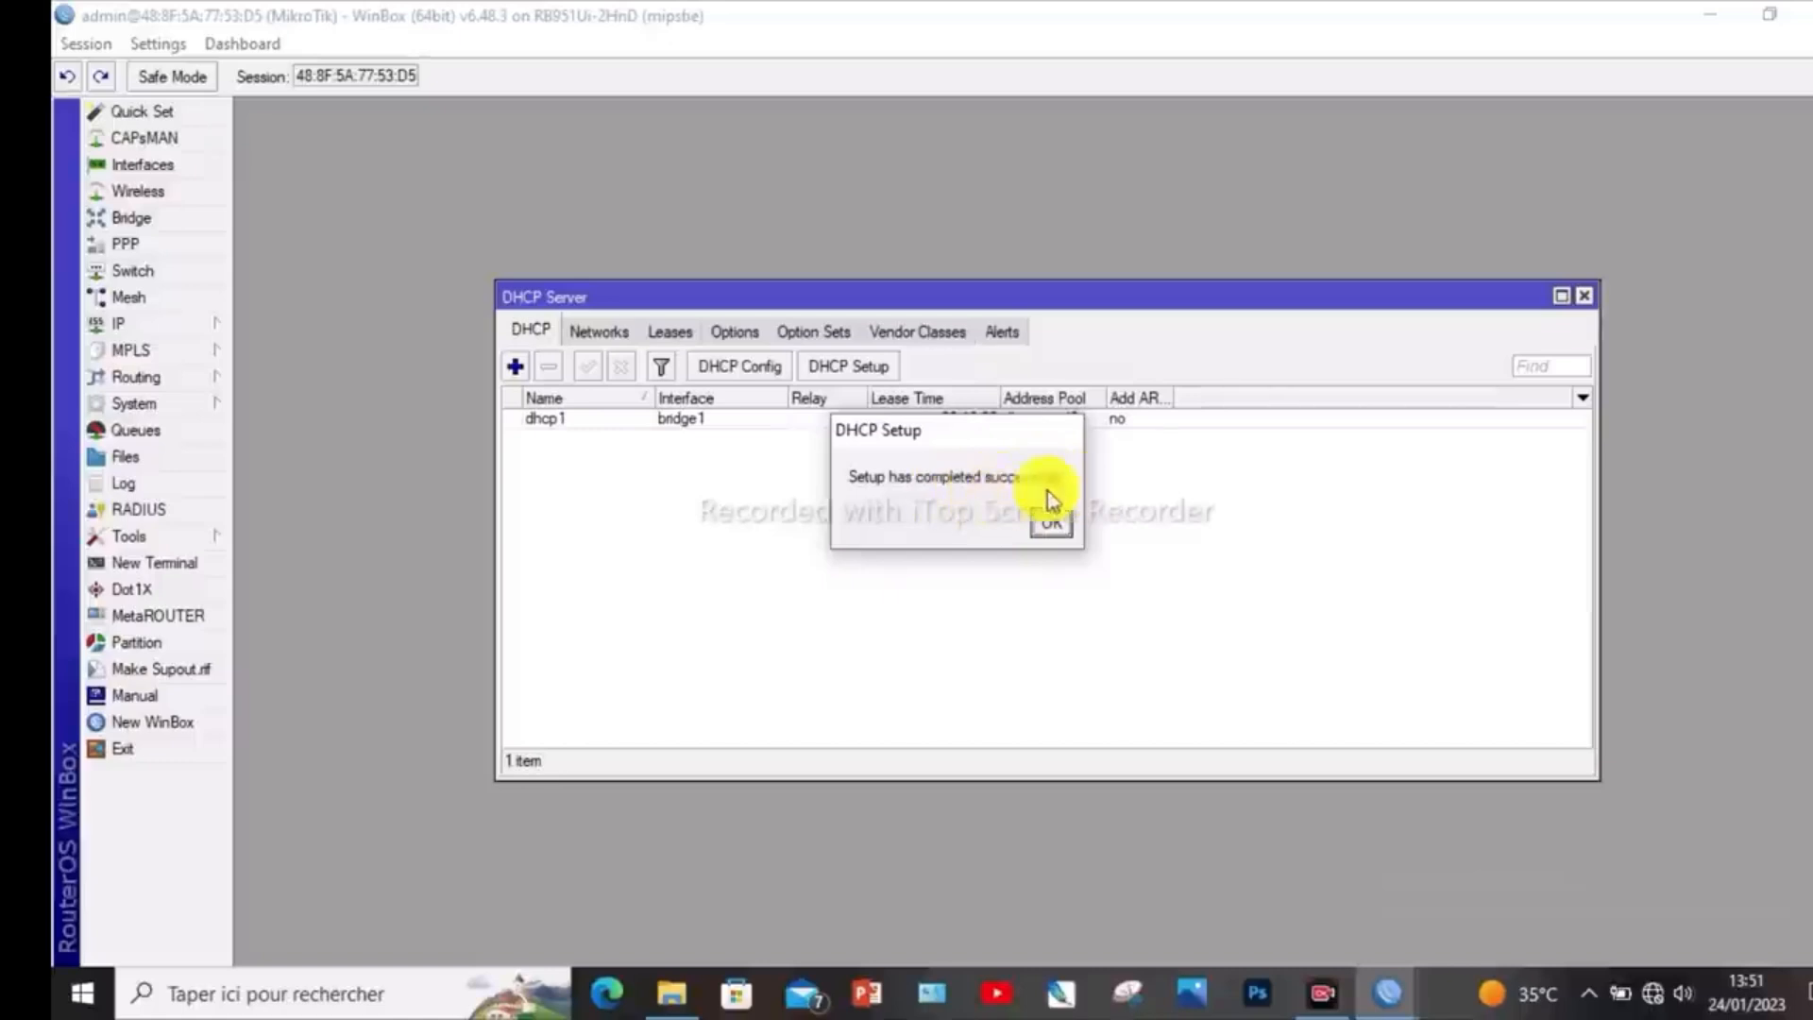
click(1052, 524)
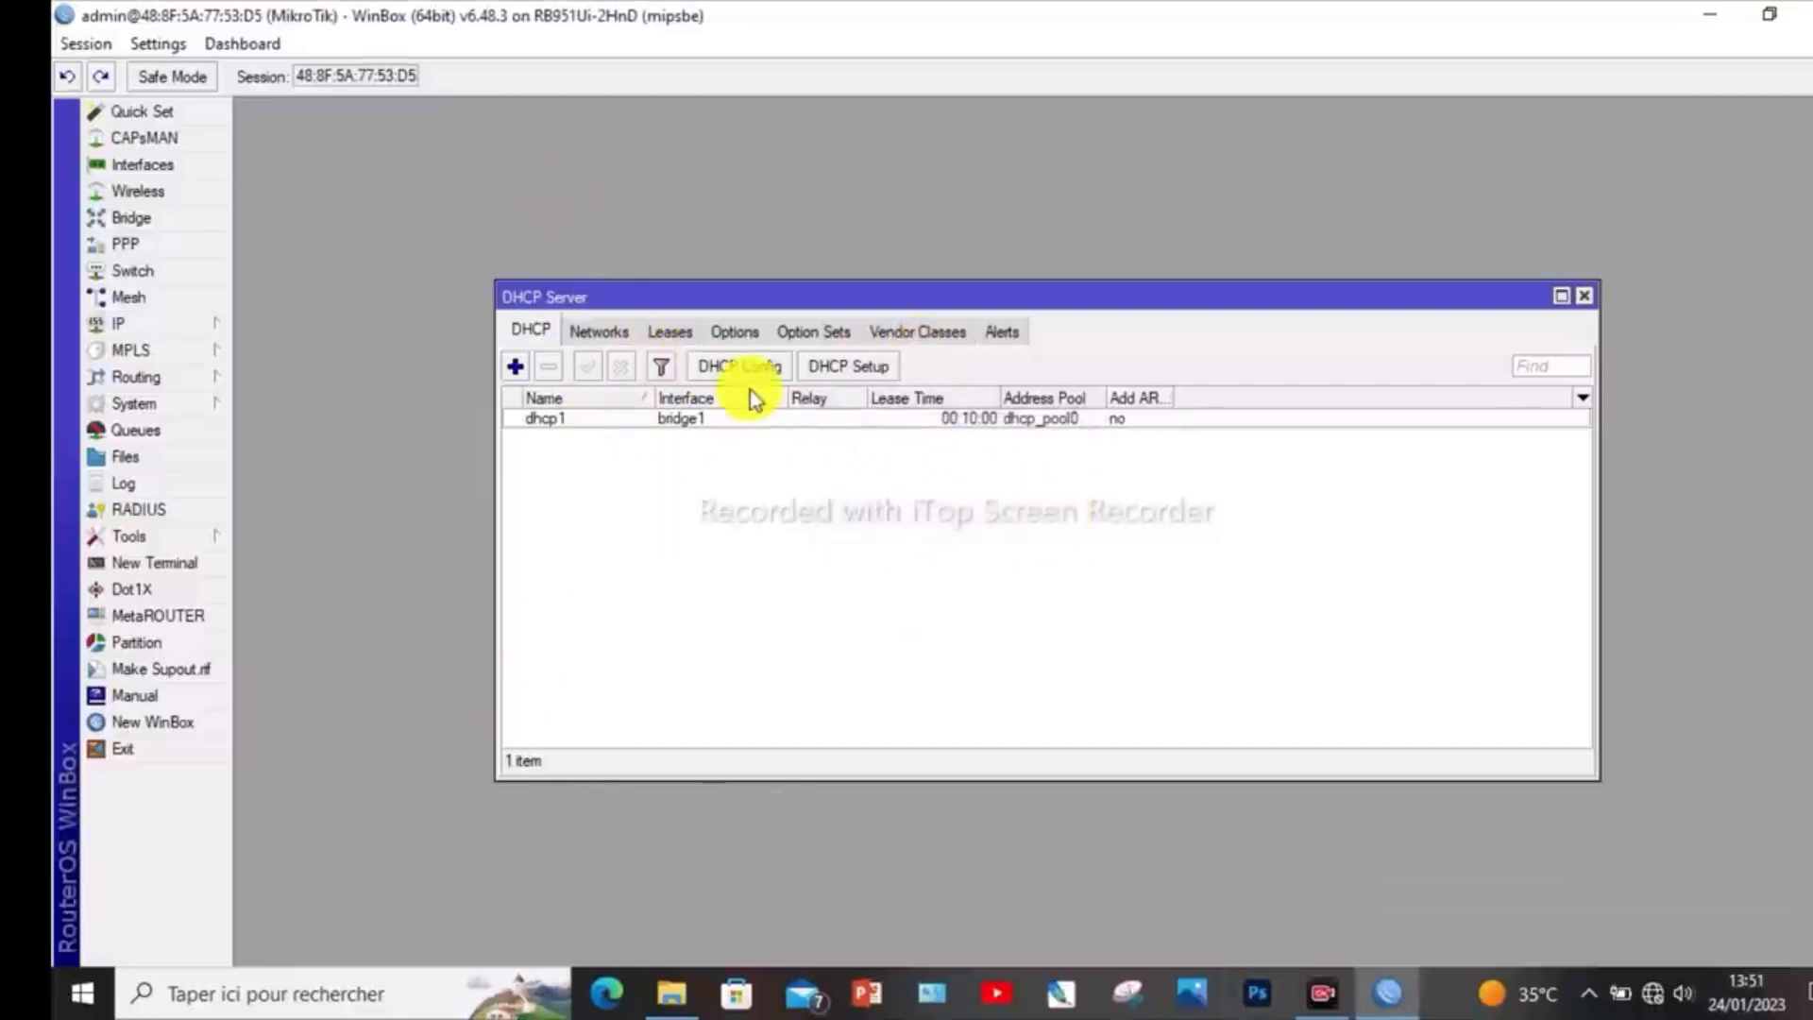
click(580, 330)
click(536, 329)
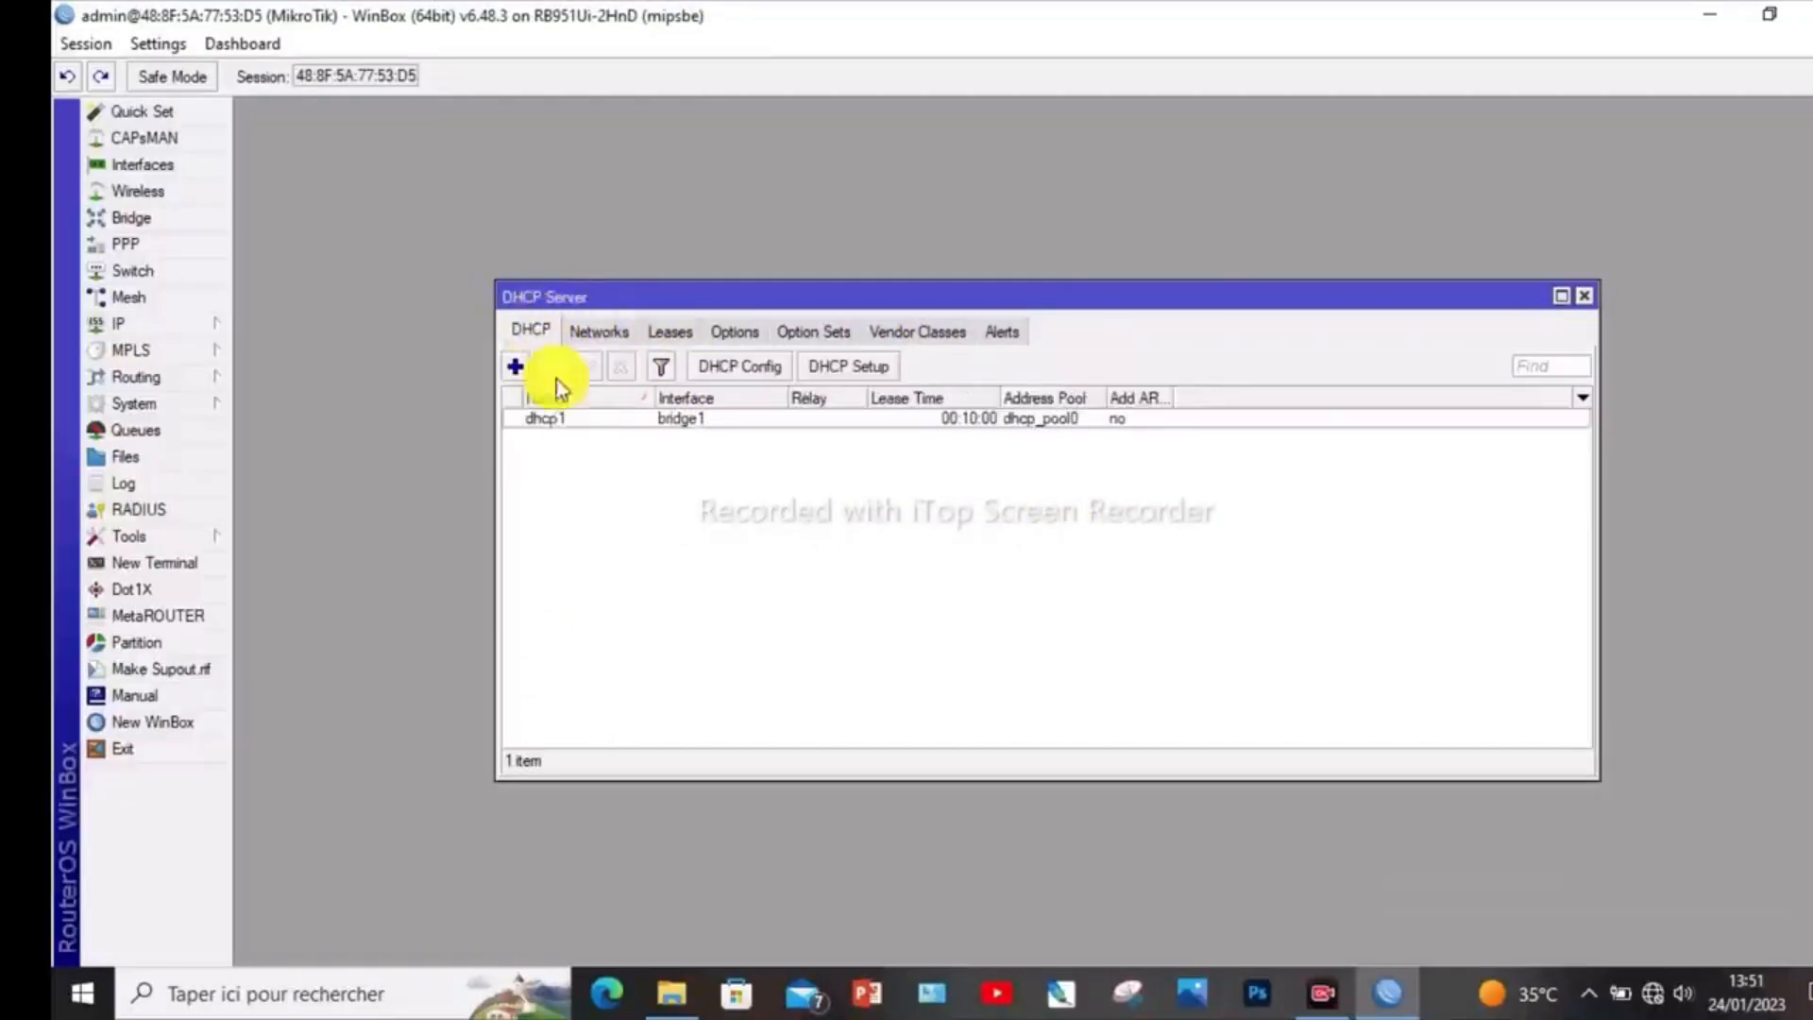
- Enable Always Broadcast and Add ARP For Leases on the dhcp1 server, apply the changes, and close the DHCP server settings
double_click(598, 417)
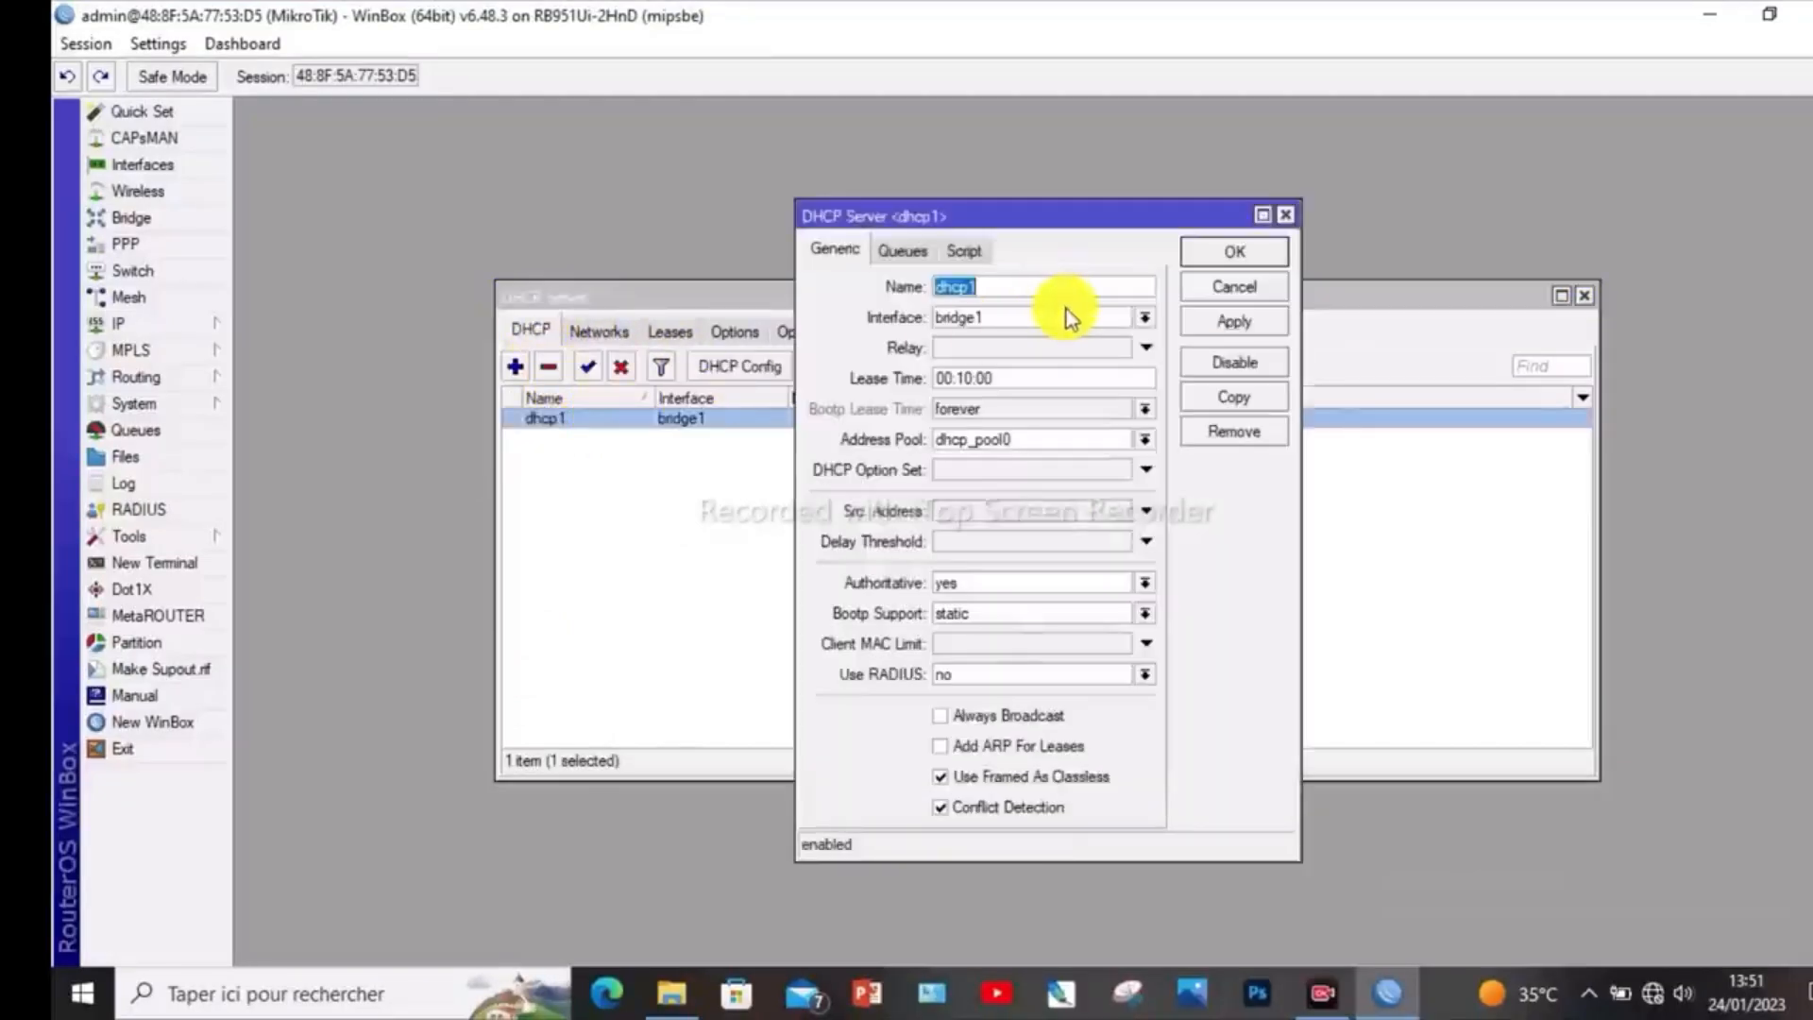
click(1280, 214)
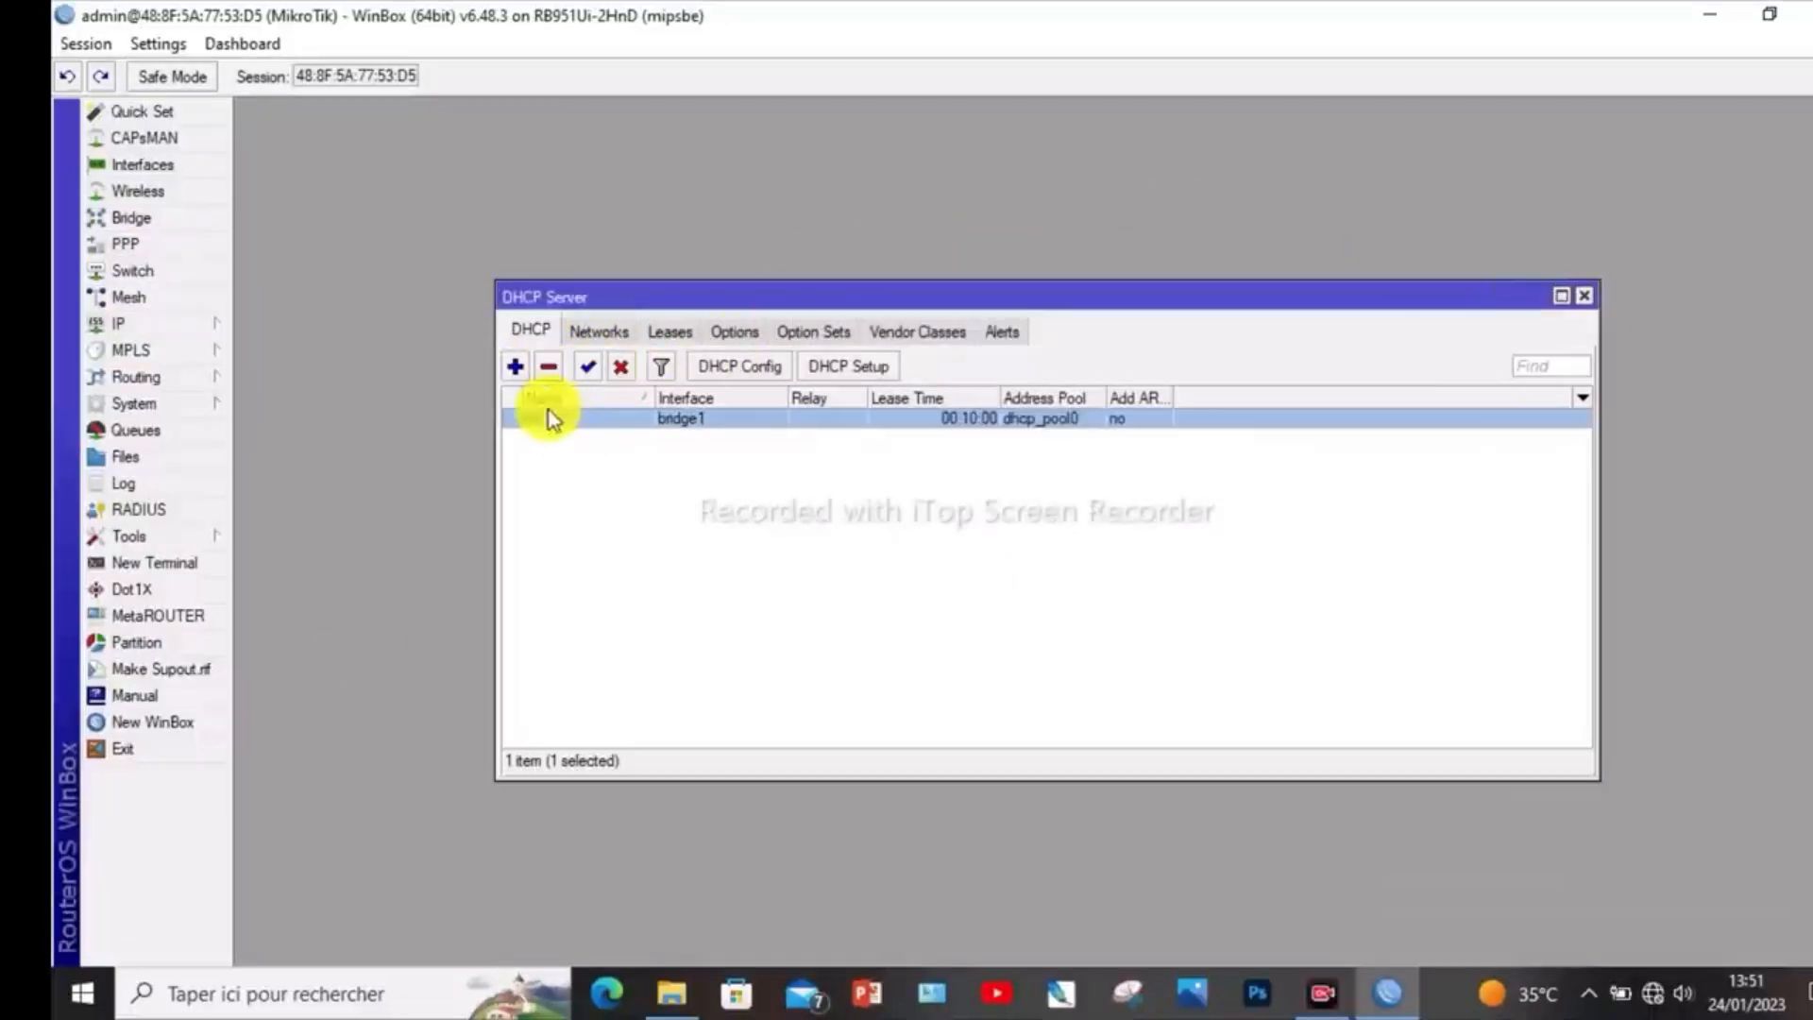
double_click(608, 417)
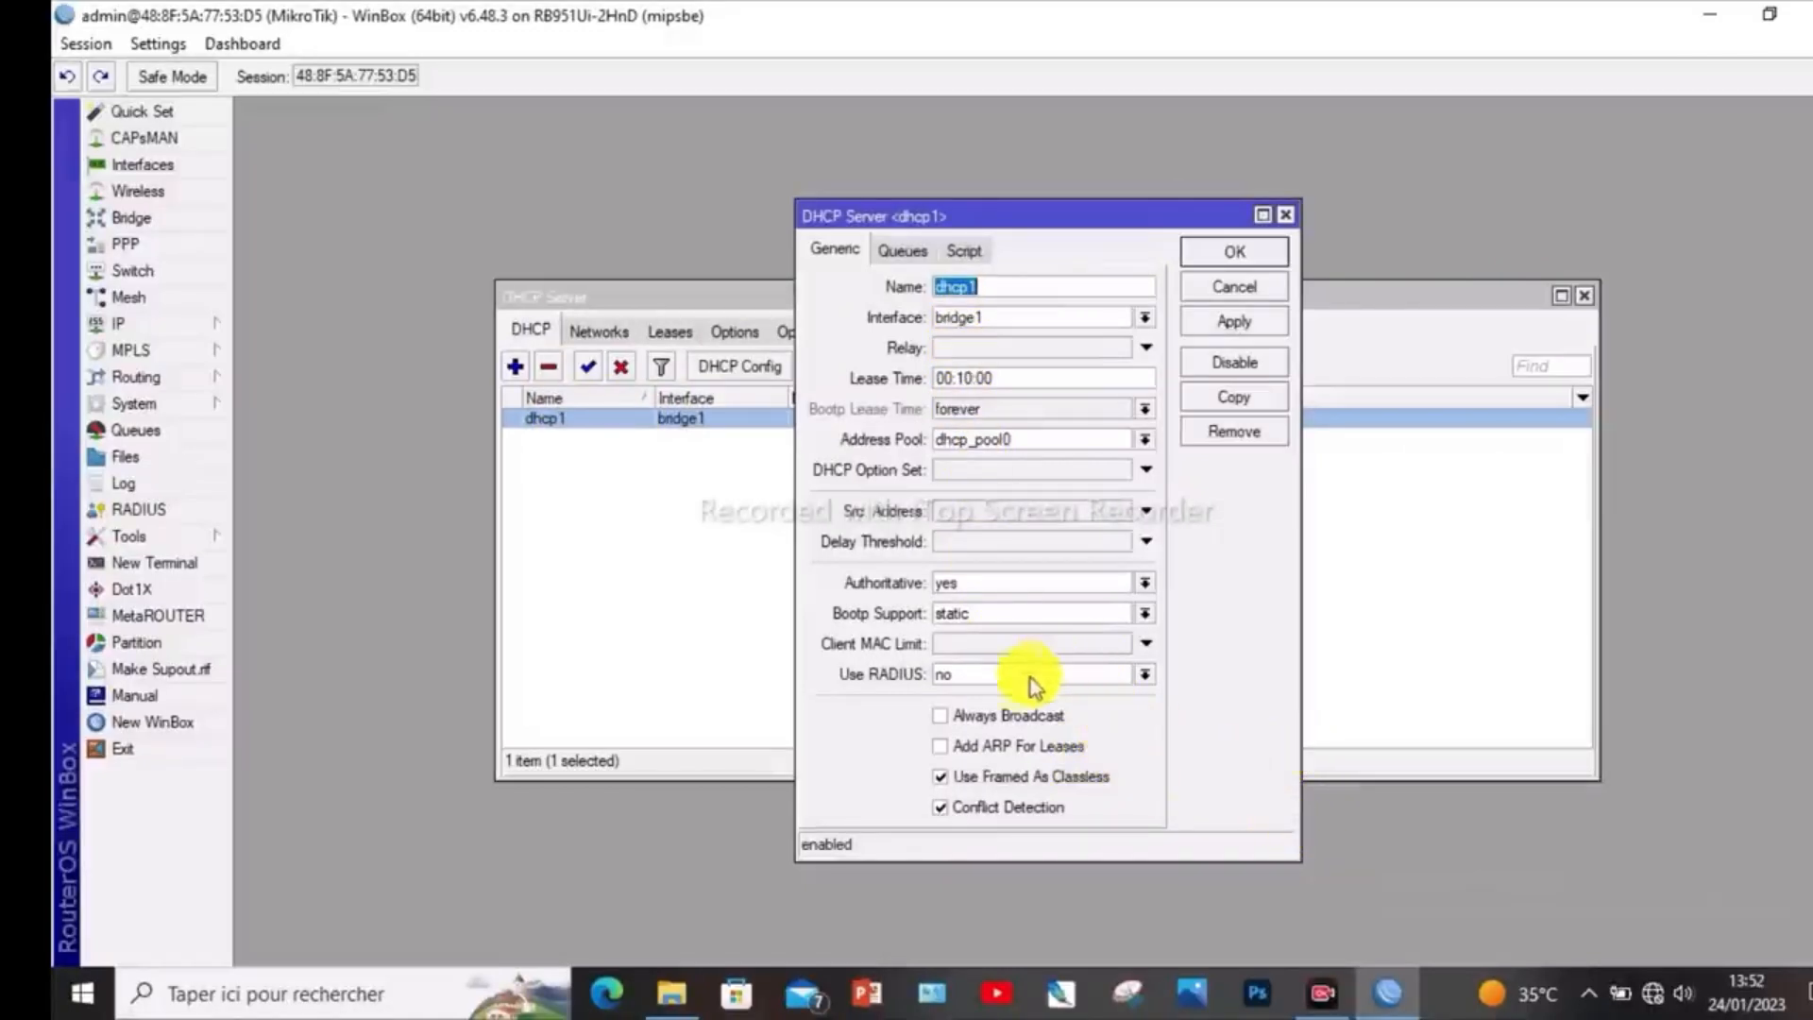
click(942, 715)
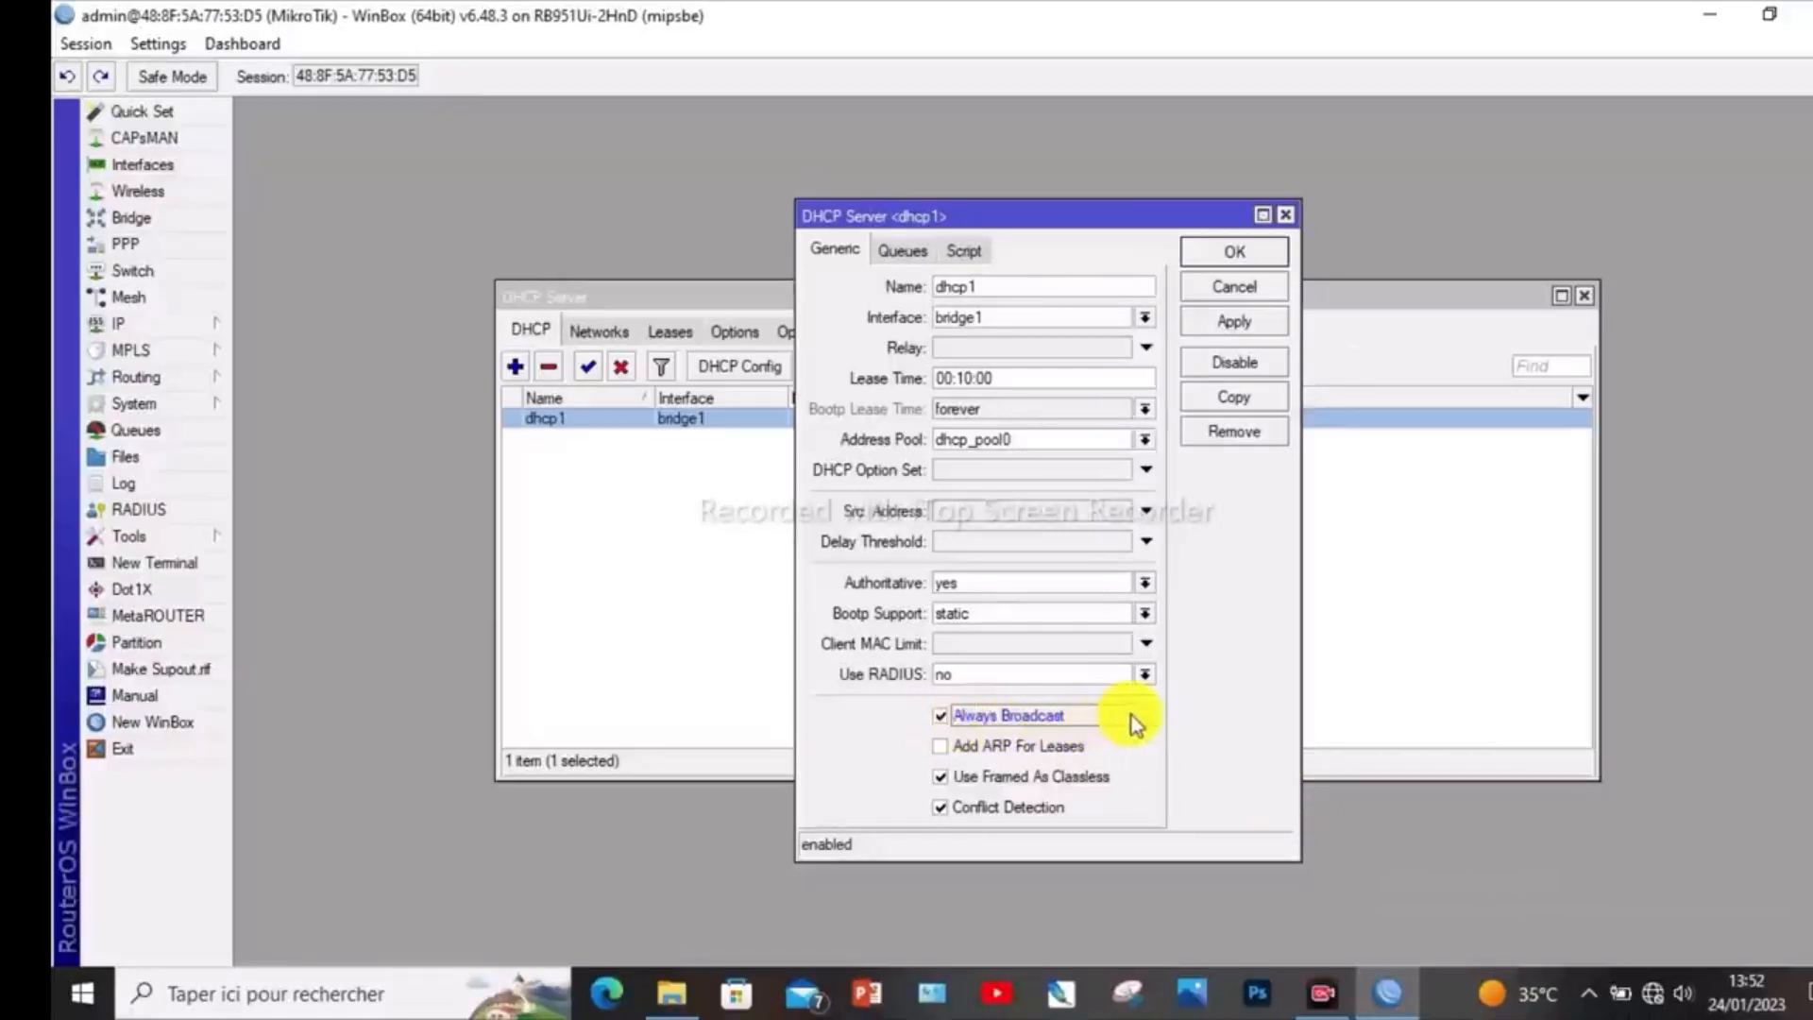
click(939, 745)
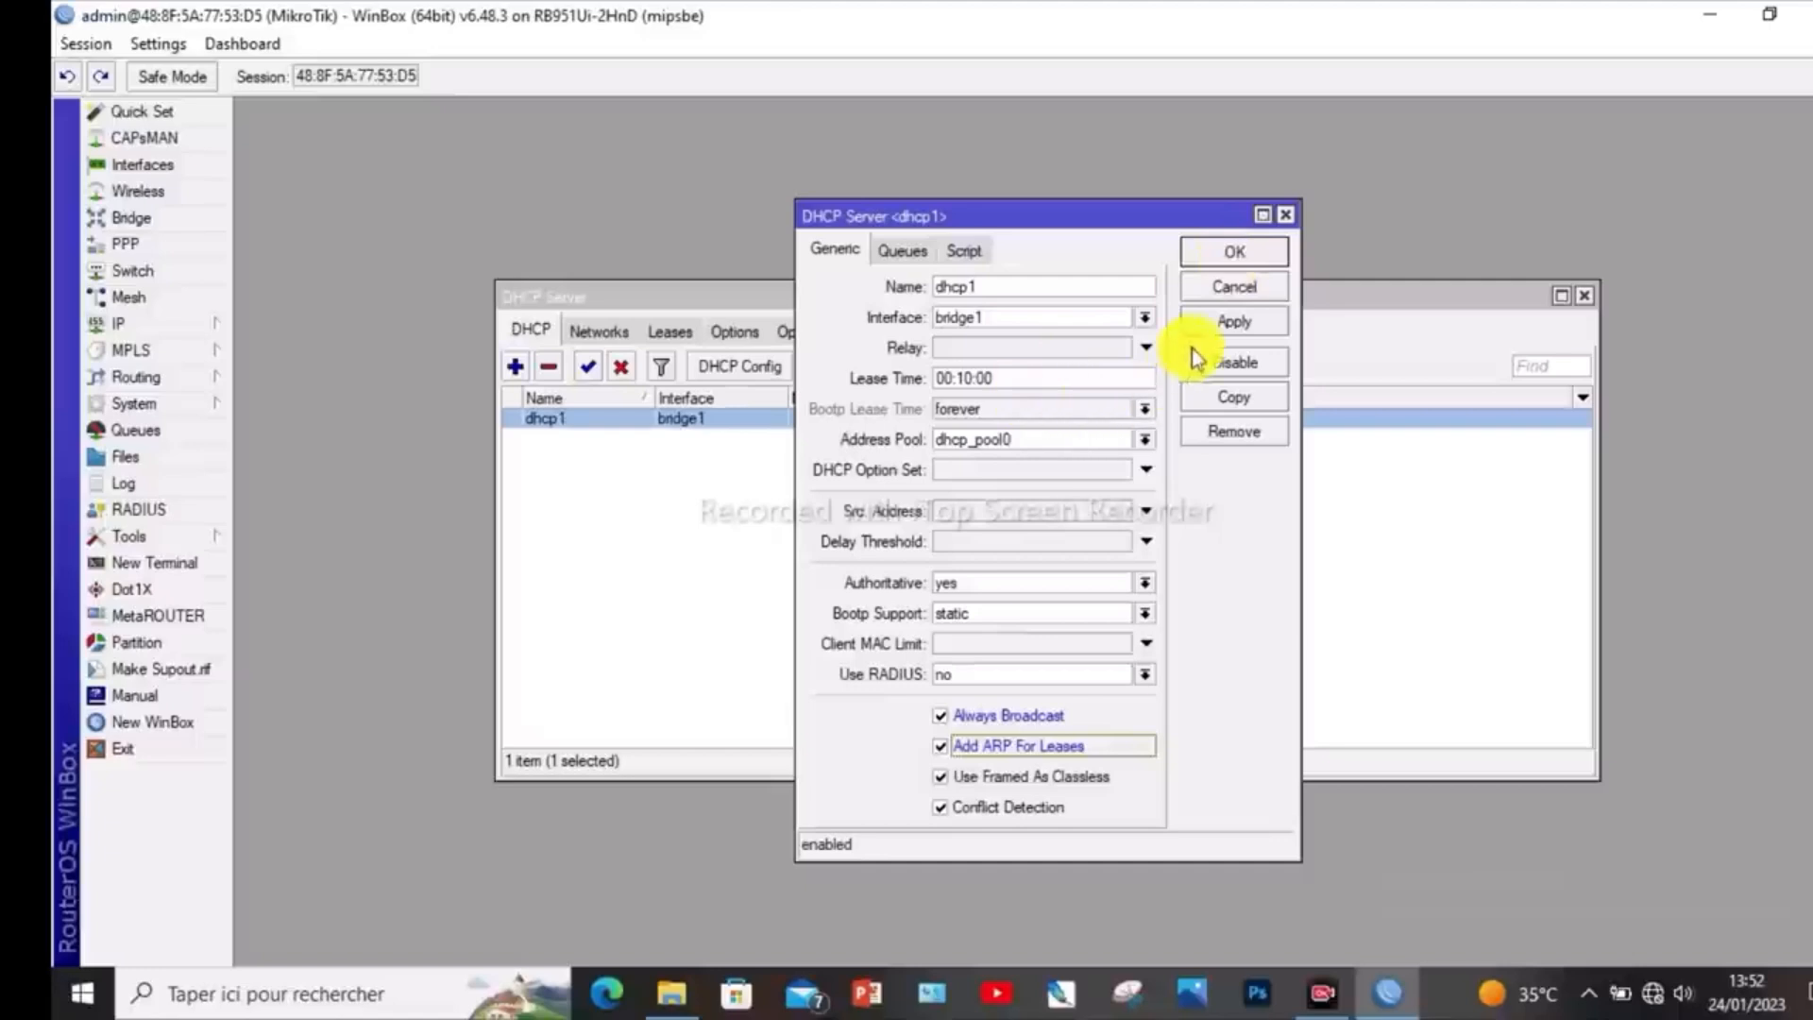
click(1227, 321)
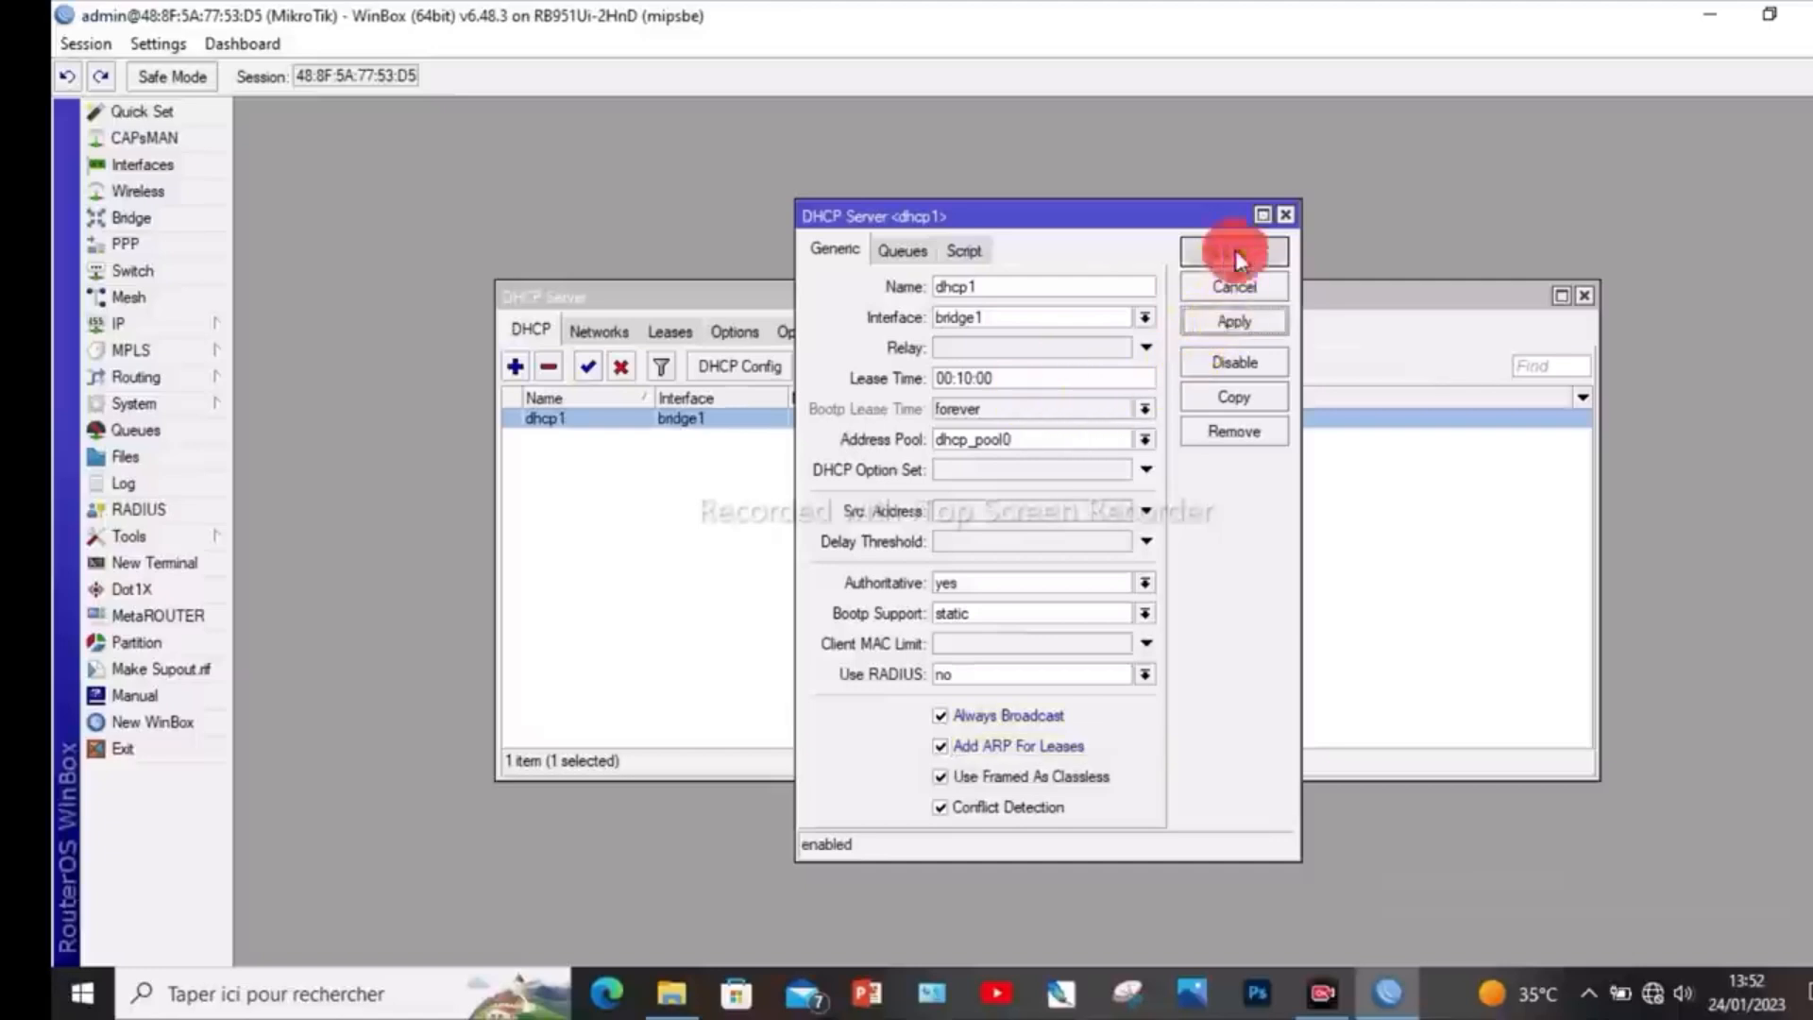
click(1235, 252)
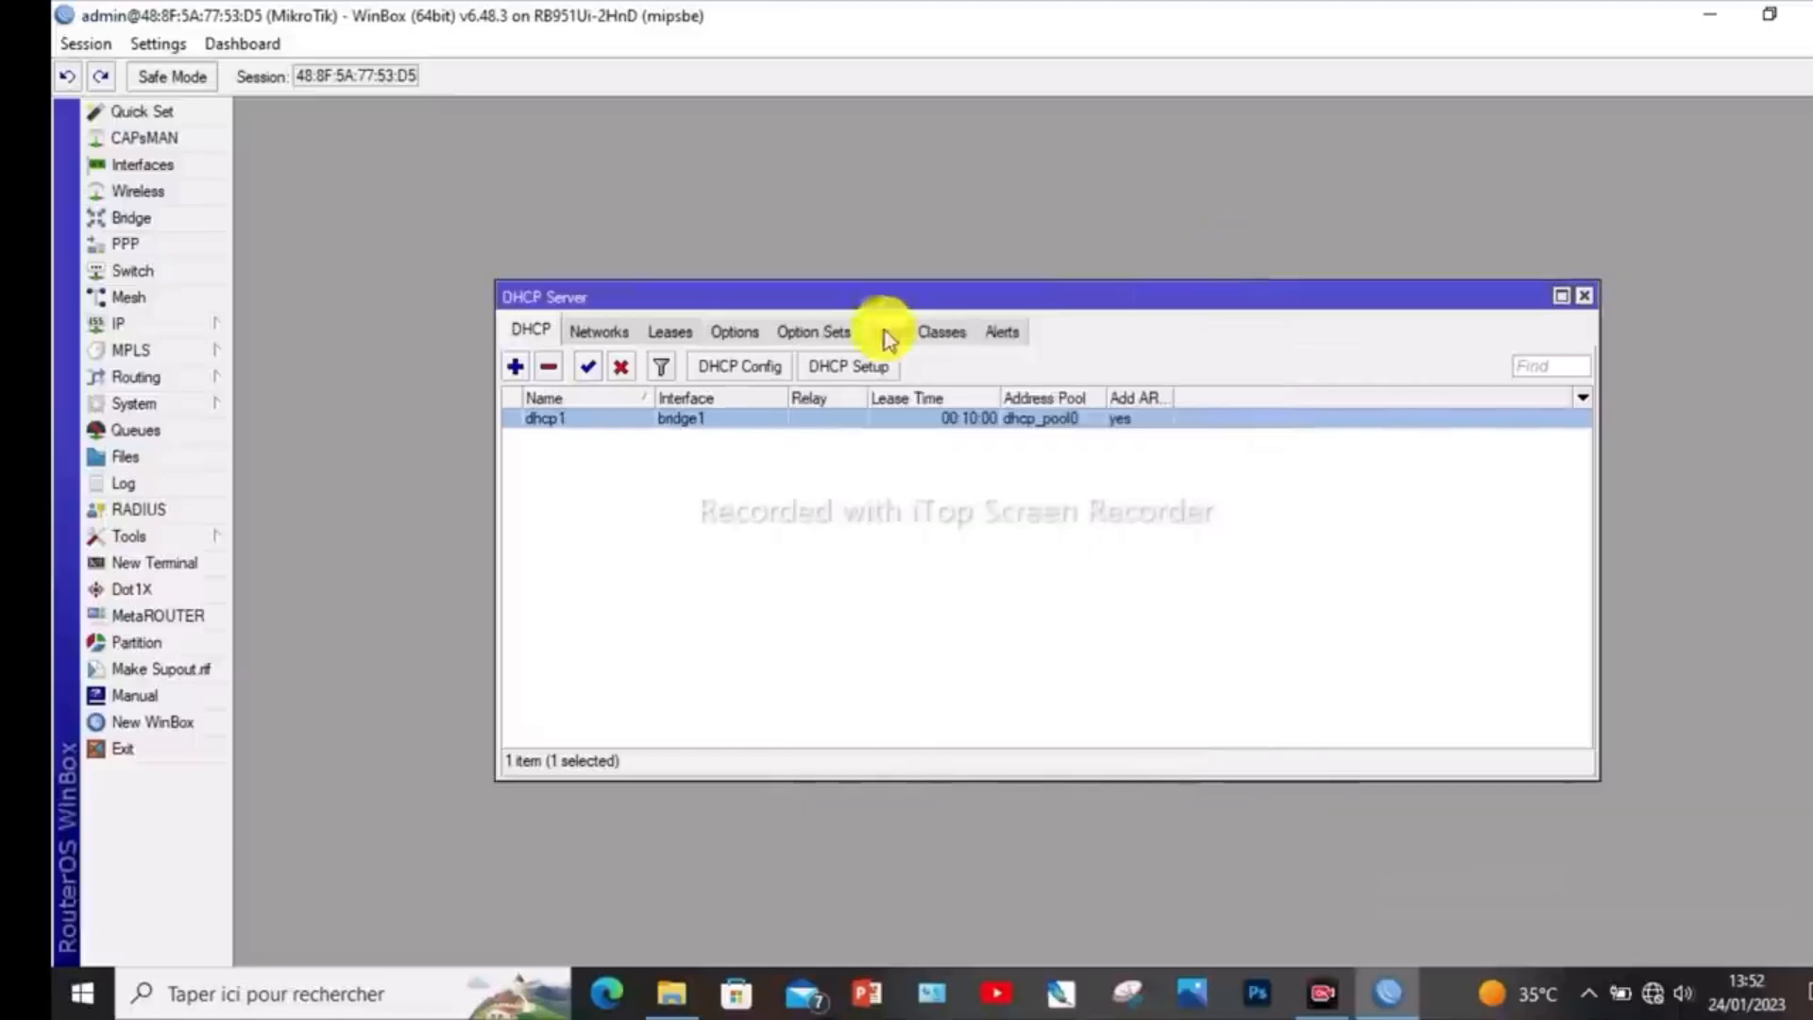
click(1583, 298)
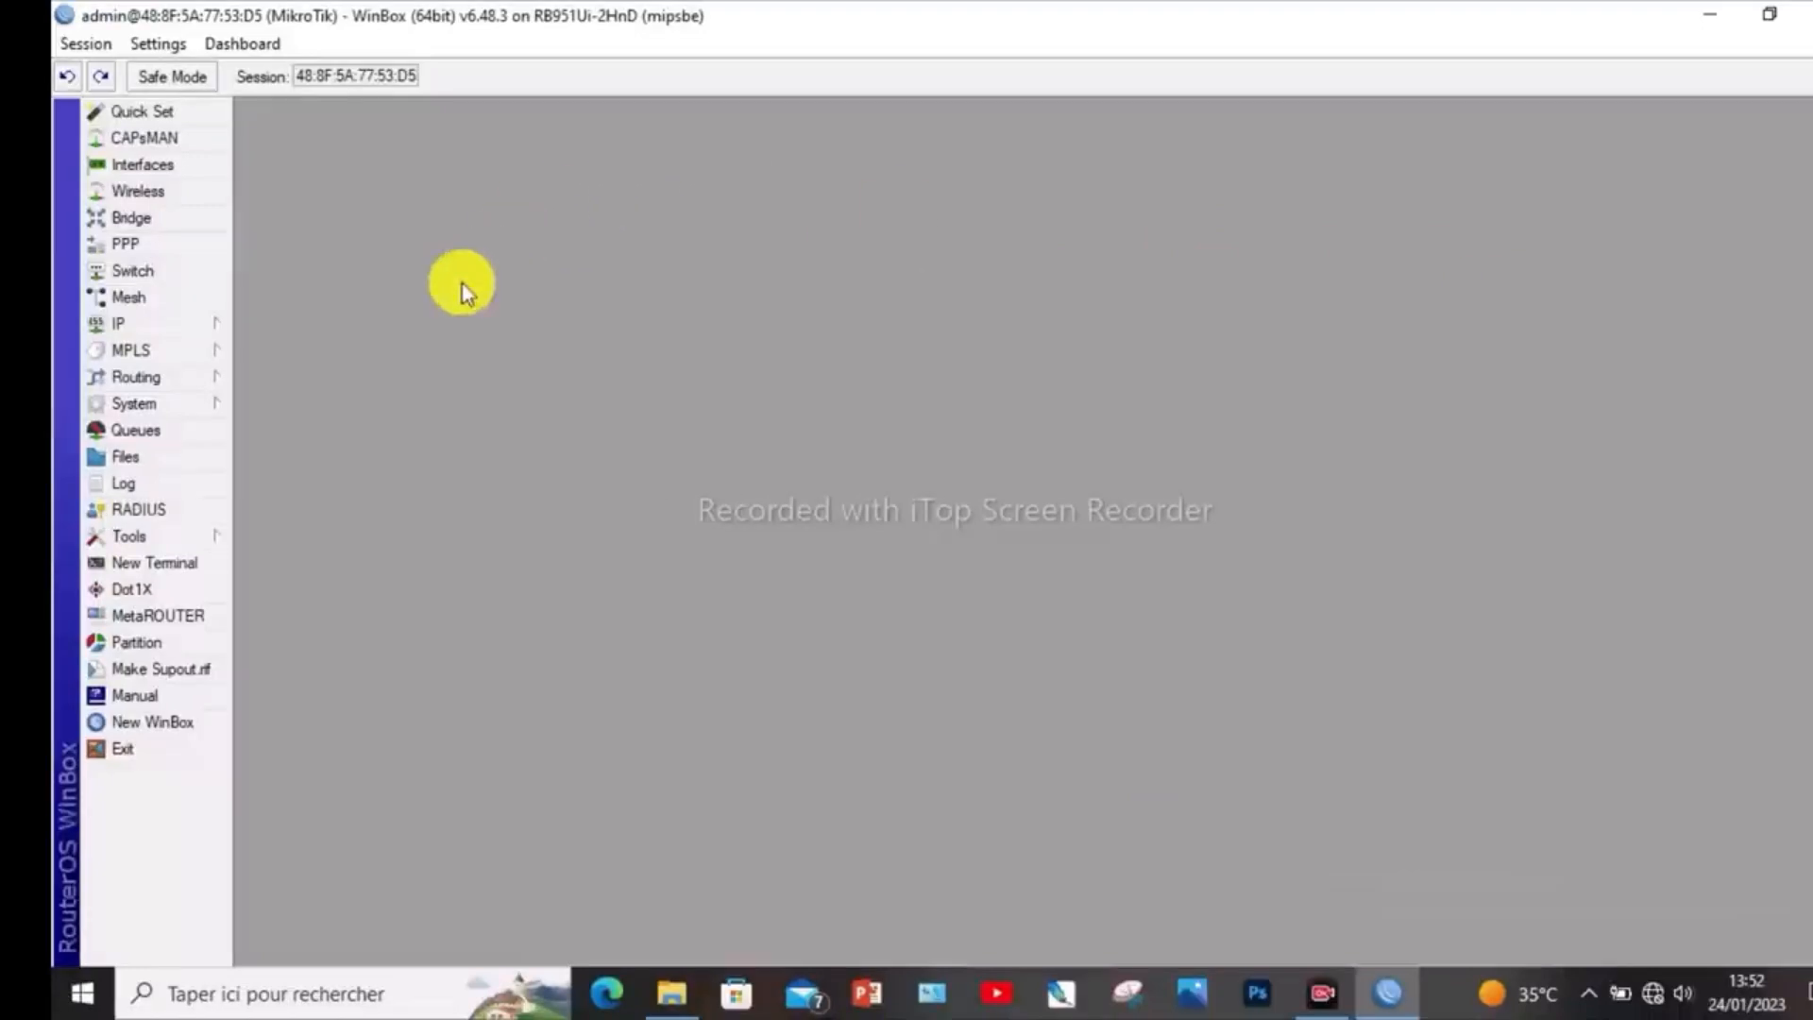
- Start the Hotspot Setup and choose bridge1 as the HotSpot interface
click(141, 326)
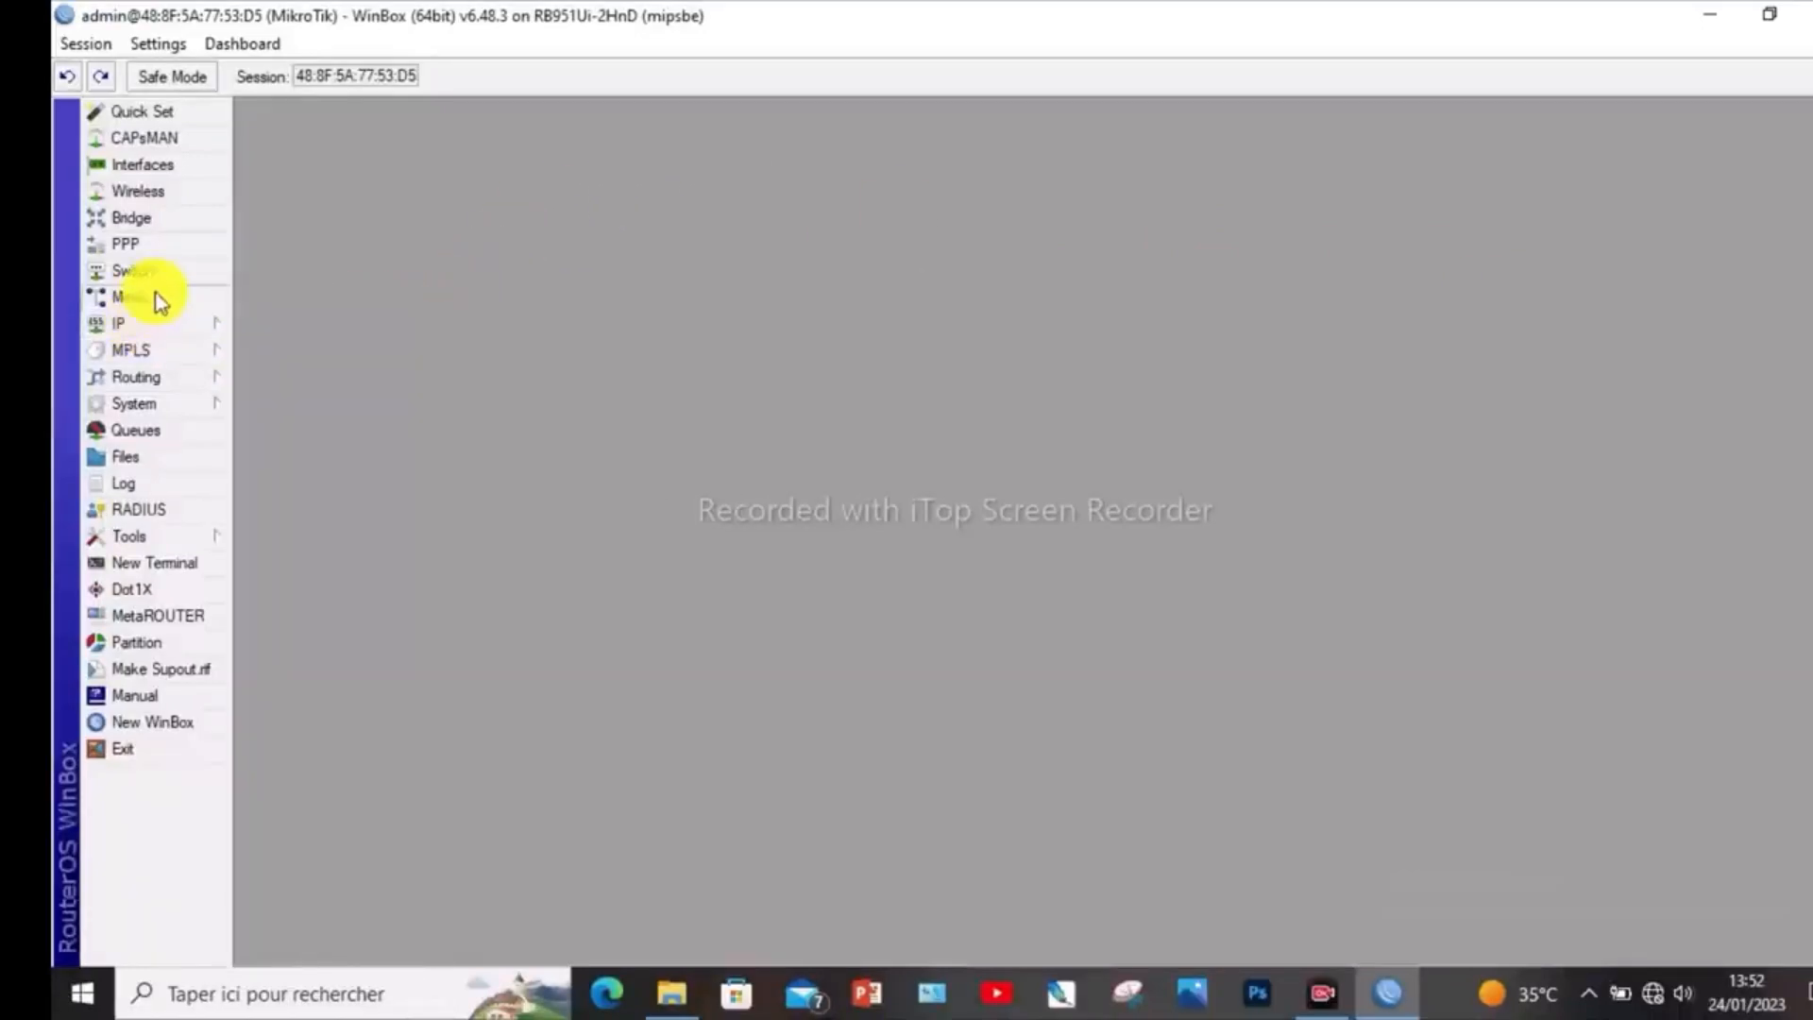
click(157, 325)
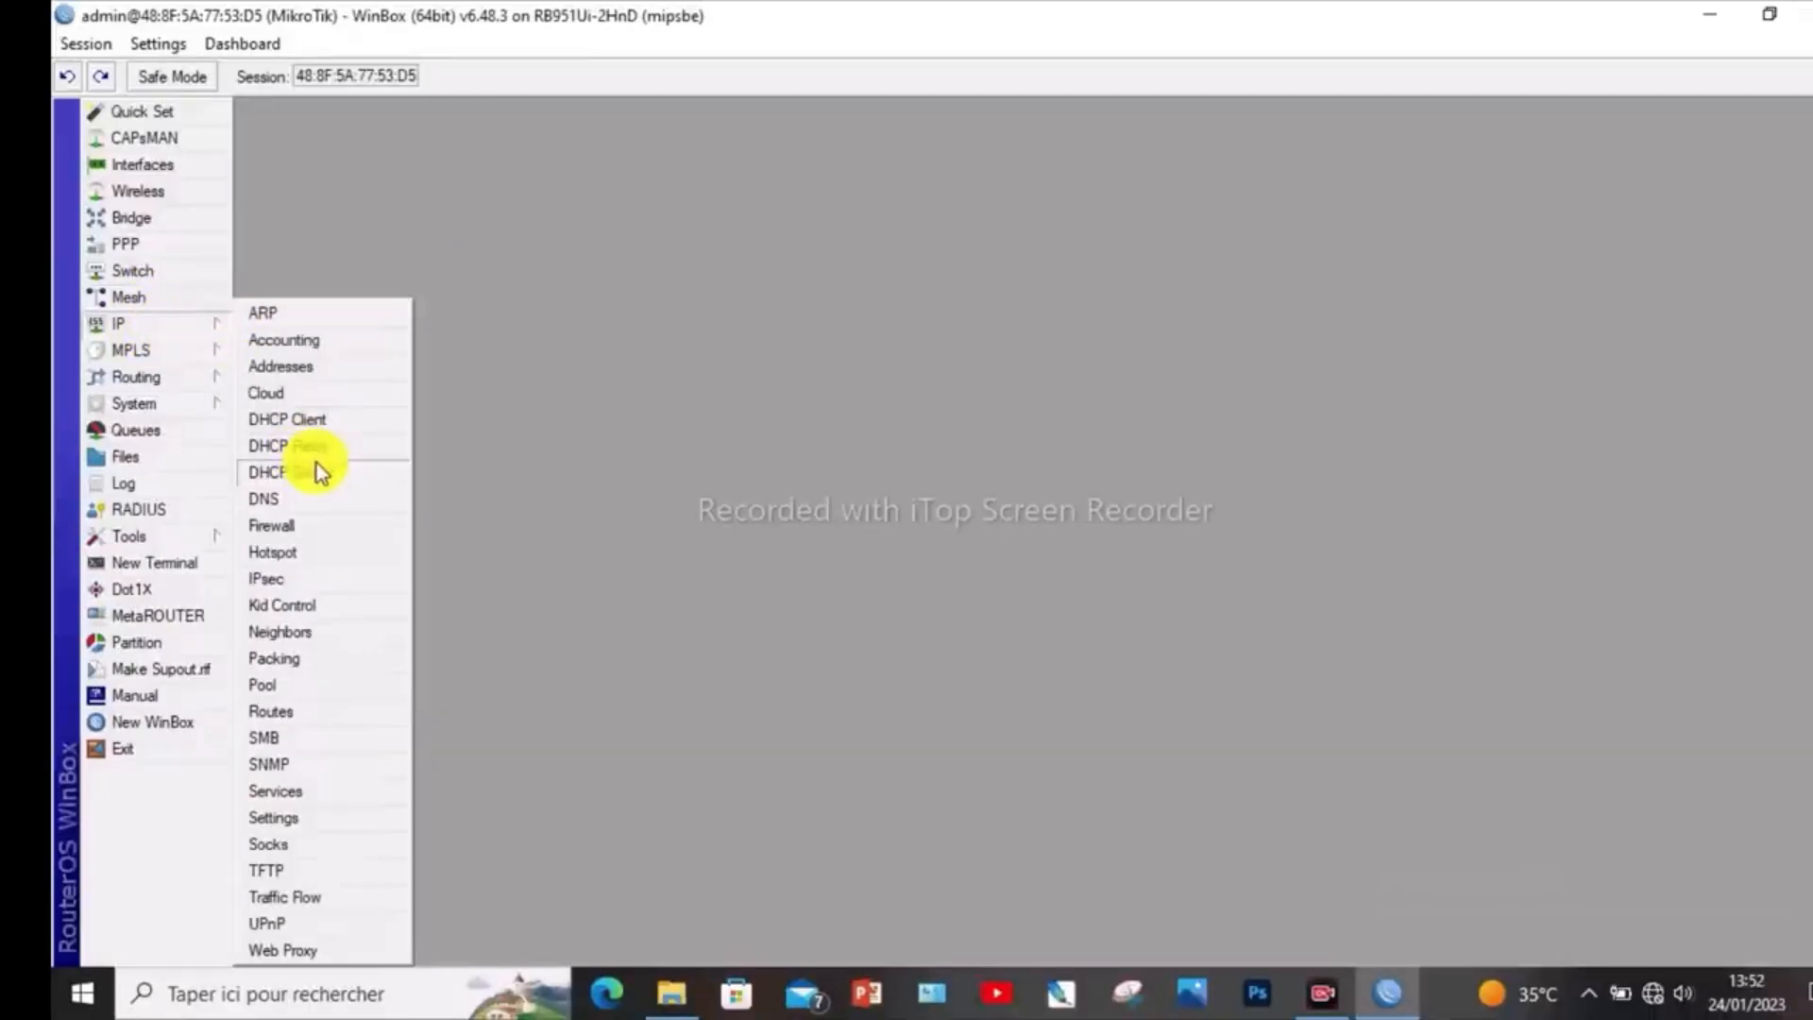
click(326, 560)
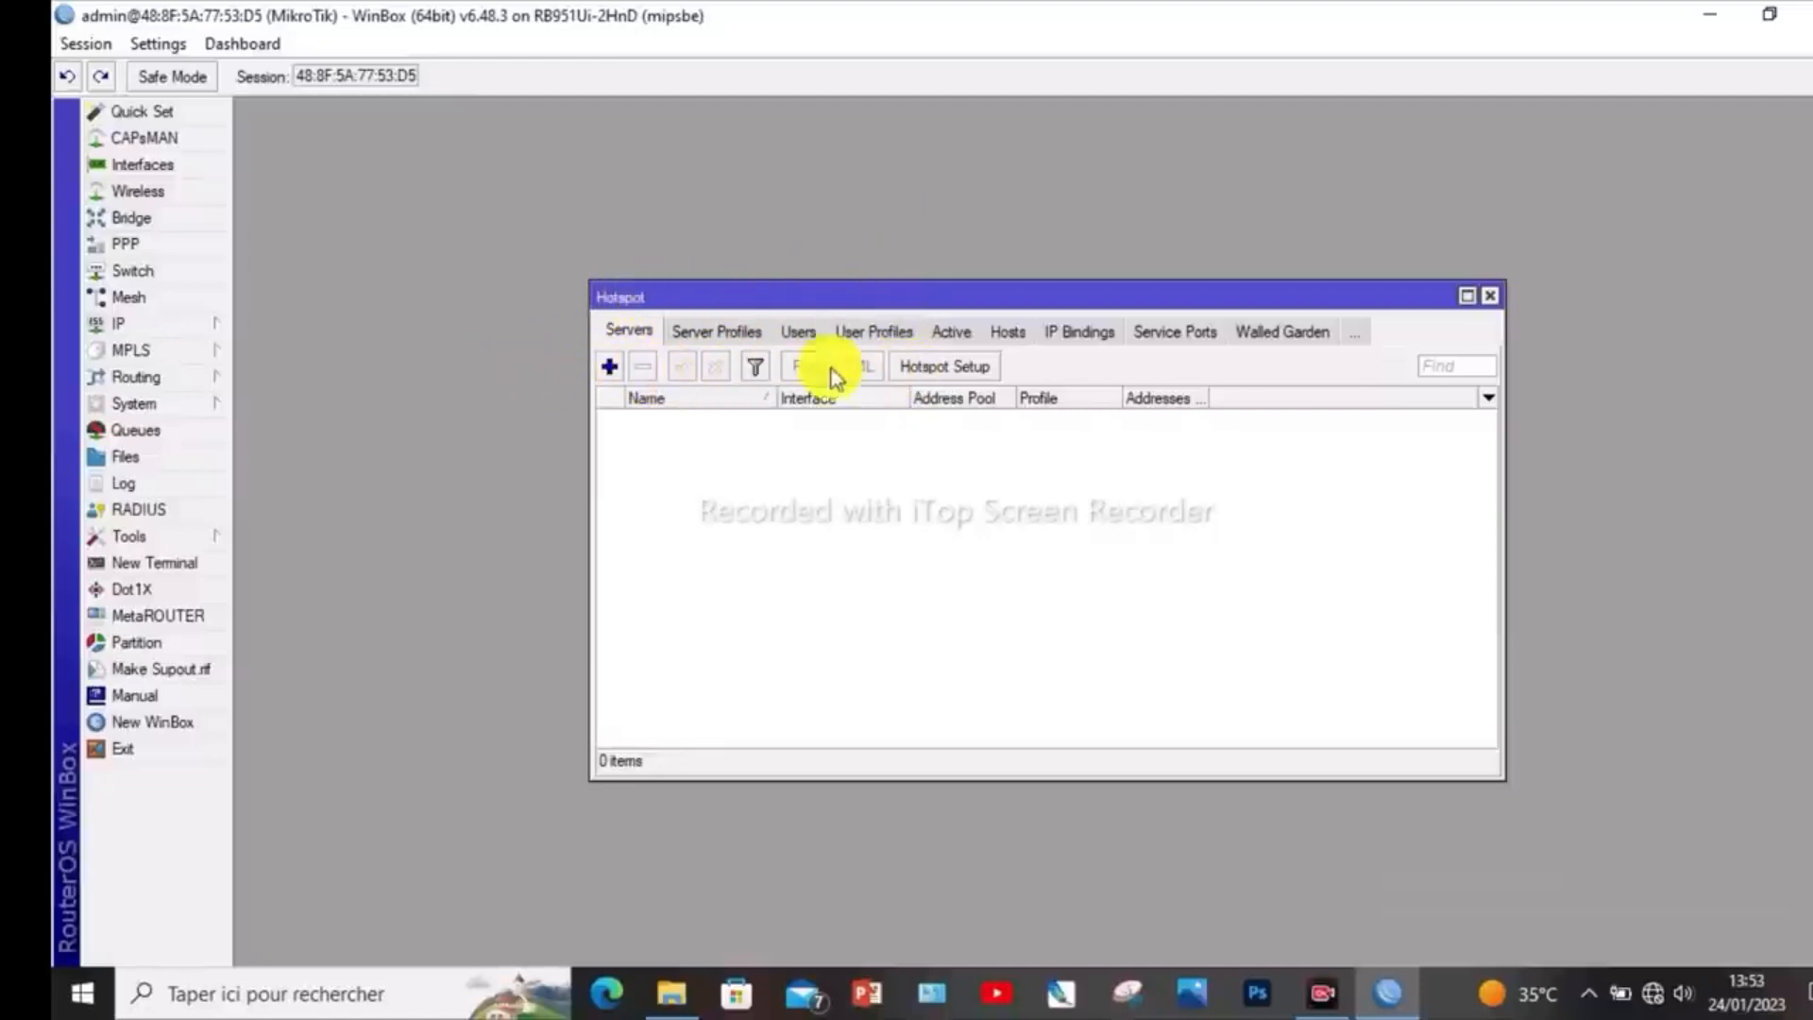
click(965, 364)
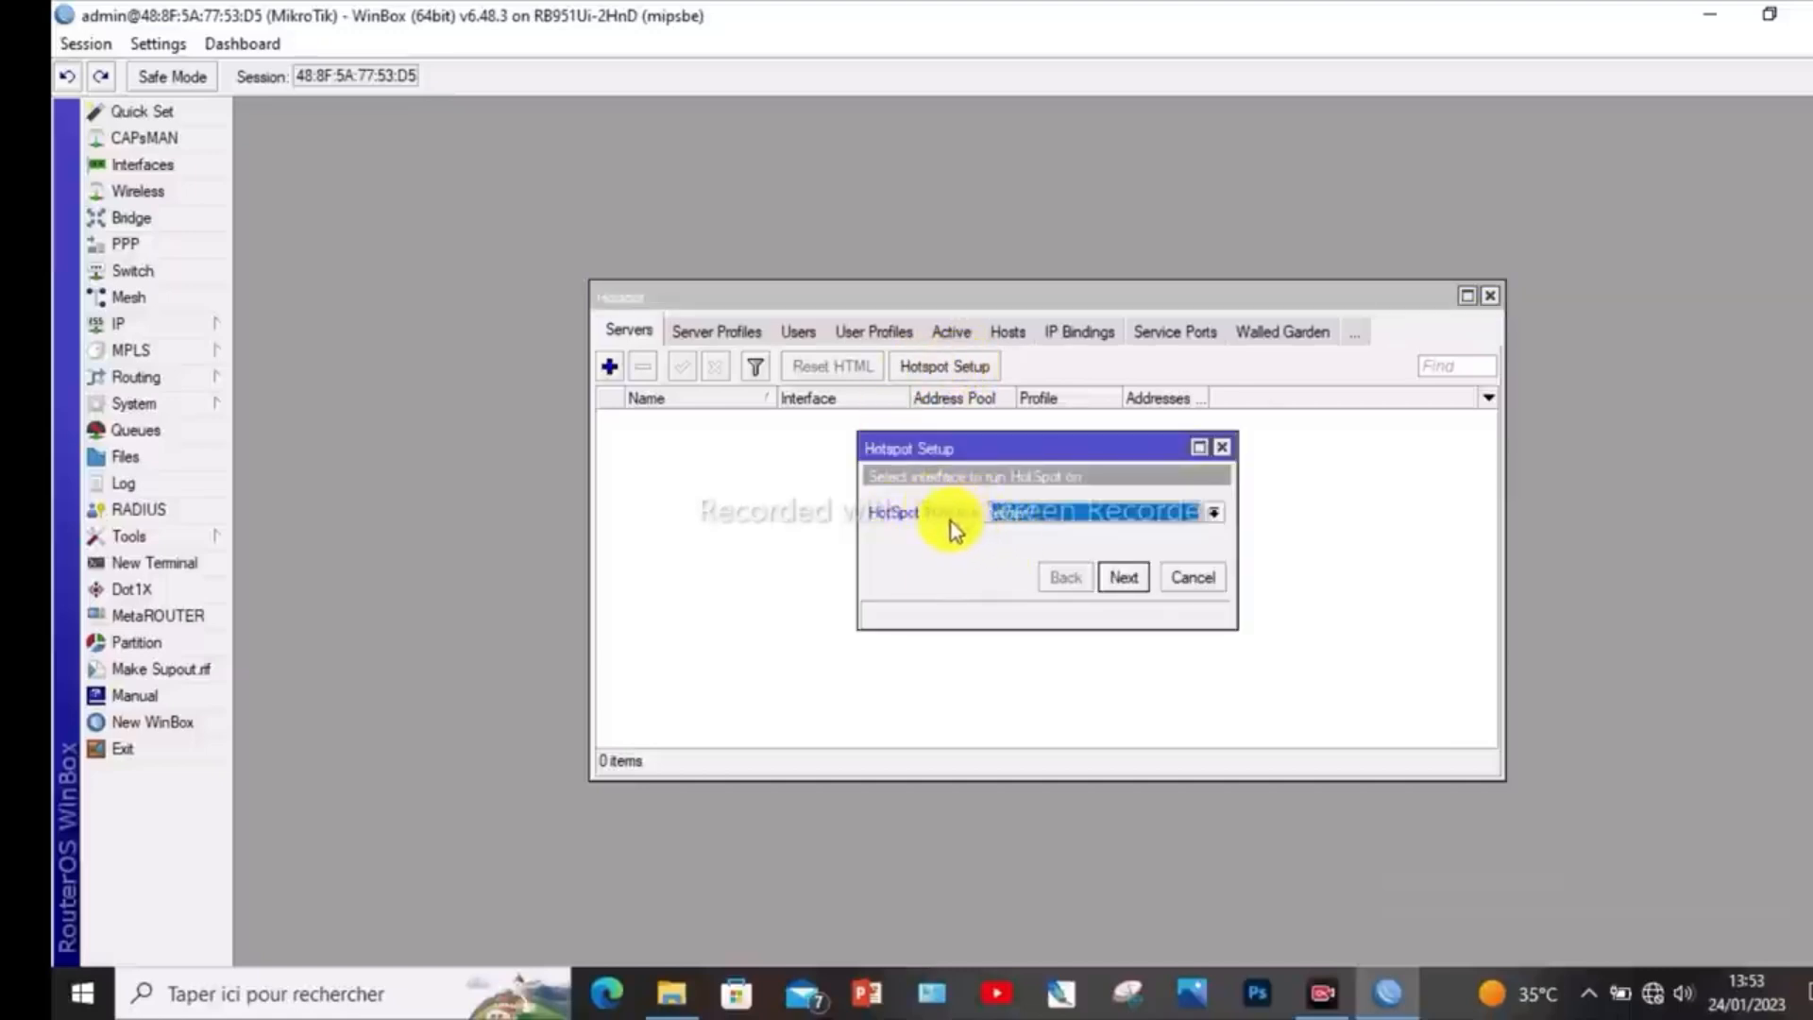
click(1218, 515)
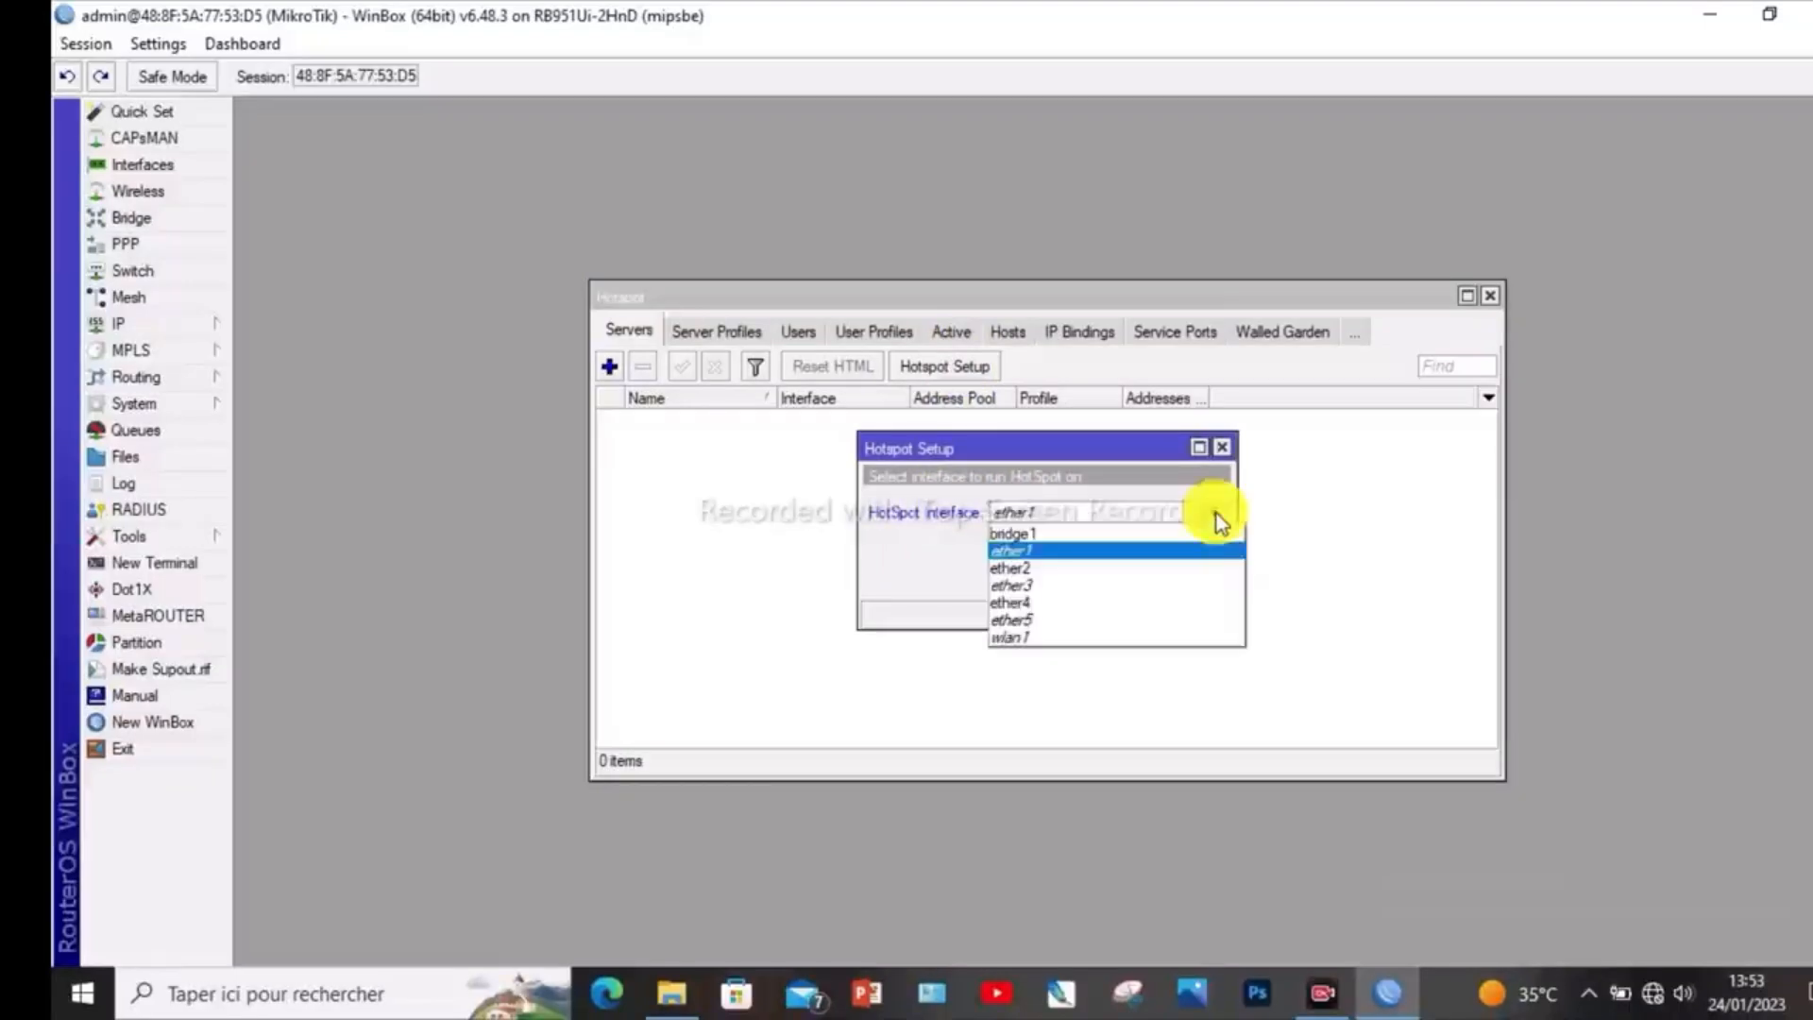
click(1079, 538)
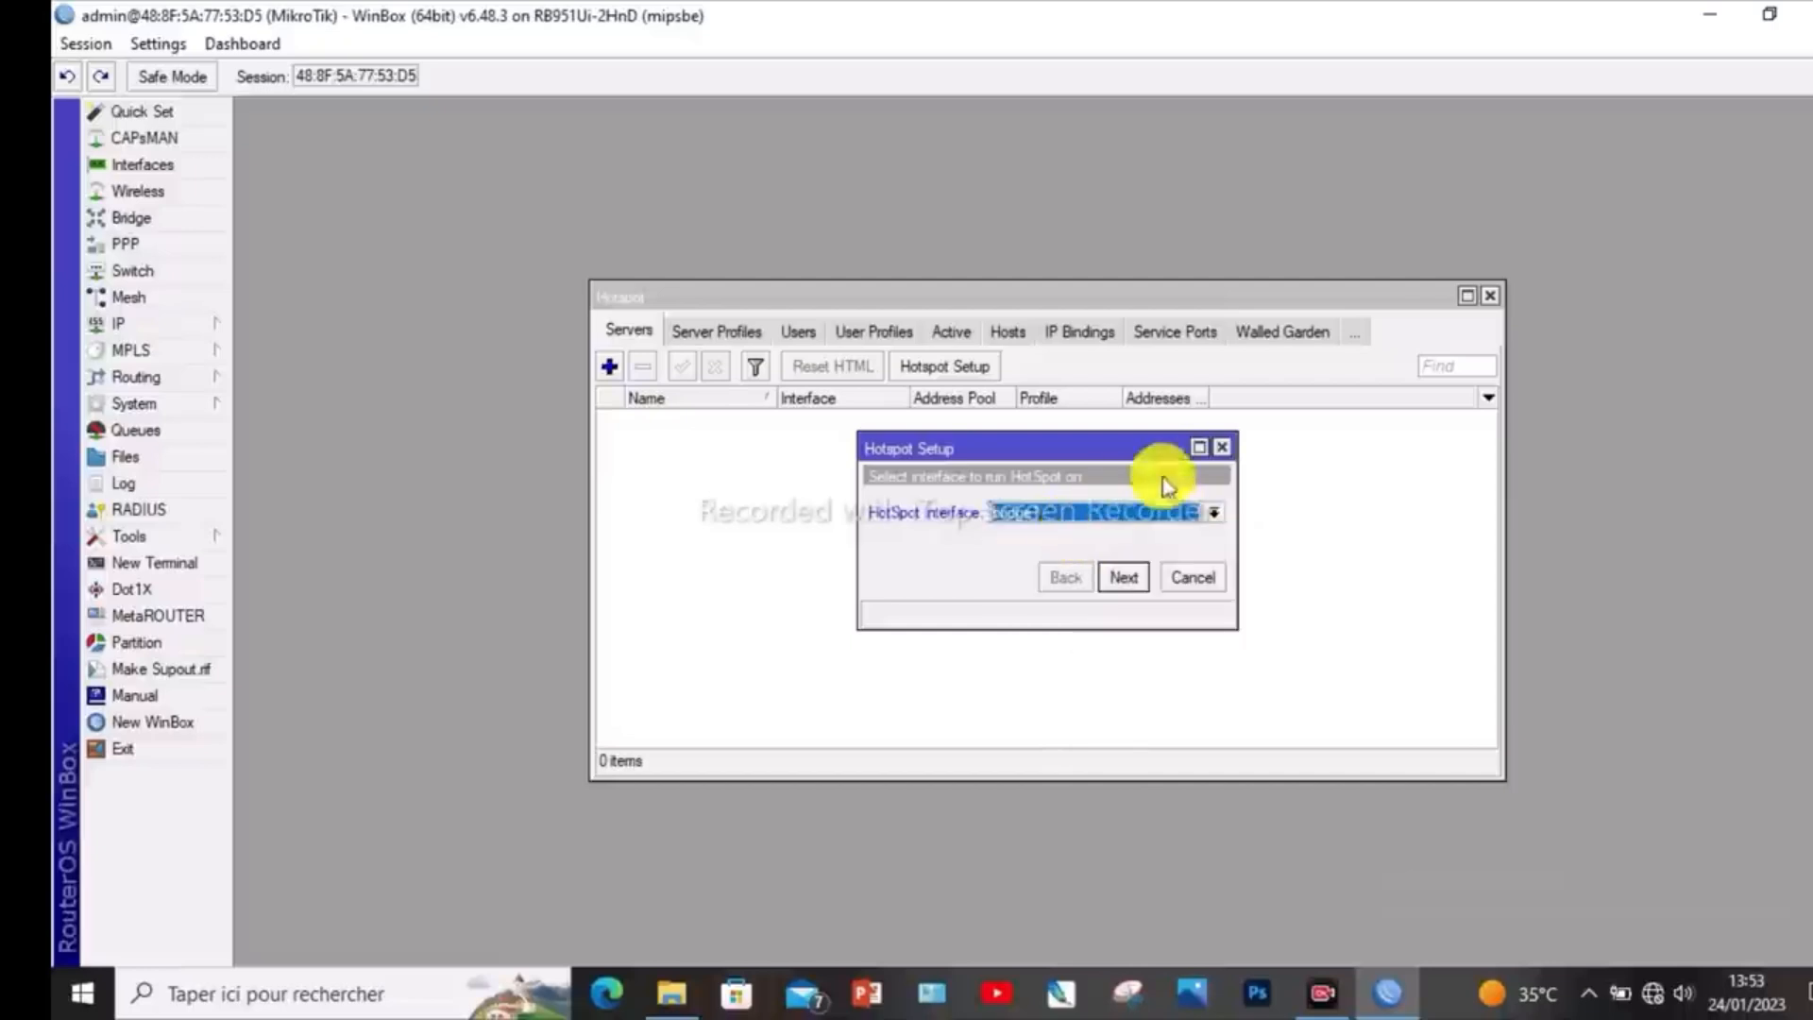
click(1123, 578)
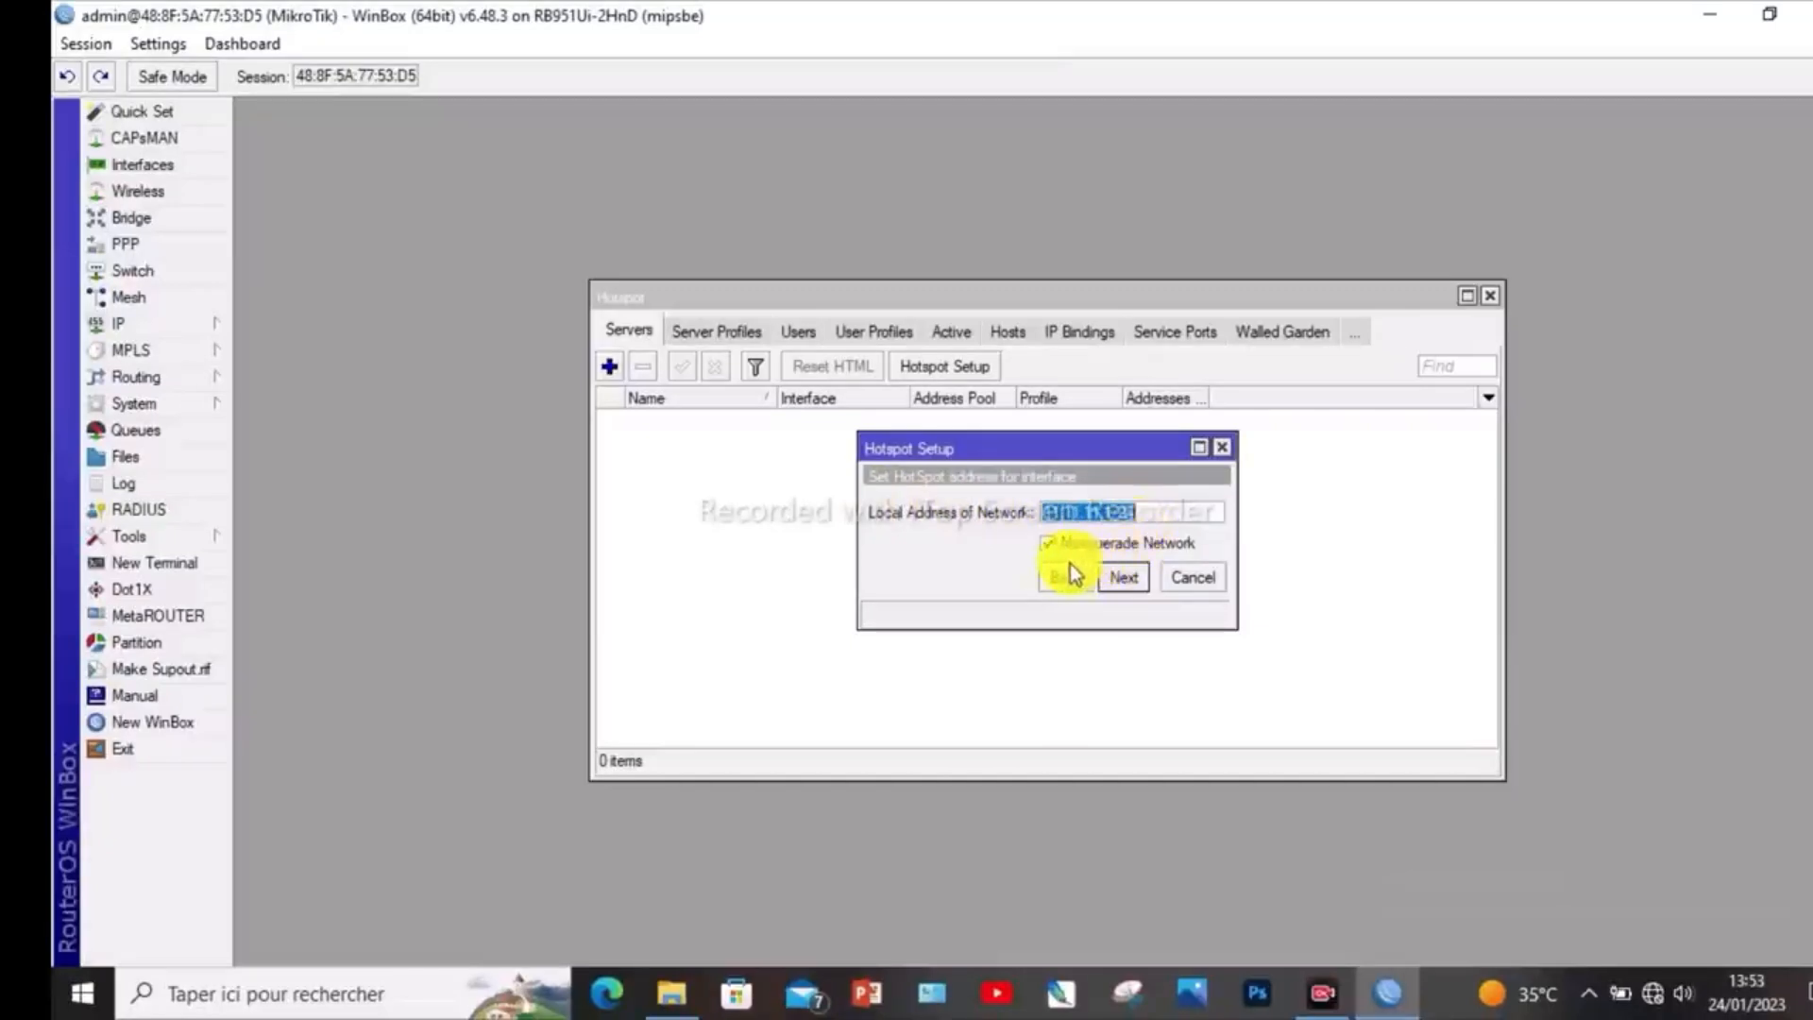
- Accept the proposed hotspot local address with Masquerade Network, the address pool, certificate none and SMTP server 0.0.0.0
click(1124, 578)
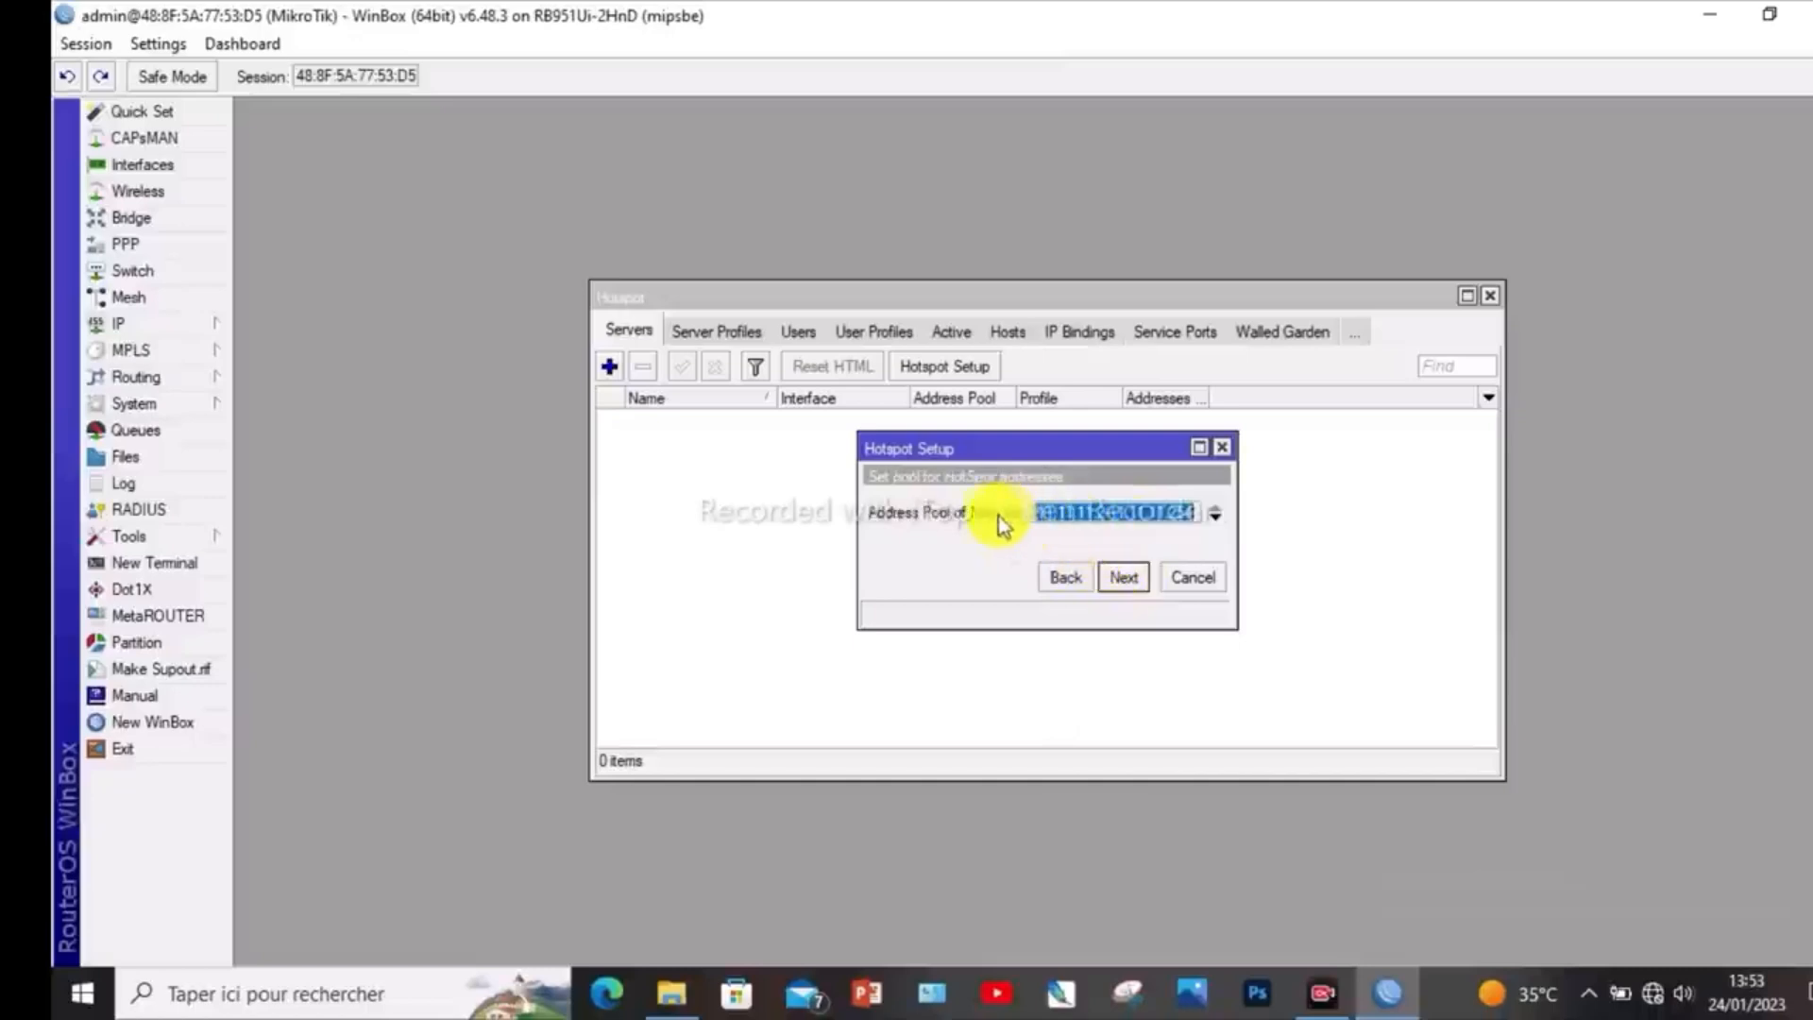
click(1125, 581)
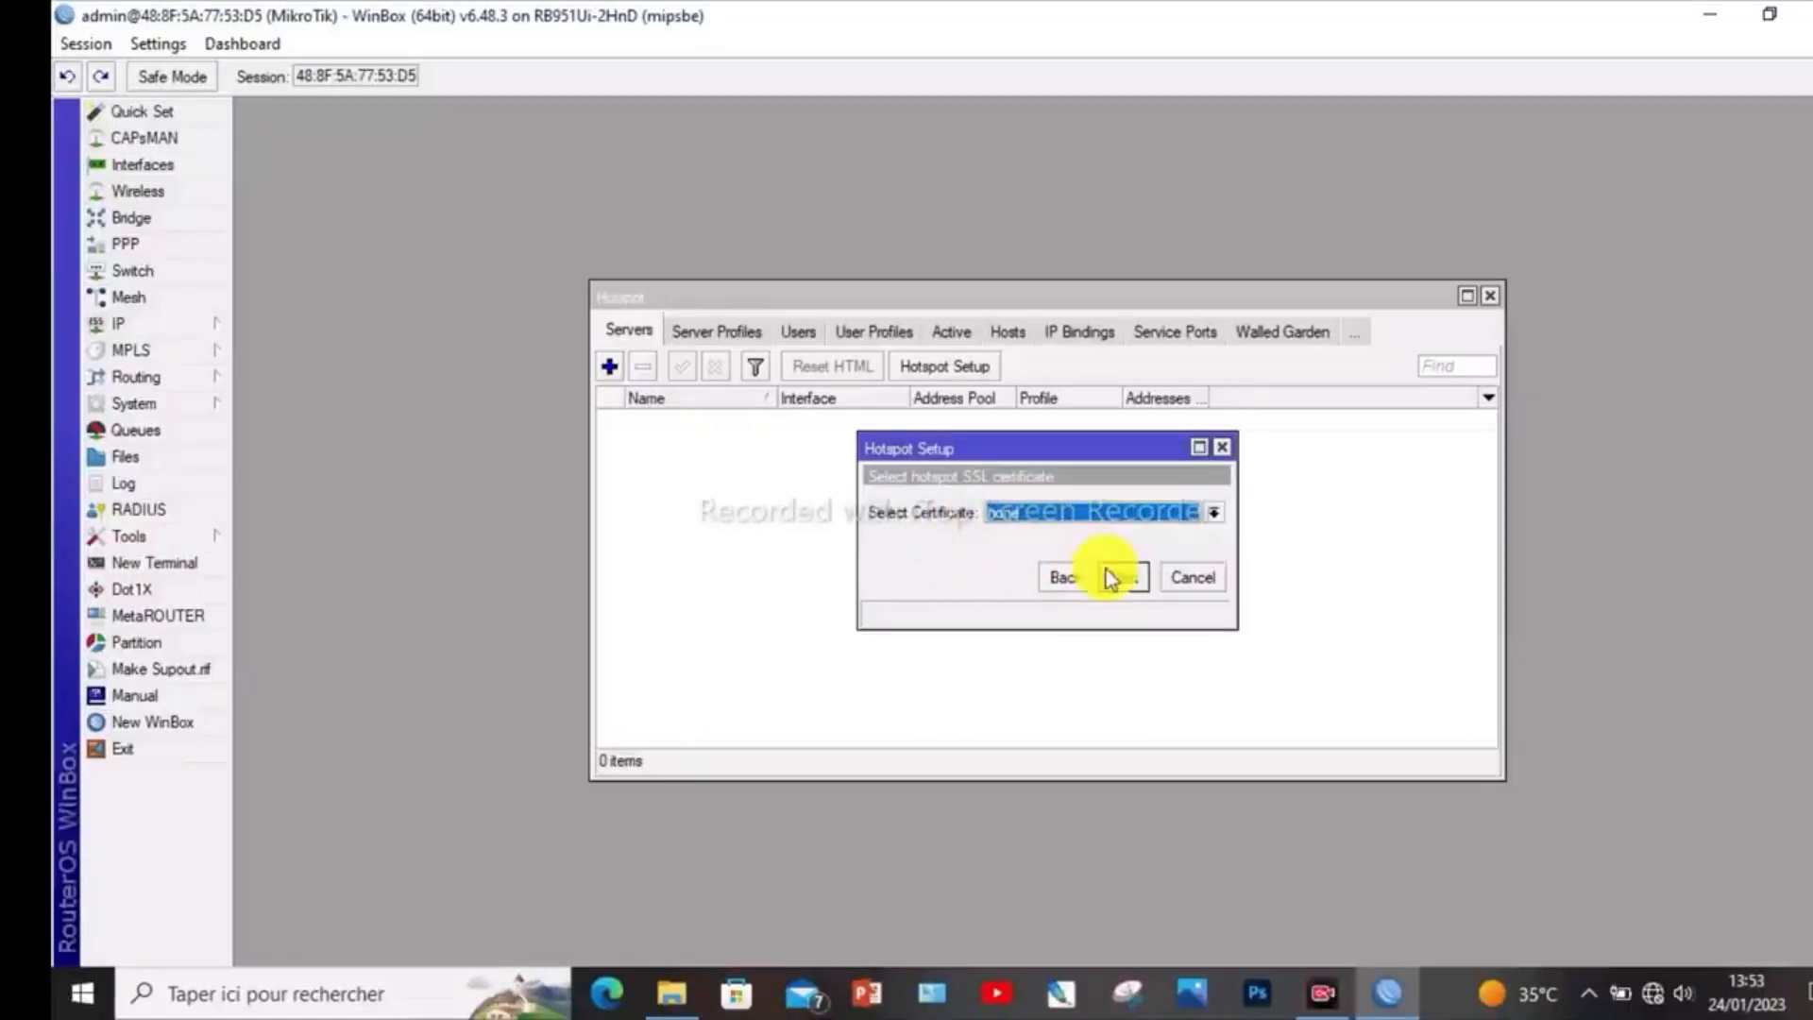
click(1124, 579)
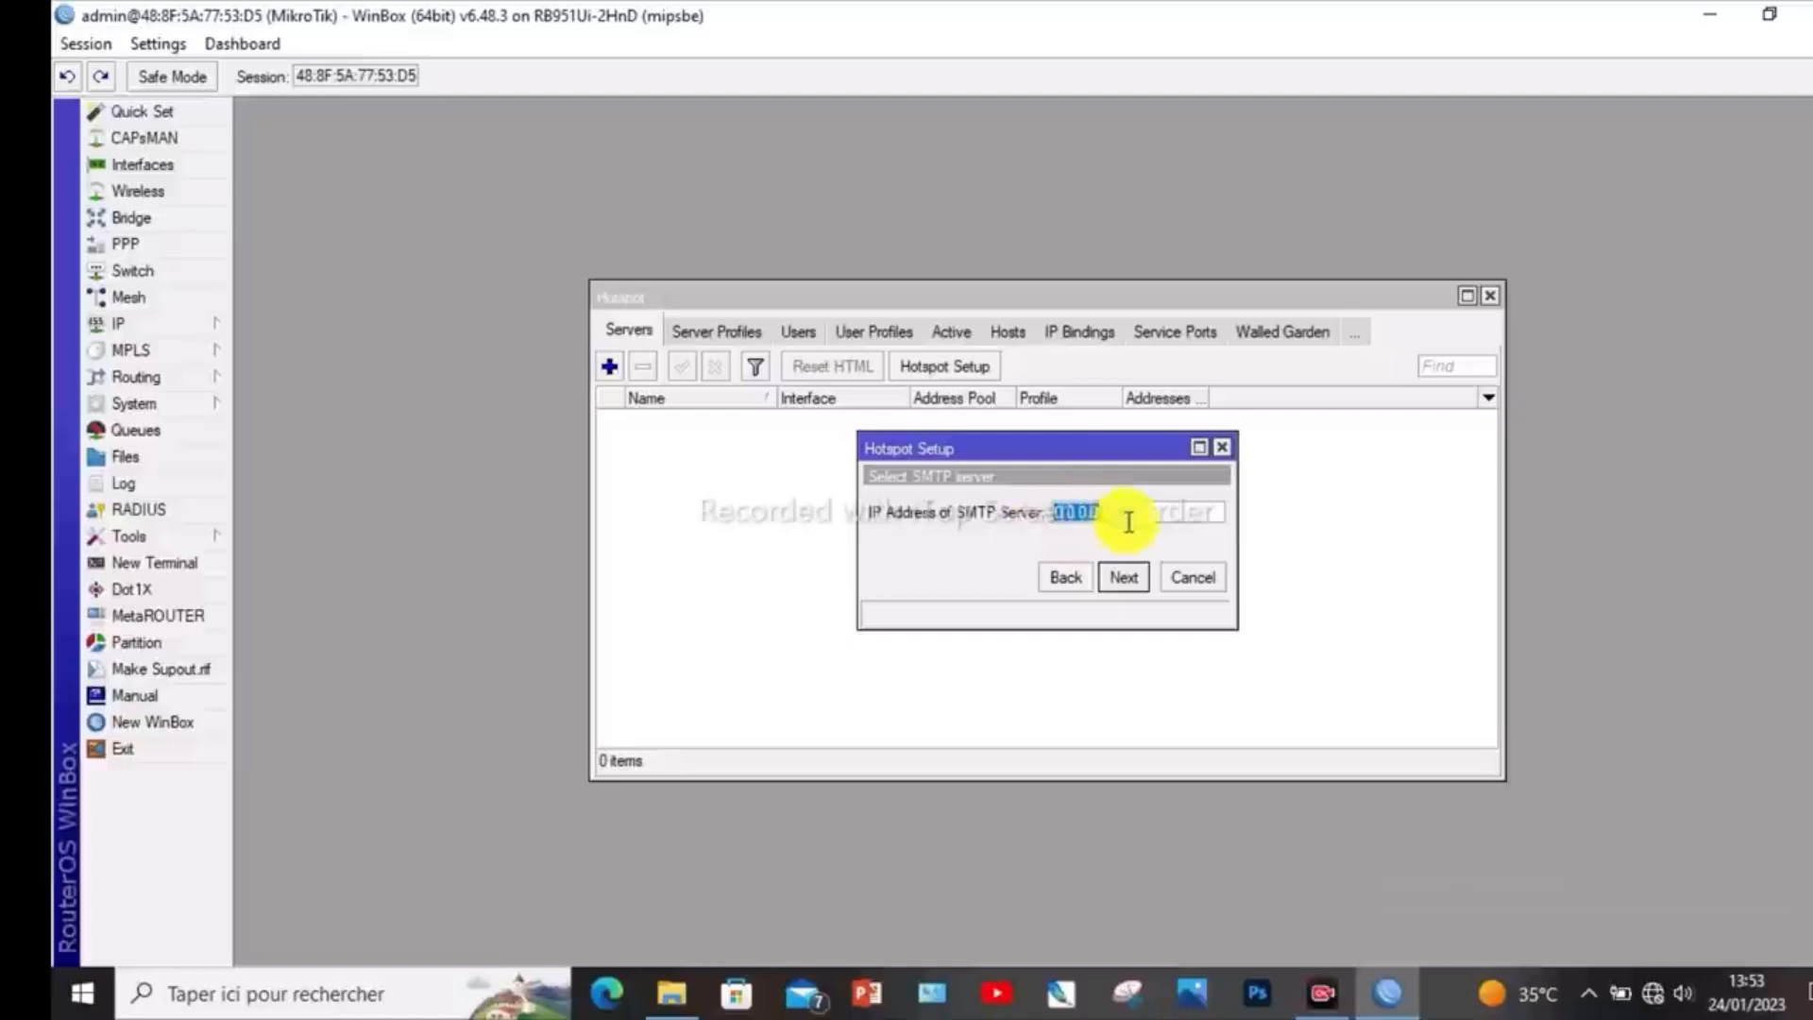
click(1124, 578)
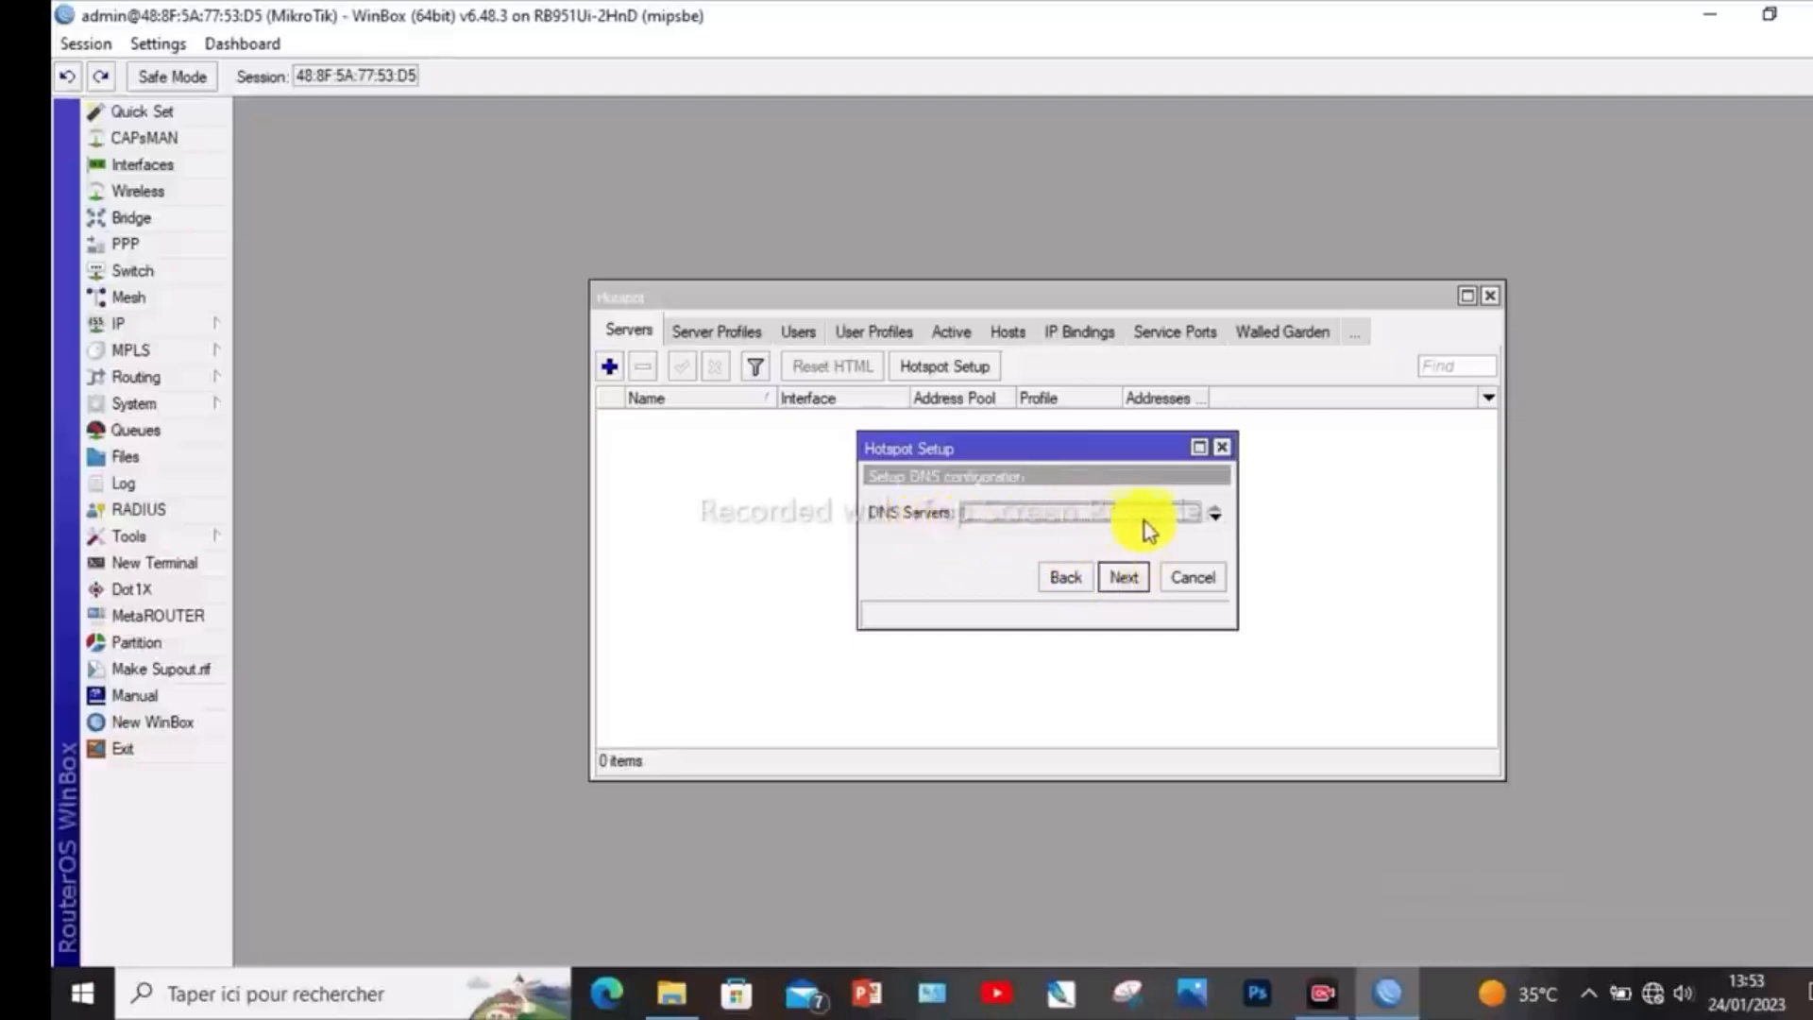
- Set the hotspot setup's DNS server to 8.8.8.8
click(1216, 516)
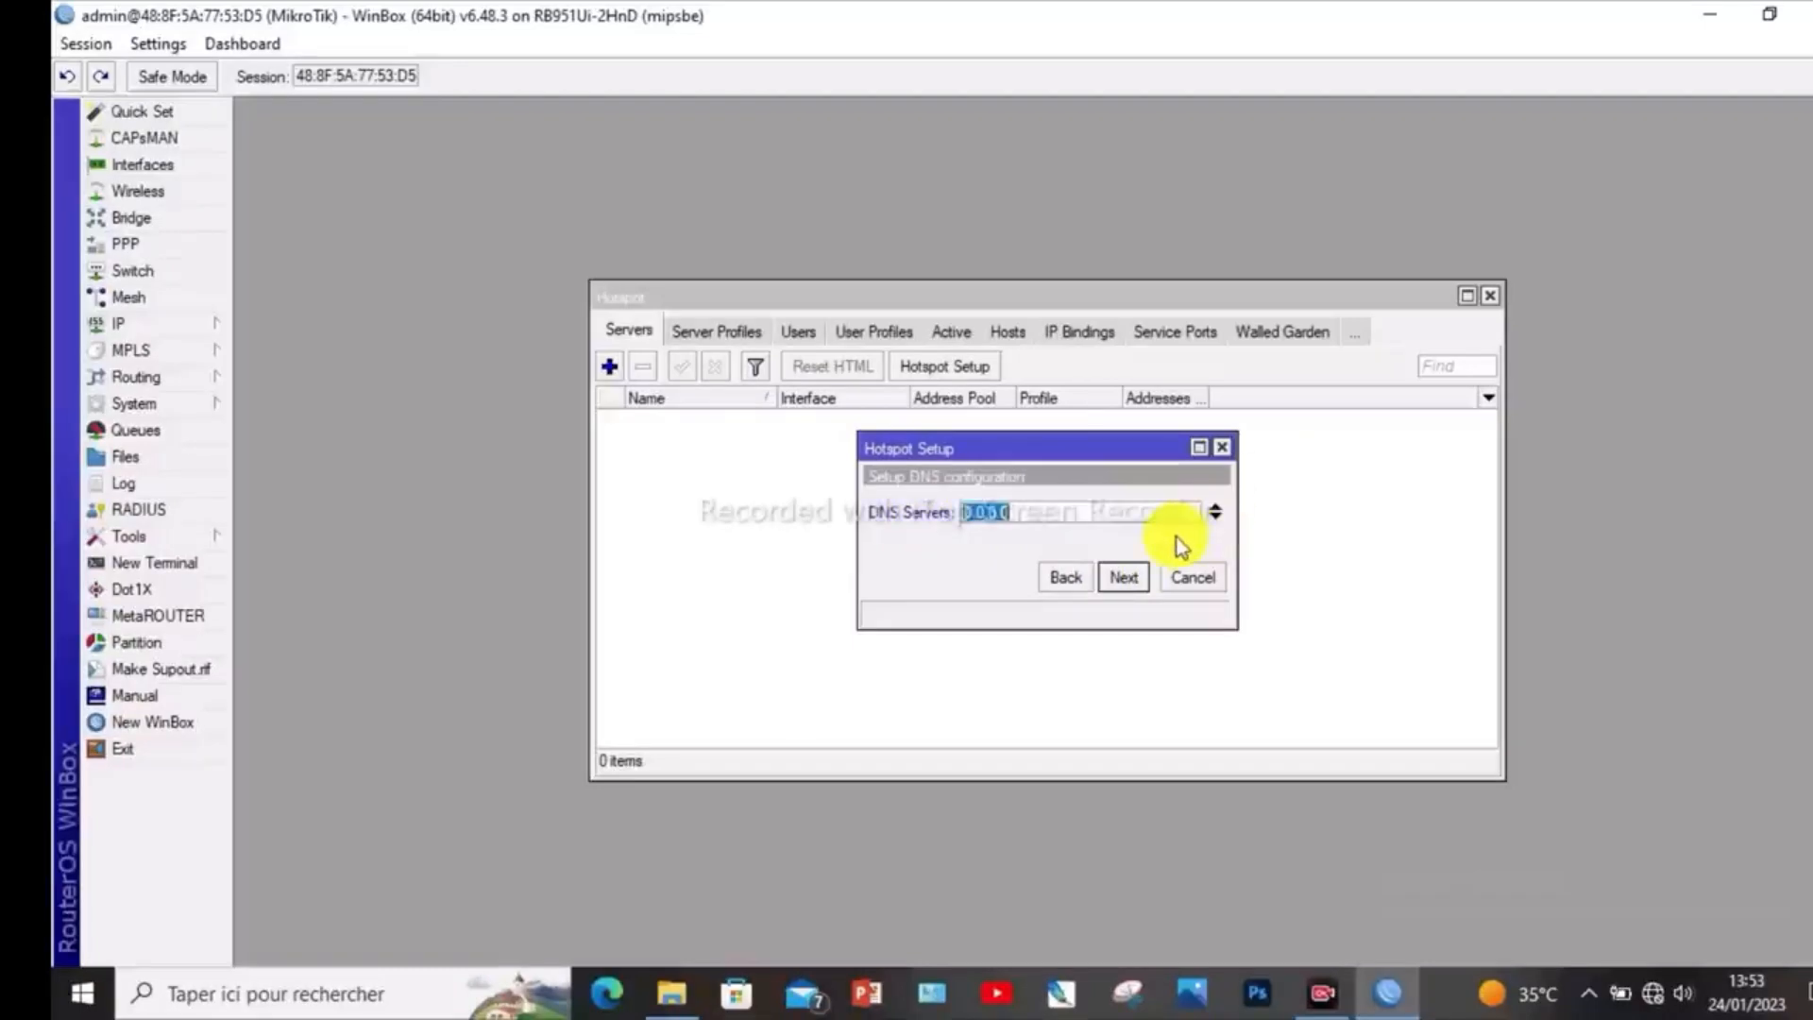
text(8)
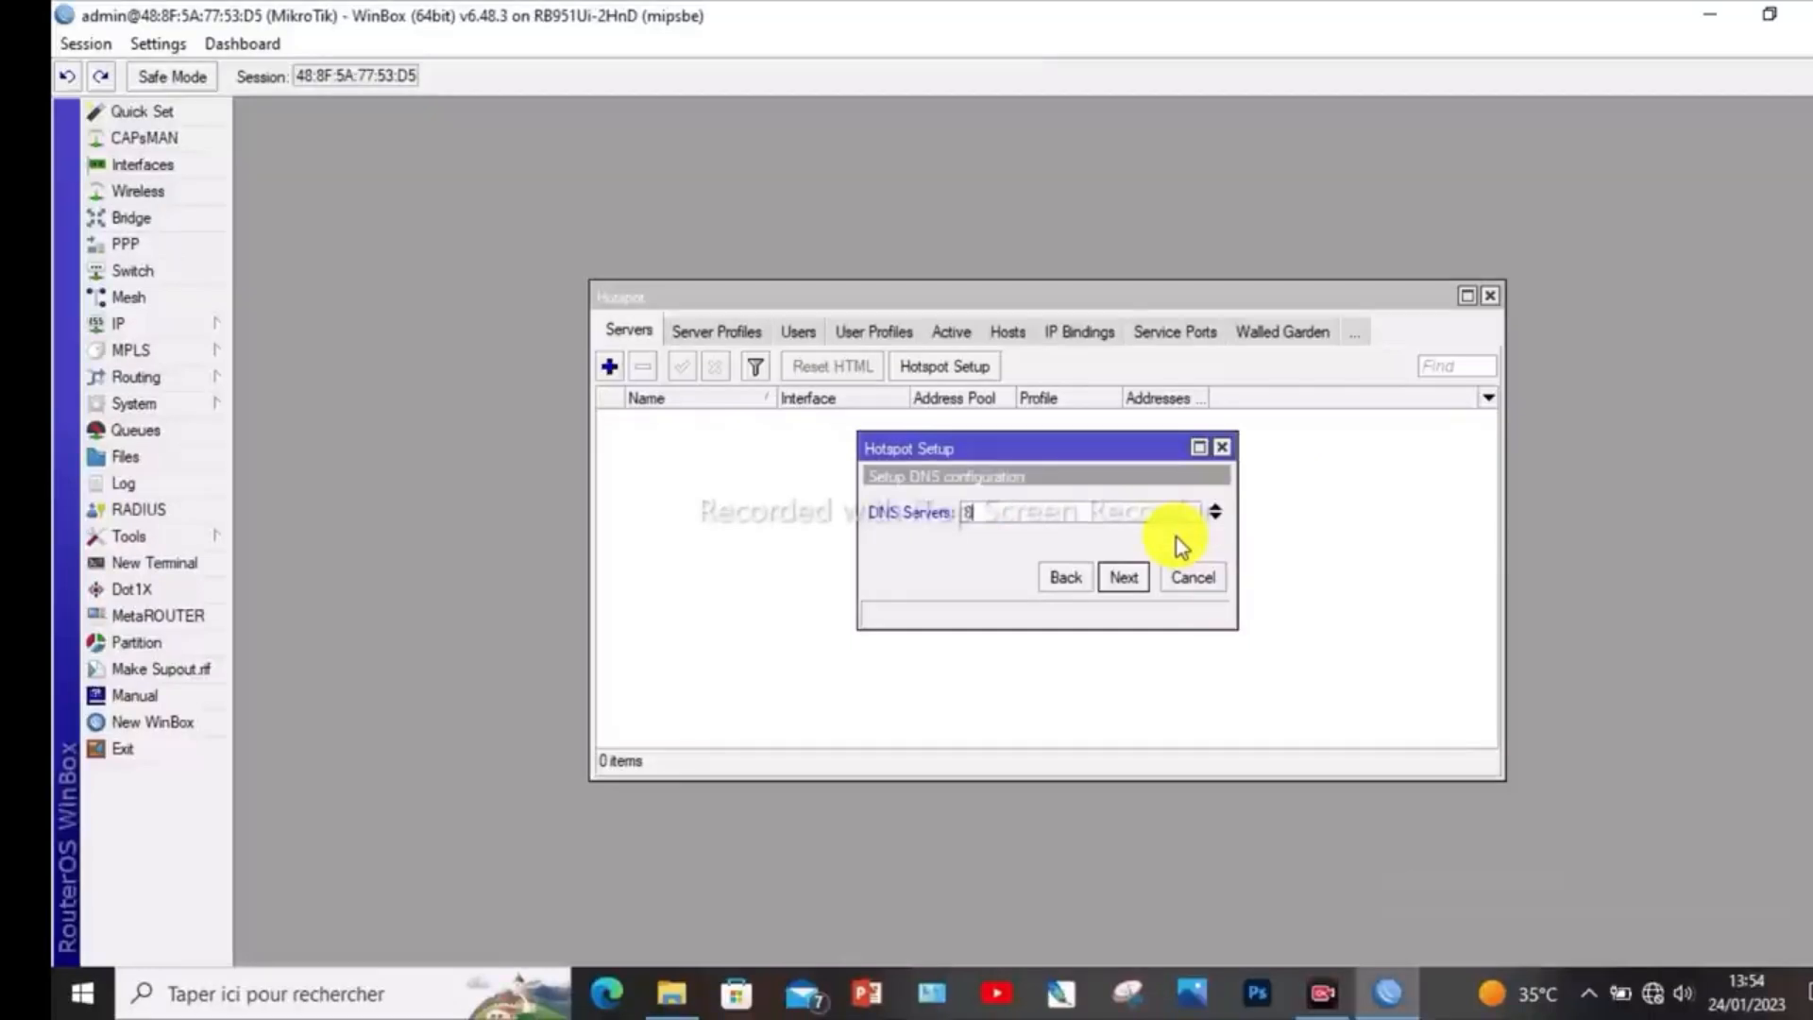
text(.)
text(6)
key(BackSpace)
text(8.8.8)
click(1138, 572)
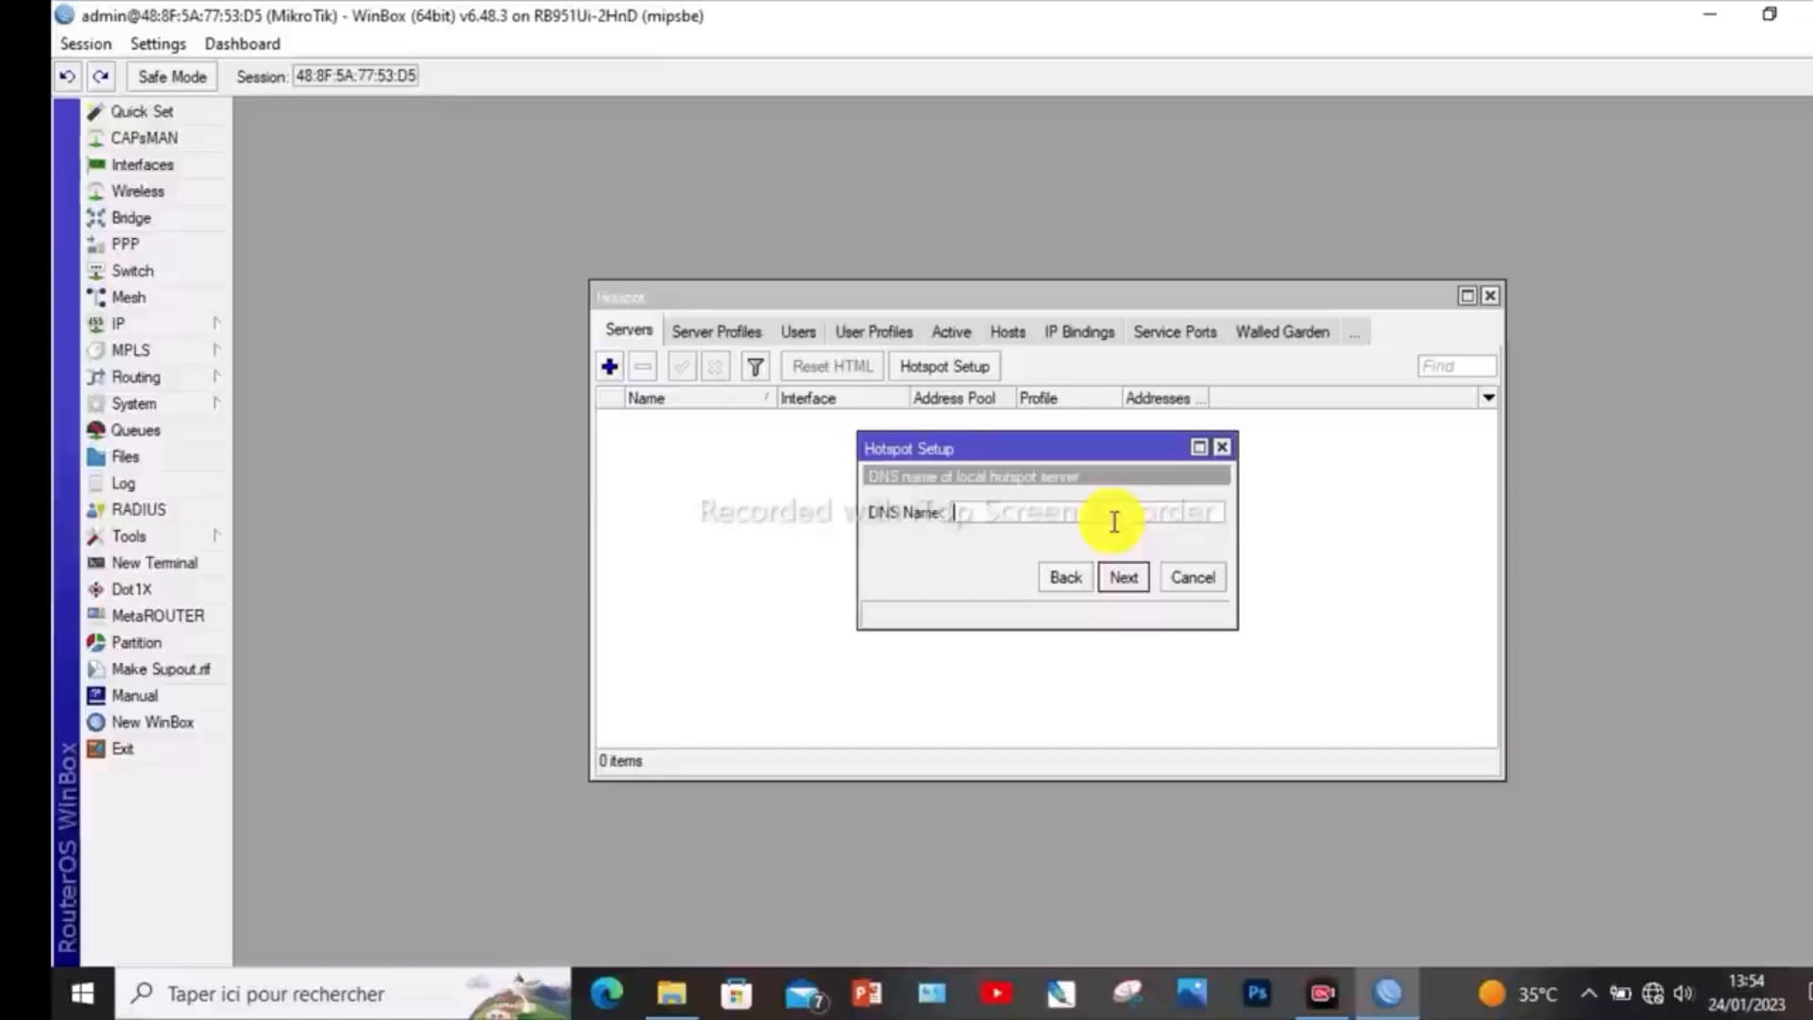
- Set the DNS name of the local hotspot server to ag.net
text(ag)
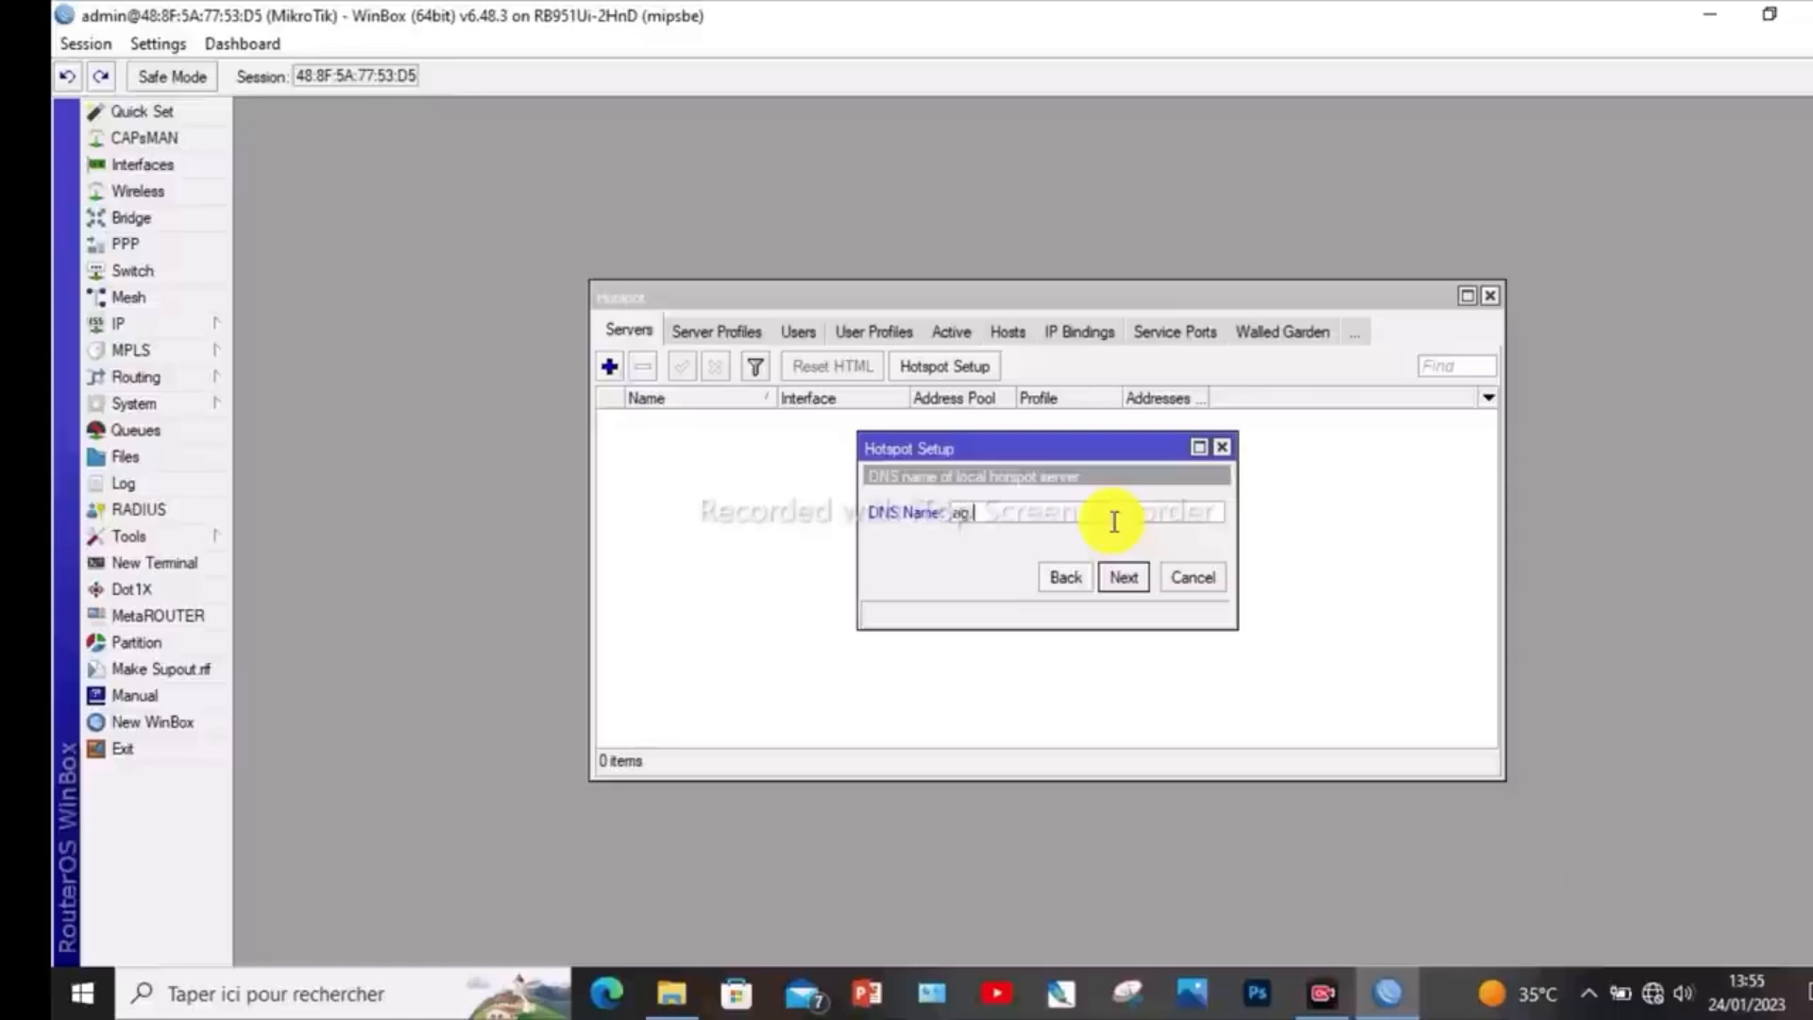
text(.net)
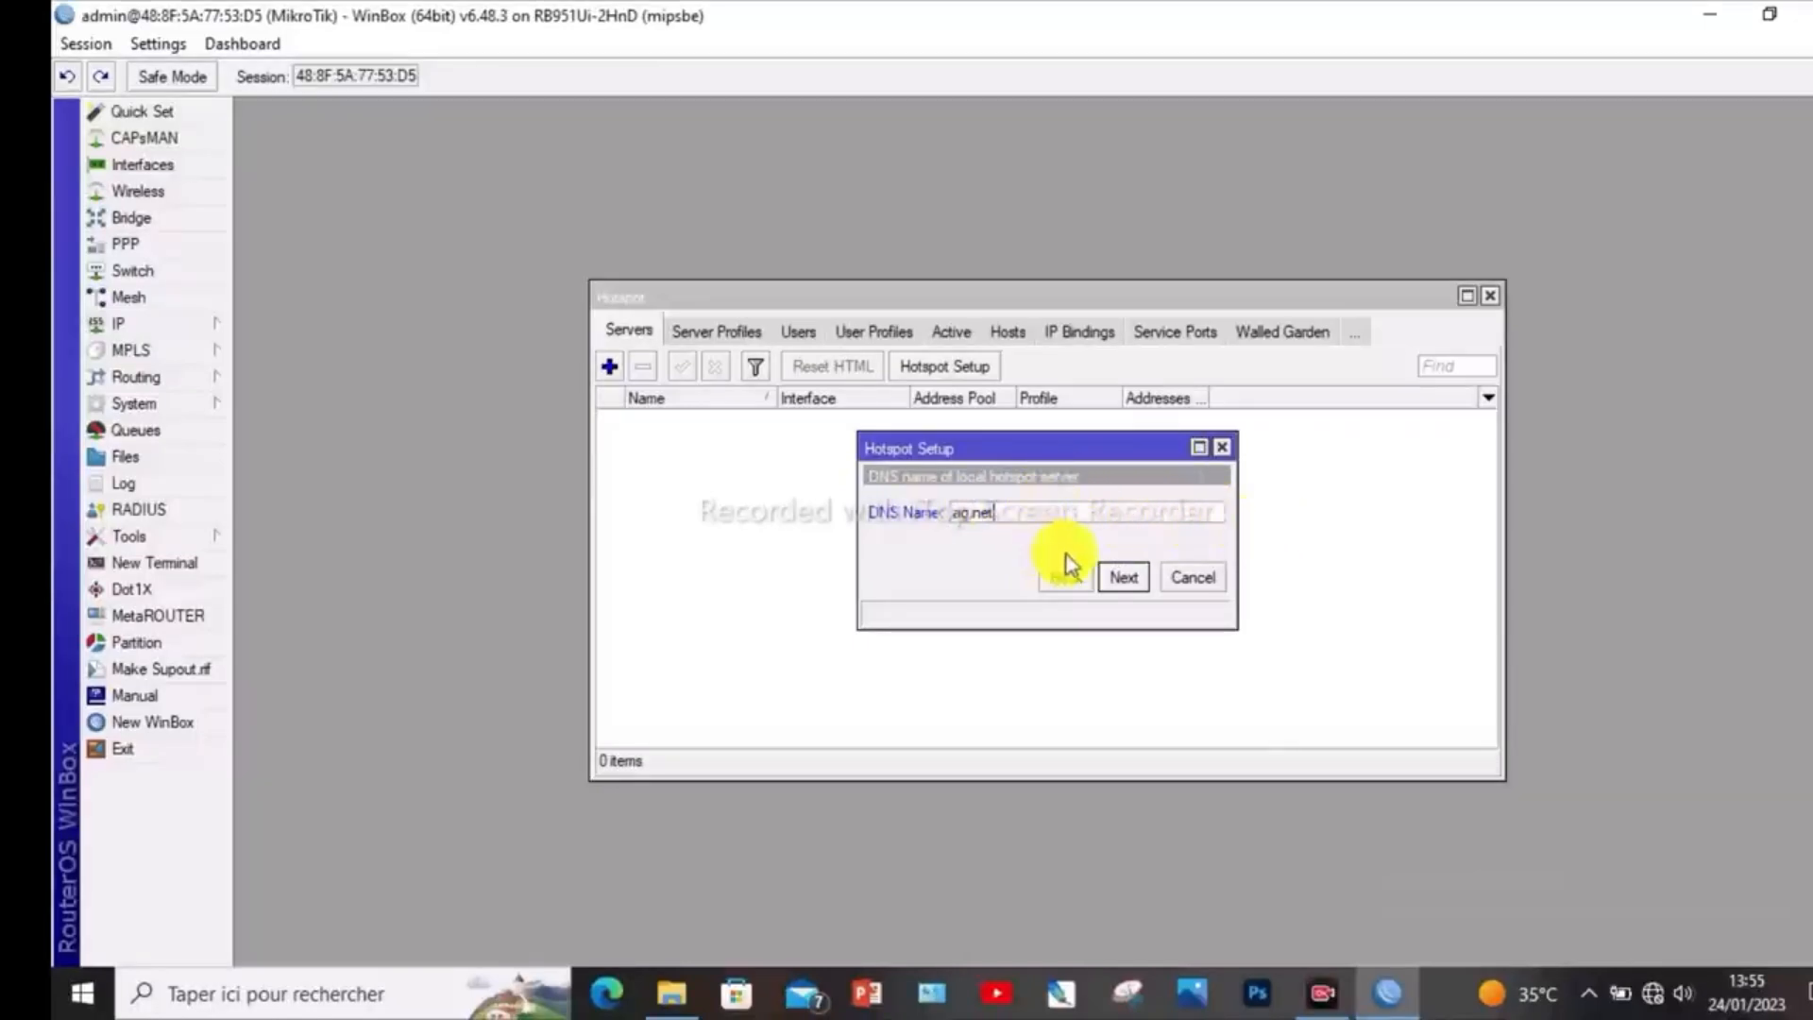
click(1123, 578)
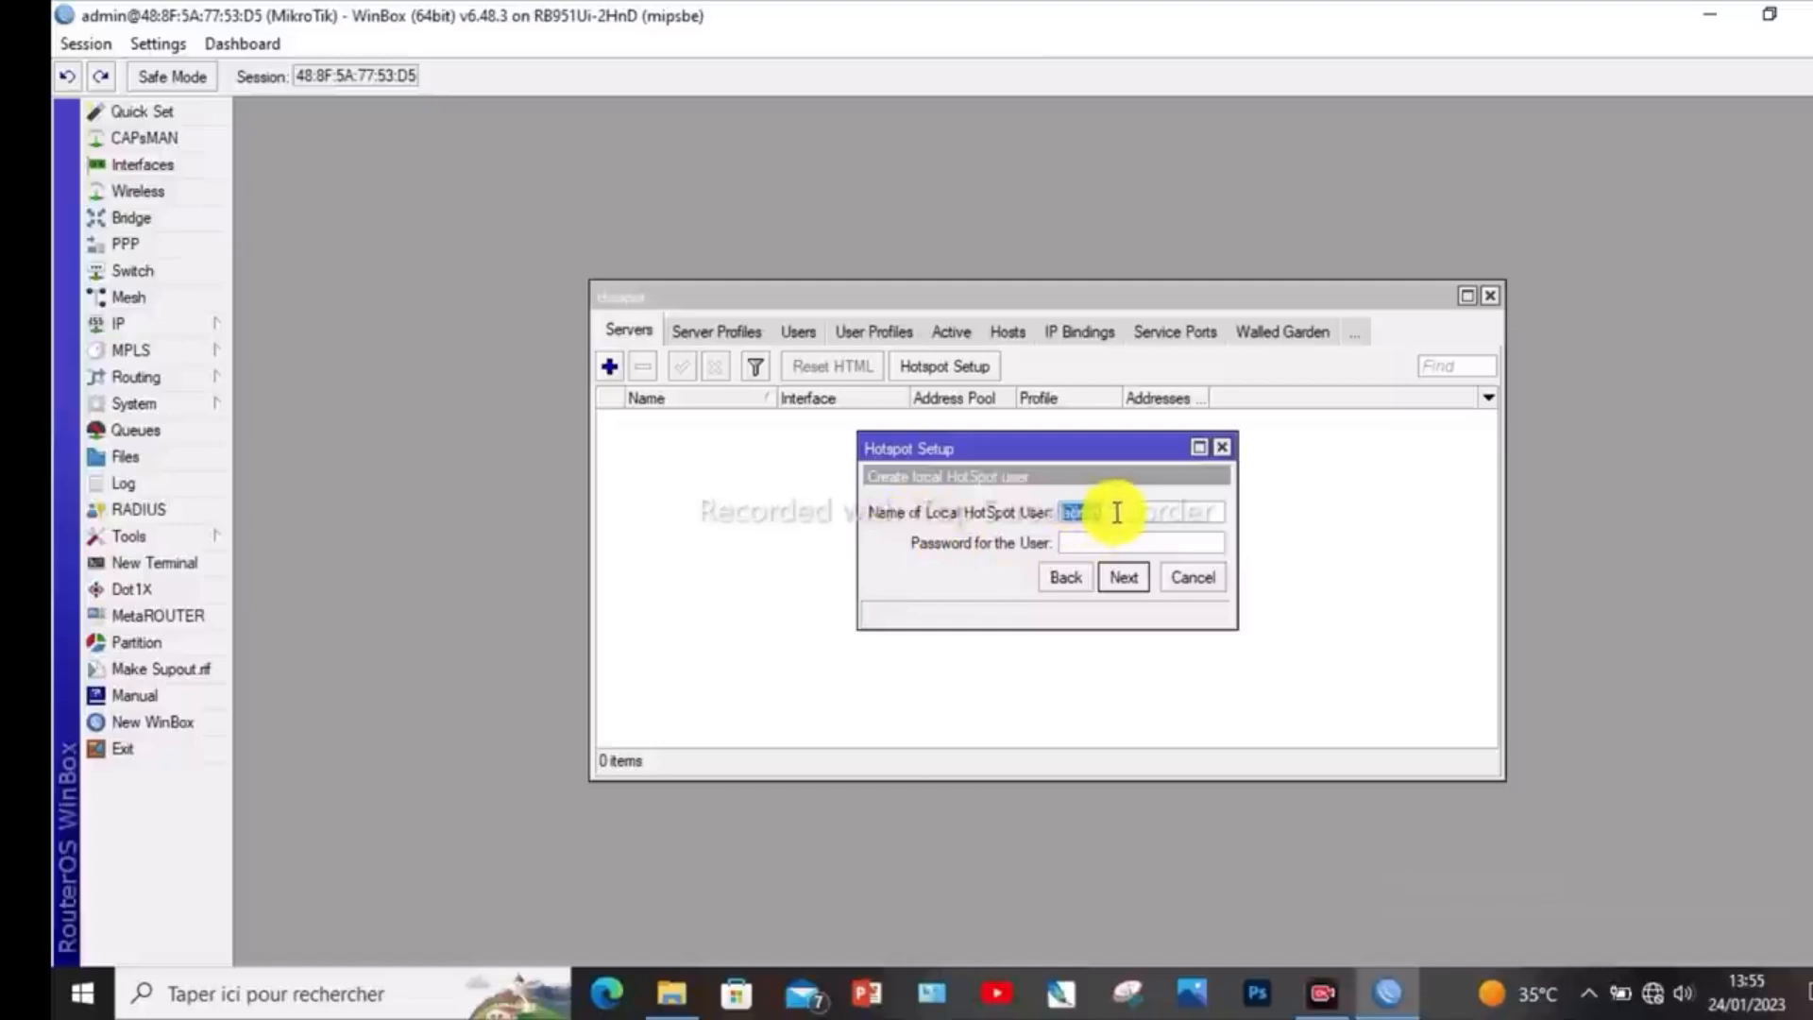
- Keep admin as the local HotSpot user, enter the user's password, and complete the hotspot setup
click(1107, 542)
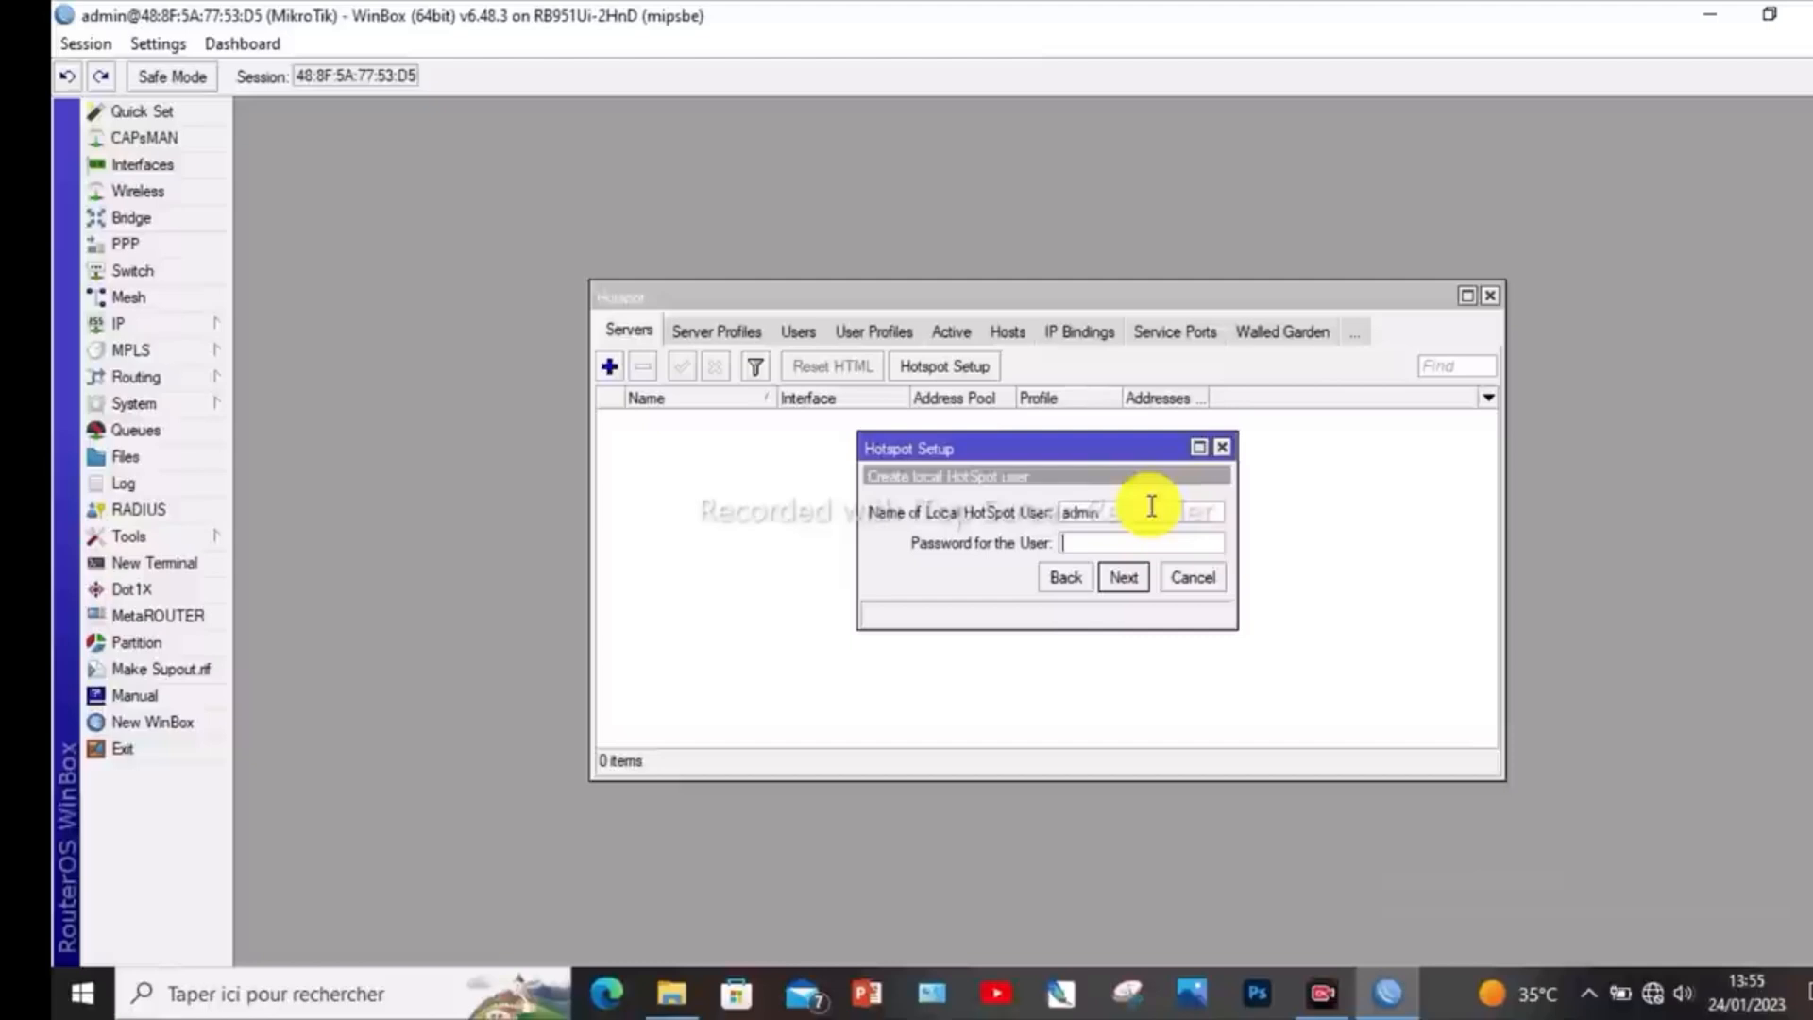
text(12)
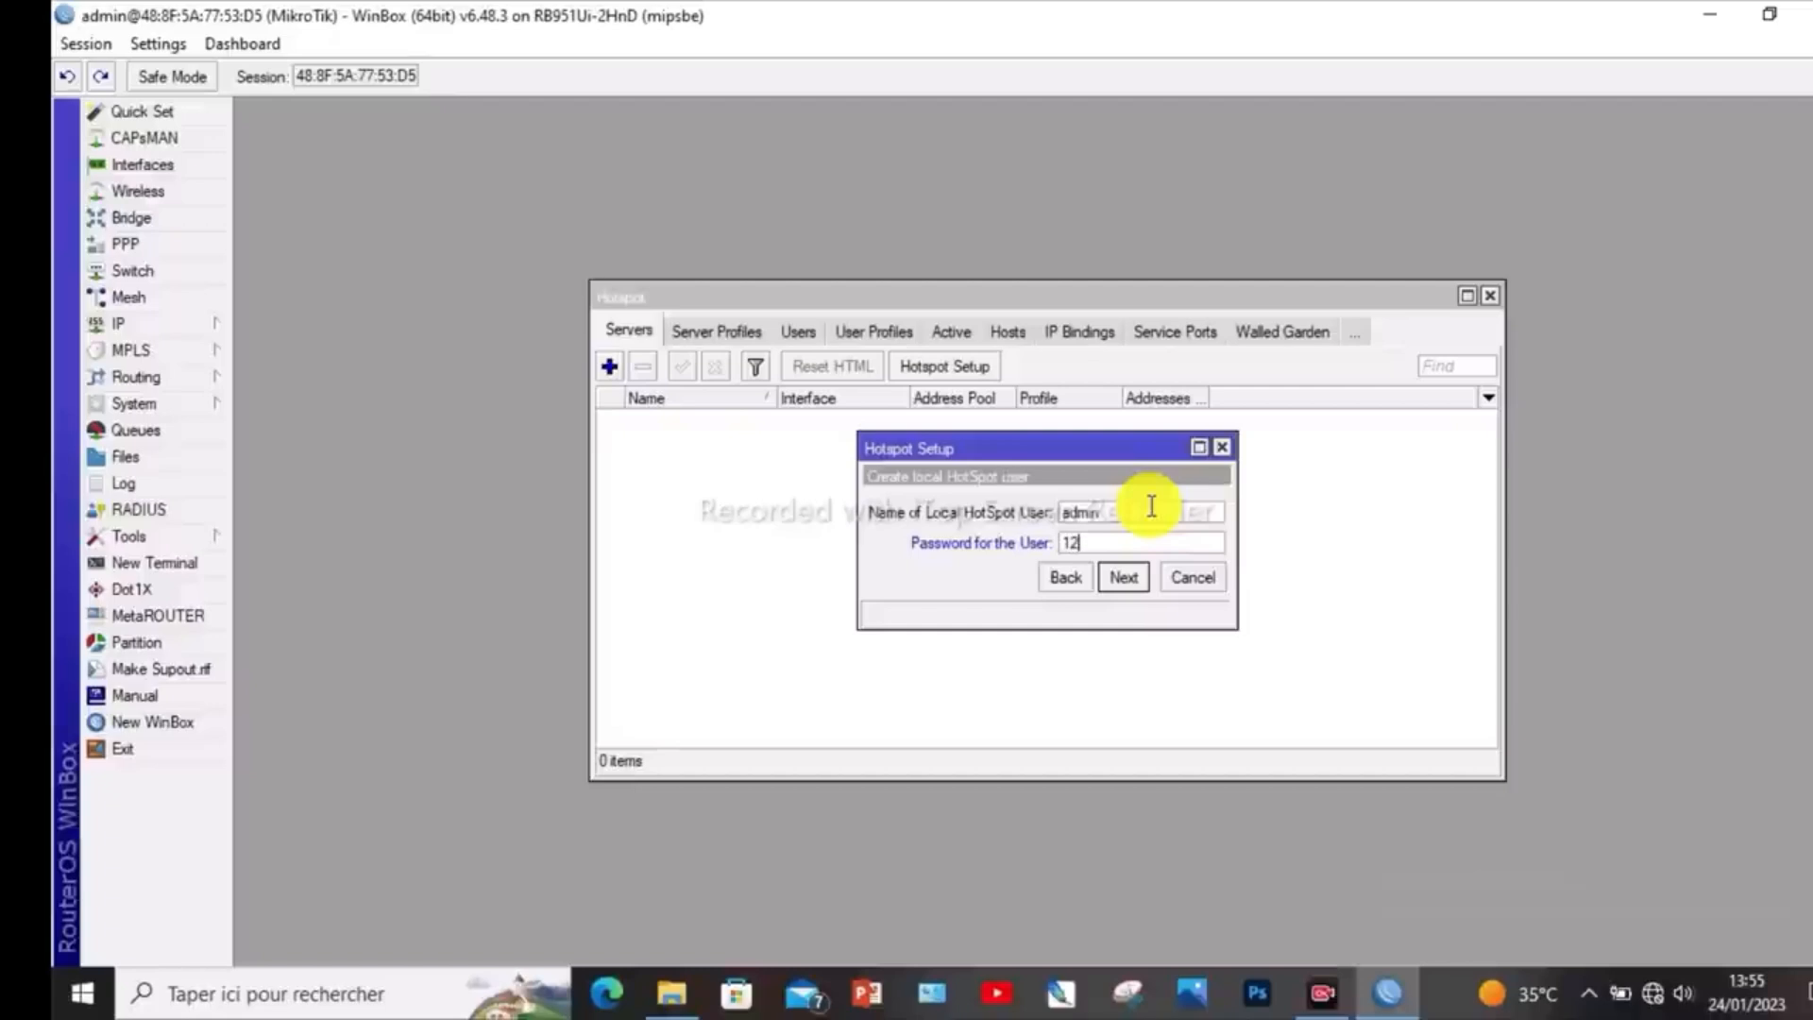
text(34)
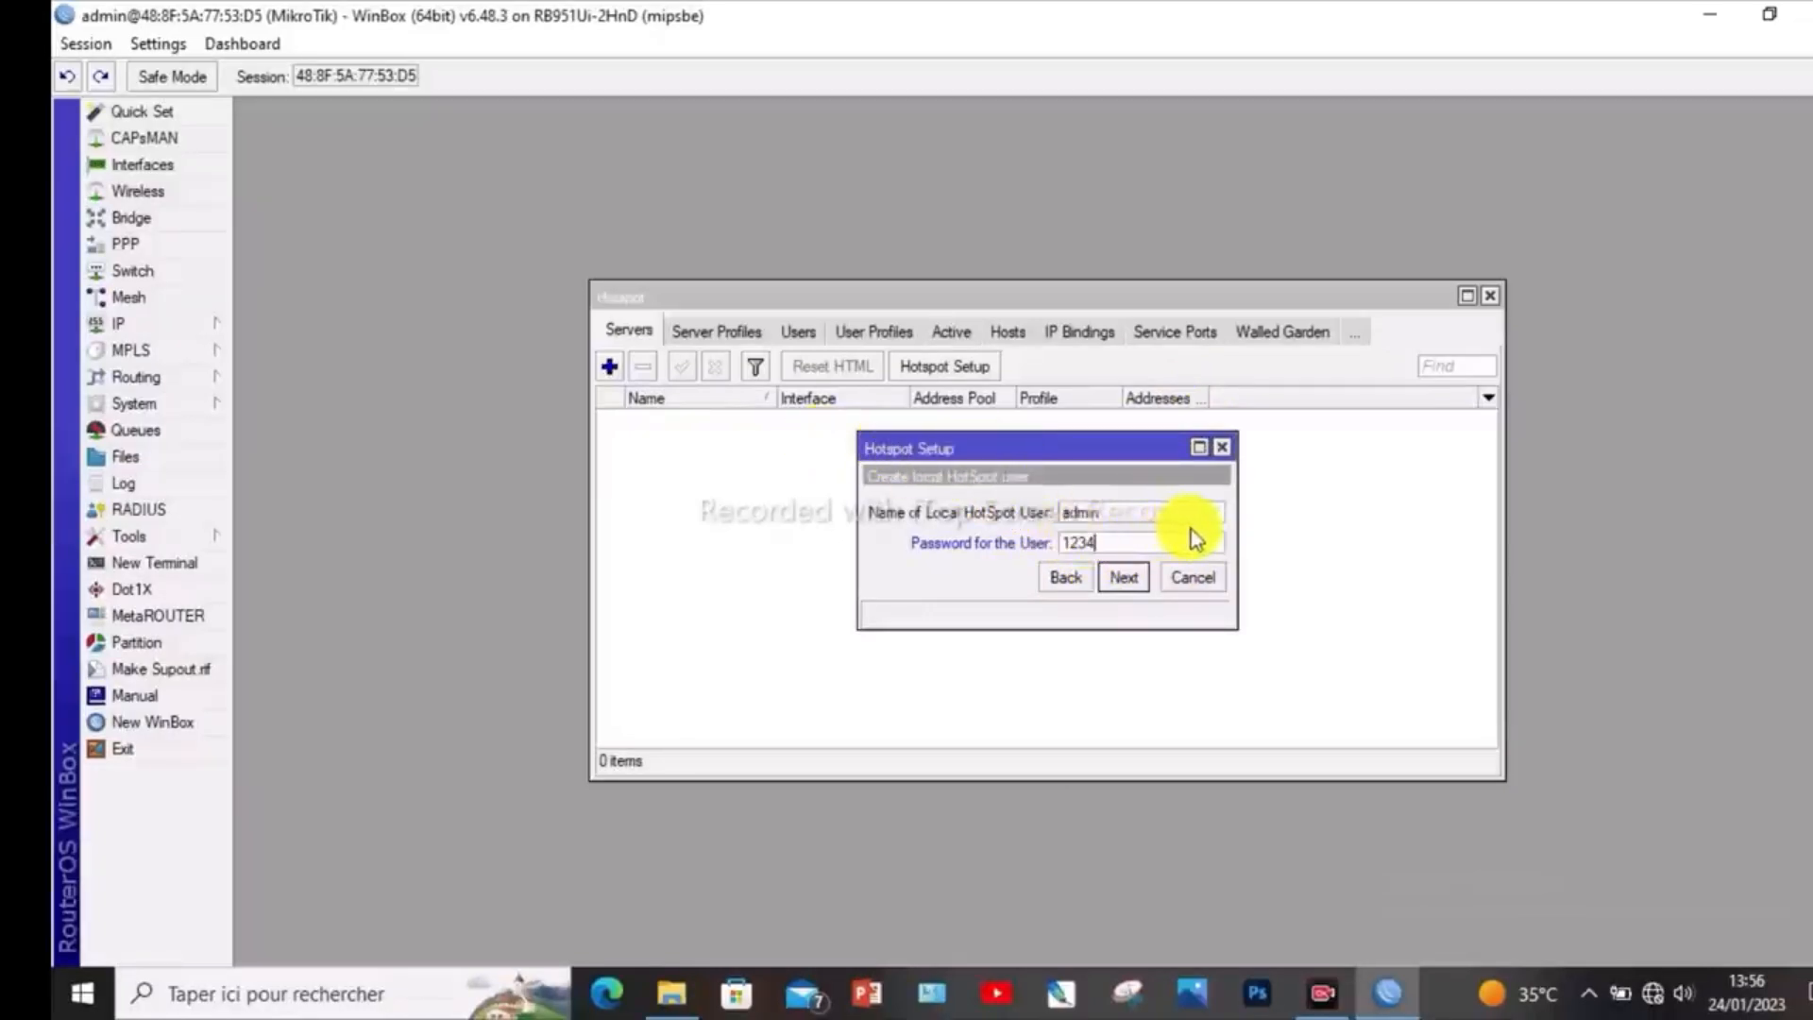
click(1115, 585)
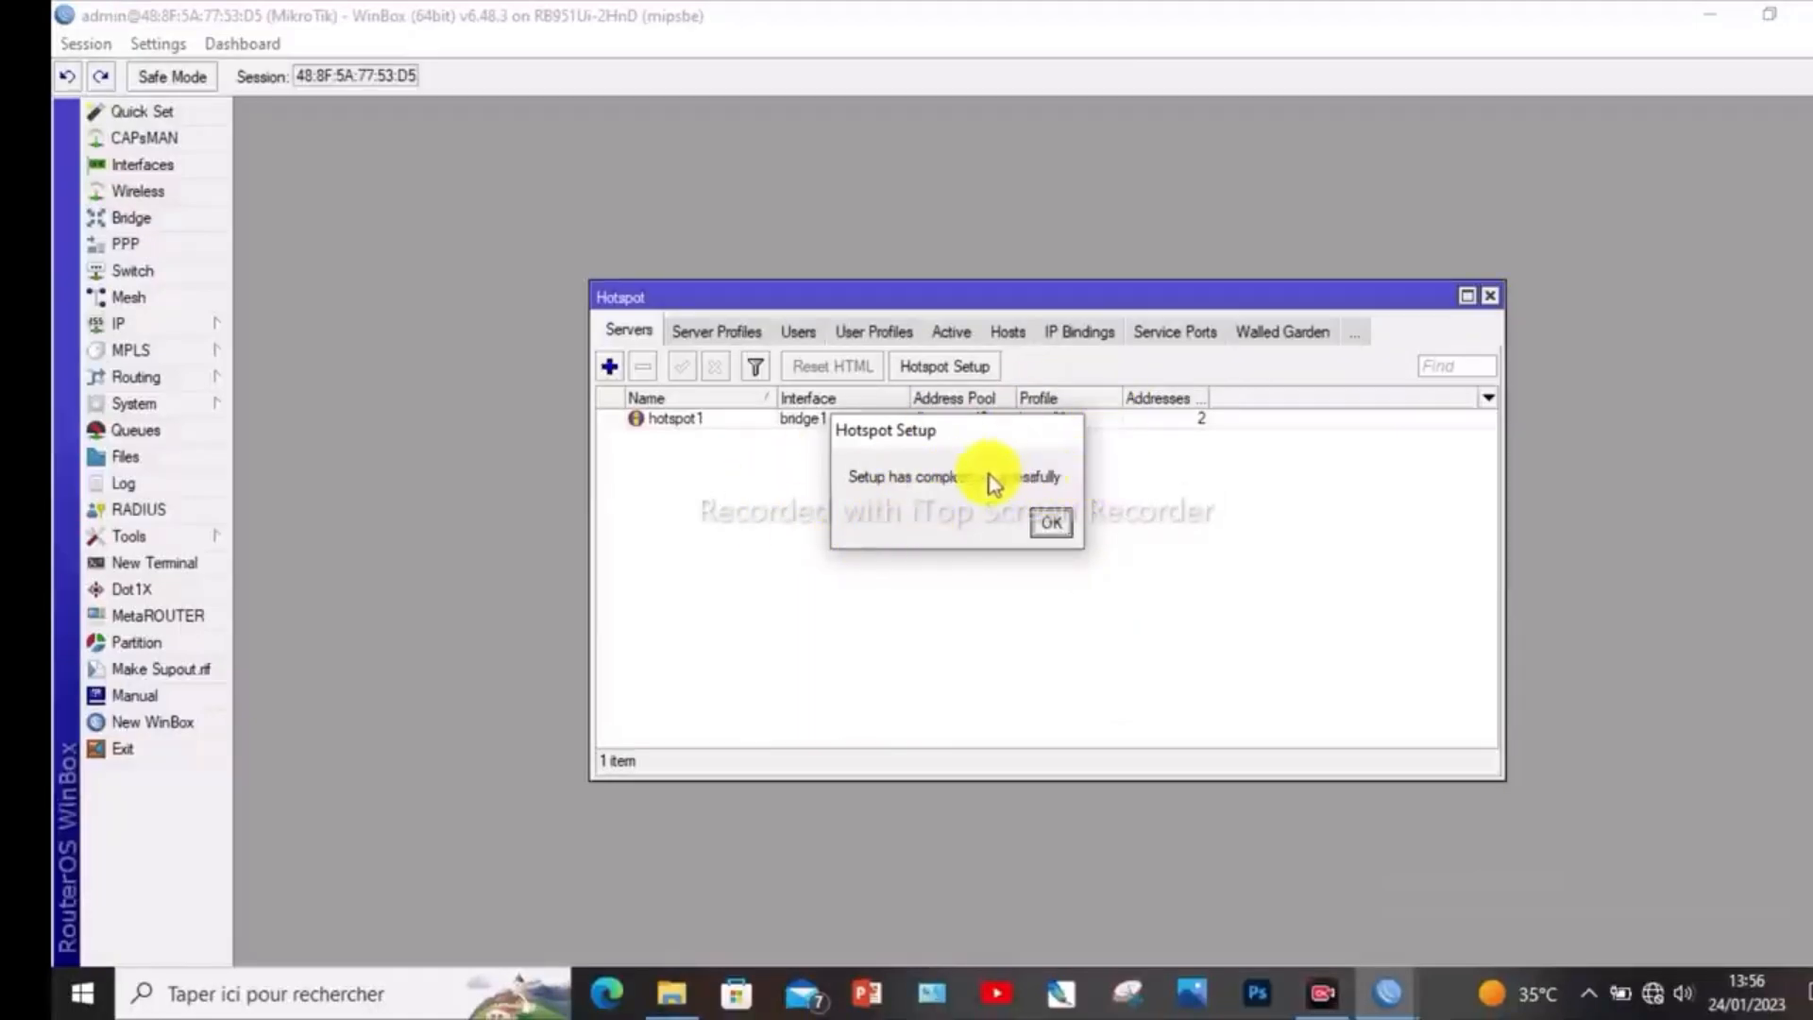
click(1051, 519)
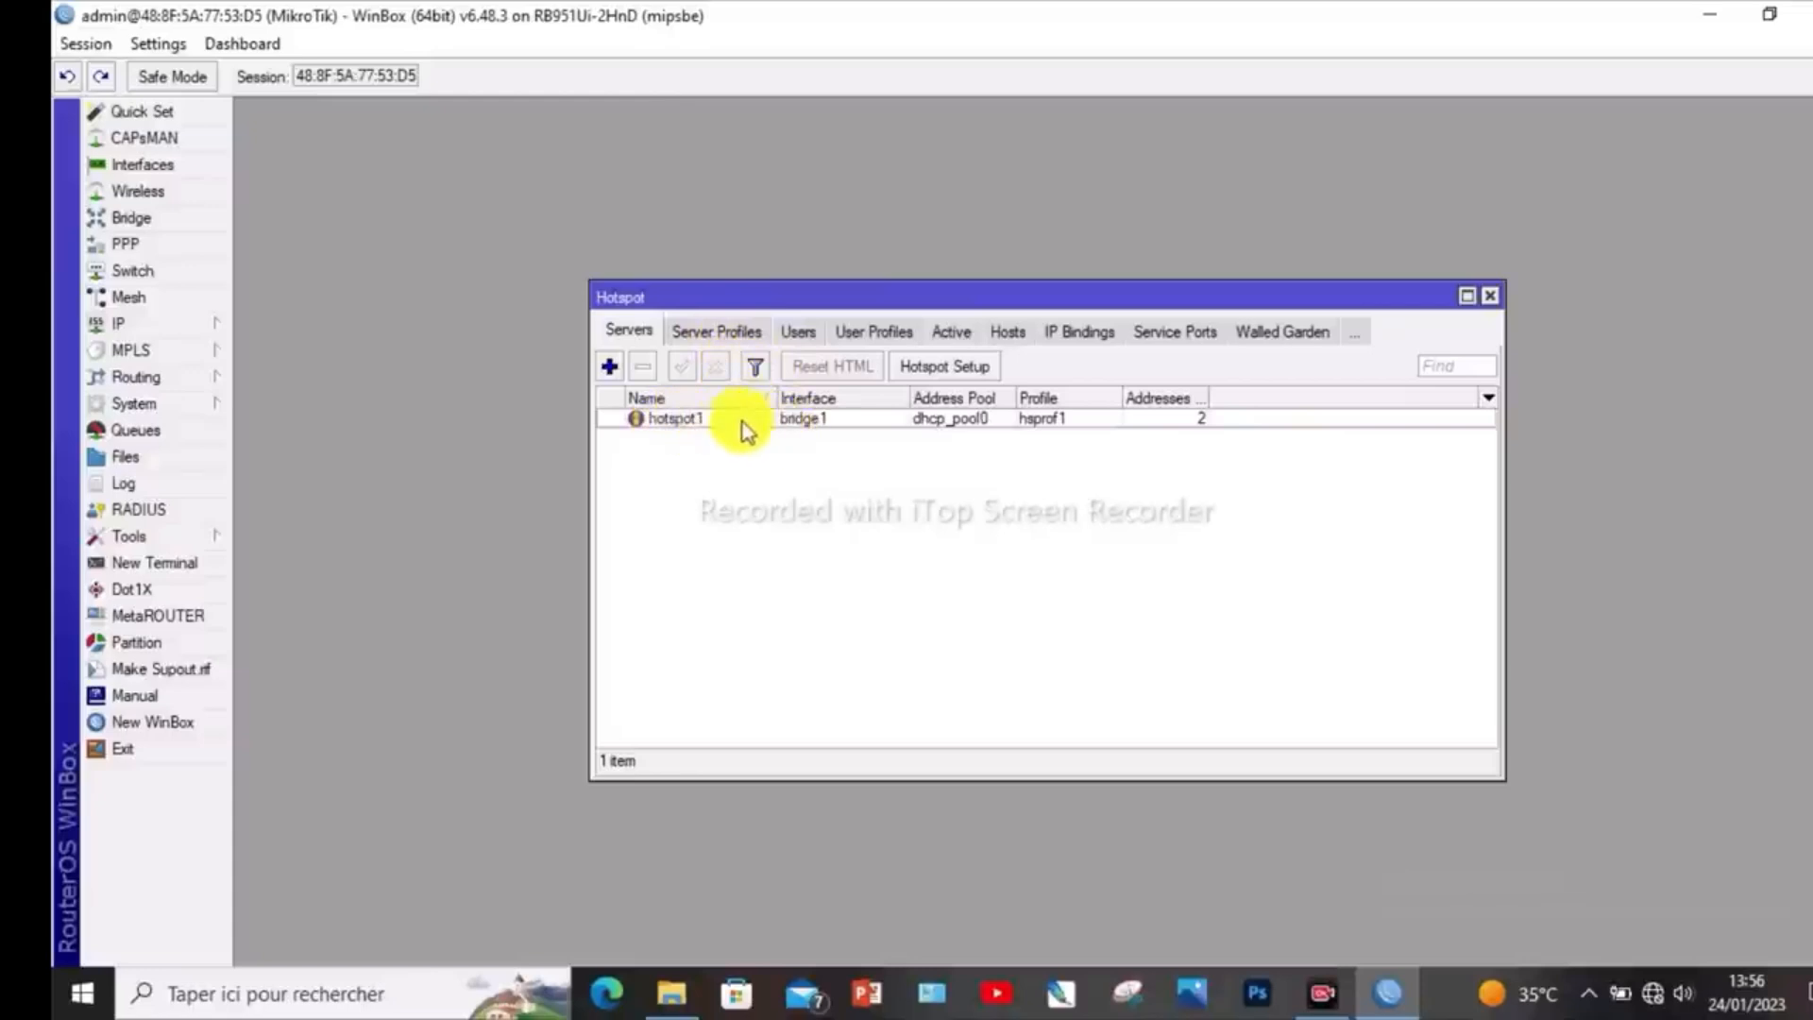
- Set Addresses Per MAC to 1 on the hotspot1 server and save the change
double_click(700, 413)
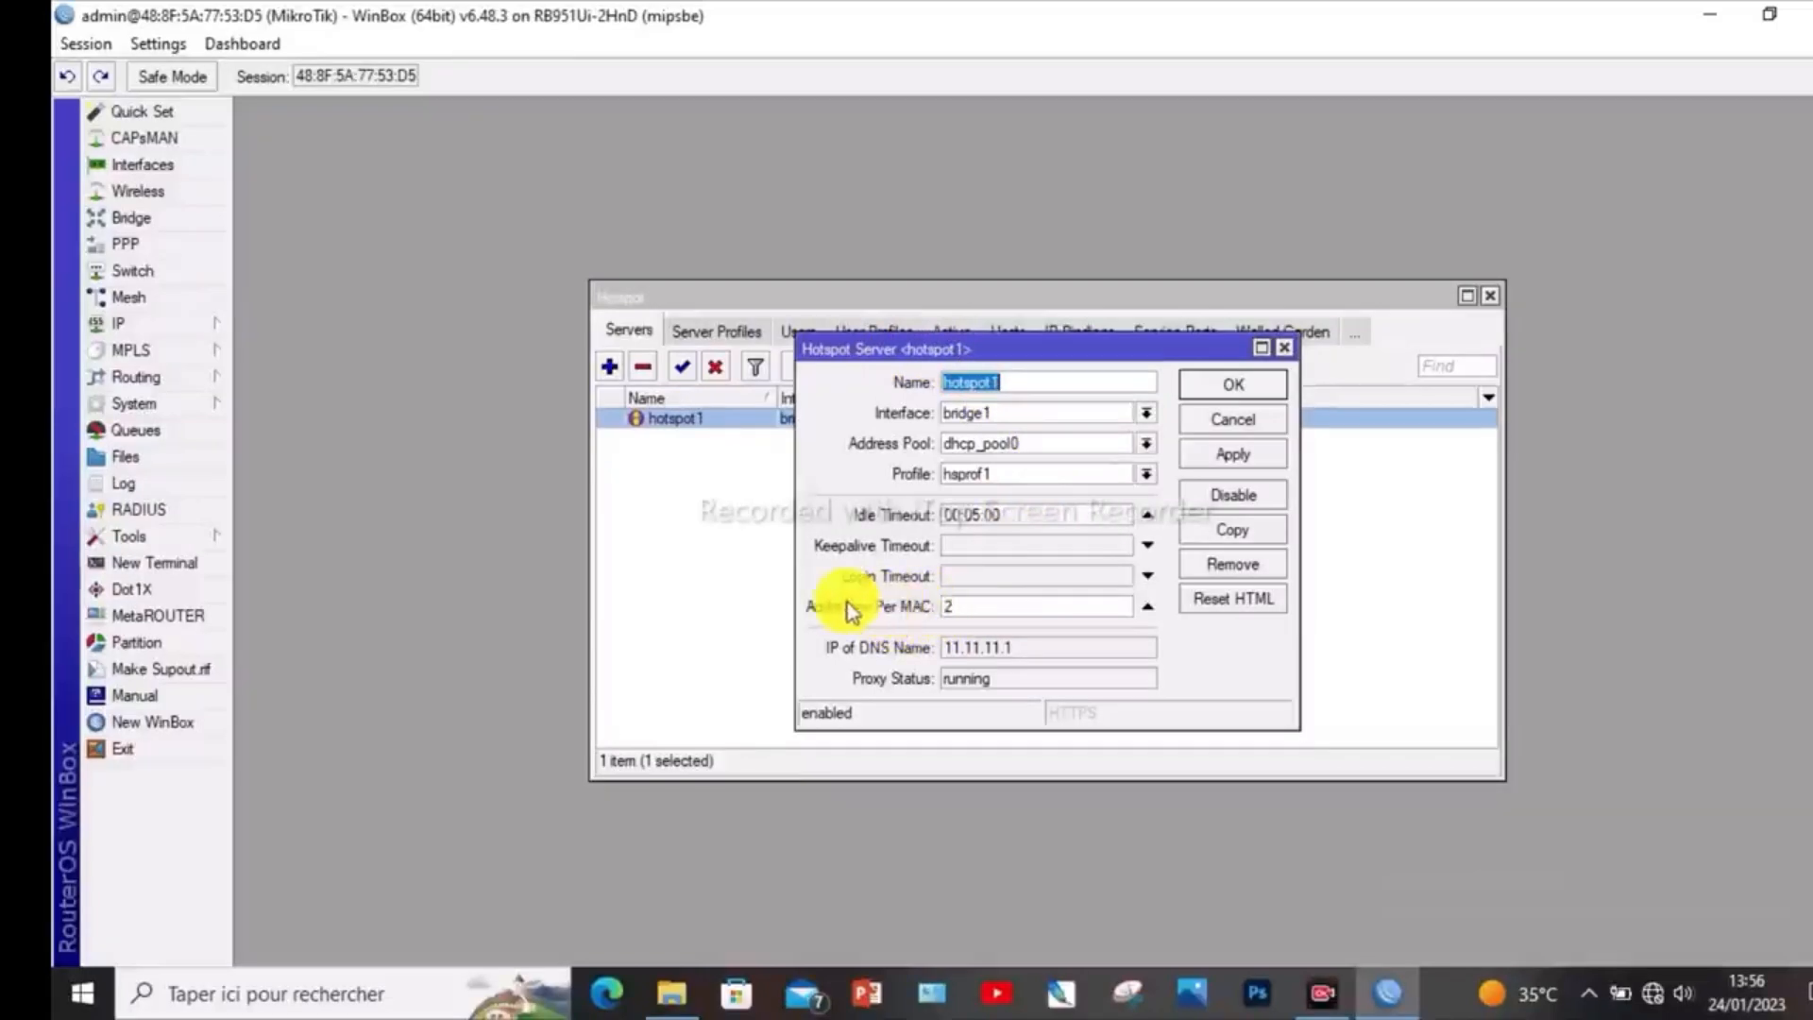
double_click(968, 606)
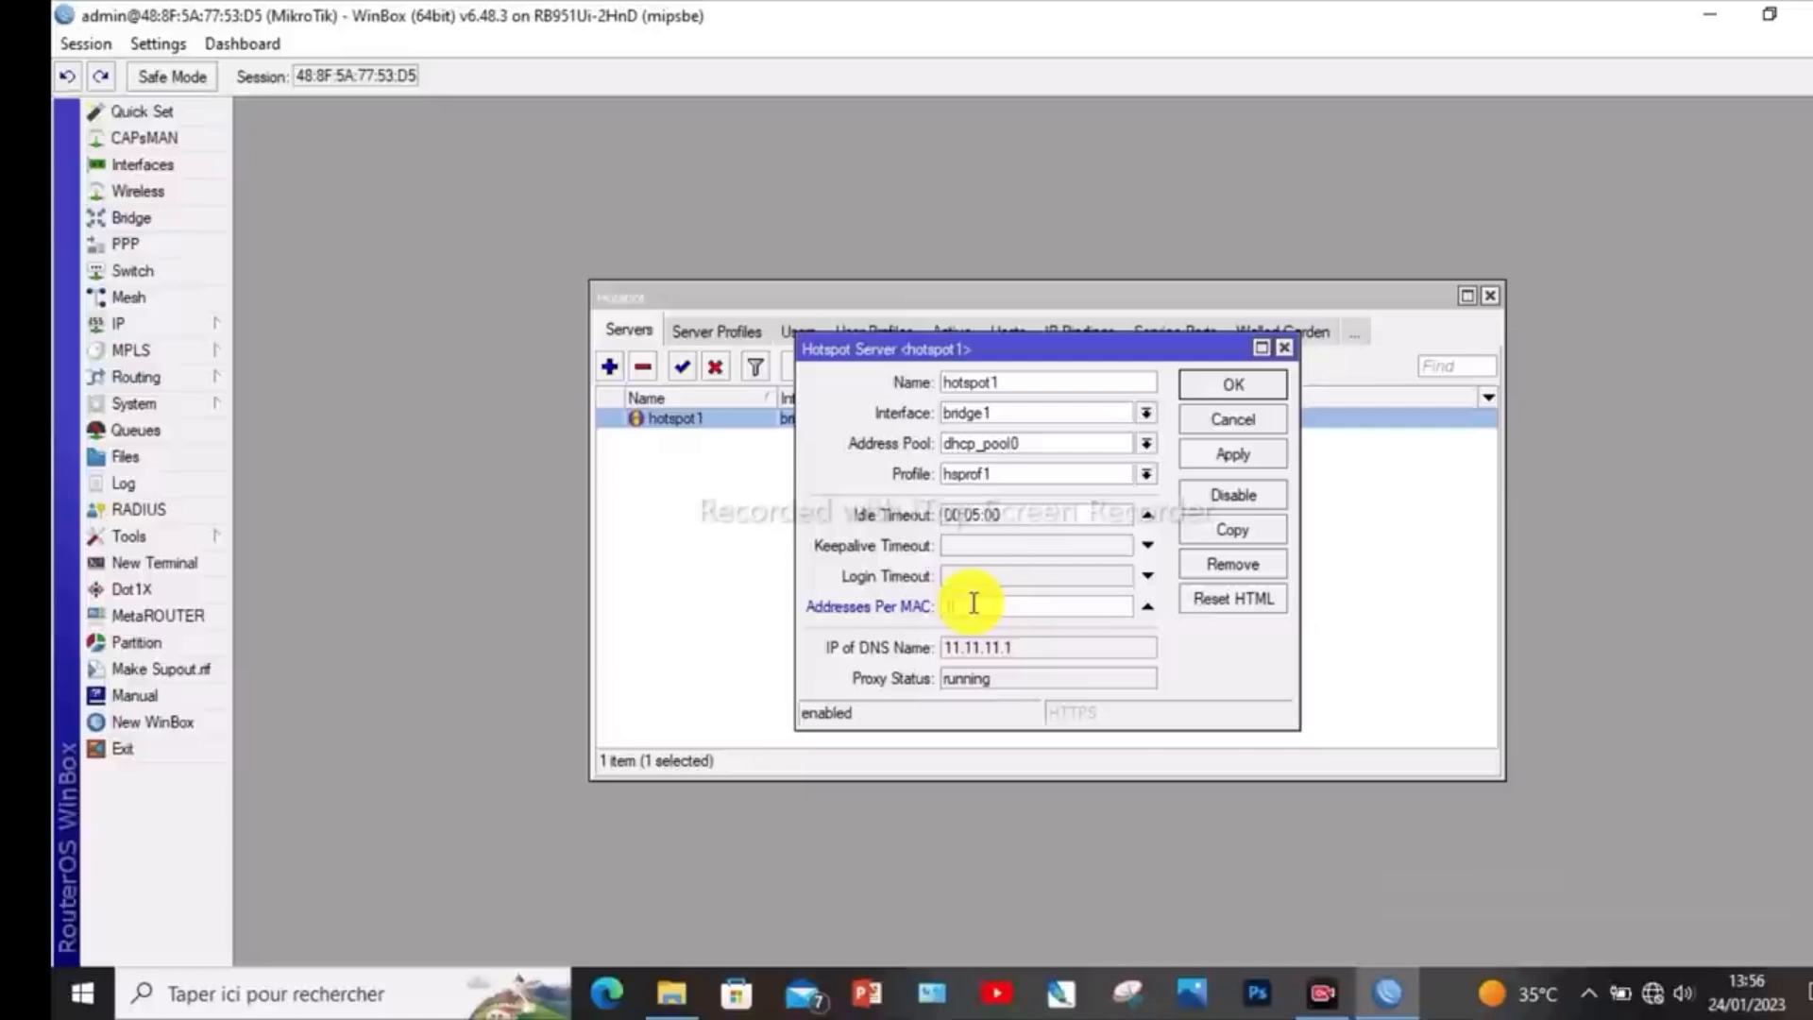
text(1)
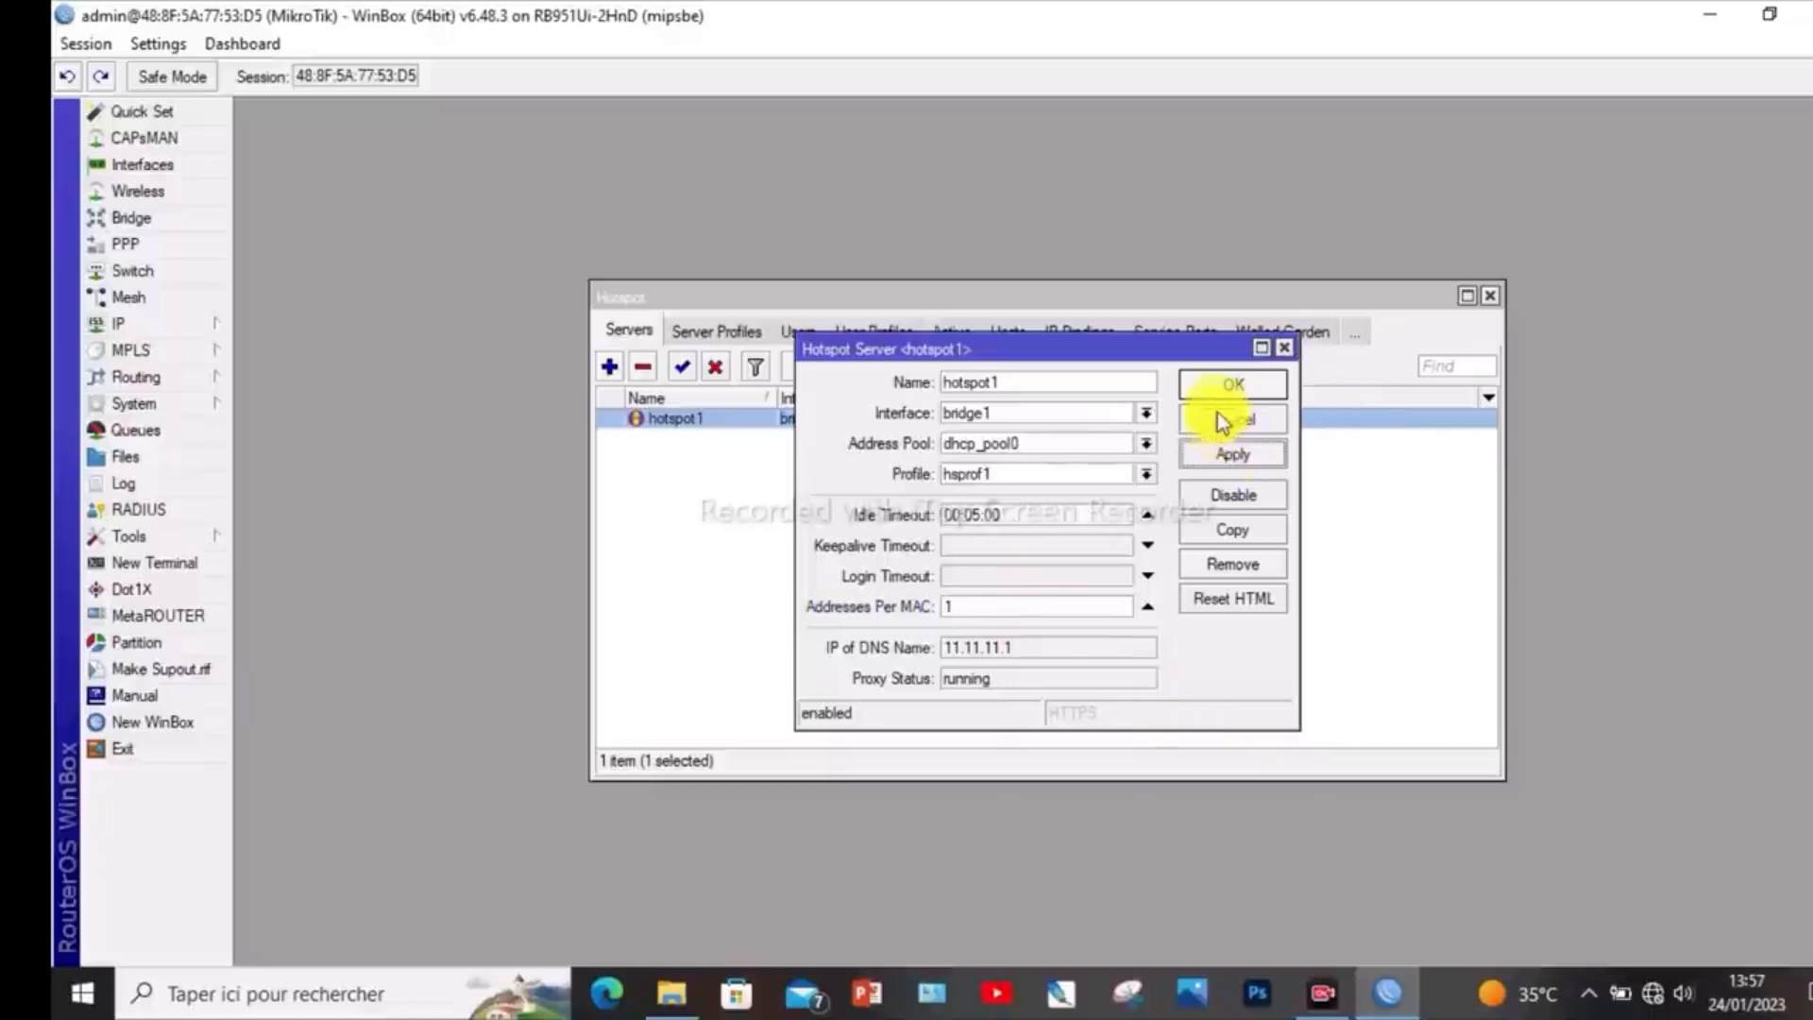
click(1232, 387)
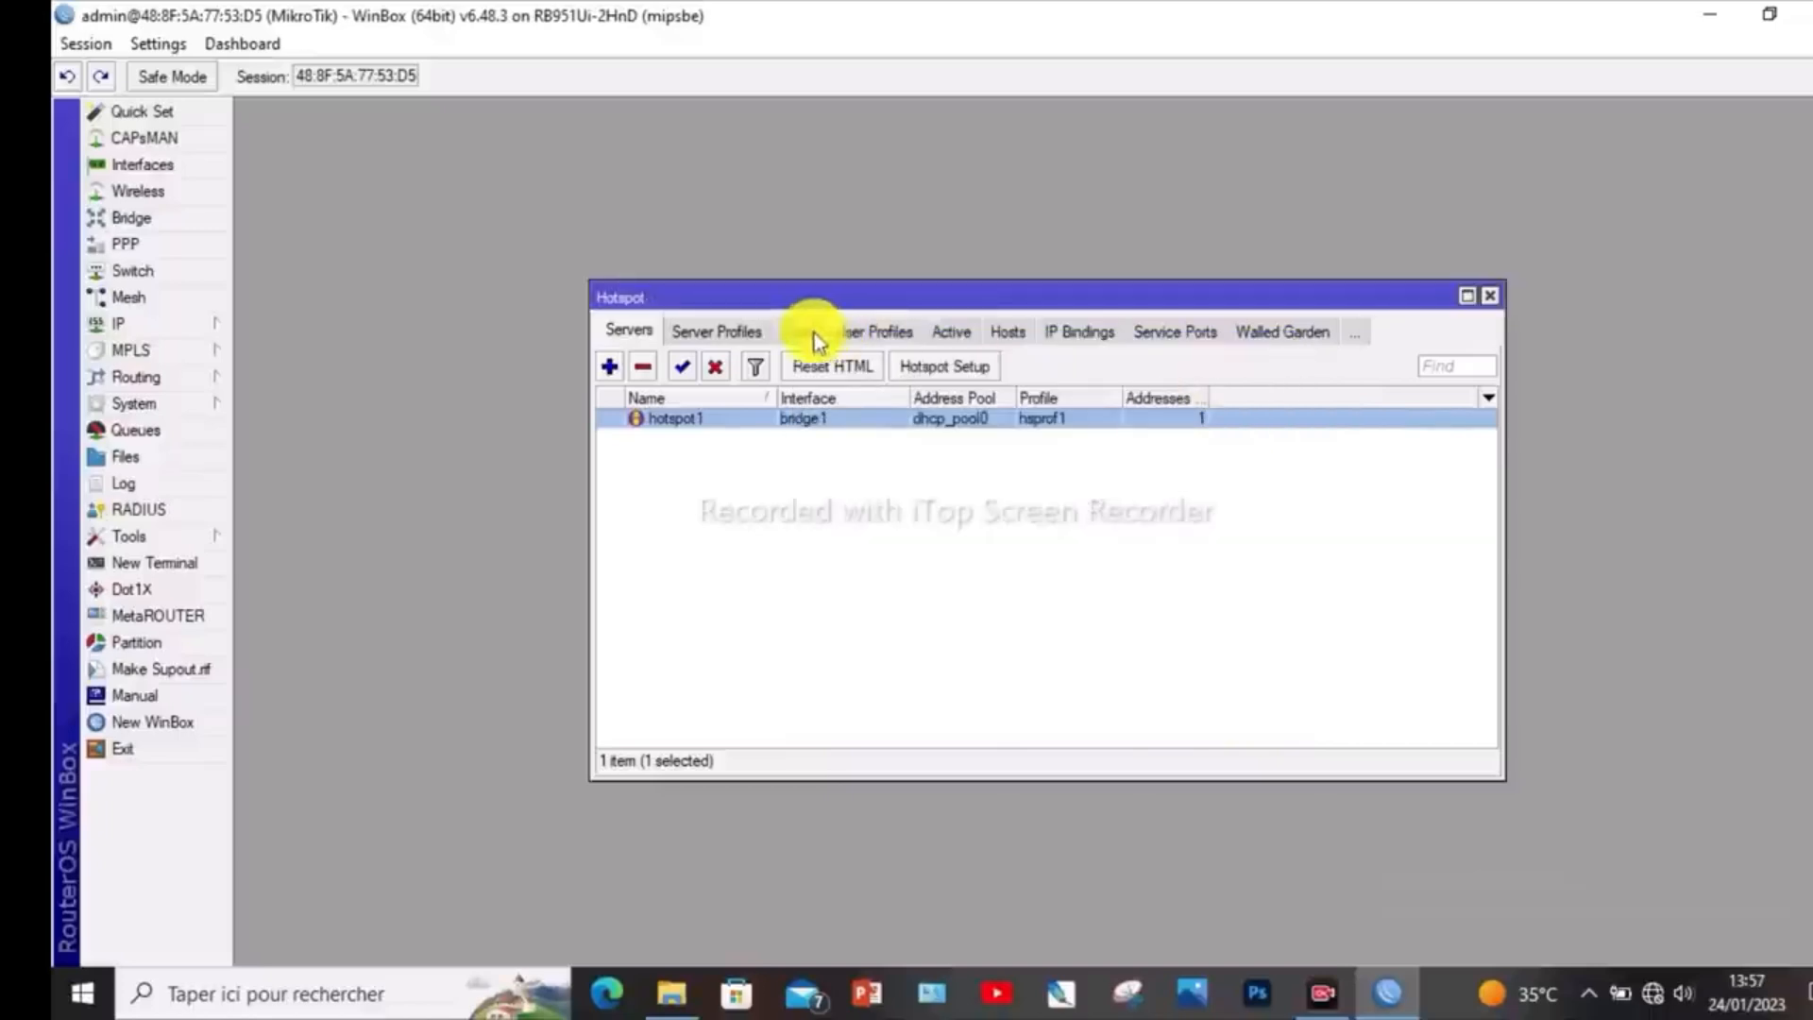
- Enable HTTP PAP, MAC Cookie and HTTPS as additional login methods in the hsprof1 server profile, leaving Trial disabled, and save it
click(738, 330)
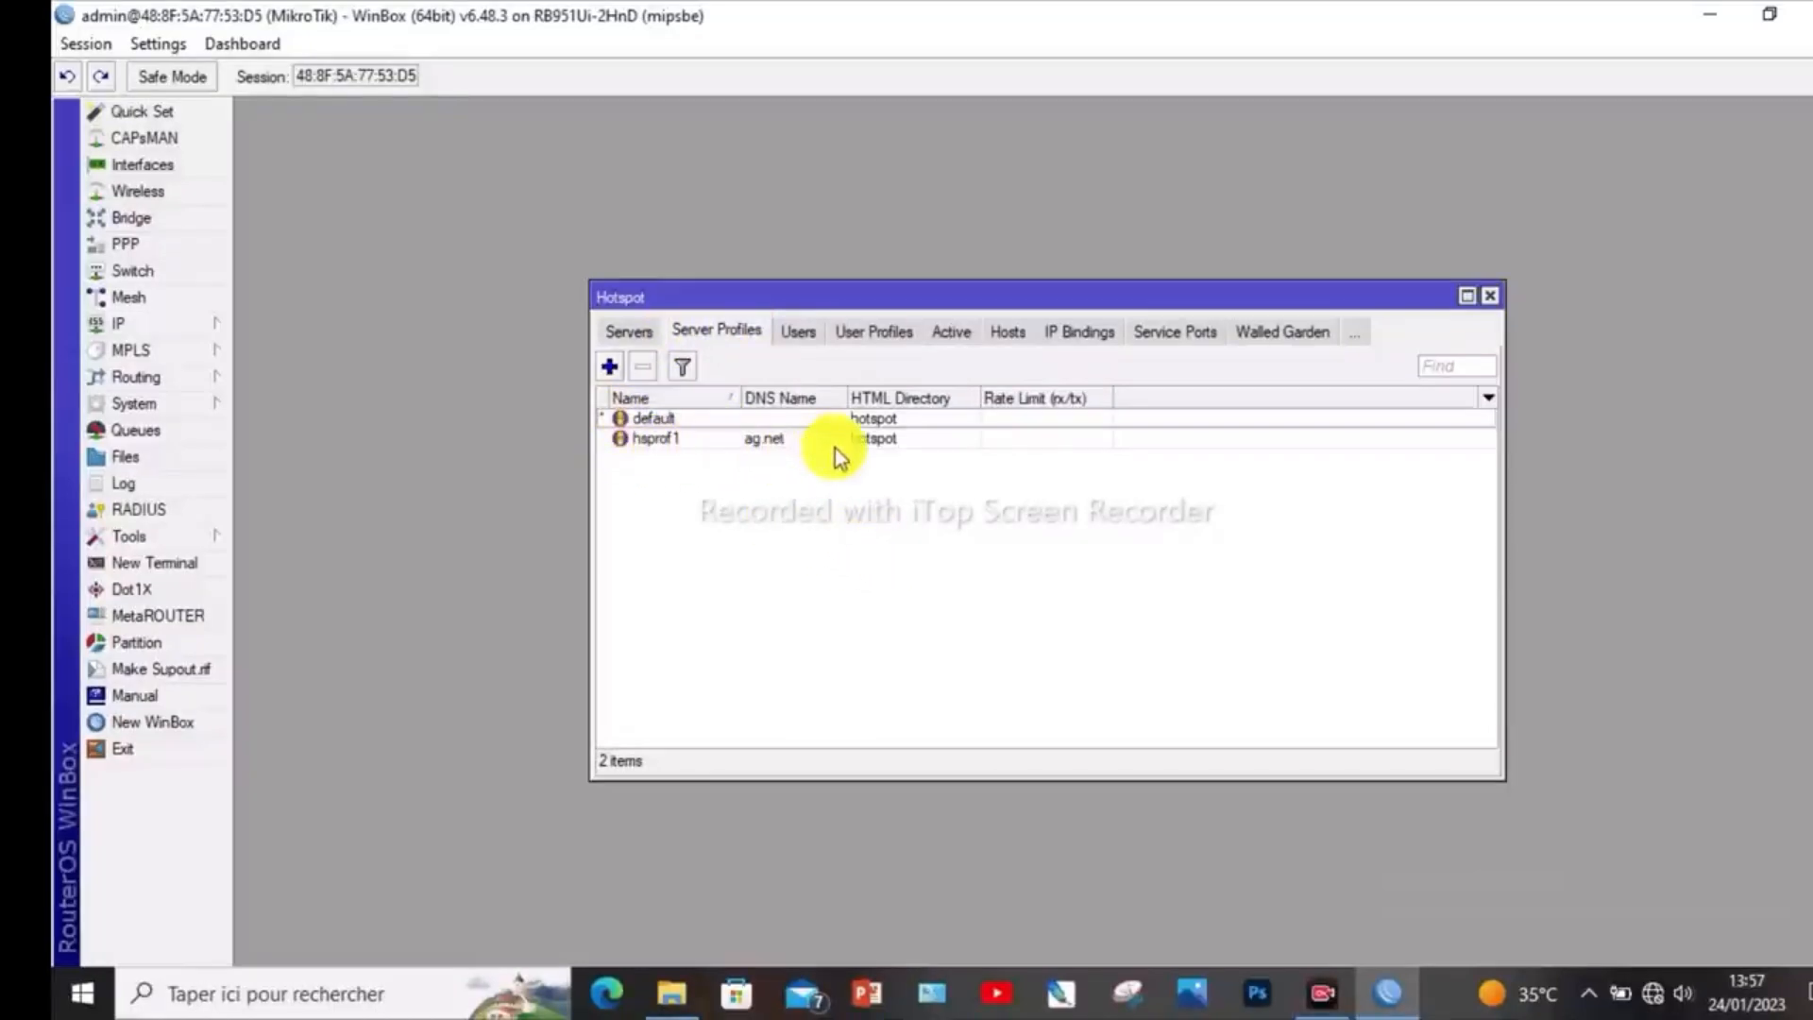
double_click(687, 439)
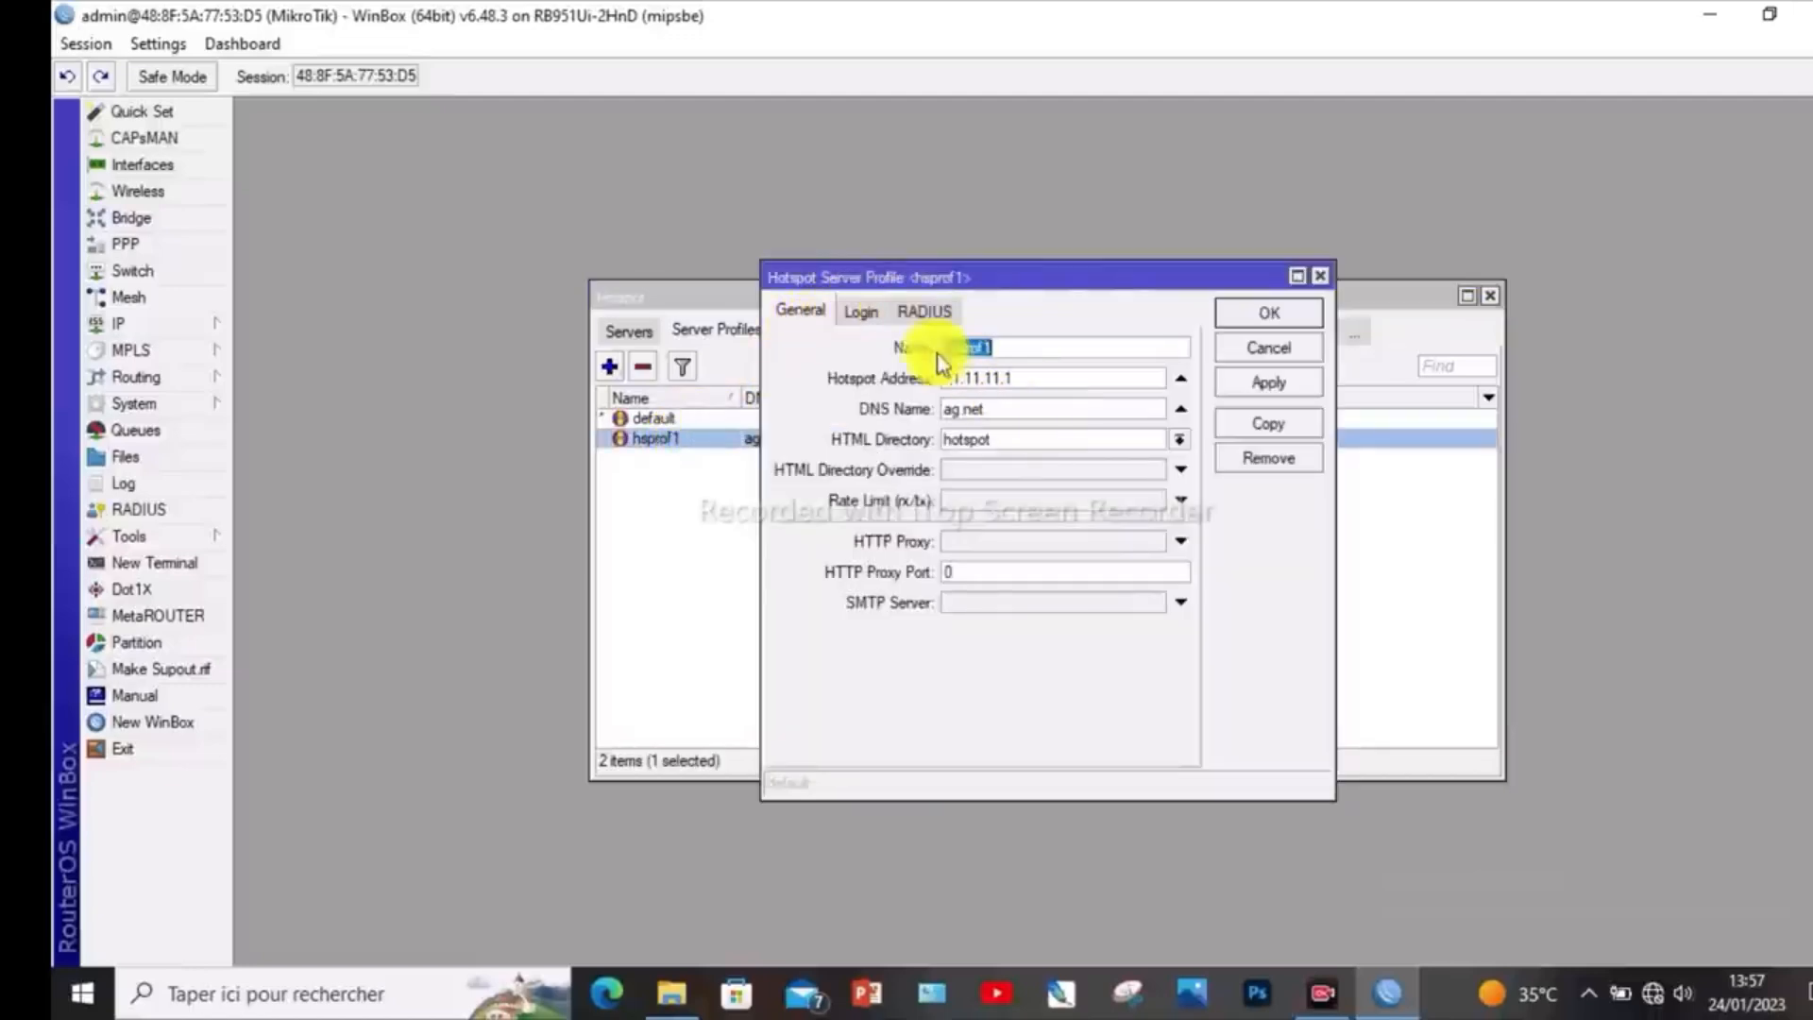
click(859, 315)
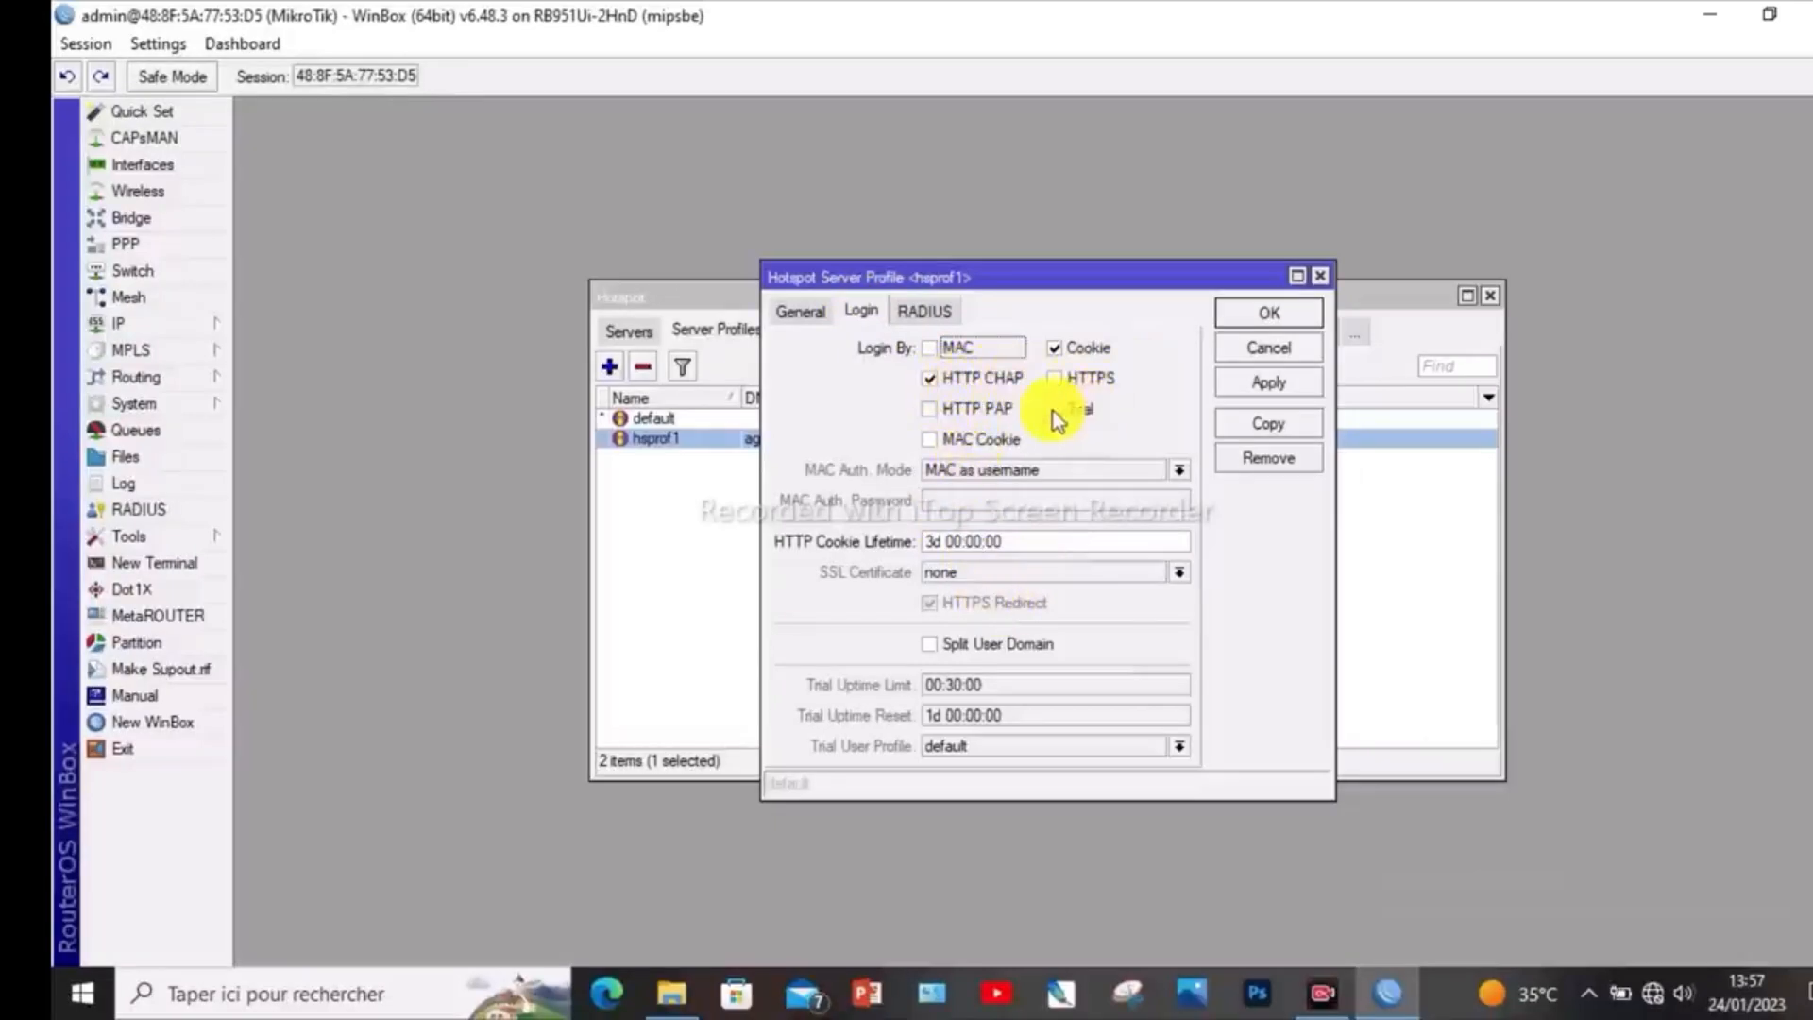
click(932, 409)
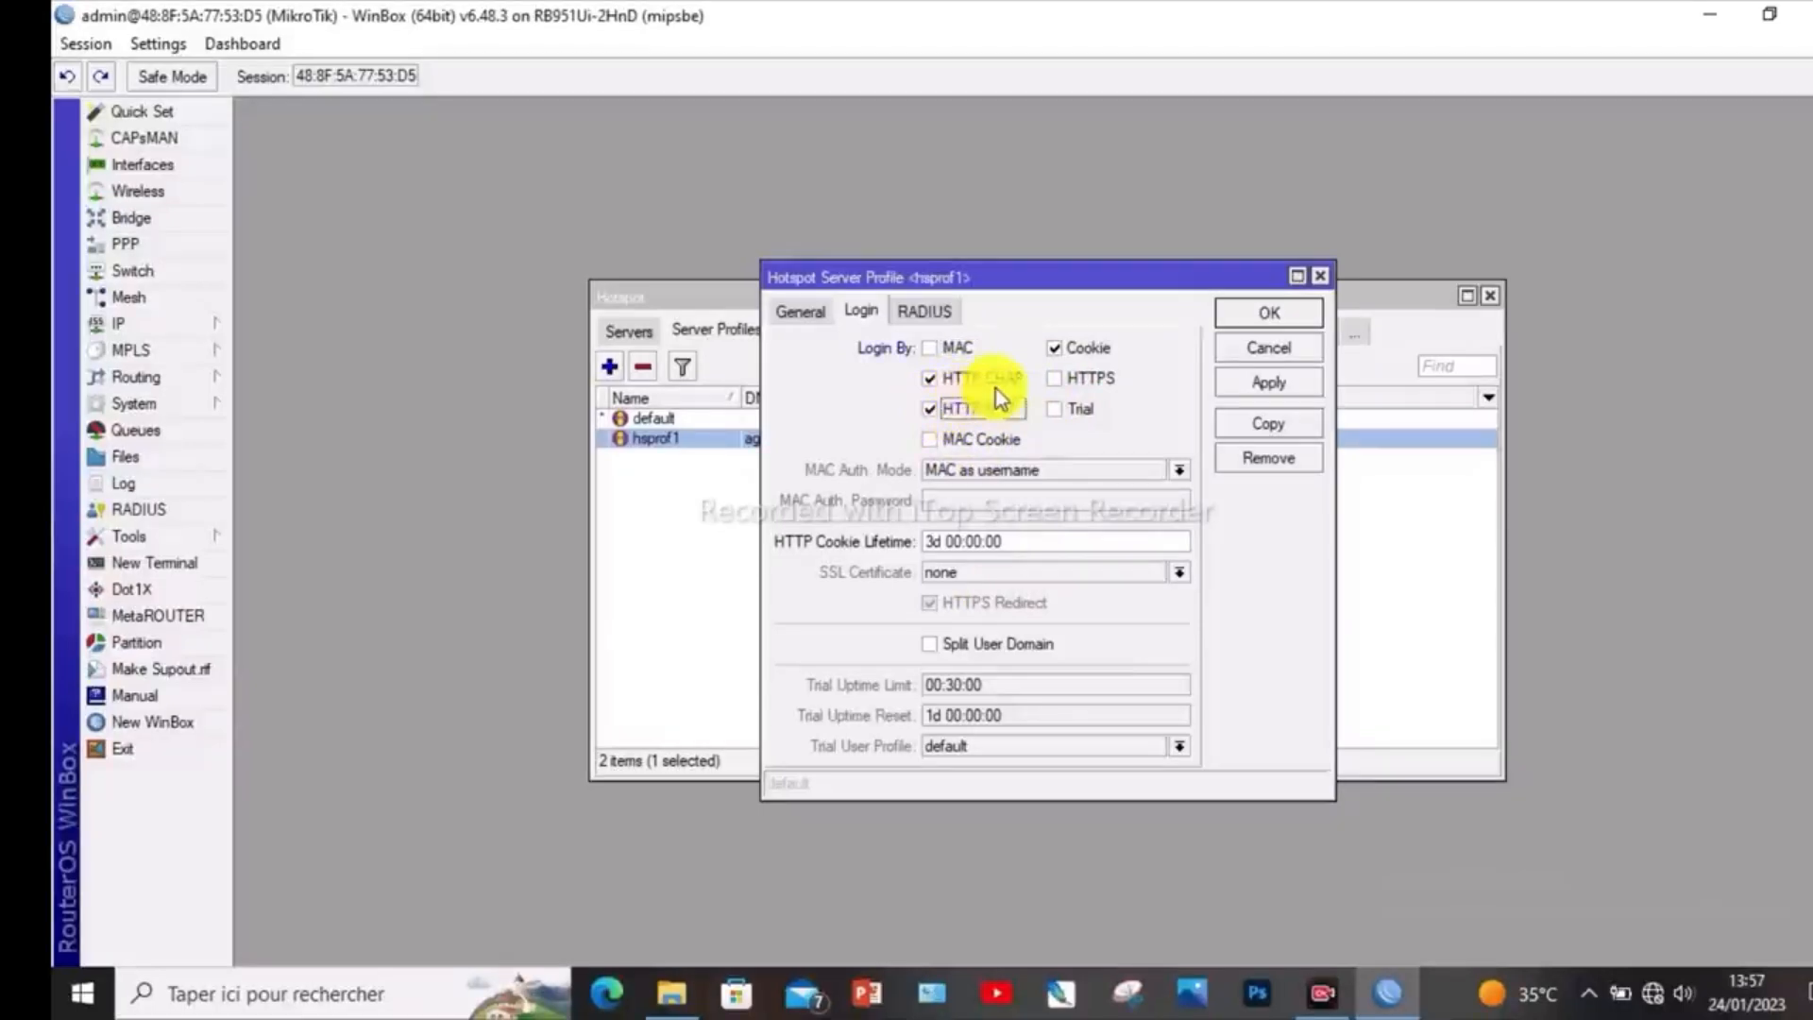
click(931, 442)
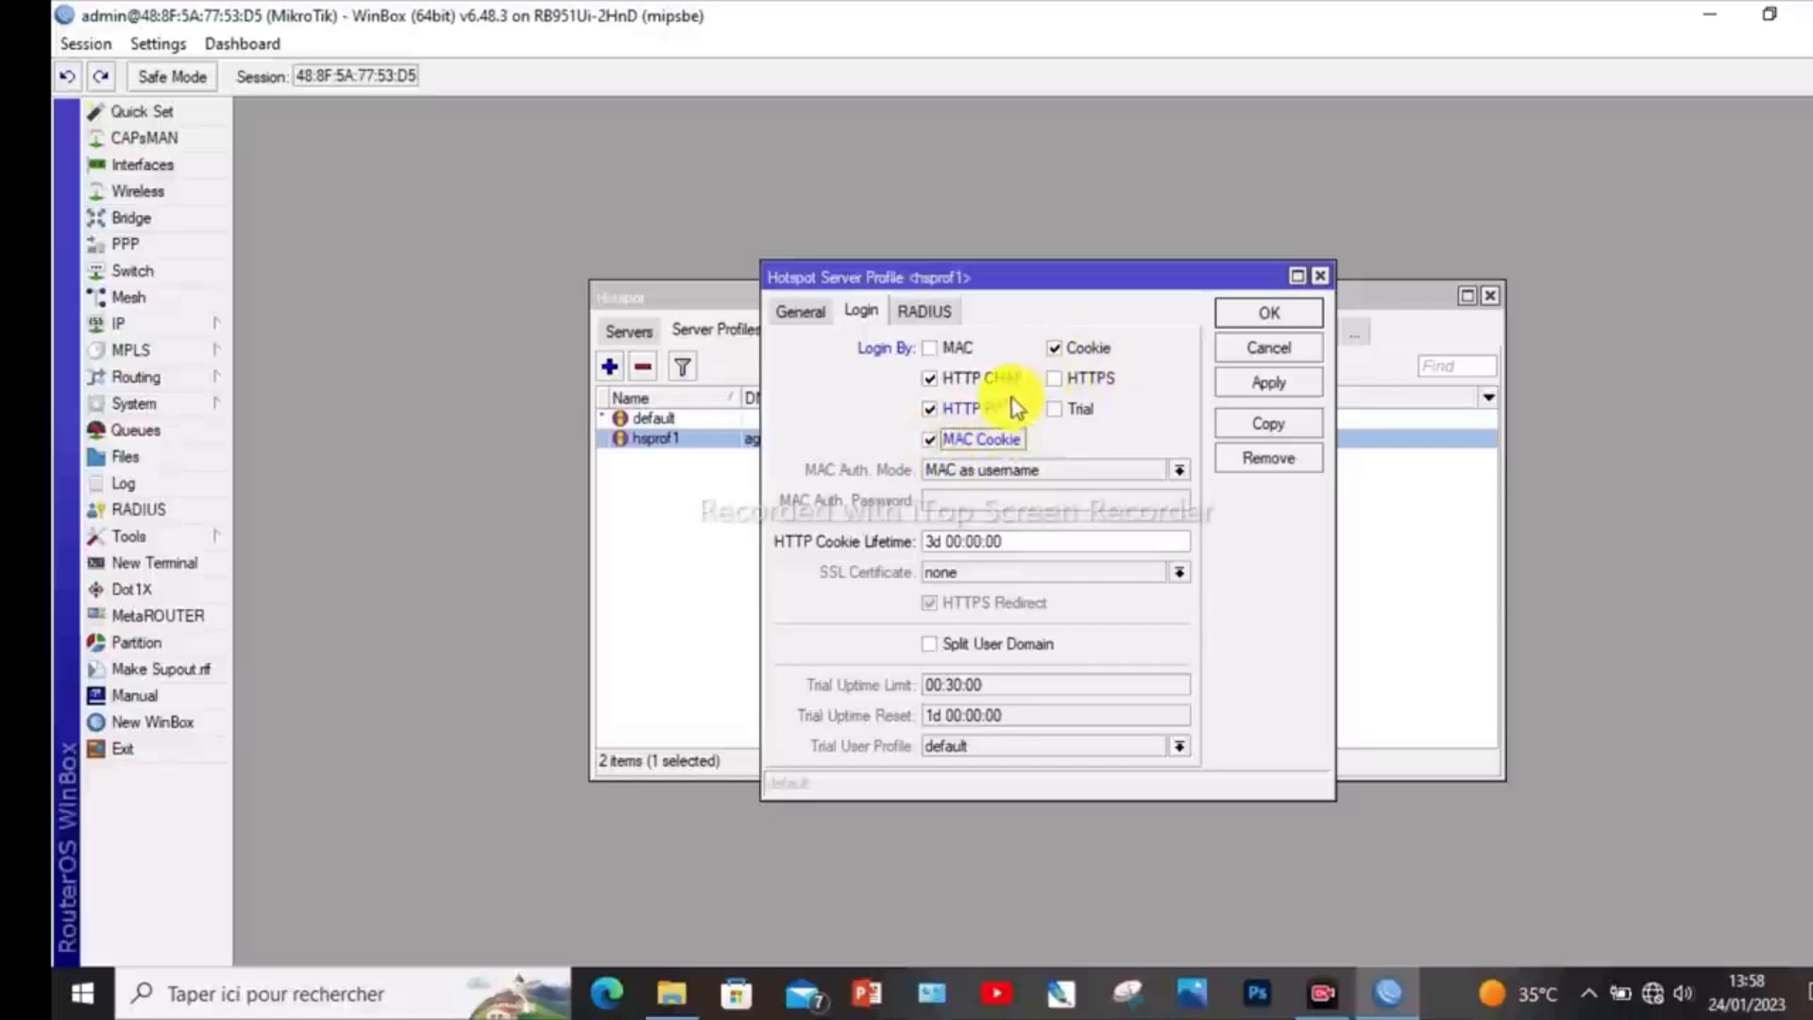
click(1061, 382)
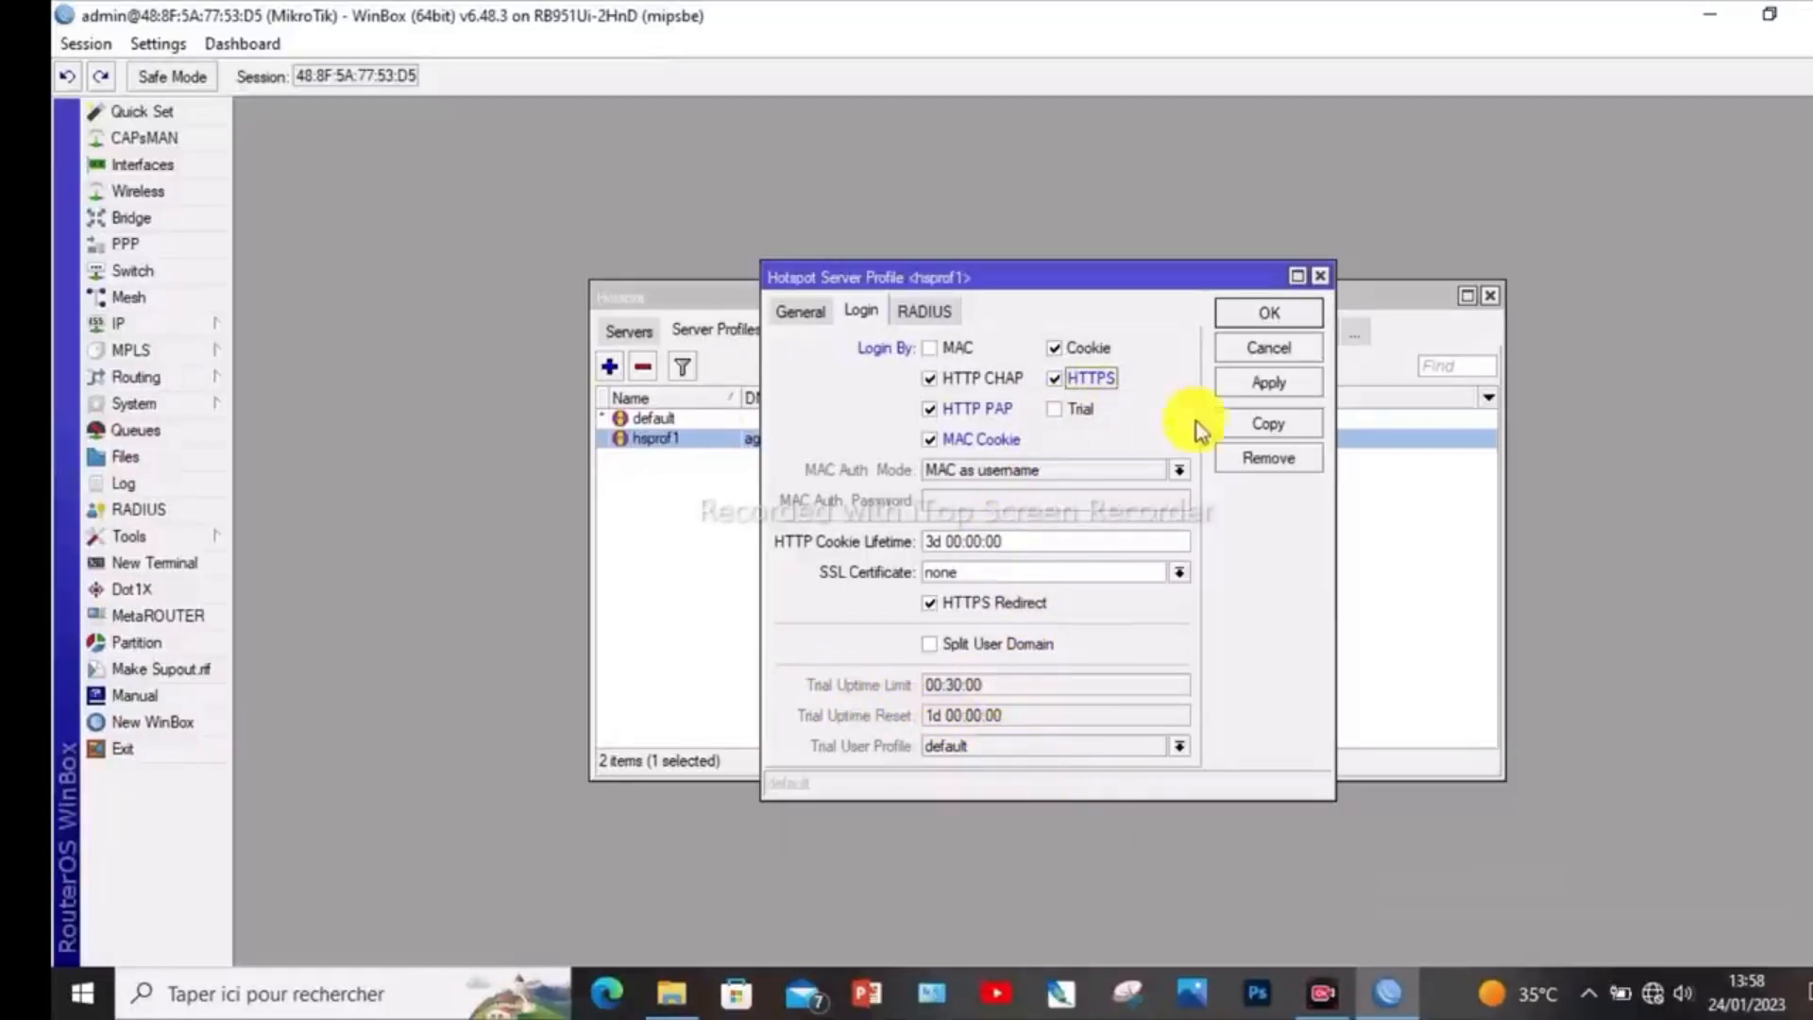
click(1056, 409)
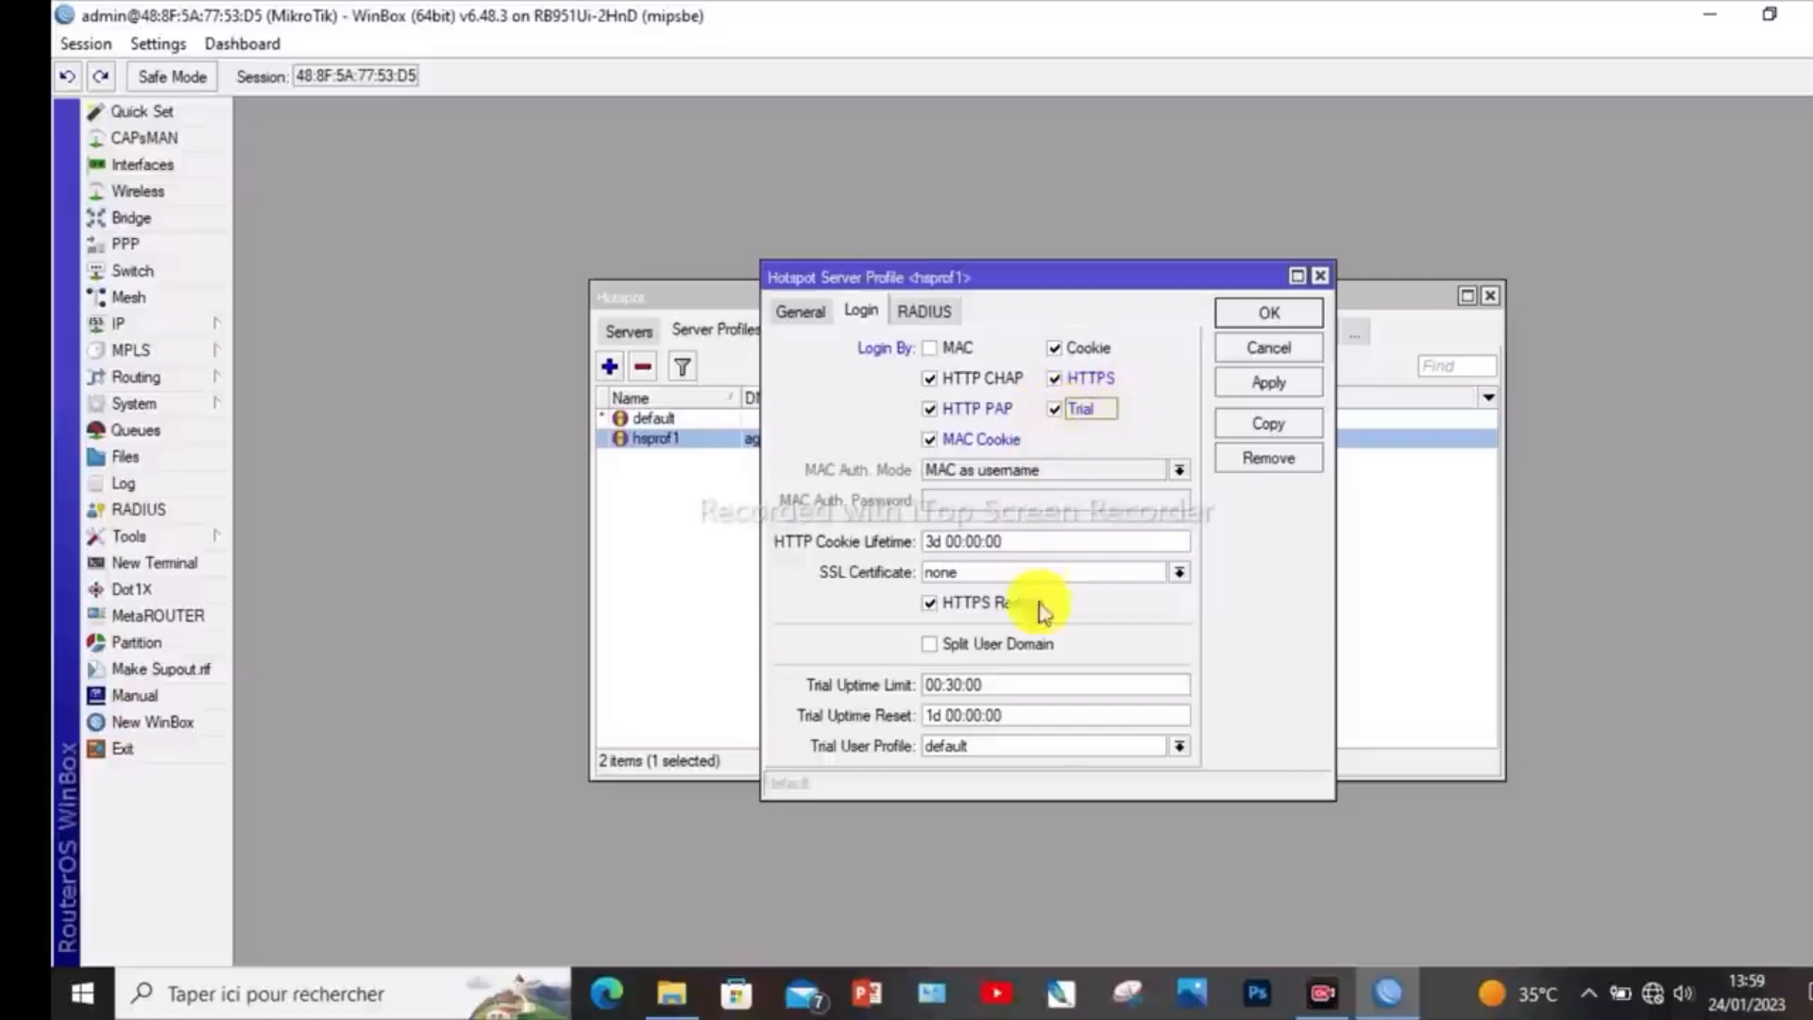
click(1055, 408)
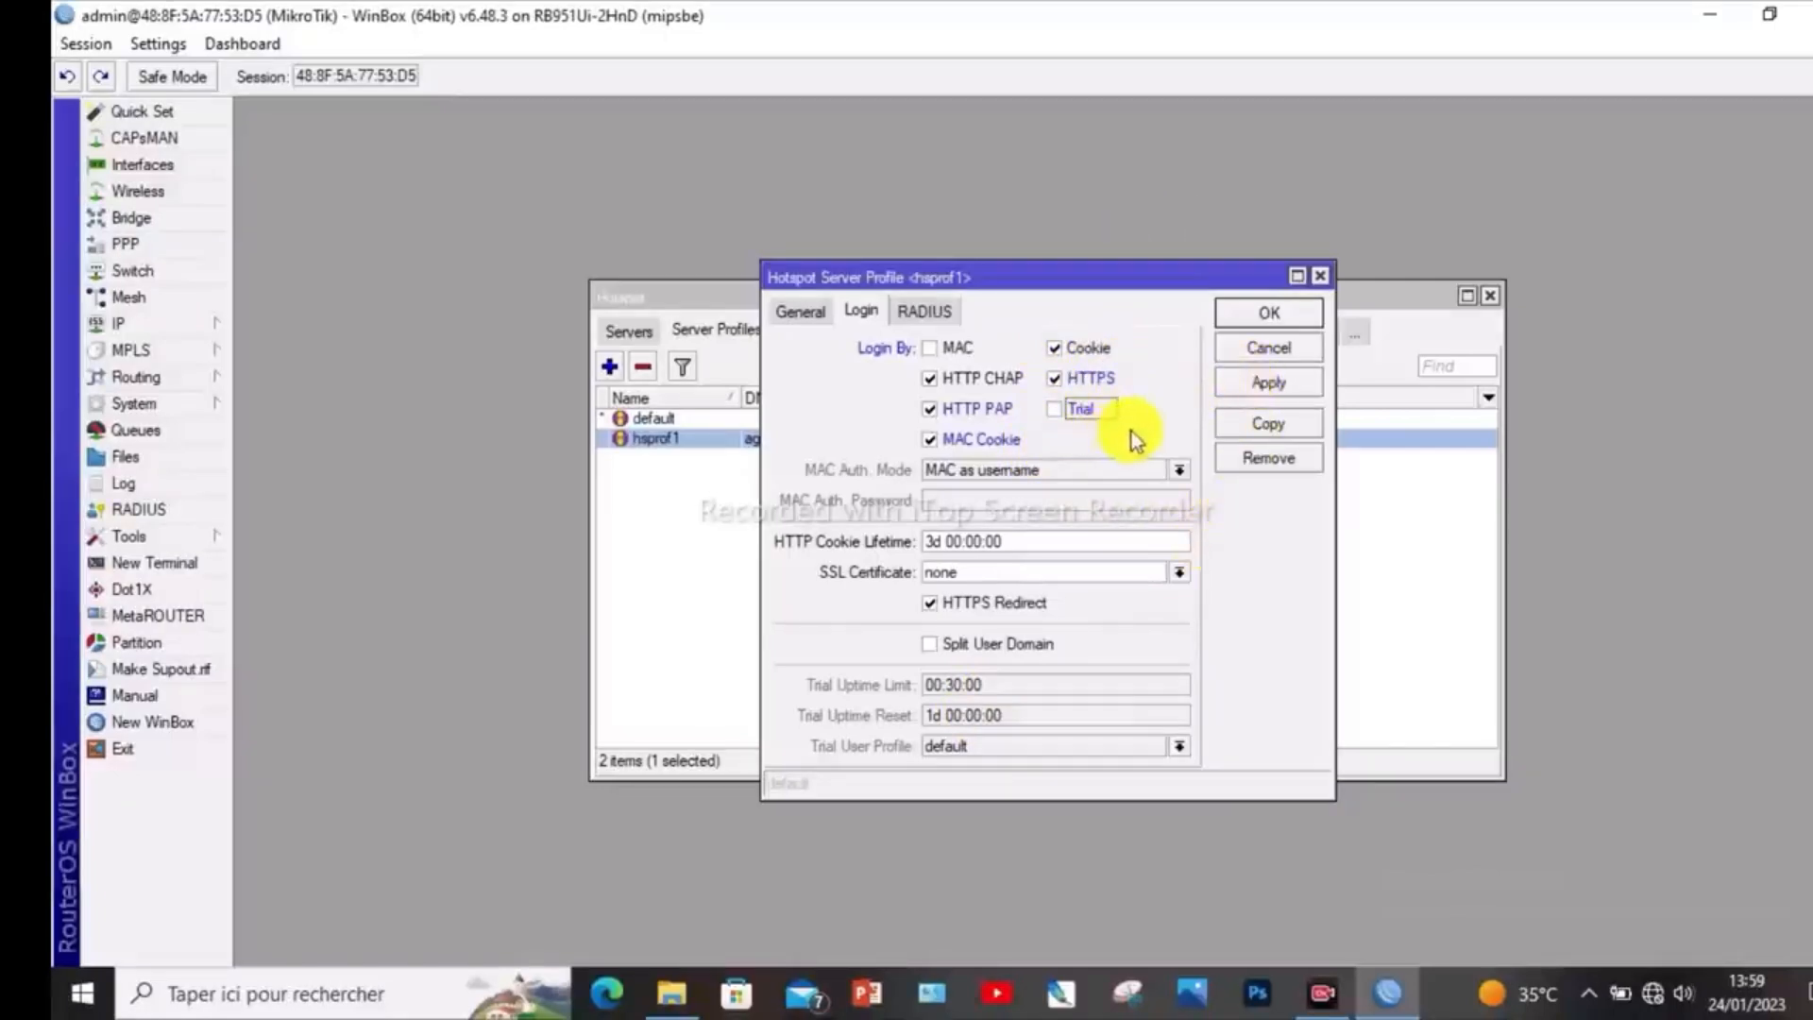
click(1256, 386)
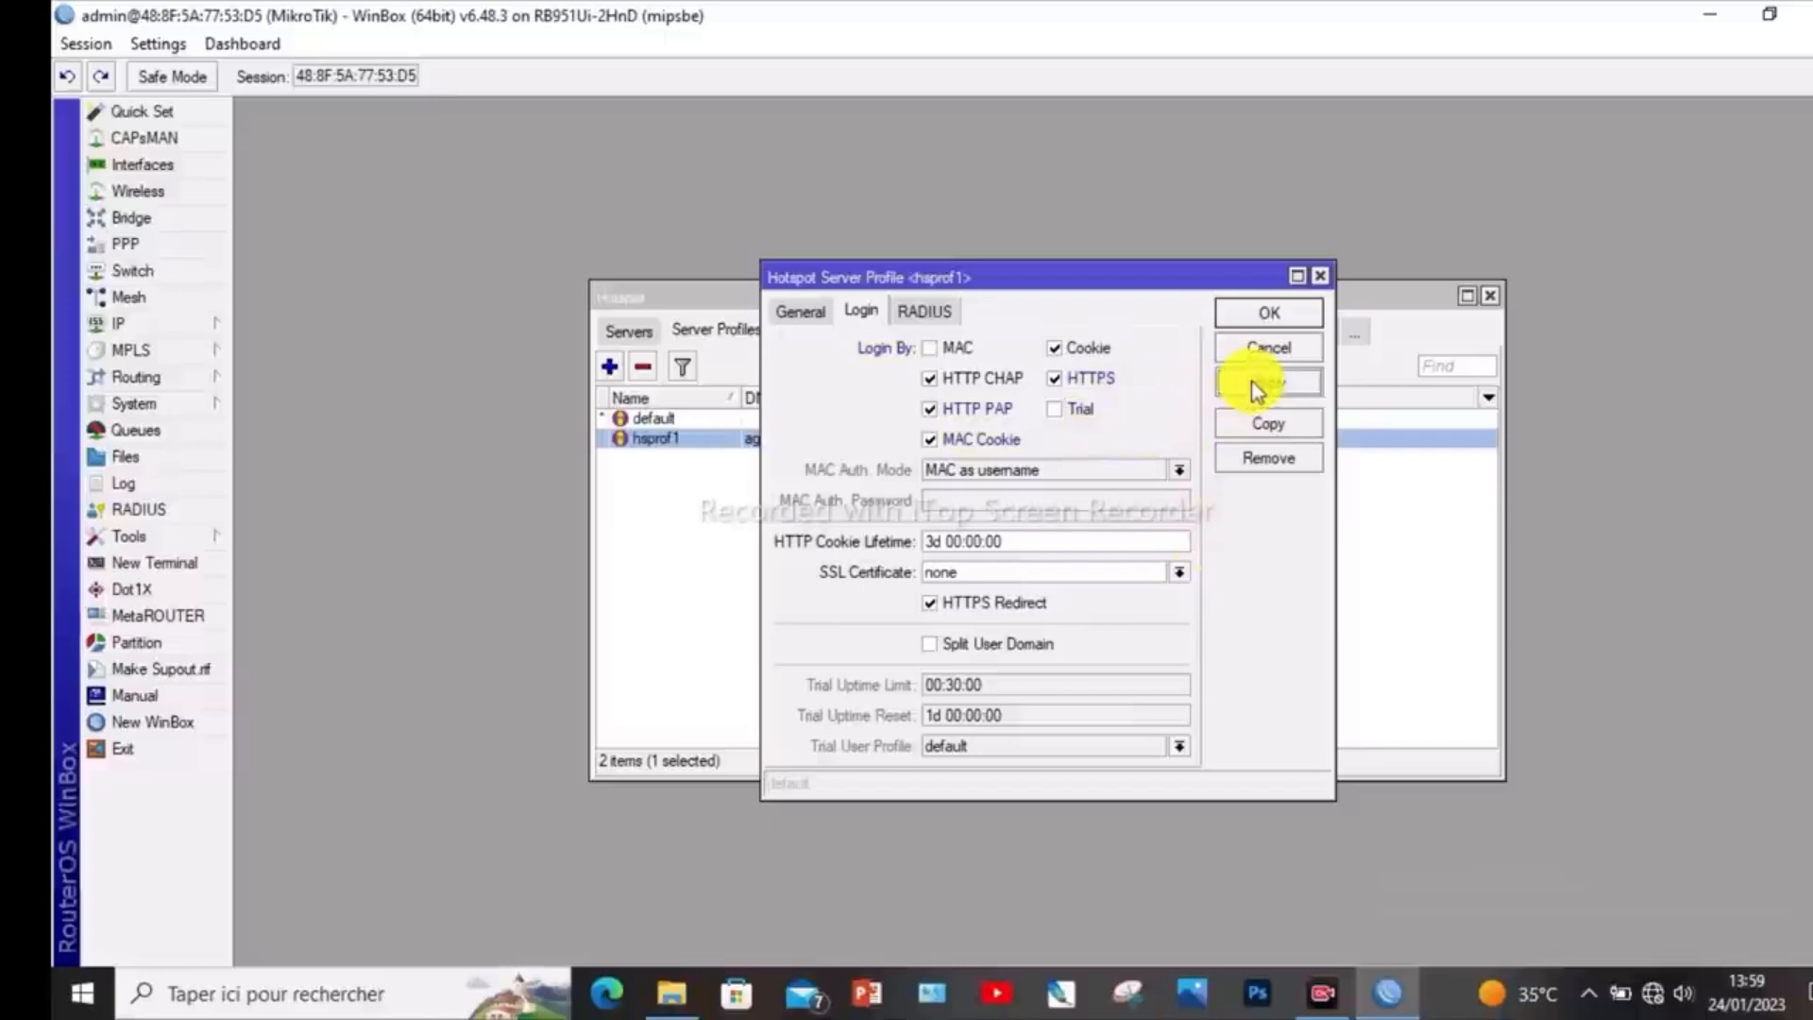
click(1256, 319)
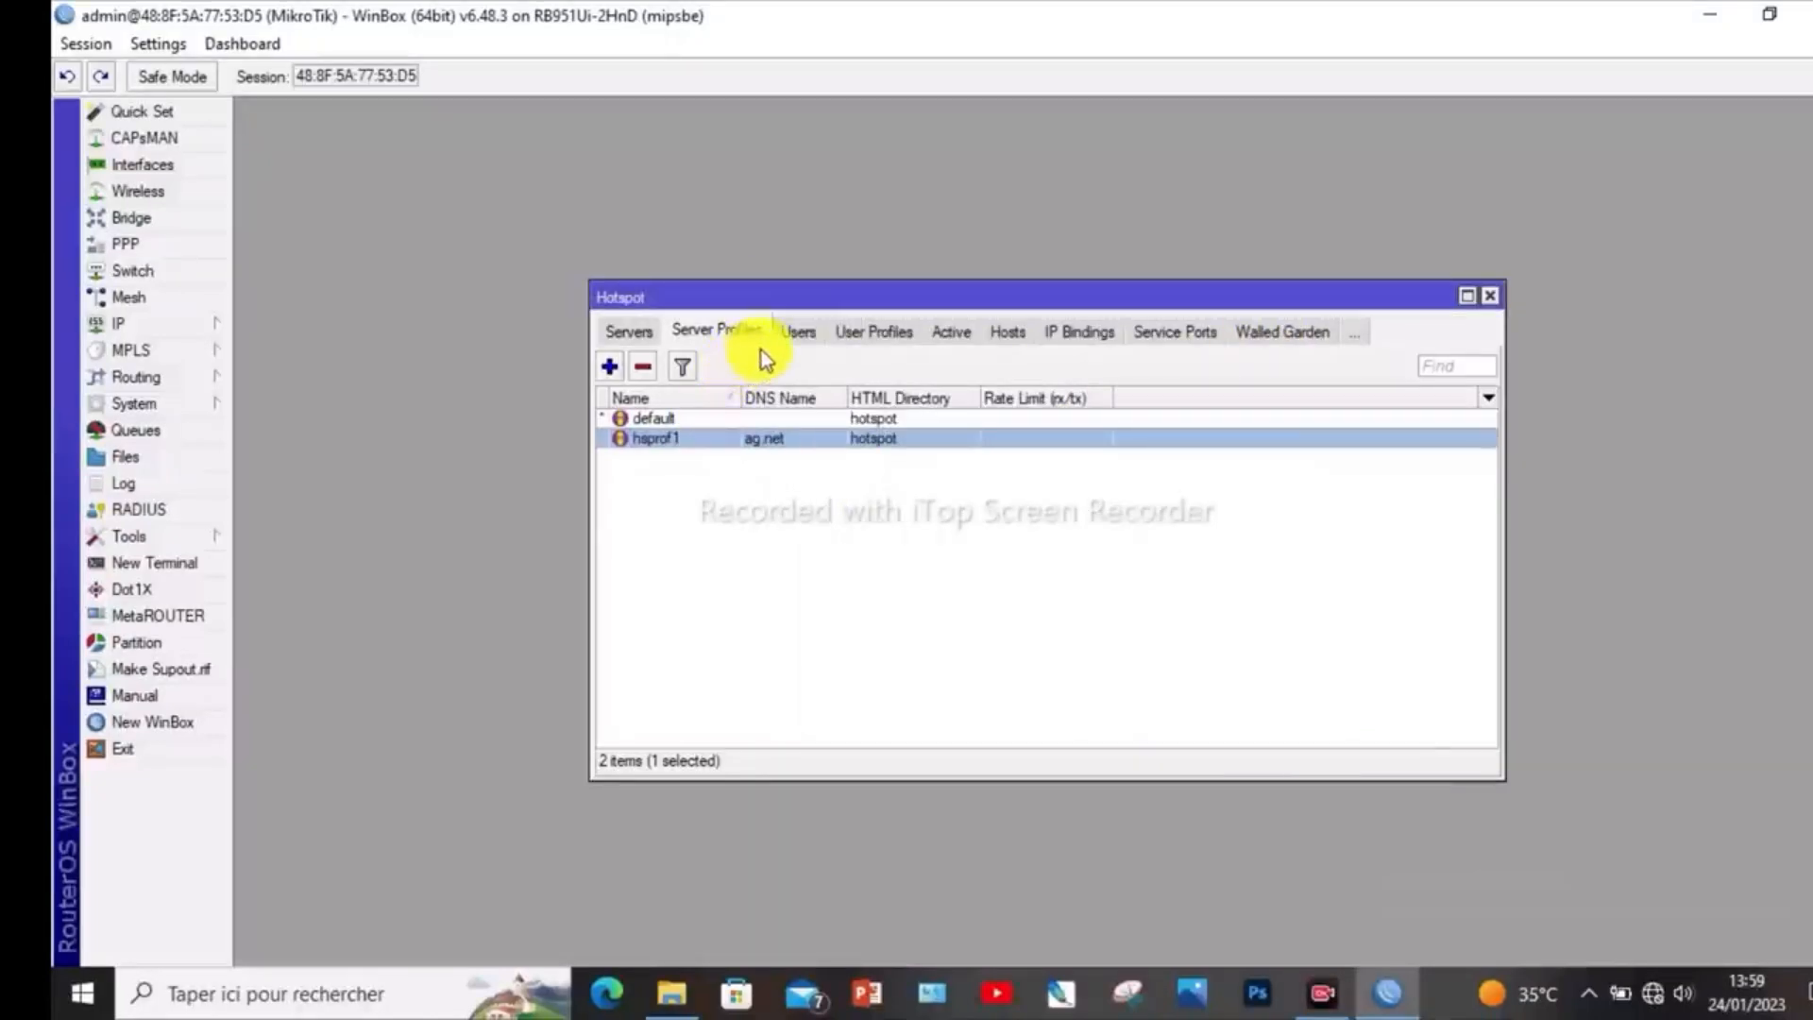
- Enable HTTP PAP, MAC Cookie and HTTPS logins in the default hotspot server profile and save it
double_click(694, 418)
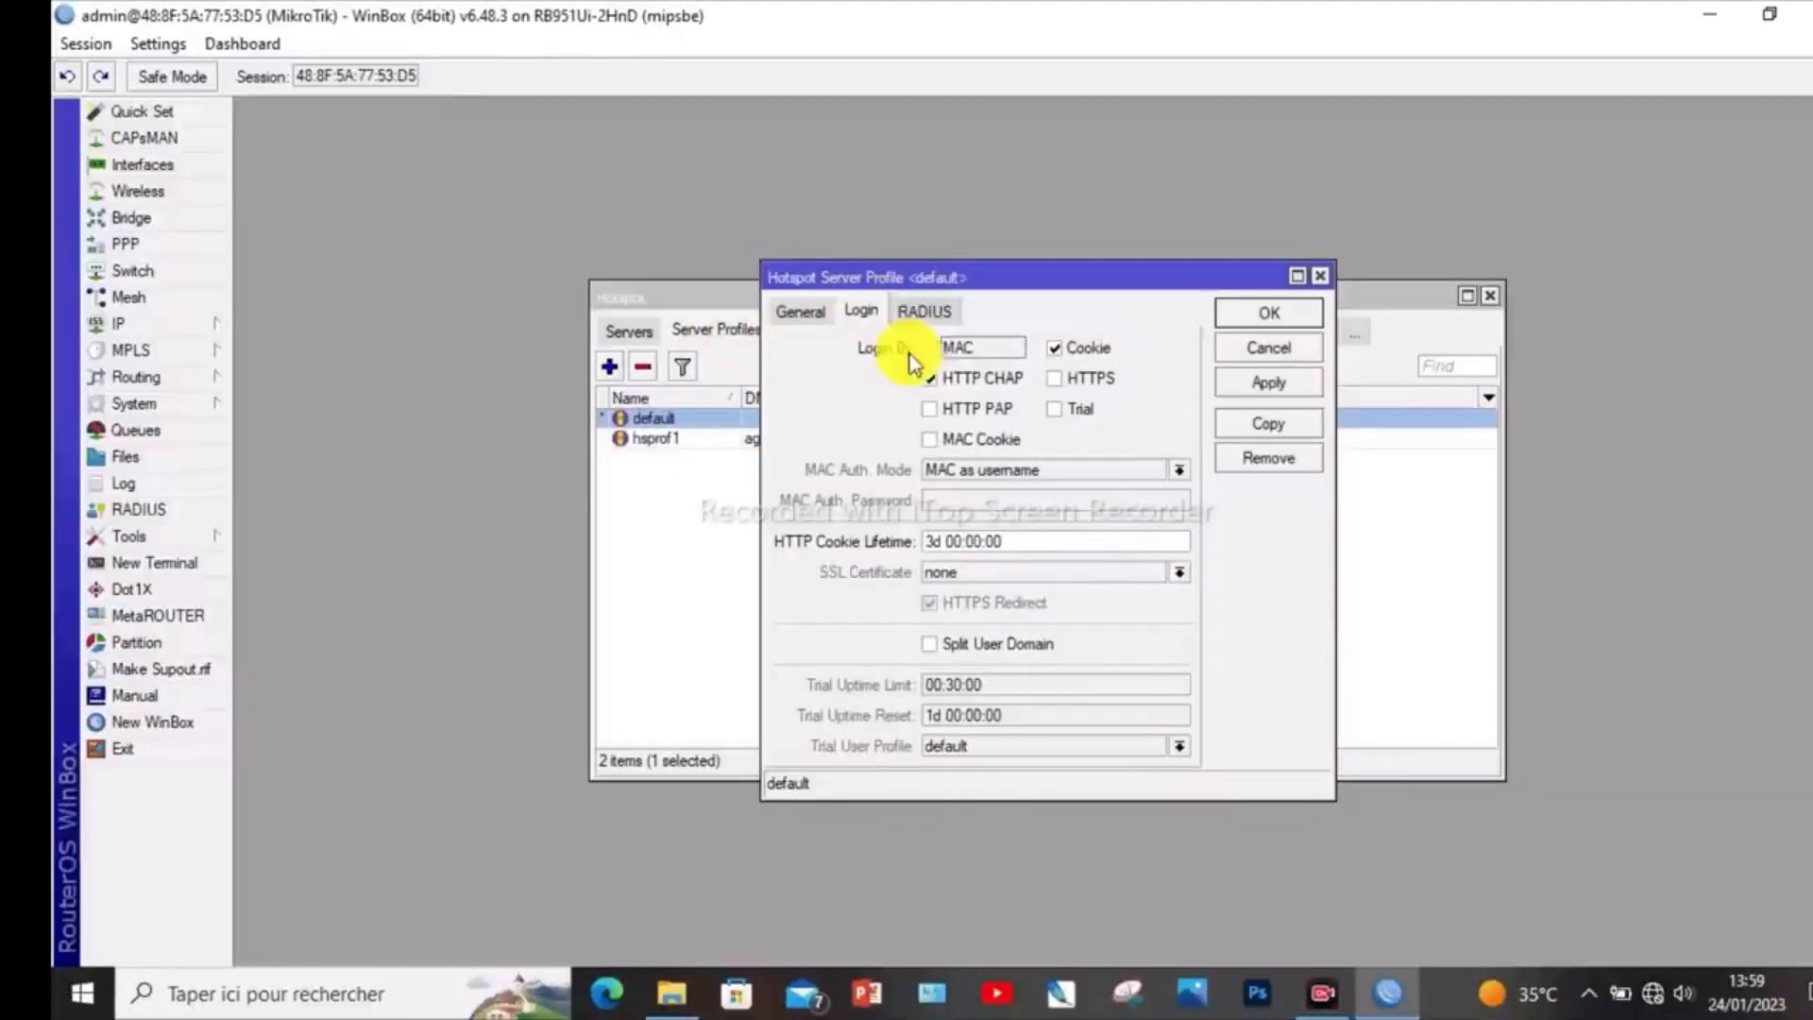
click(928, 407)
click(929, 439)
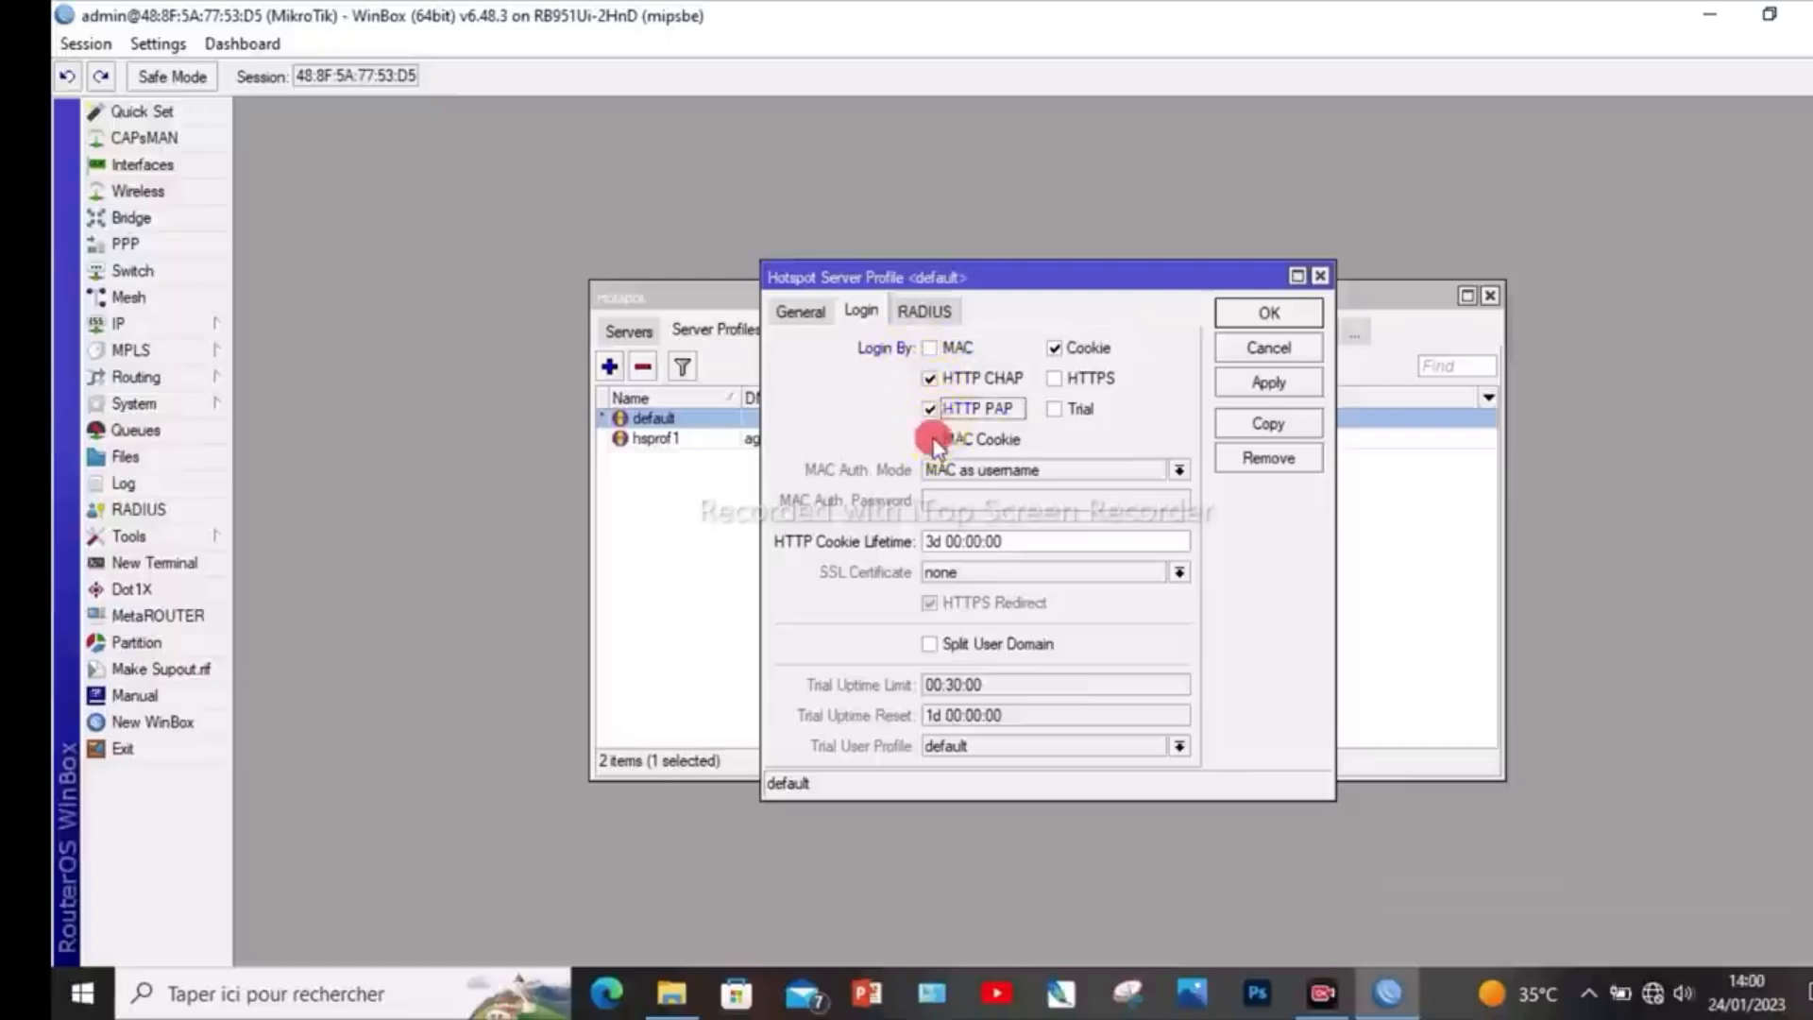
click(1055, 378)
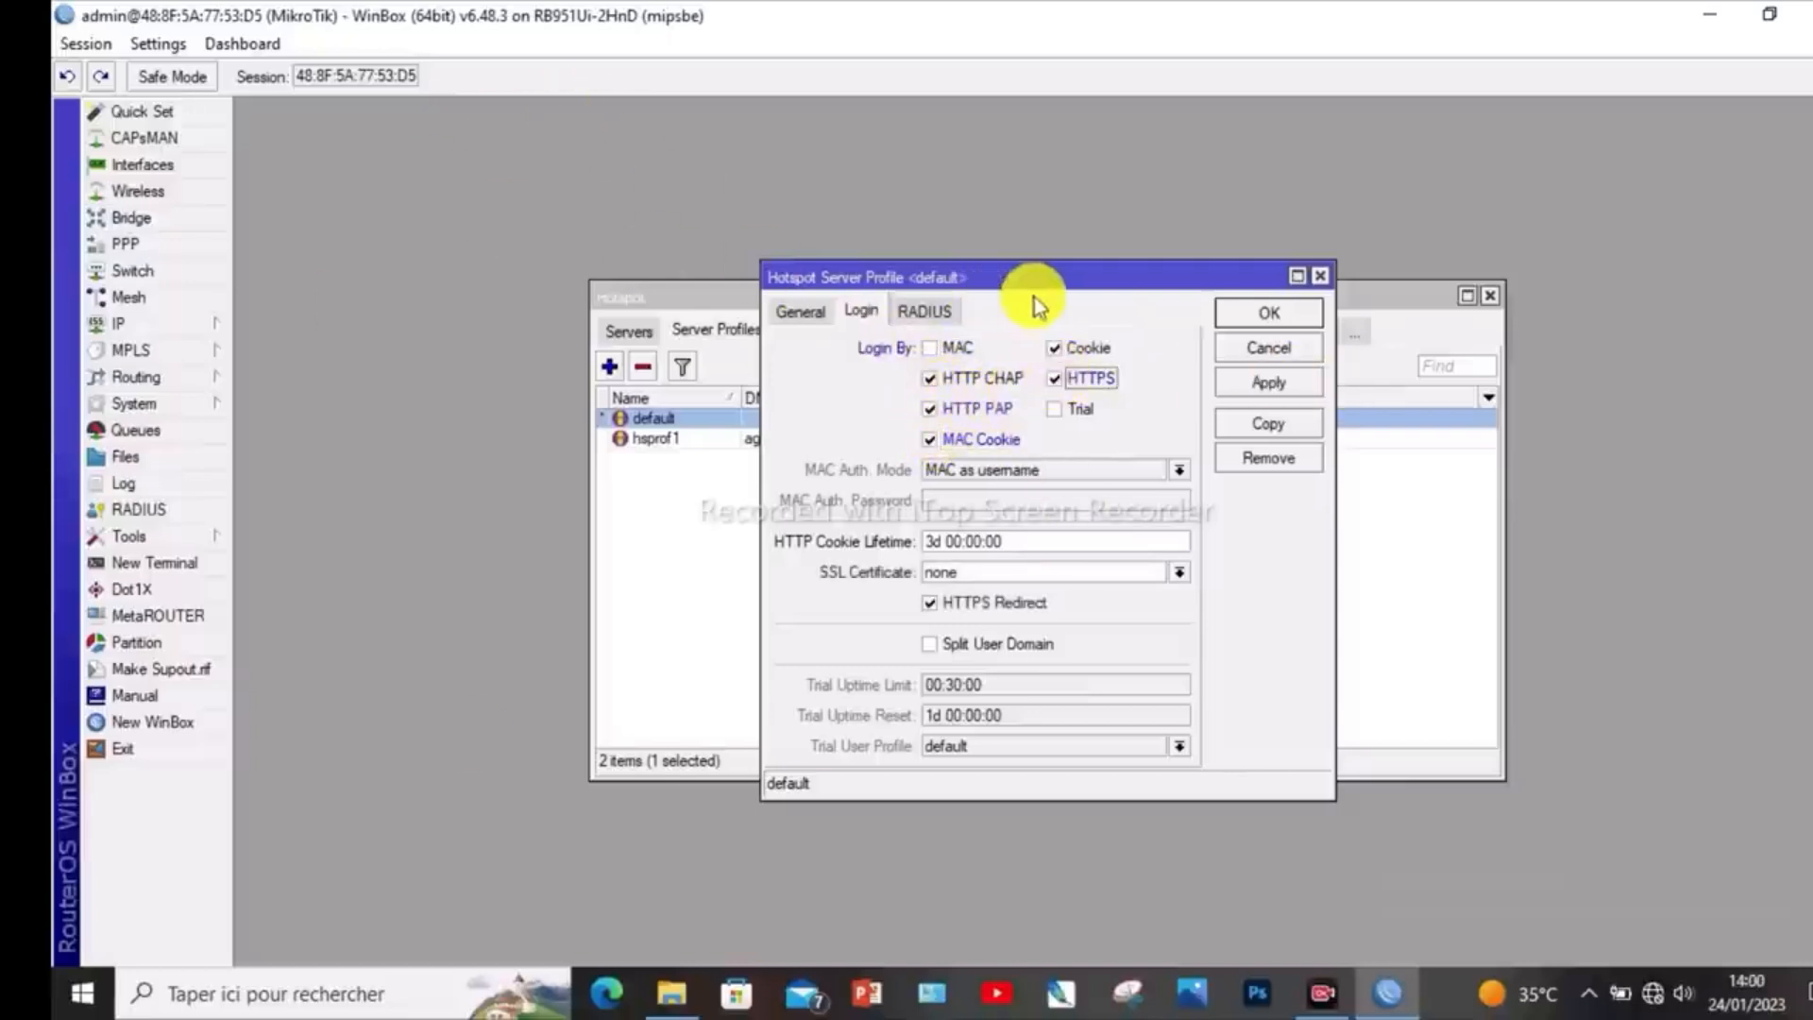
click(1271, 388)
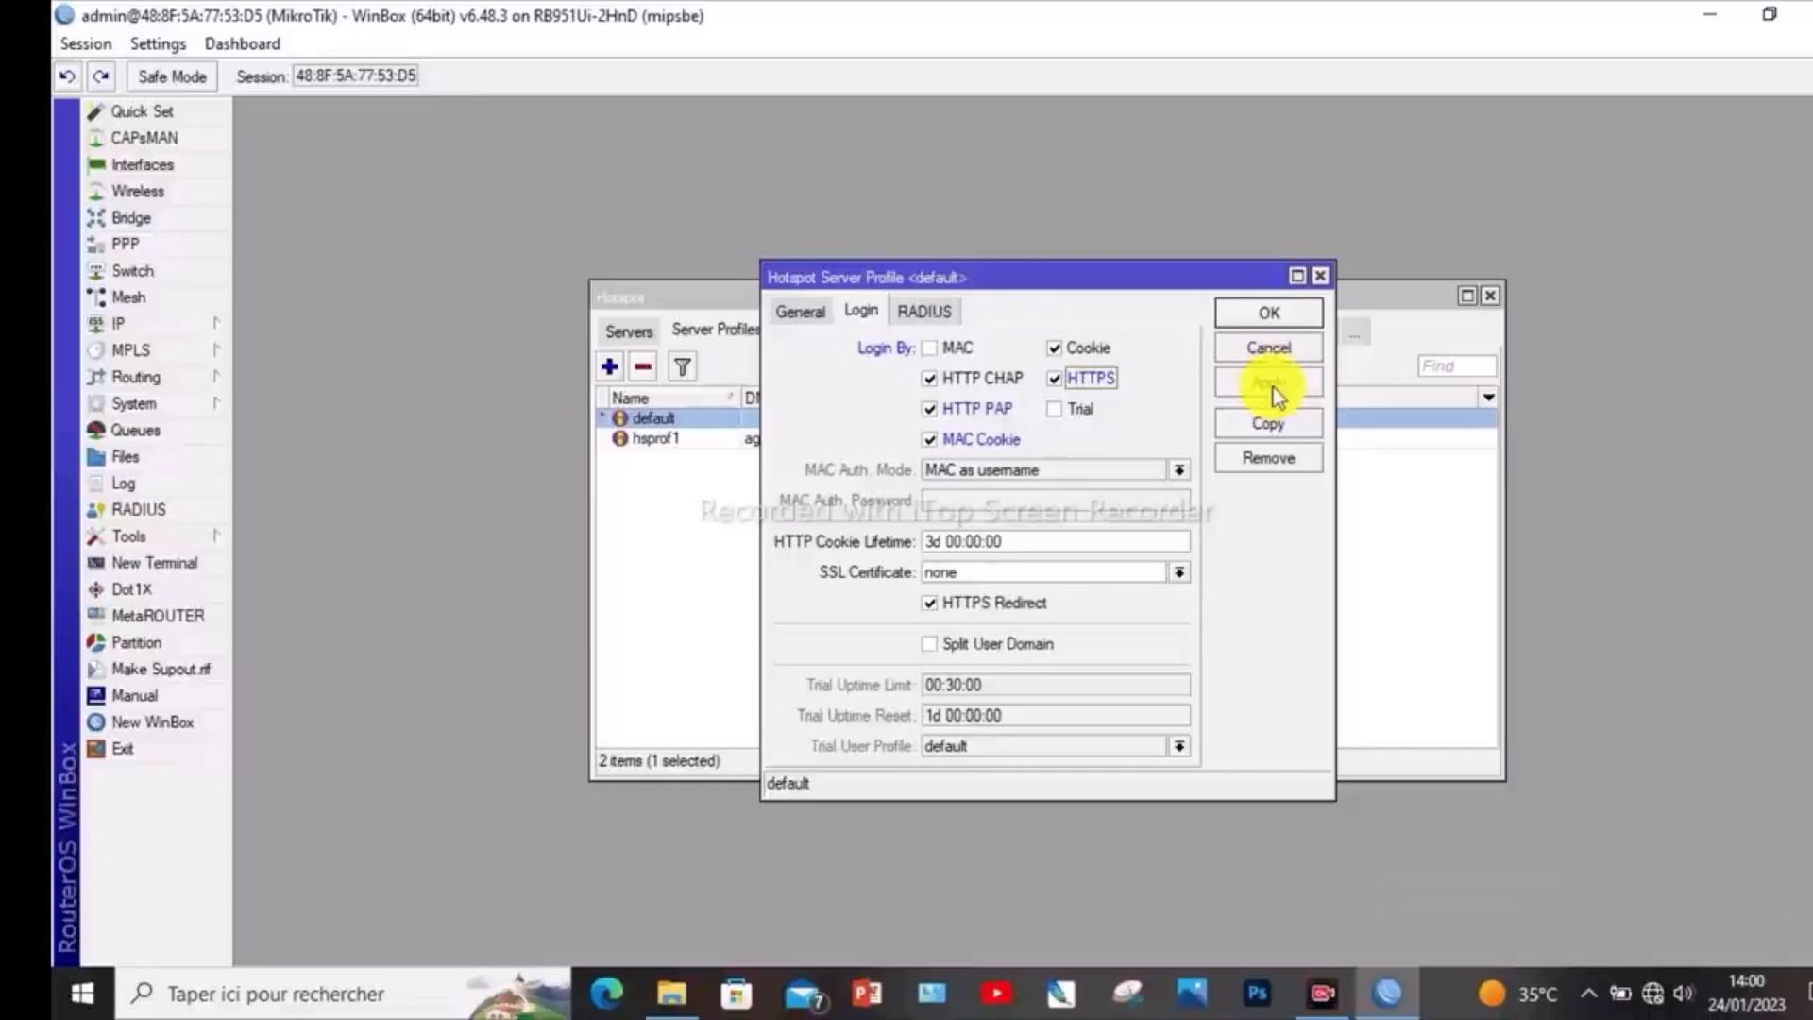
click(1271, 313)
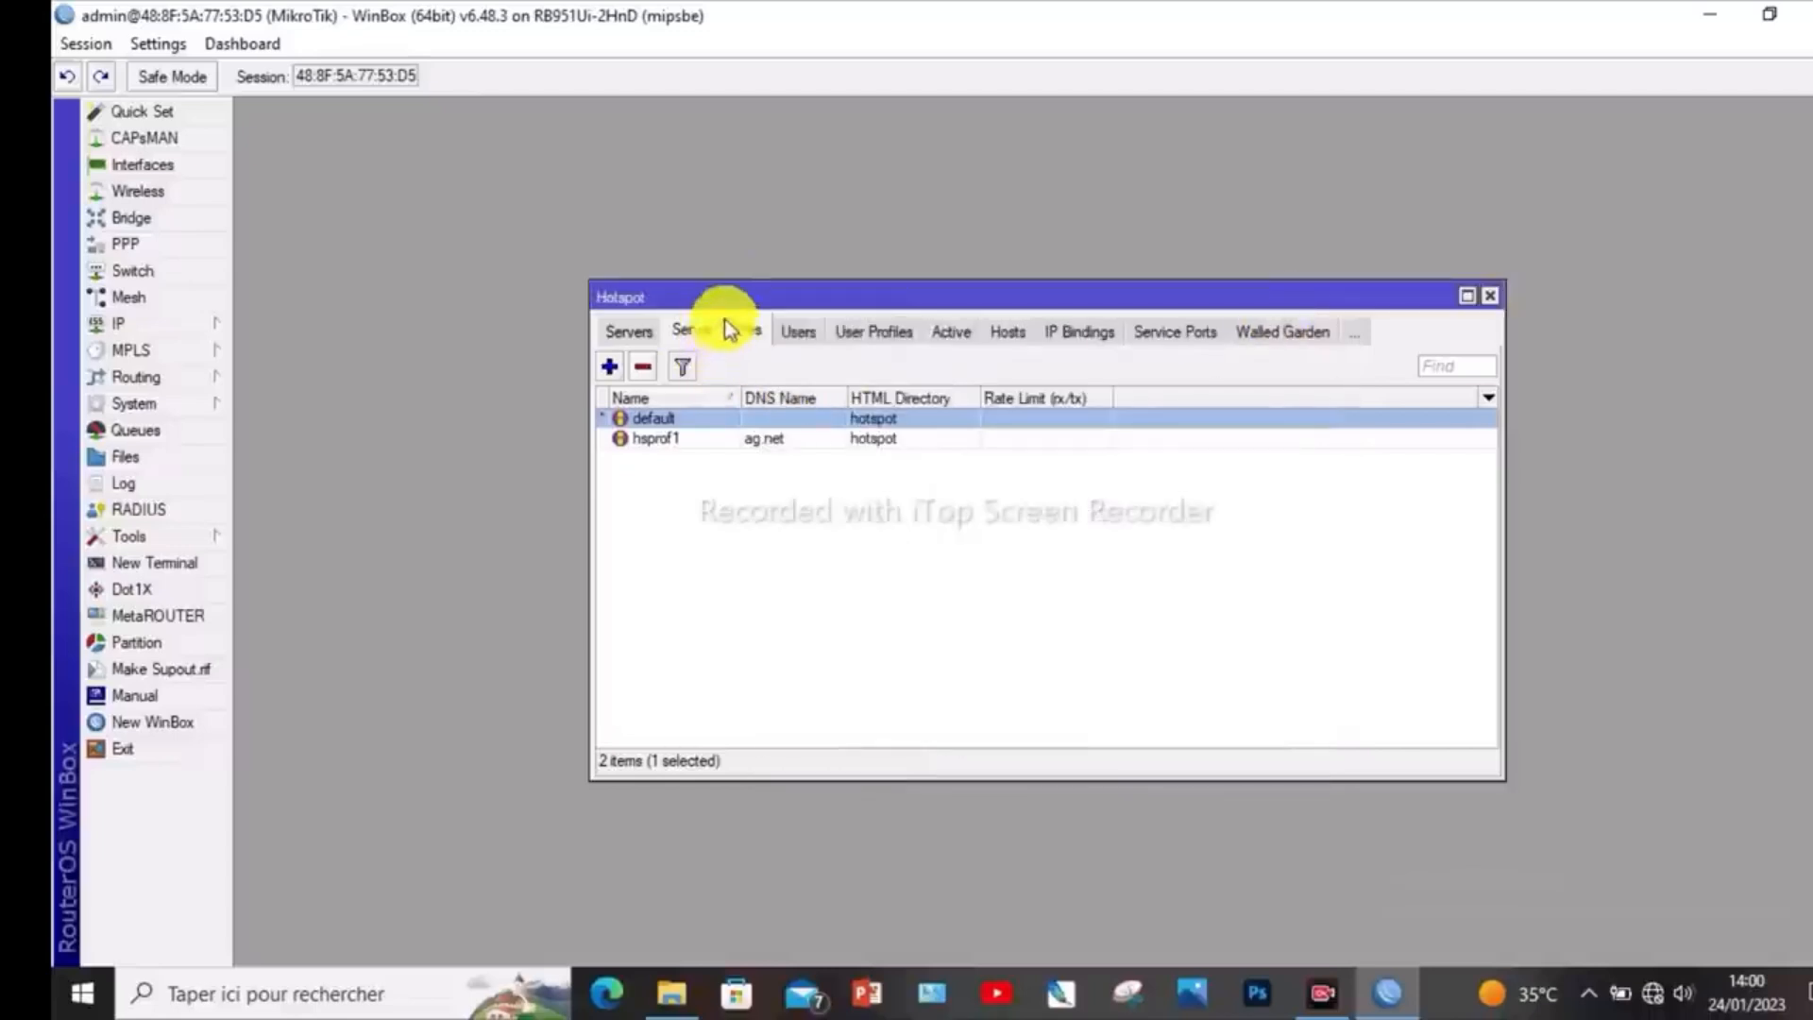
- Close the hotspot settings and WinBox, and minimize the windows64 folder window to return to the desktop
click(1491, 297)
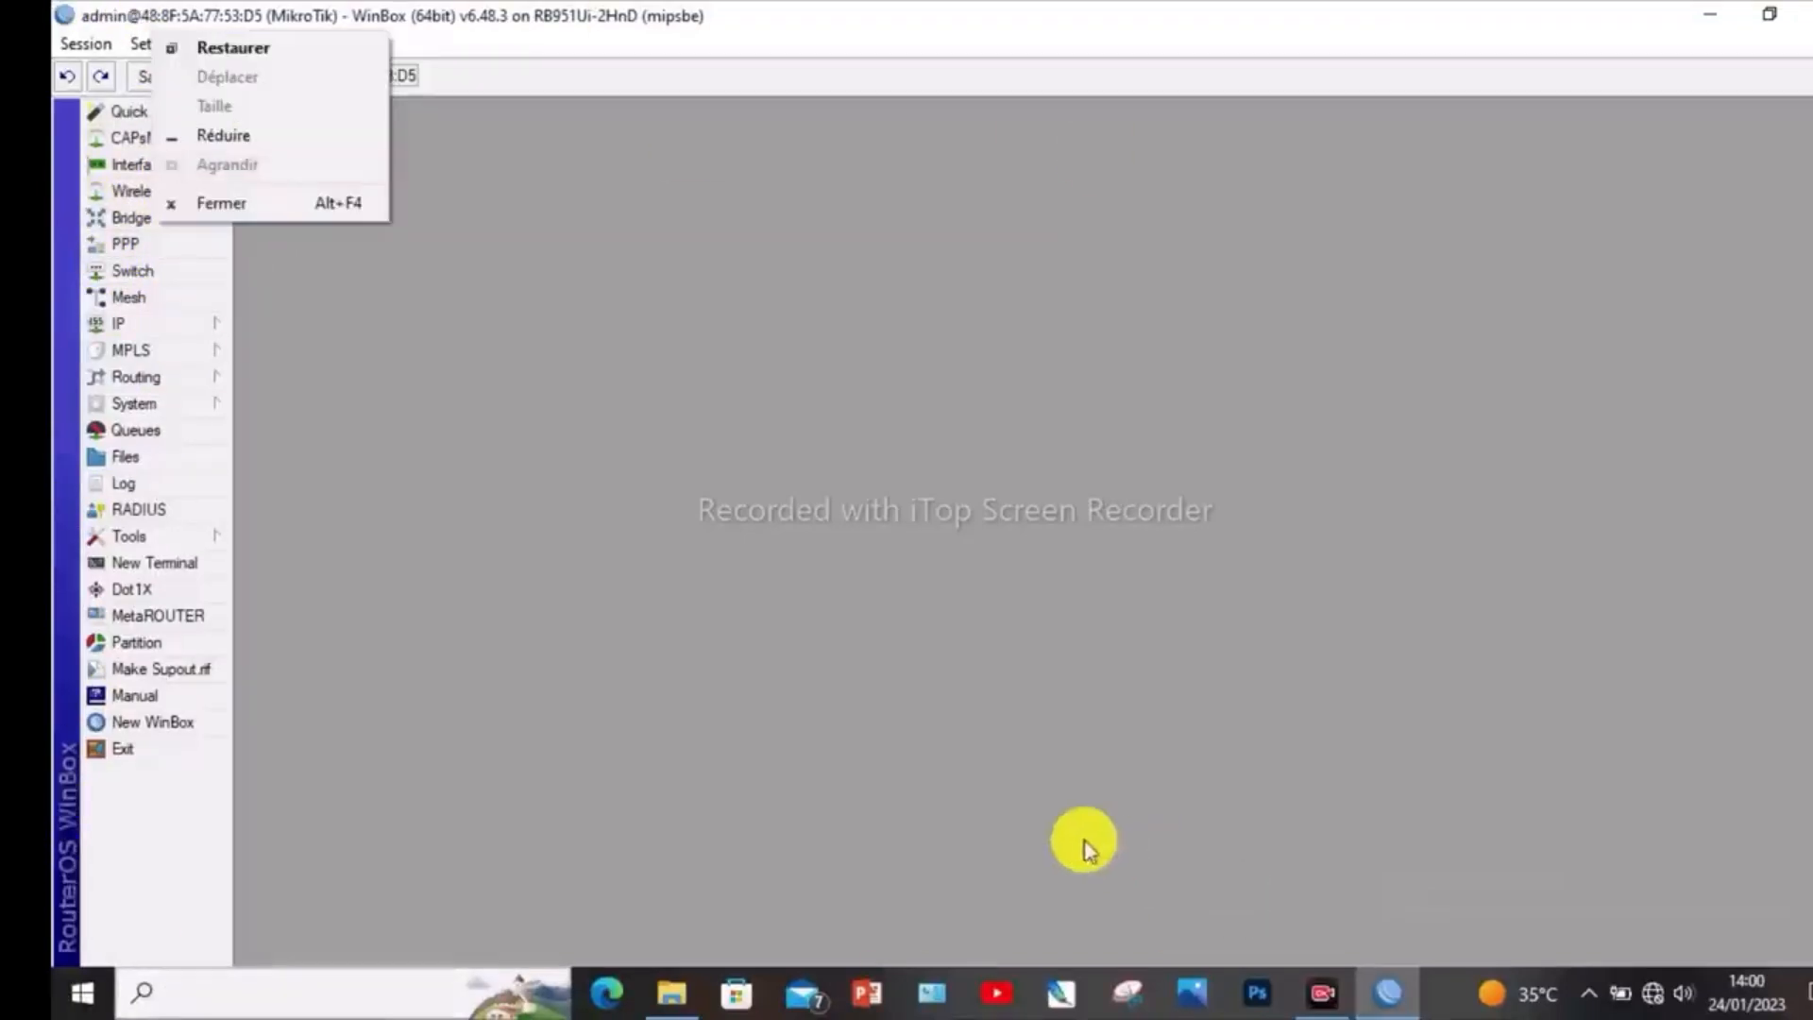
click(794, 630)
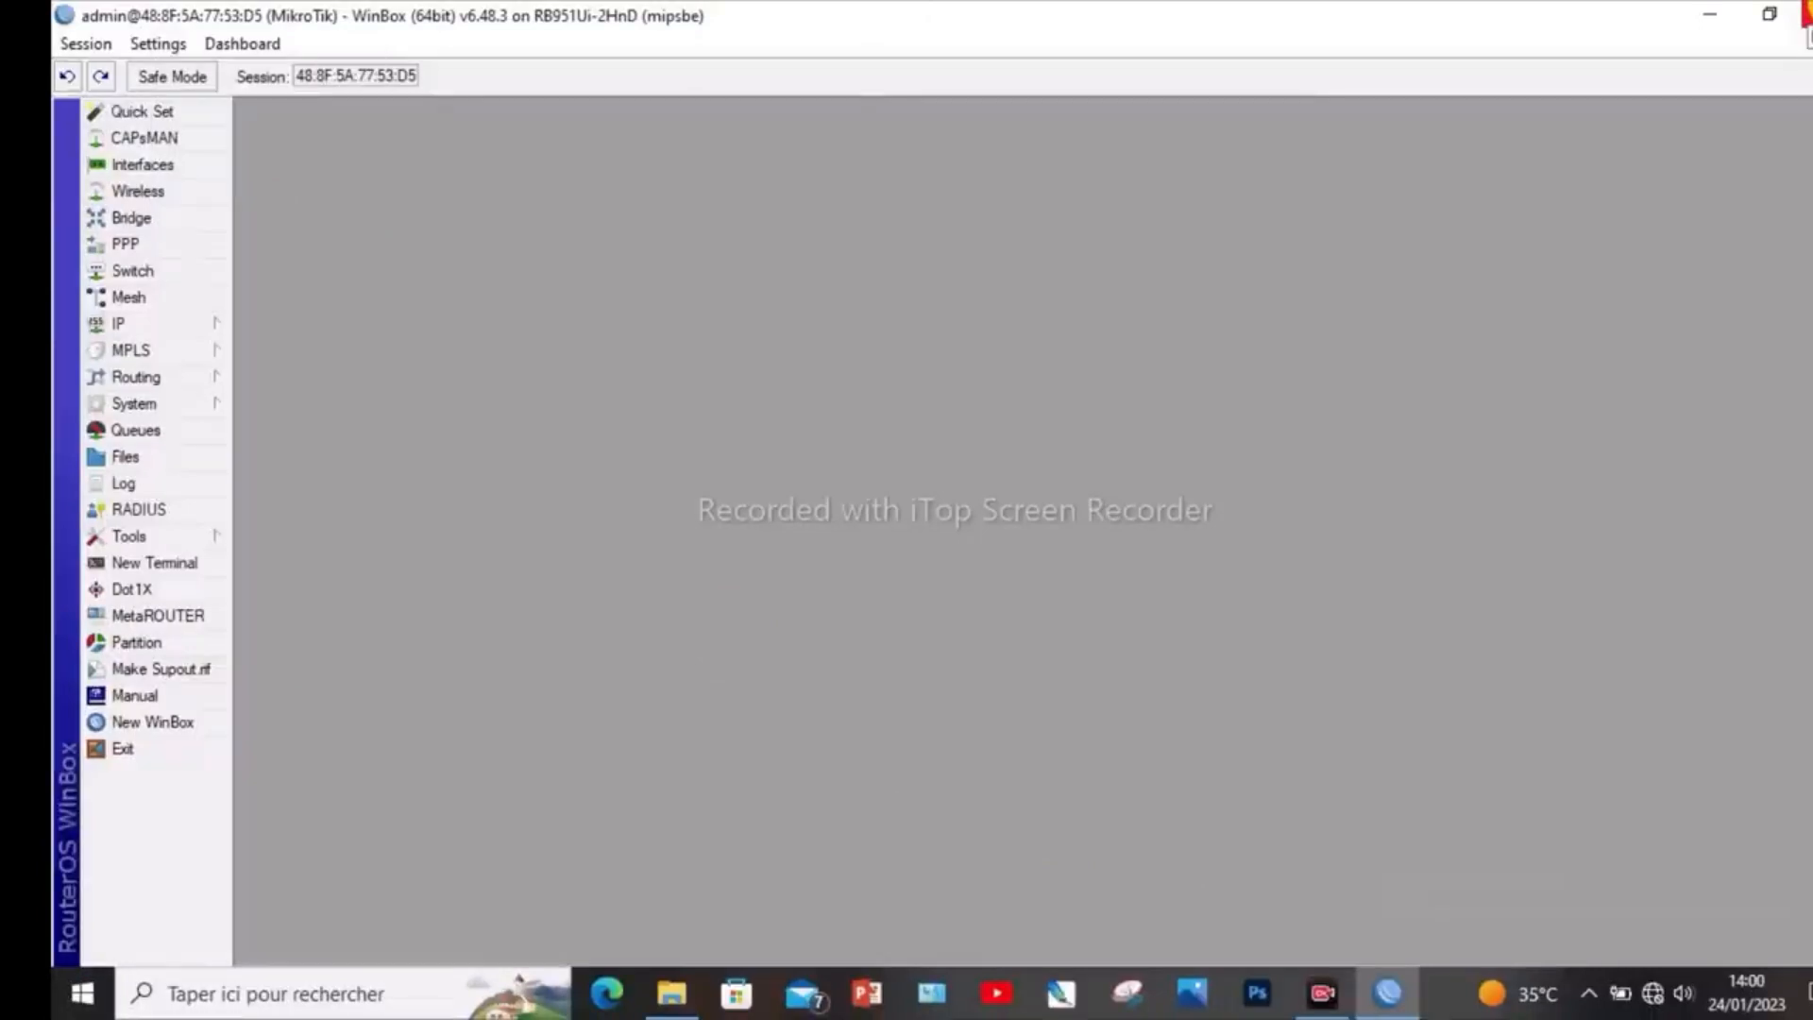
click(1807, 12)
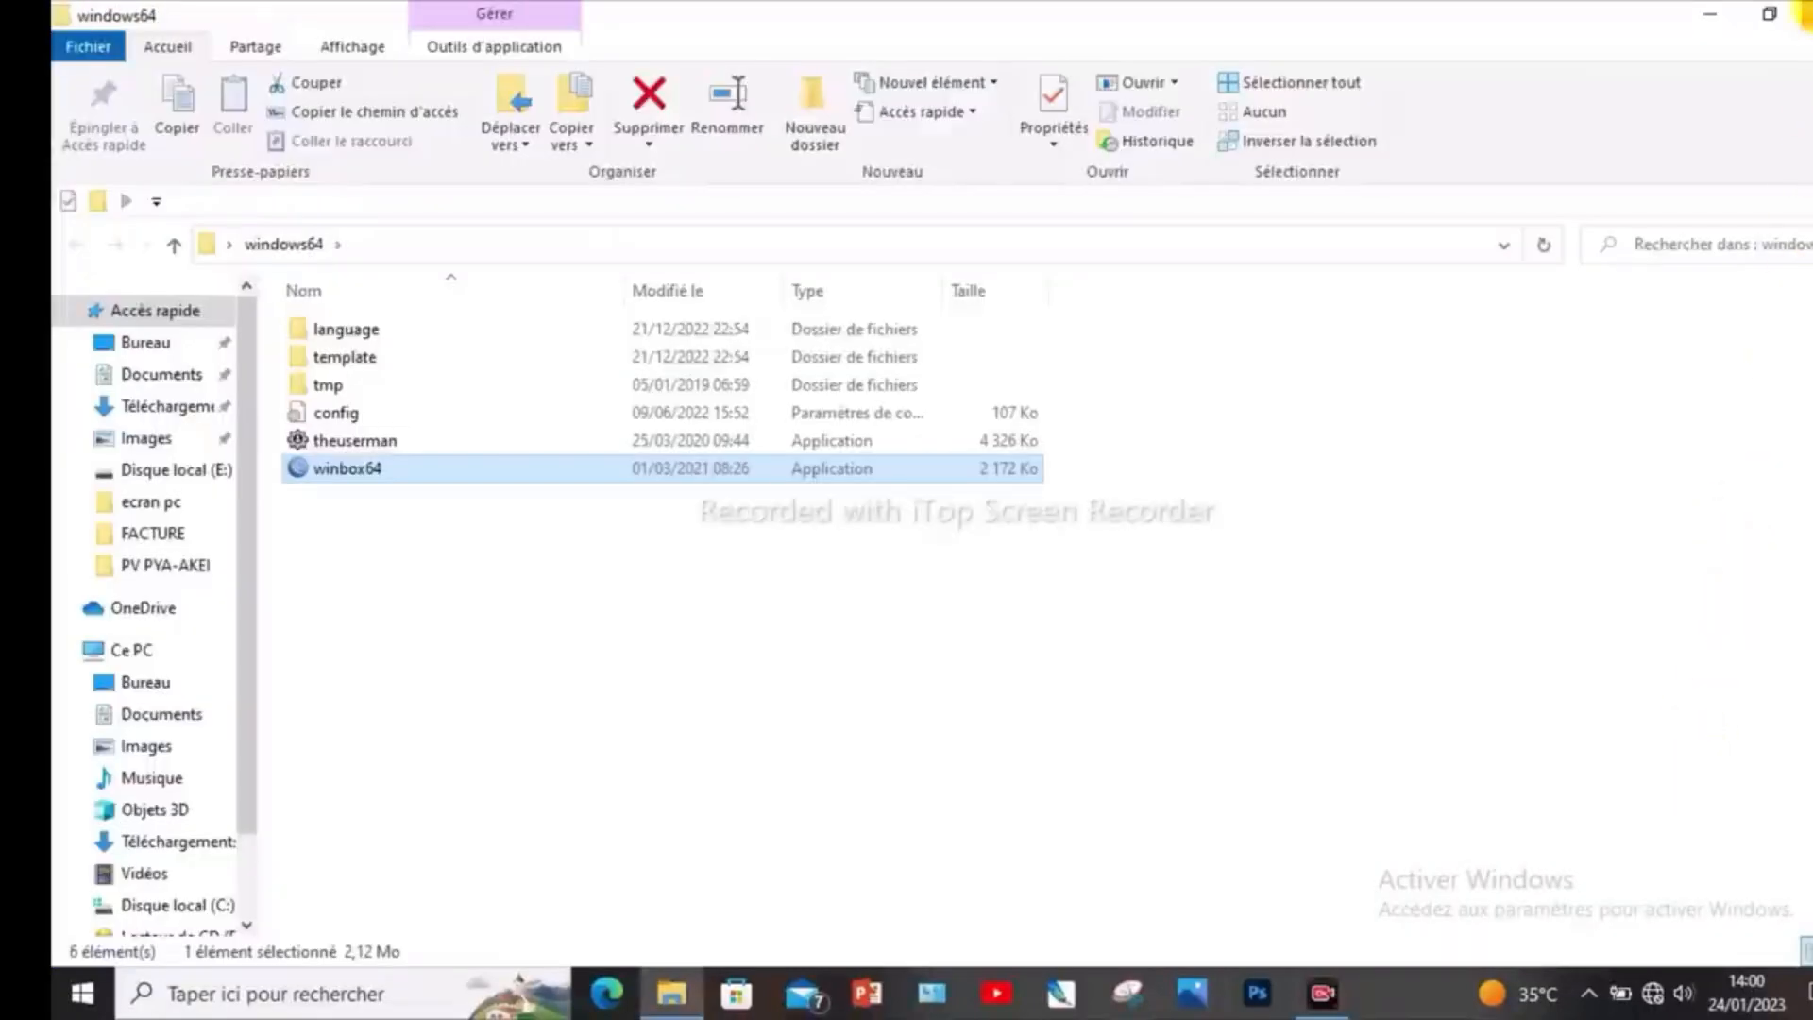
click(1700, 27)
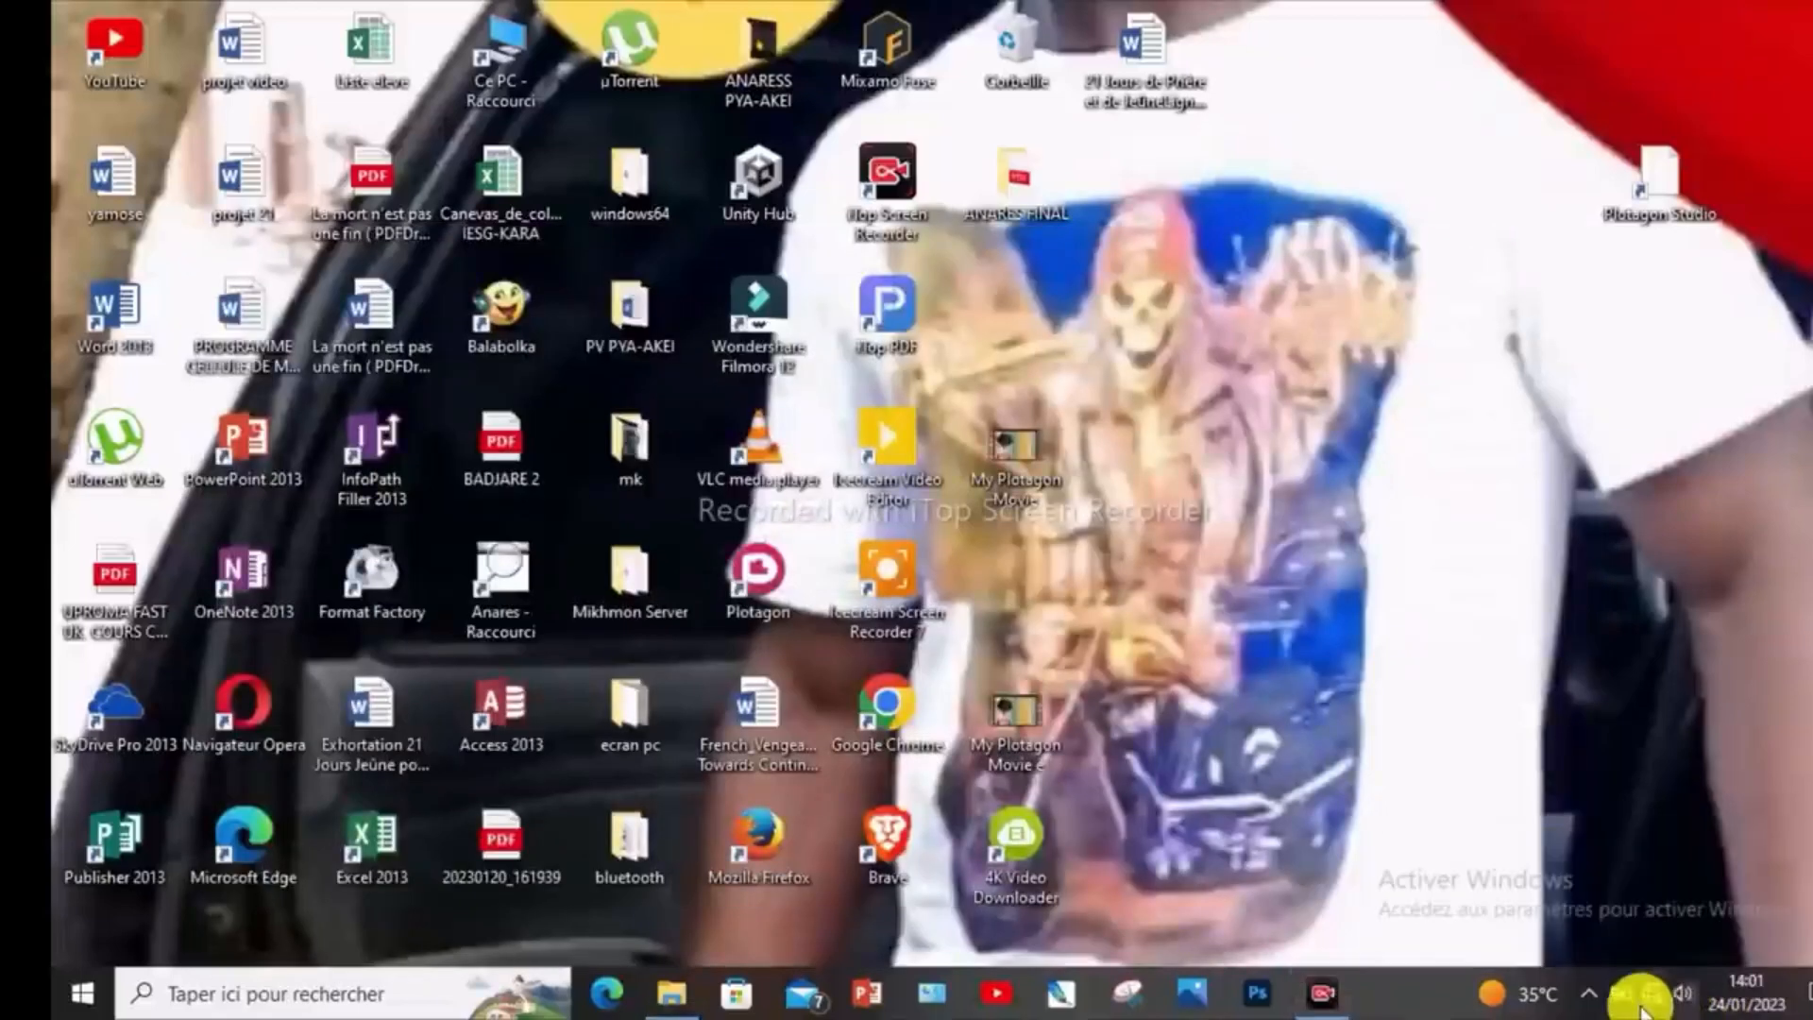
- Open the Windows list of available network connections
click(1650, 1003)
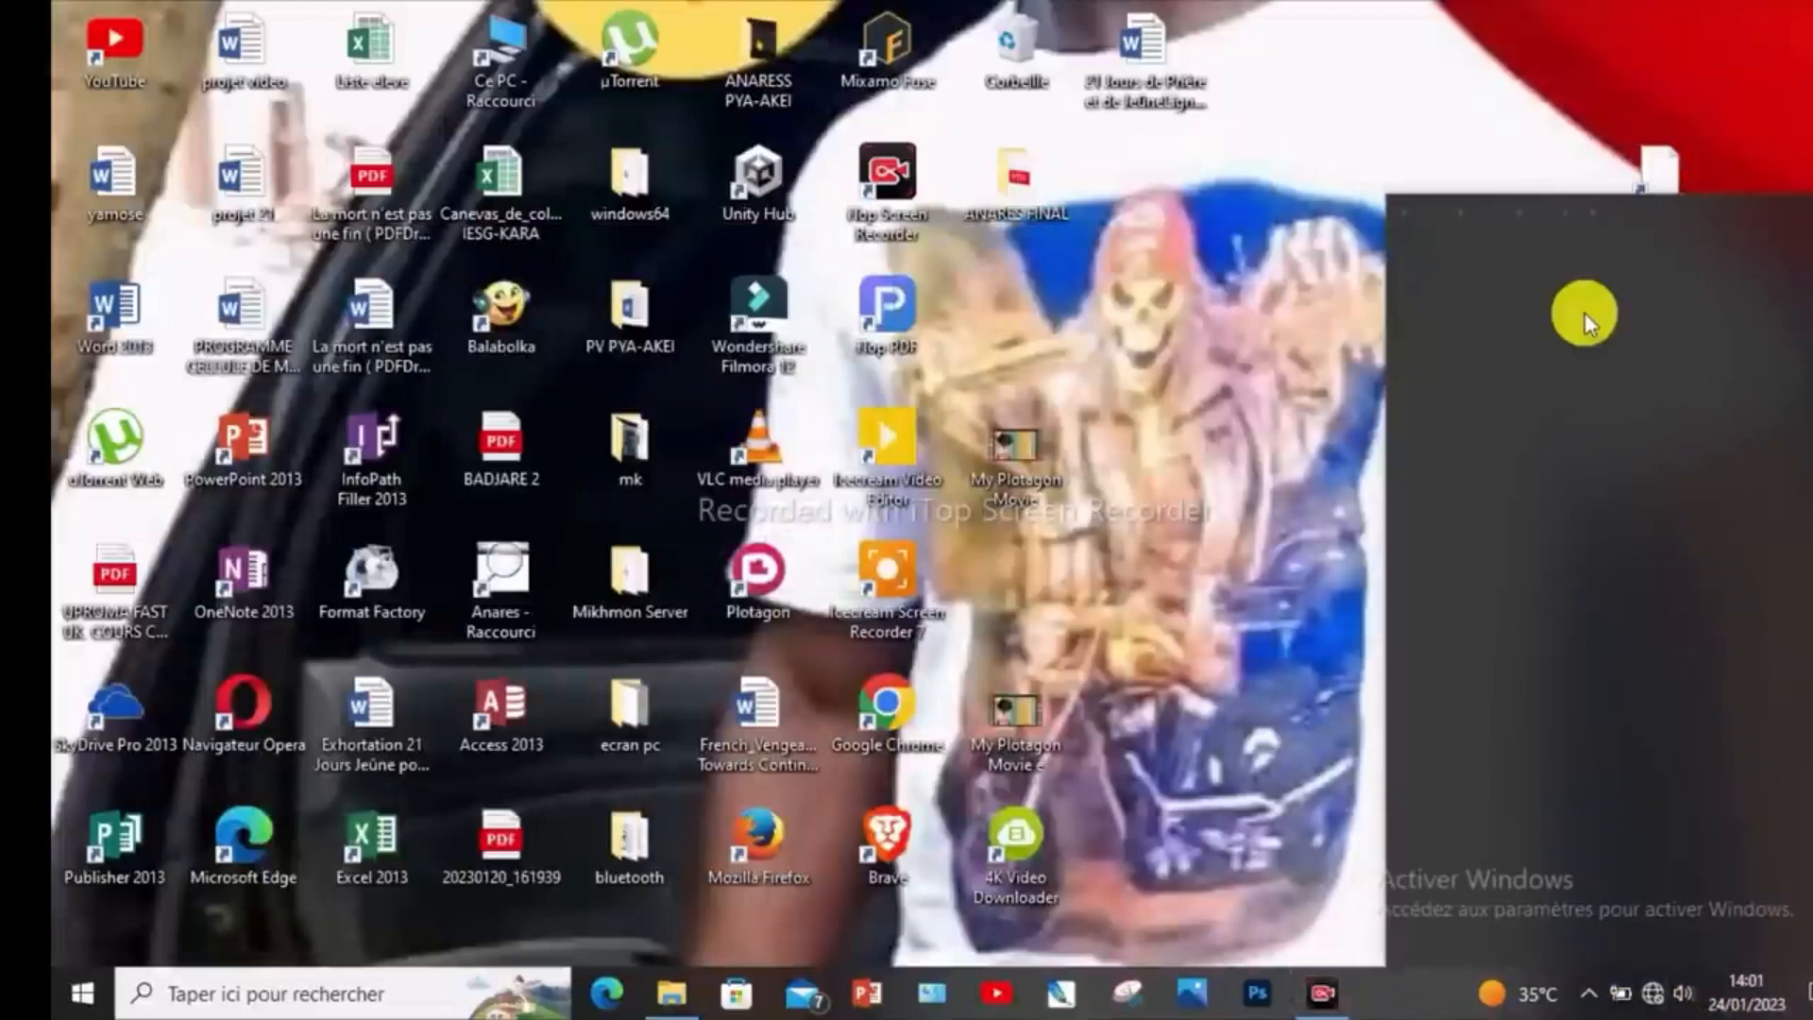